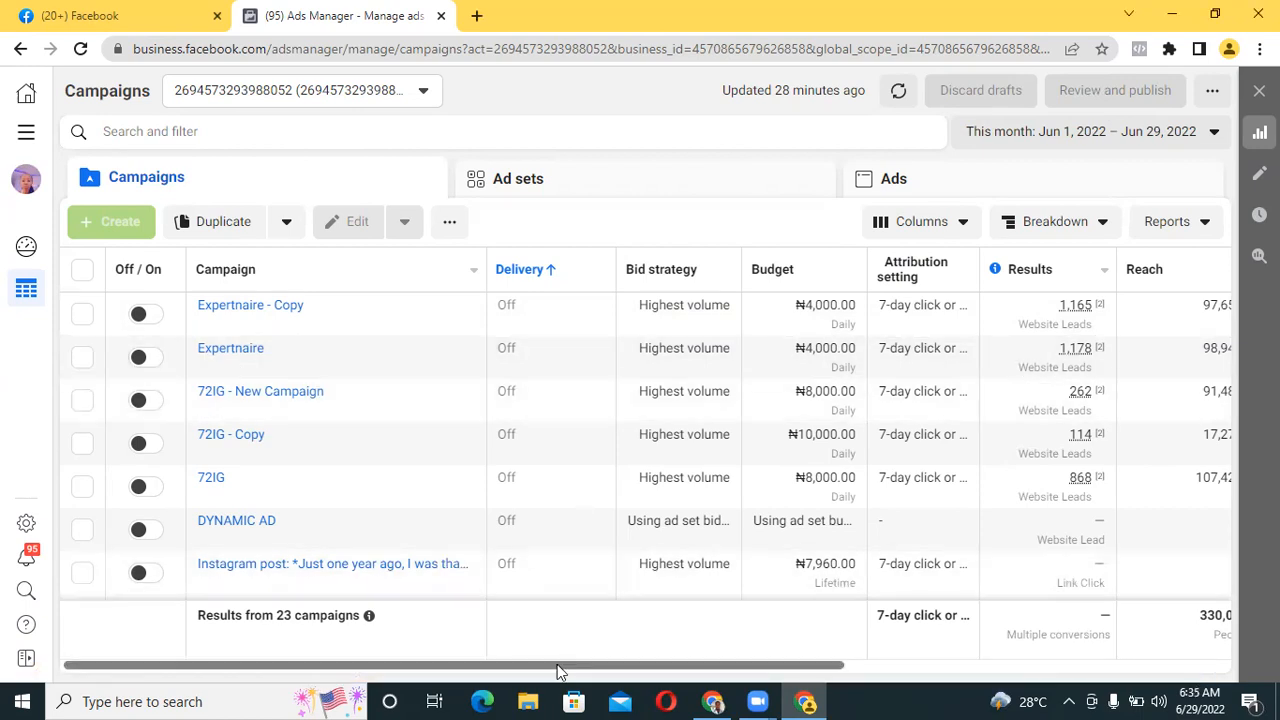
Review the results, reach, cost per result and amount spent columns of the campaign table
left_click_drag(557, 664, 773, 676)
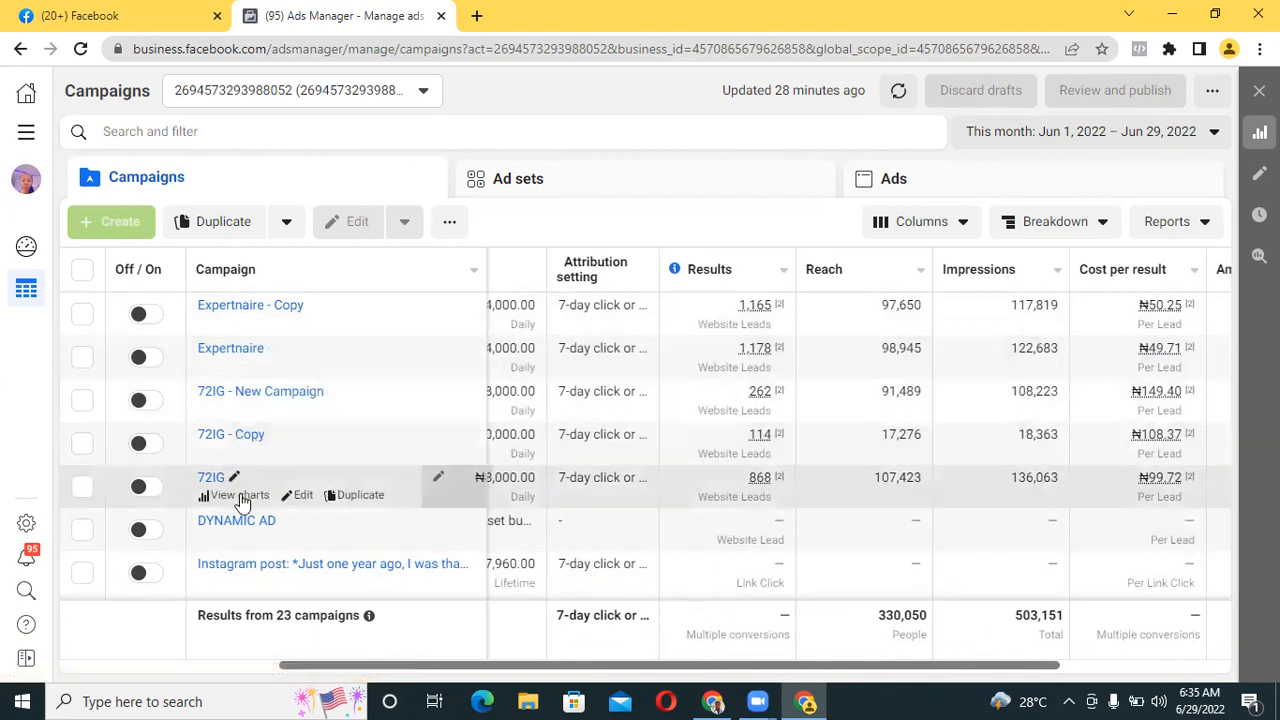
left_click(82, 272)
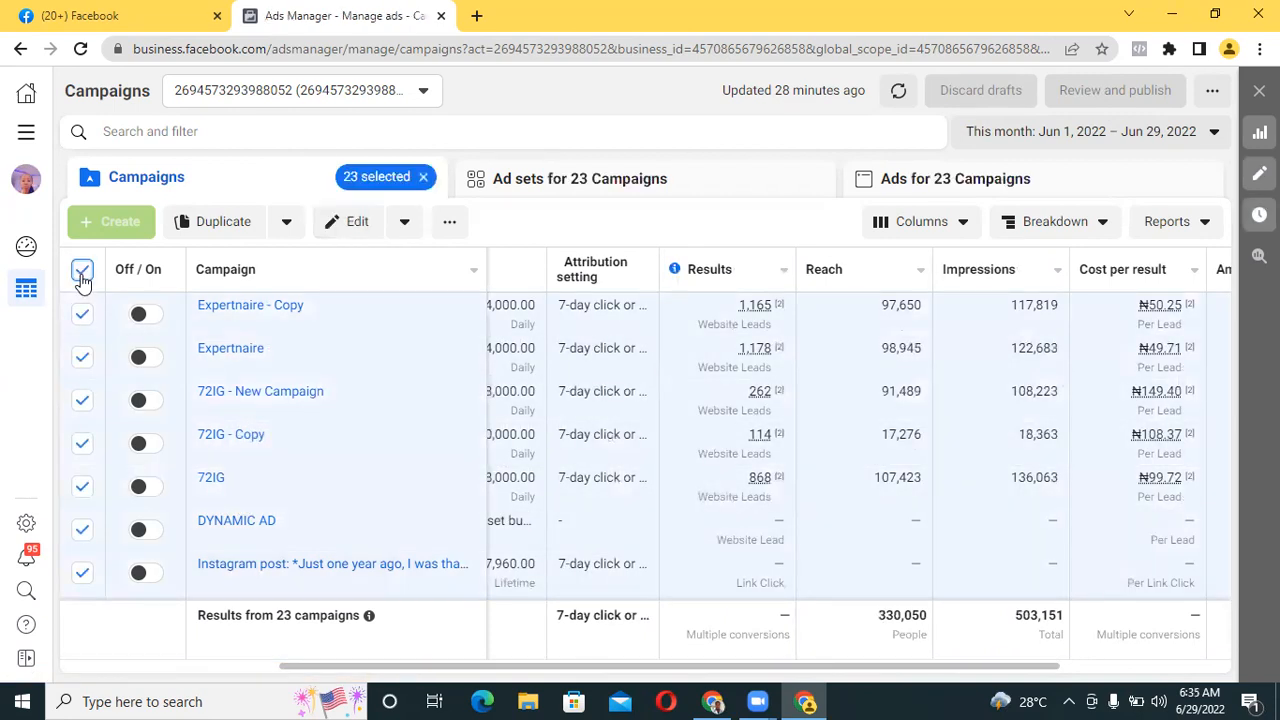
left_click(82, 272)
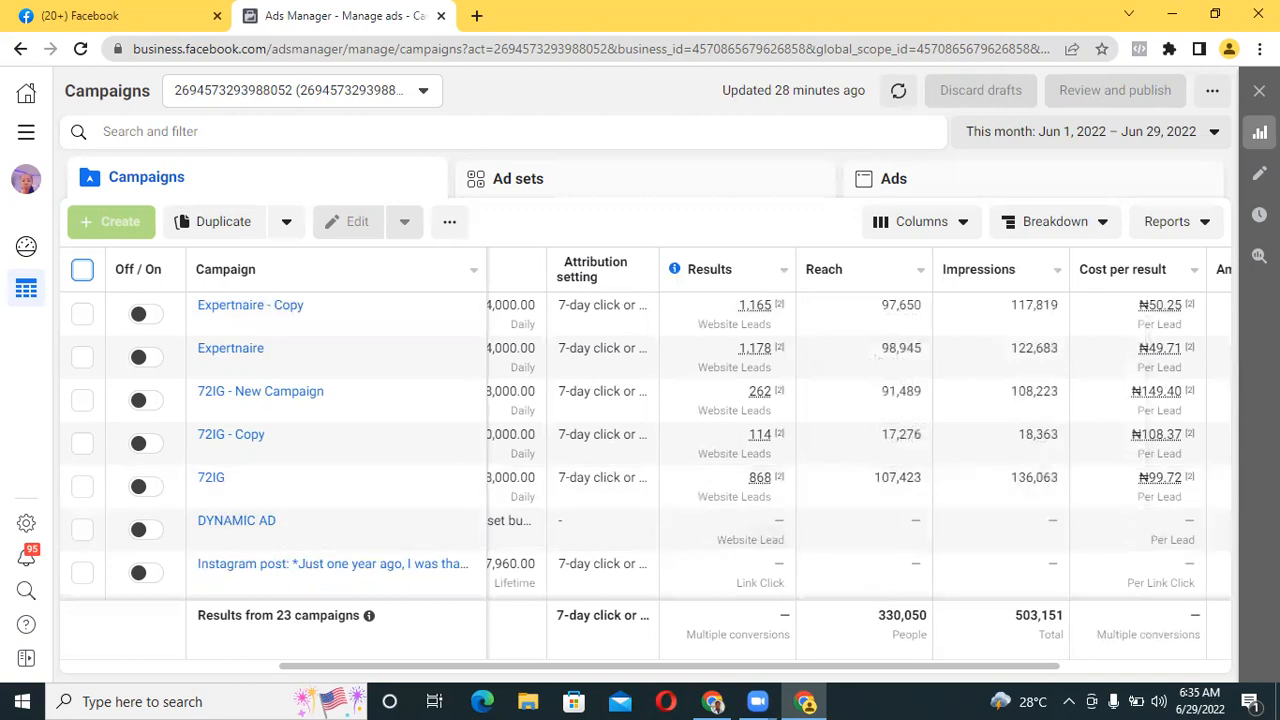
left_click_drag(969, 666, 1117, 668)
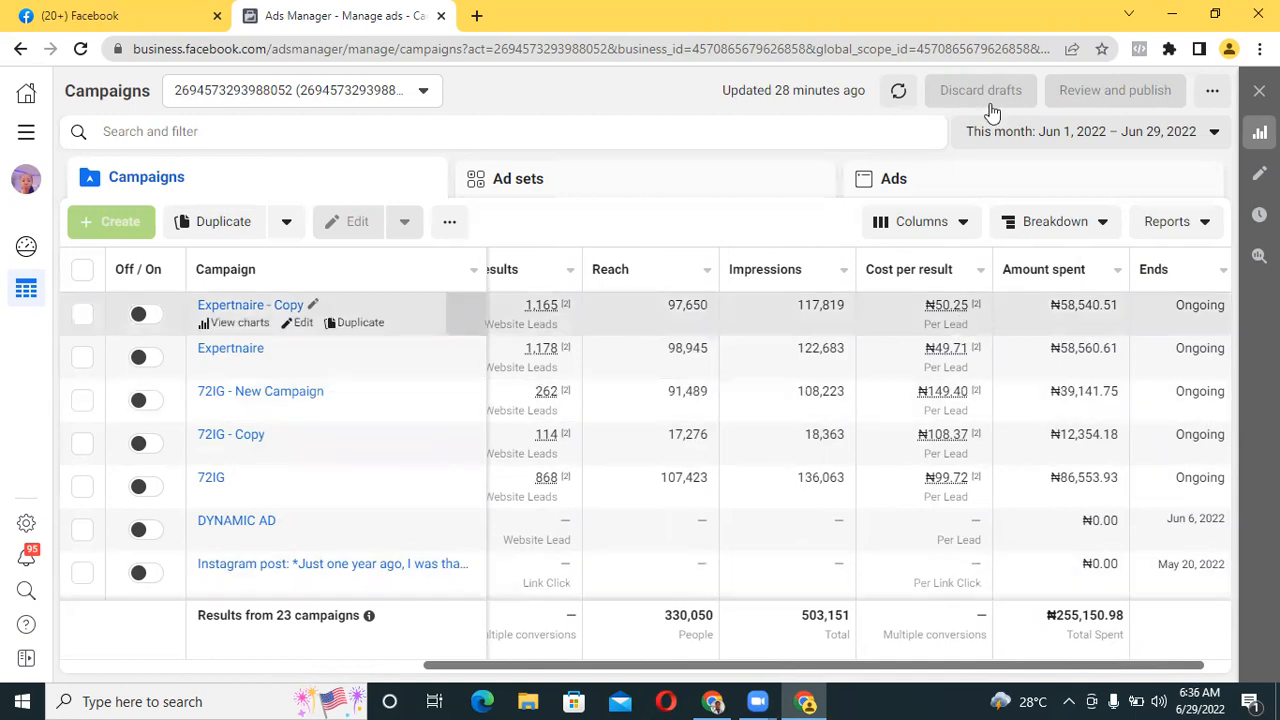
Set the reporting period to Maximum and compare the campaigns' results and cost per lead
left_click(1020, 140)
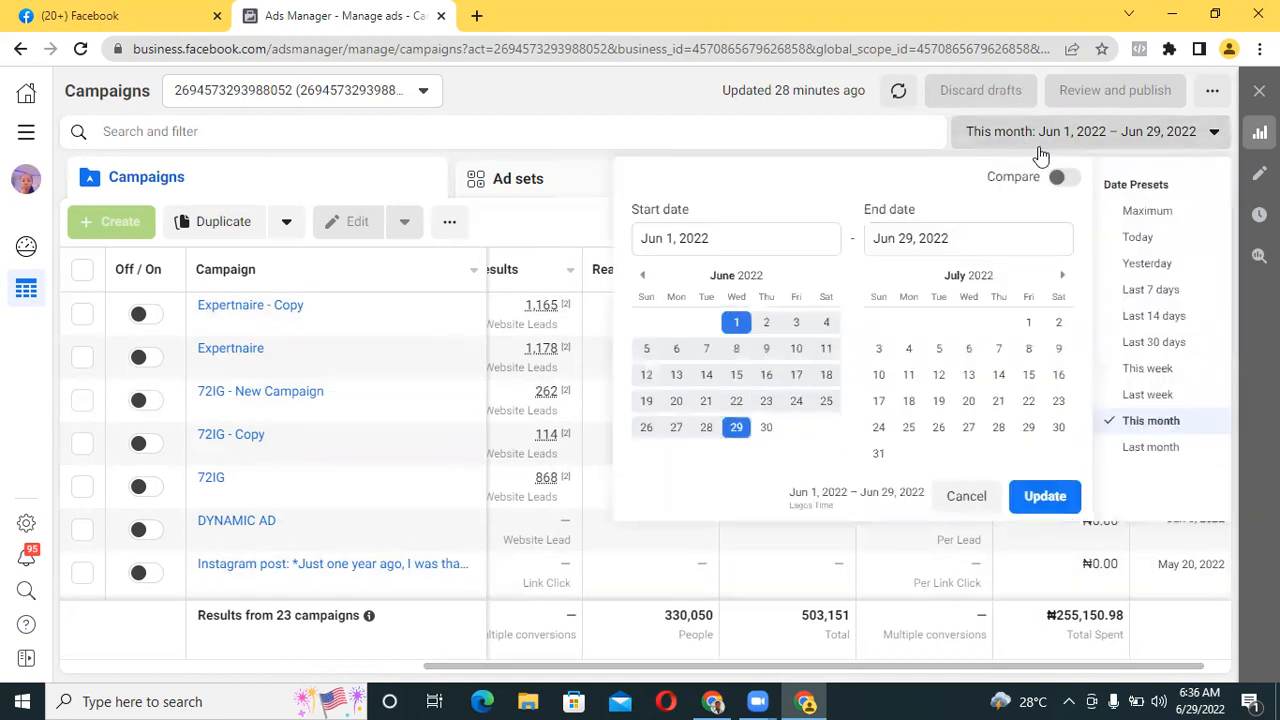
left_click(1125, 210)
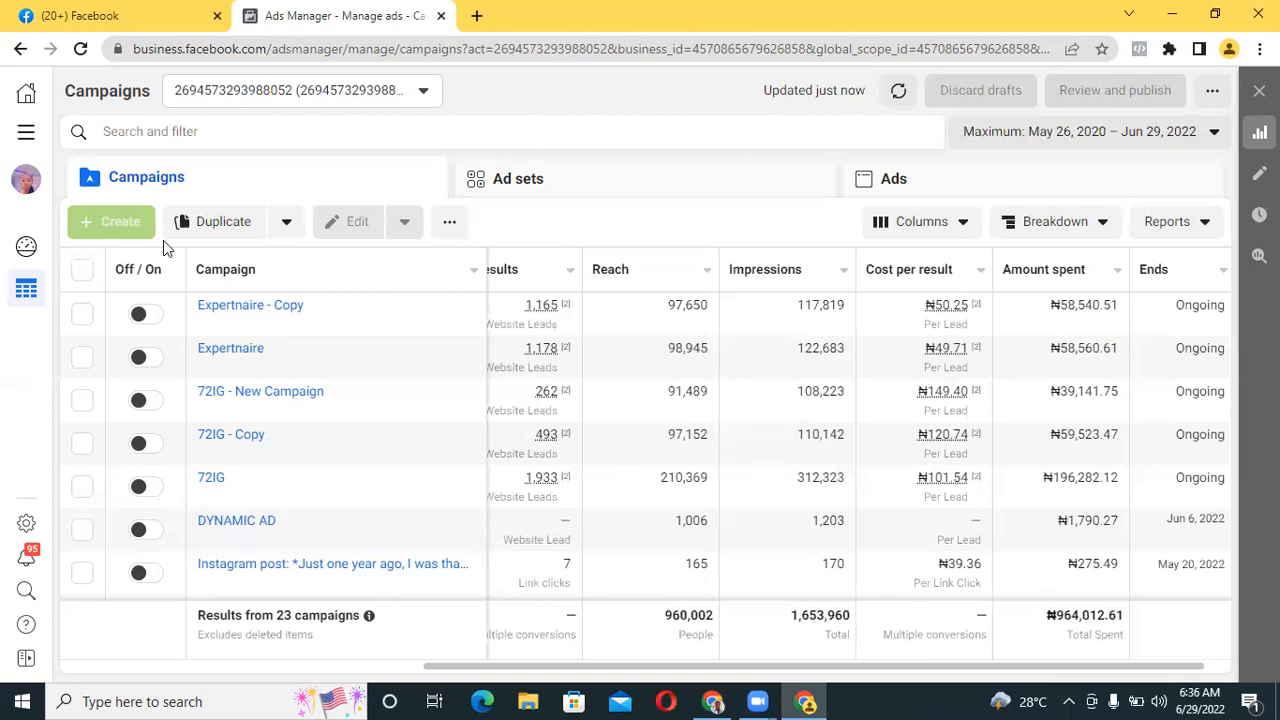
mouse_move(125, 224)
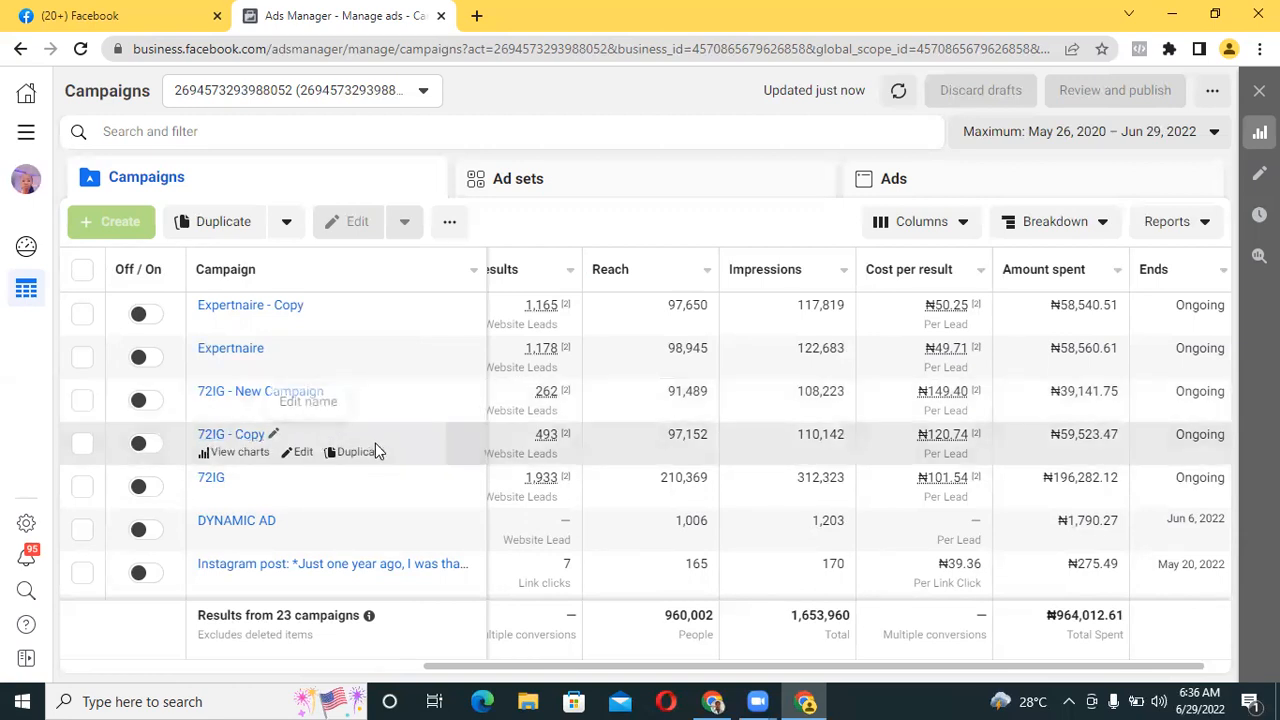
mouse_move(570, 455)
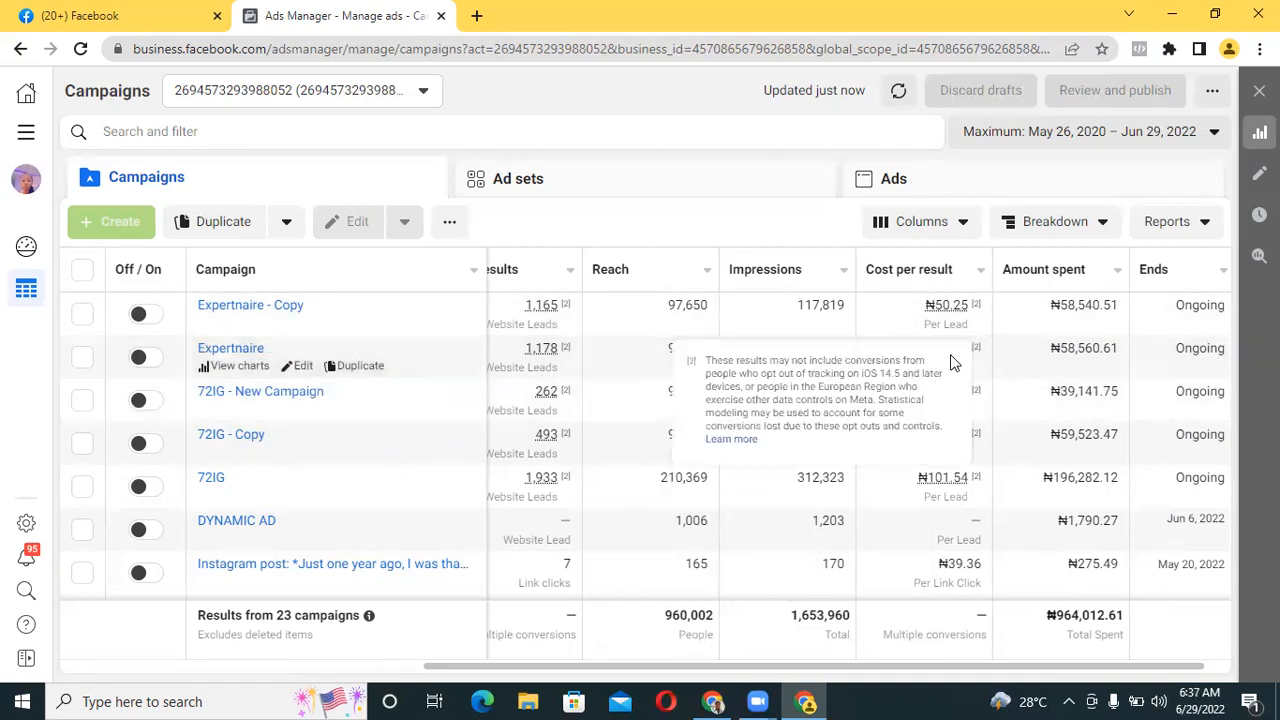
mouse_move(976, 347)
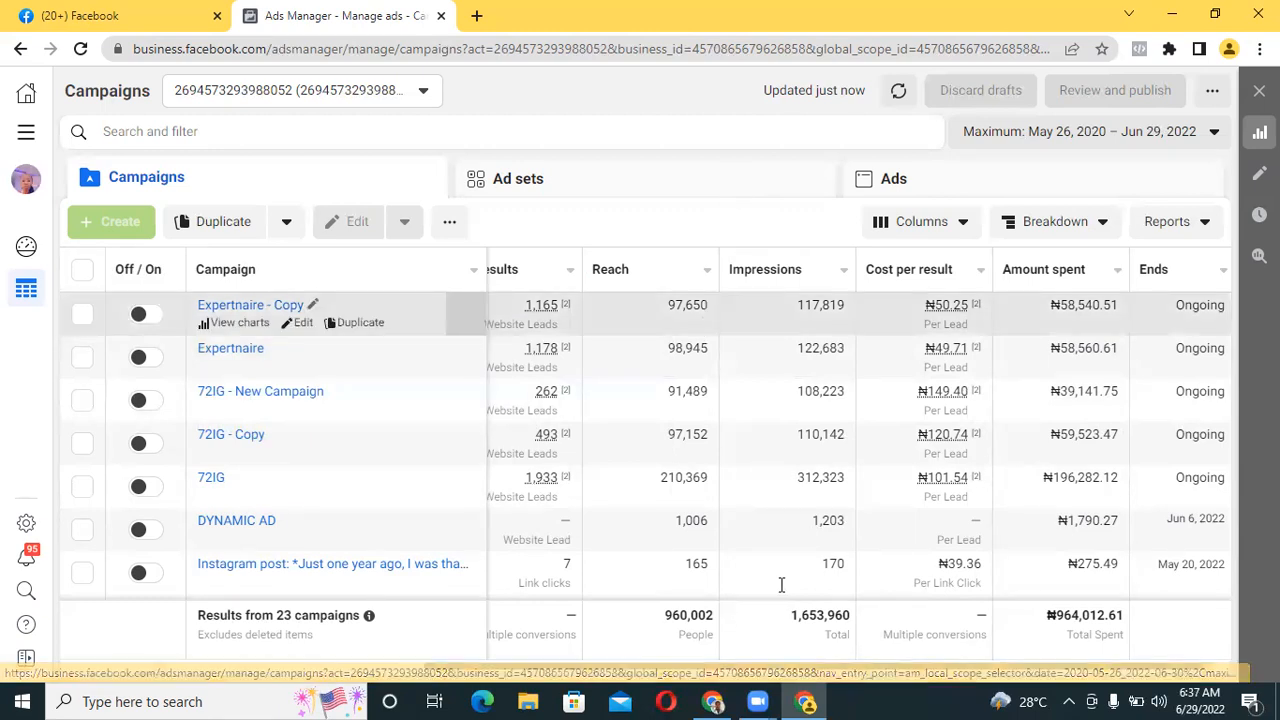
Switch to the other Chrome window and view the 72IG campaign's results and cost per lead at campaign level
left_click(717, 701)
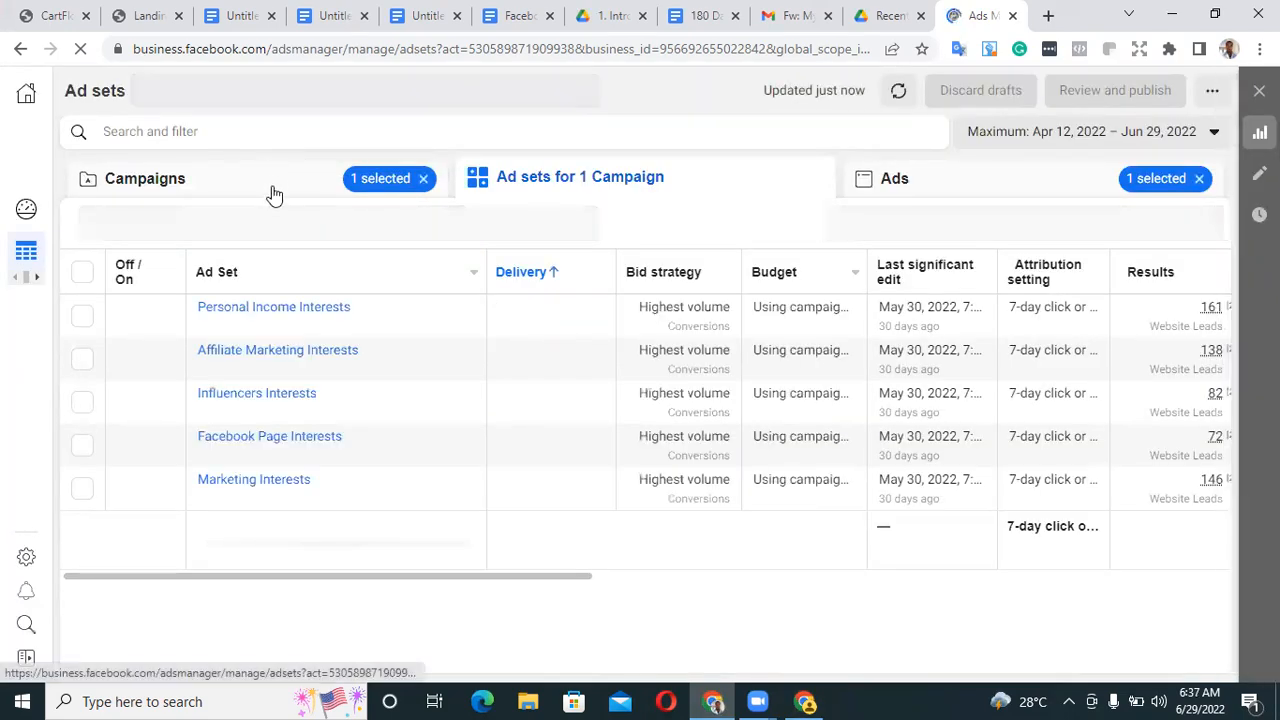
left_click(275, 195)
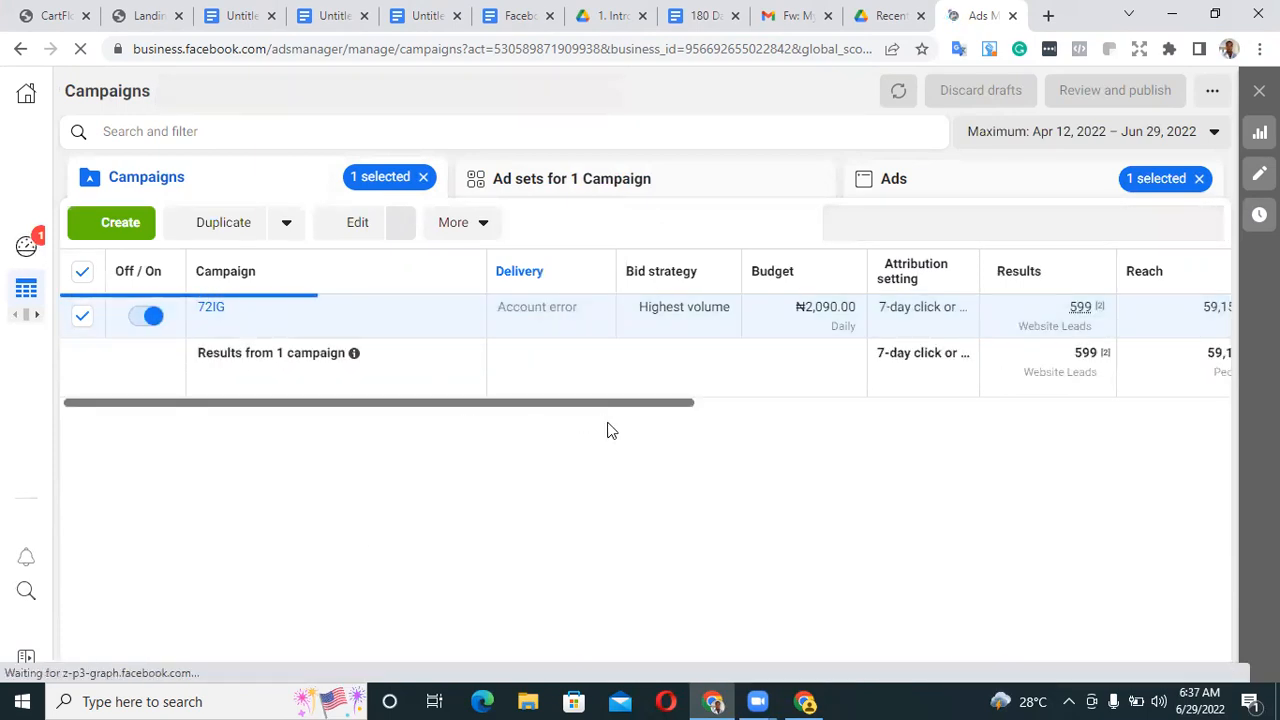
scroll(640, 420, "right", 2)
scroll(663, 417, "right", 3)
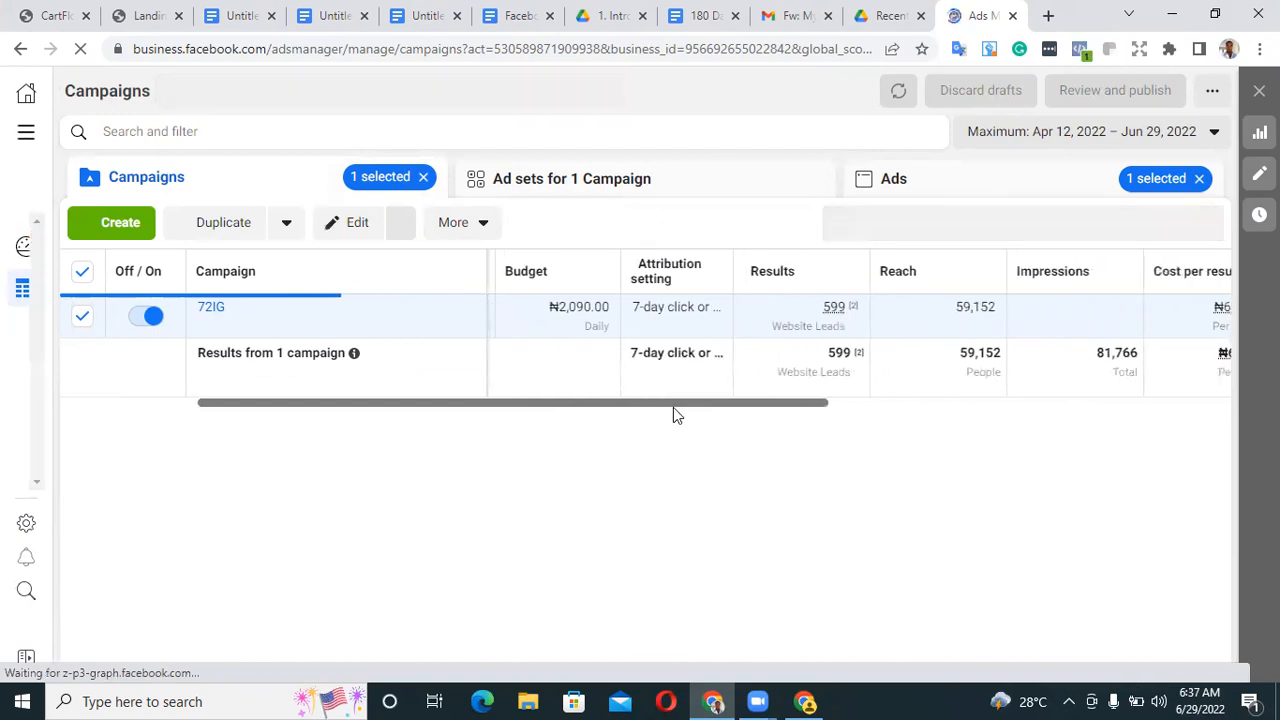
left_click_drag(676, 408, 757, 405)
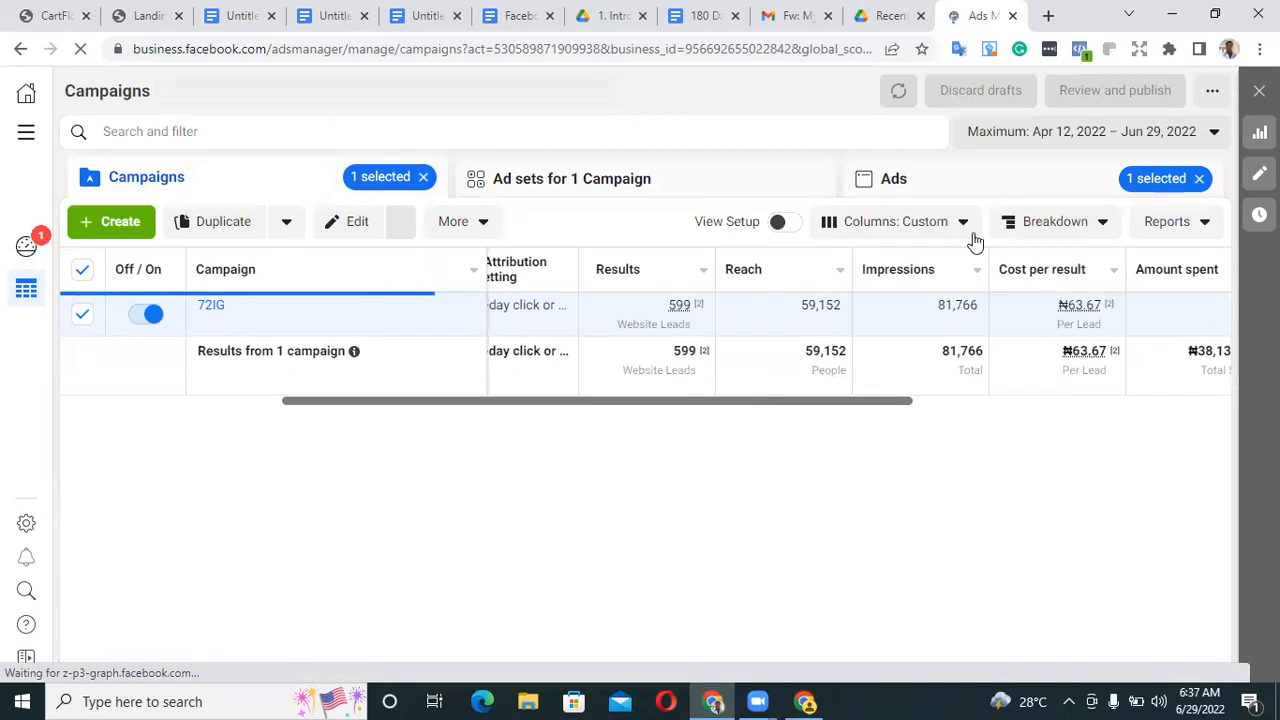
Check the 72IG campaign's performance for the Last 7 days and again for the Maximum period
left_click(1076, 136)
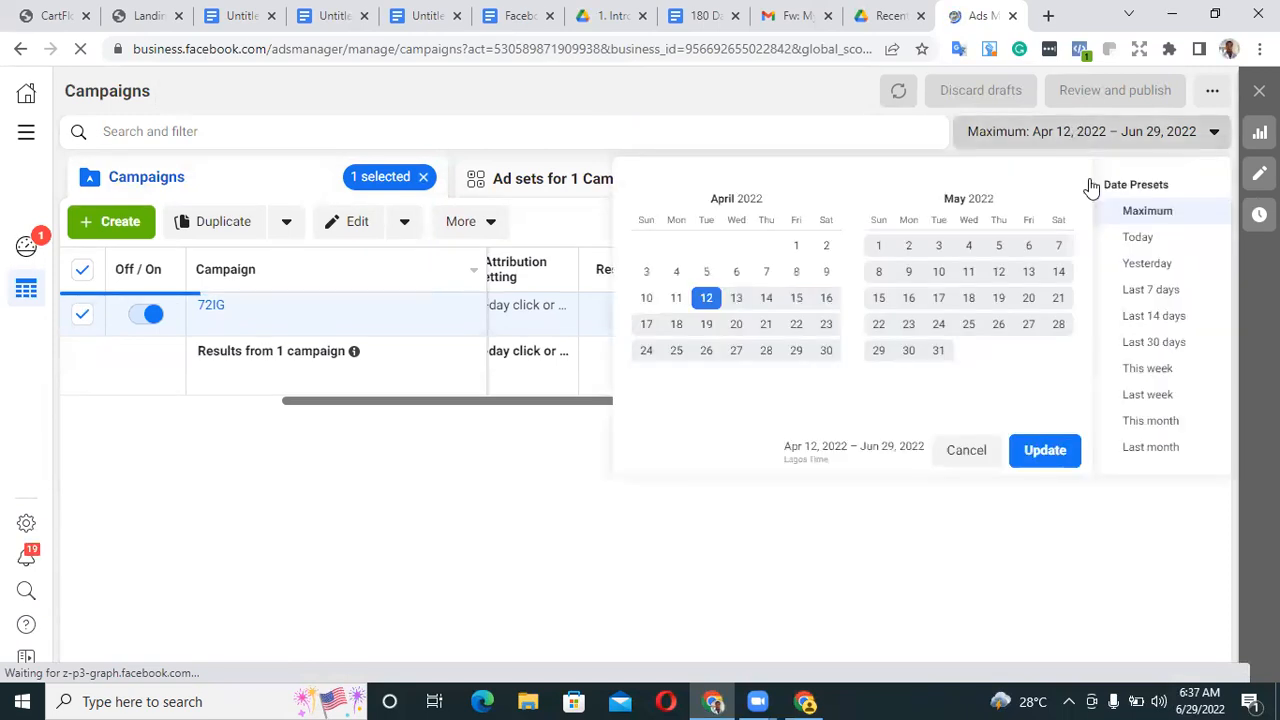
left_click(1125, 290)
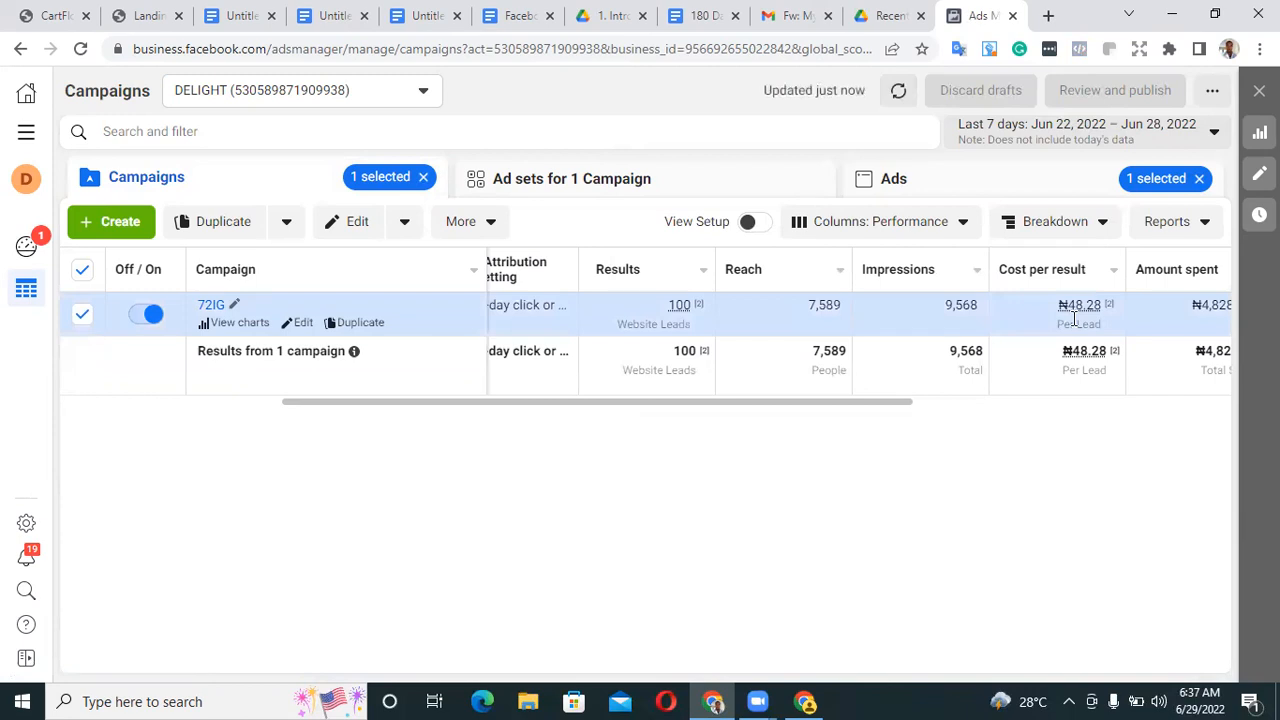
left_click(1066, 146)
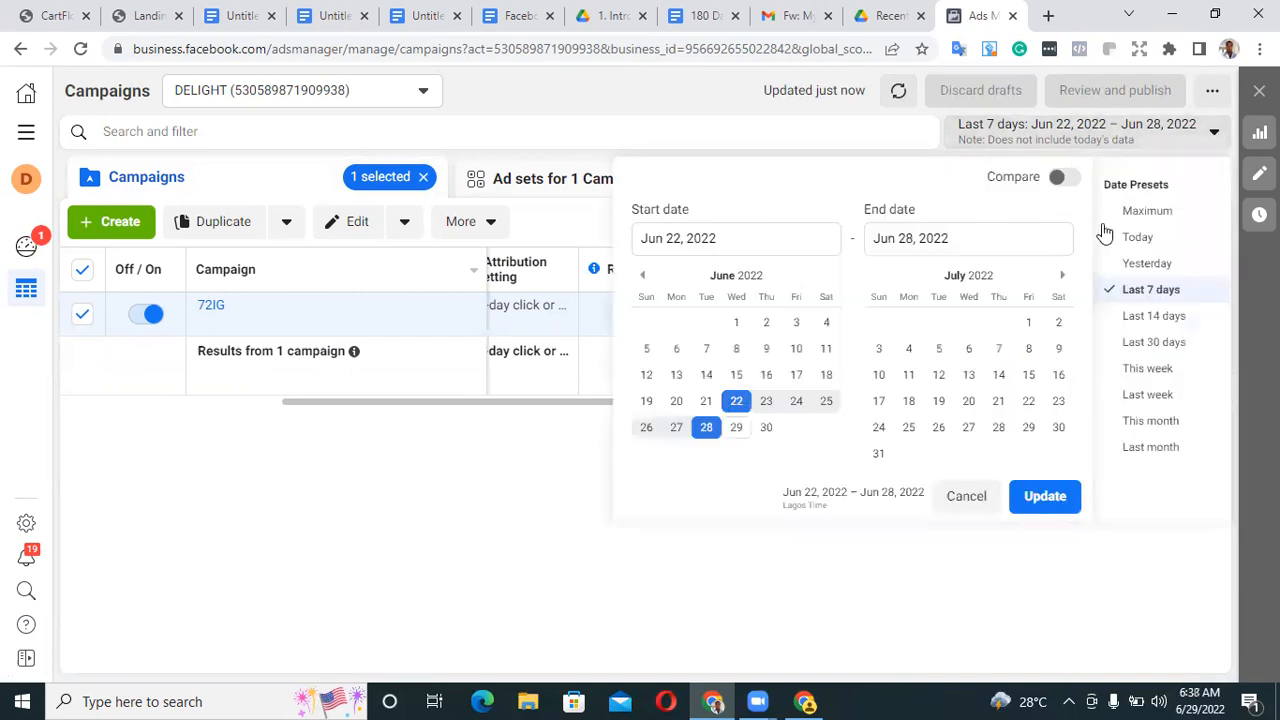
left_click(1128, 211)
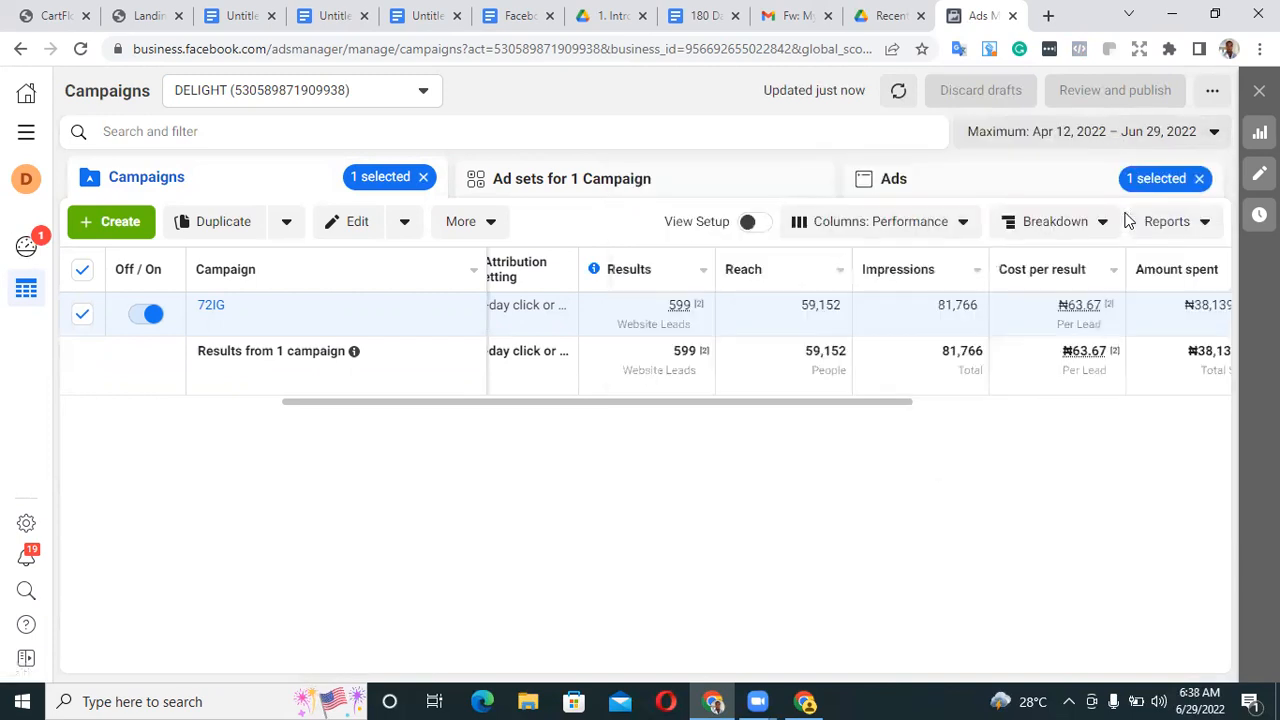
left_click_drag(792, 403, 642, 432)
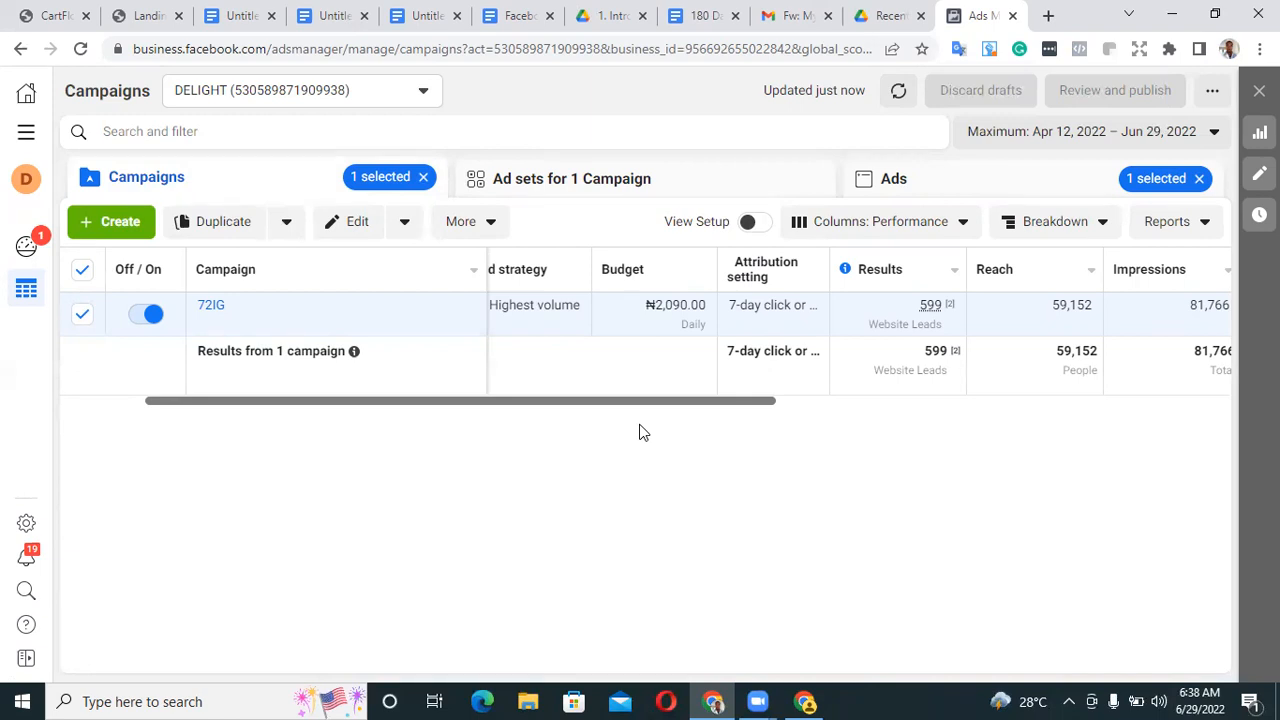
Create a new campaign with the Conversions objective and name it Expertnaire
left_click(135, 232)
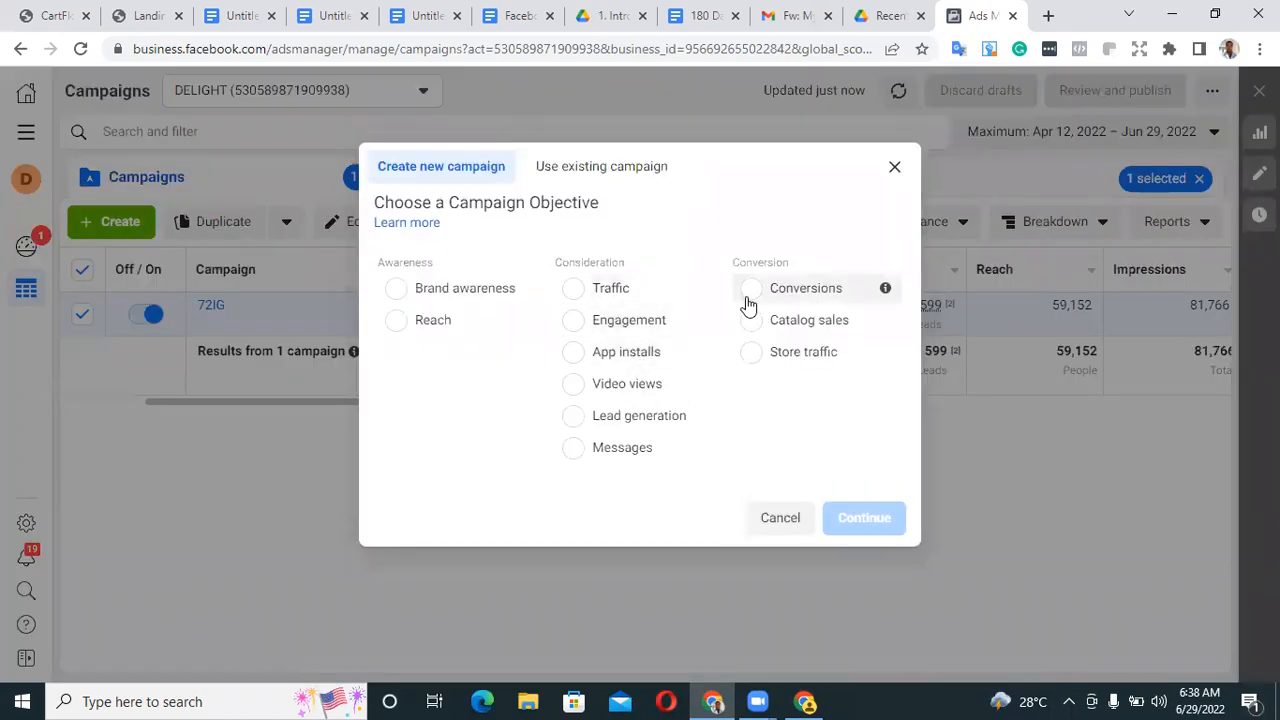
left_click(745, 296)
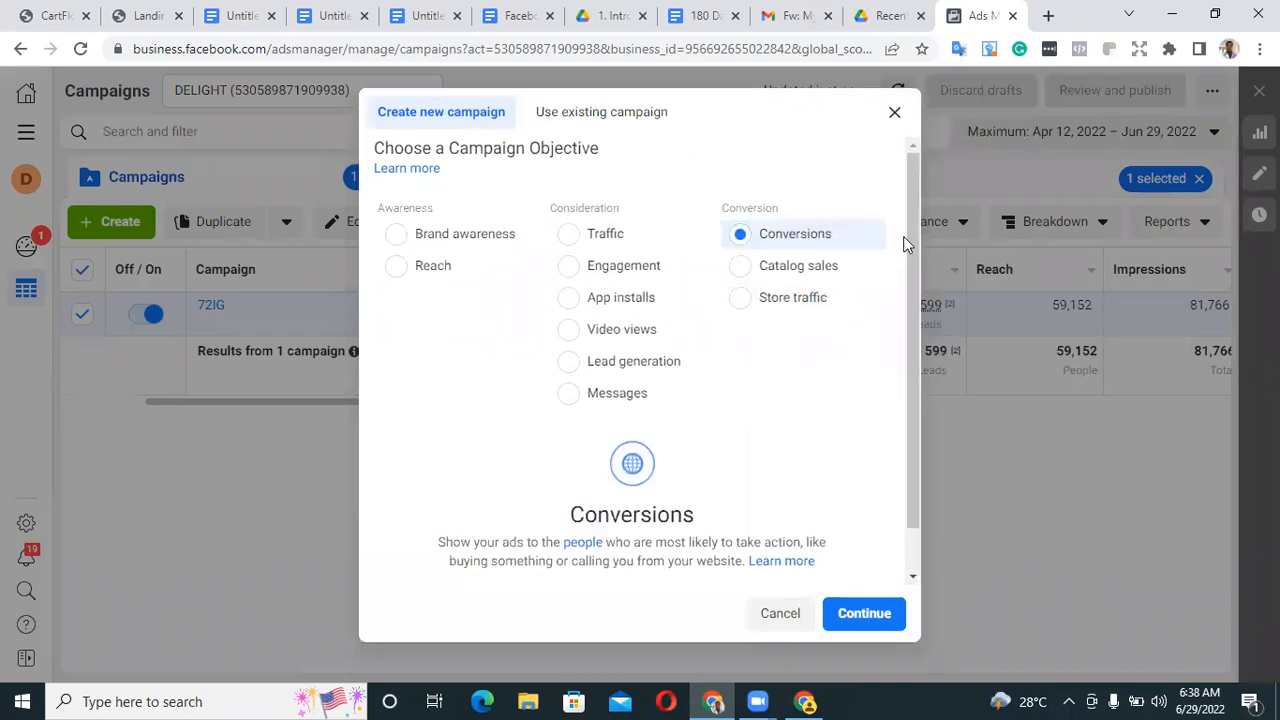
scroll(905, 382, "down", 1)
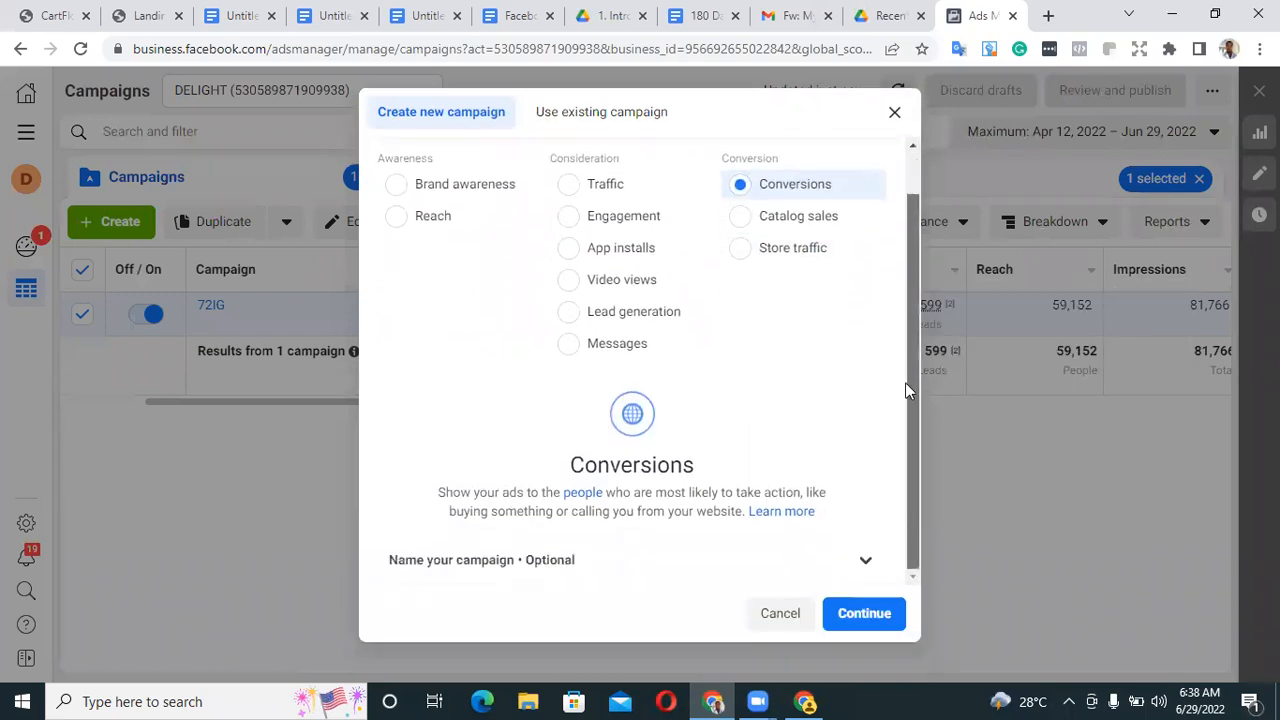
left_click(860, 562)
left_click_drag(911, 400, 914, 523)
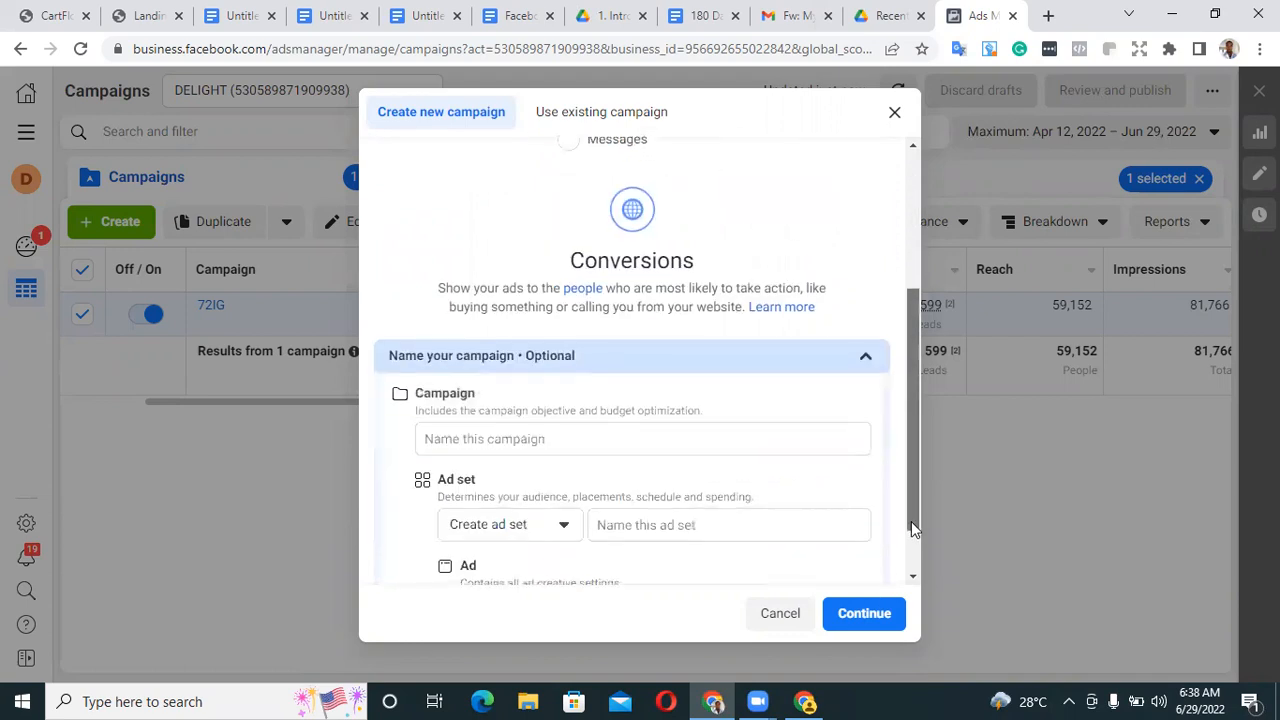
left_click(671, 400)
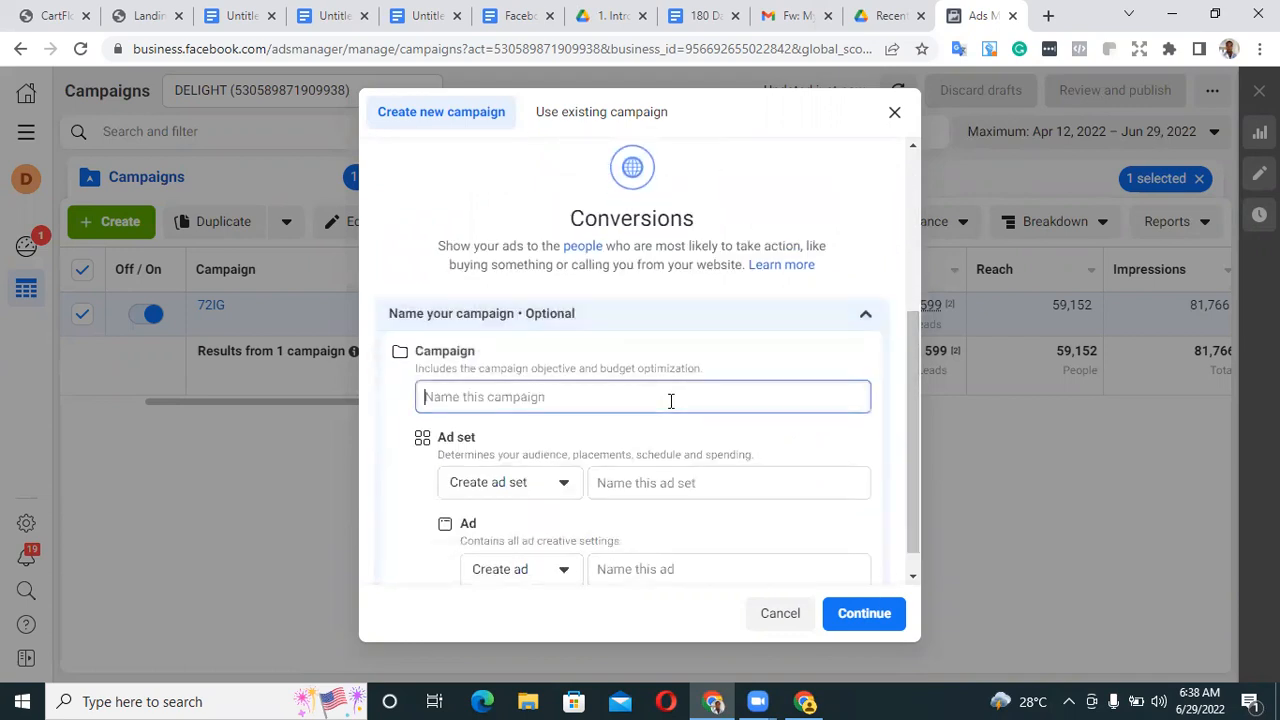
type("Expe")
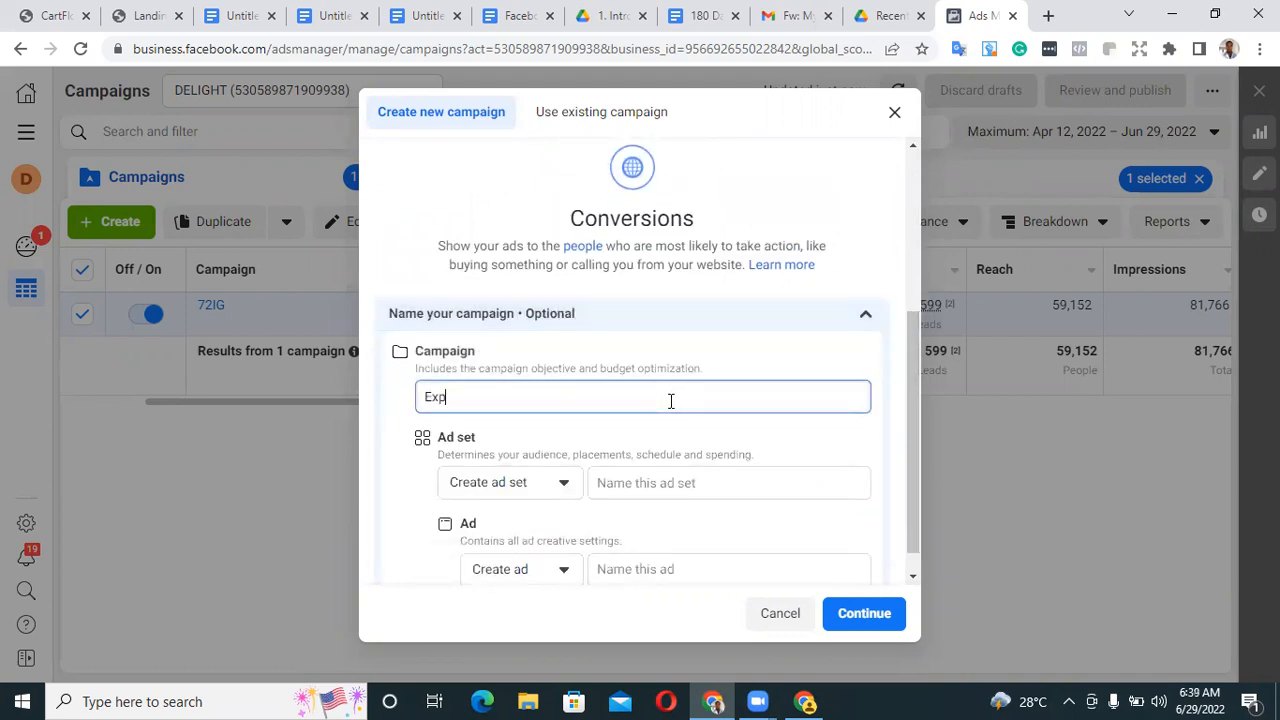
type("rtnaire")
left_click(853, 615)
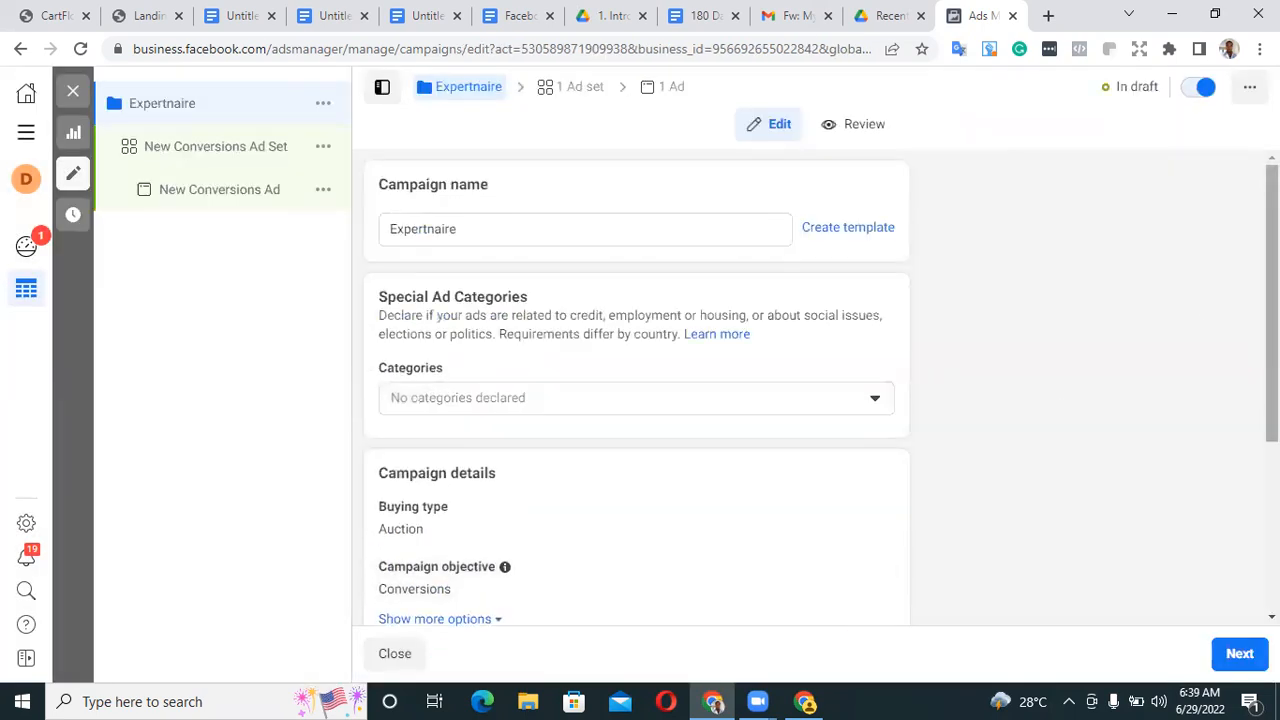
Continue from the campaign settings to the ad set and choose Lead as its conversion event
scroll(1072, 483, "down", 3)
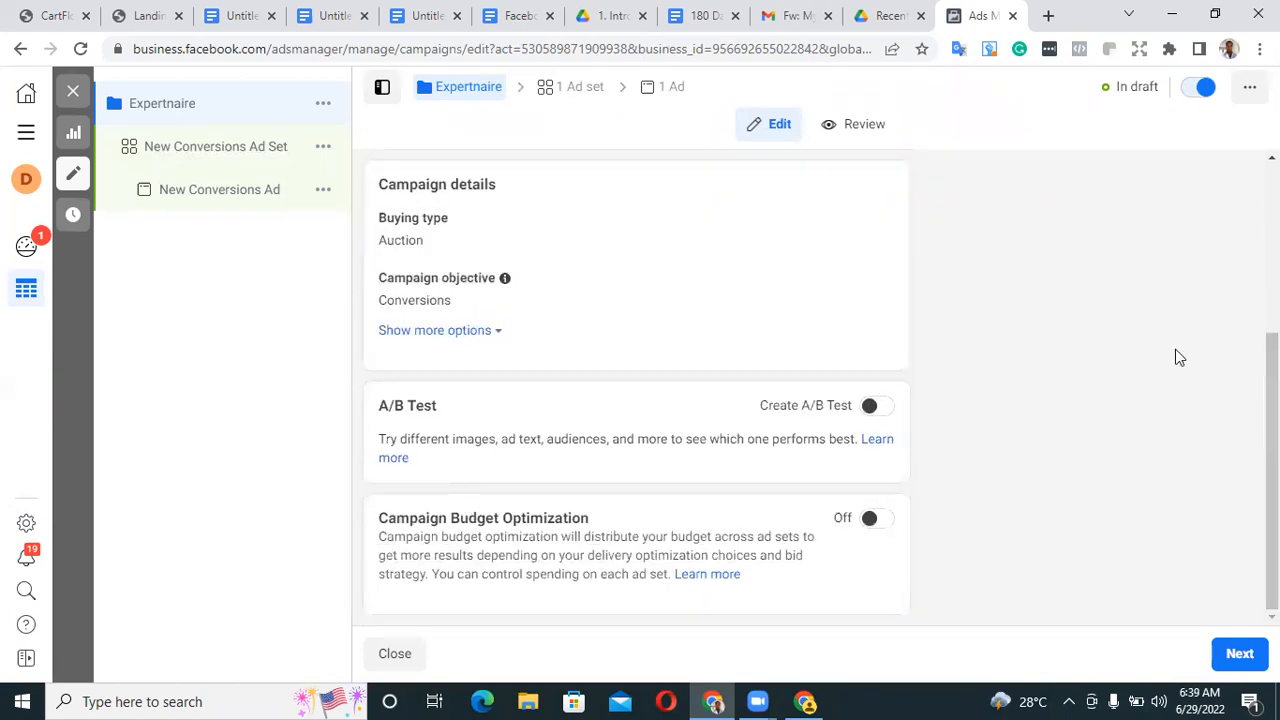
left_click(1245, 668)
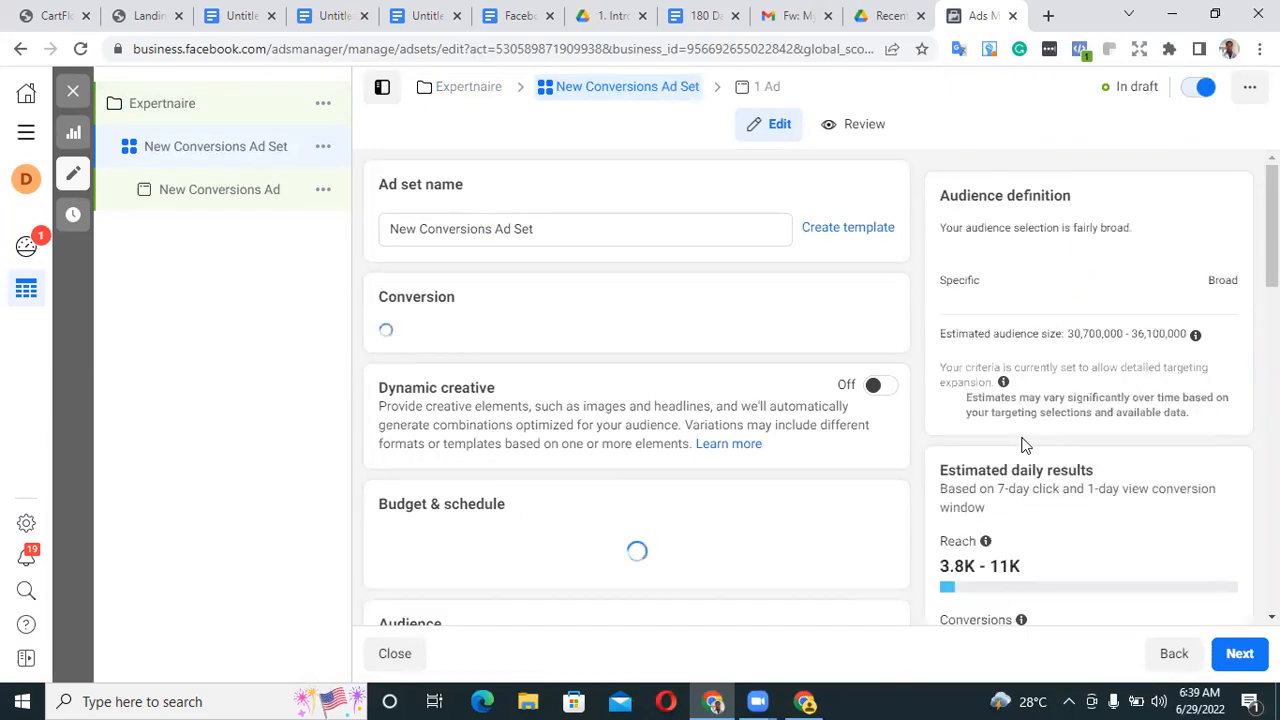
scroll(637, 390, "down", 1)
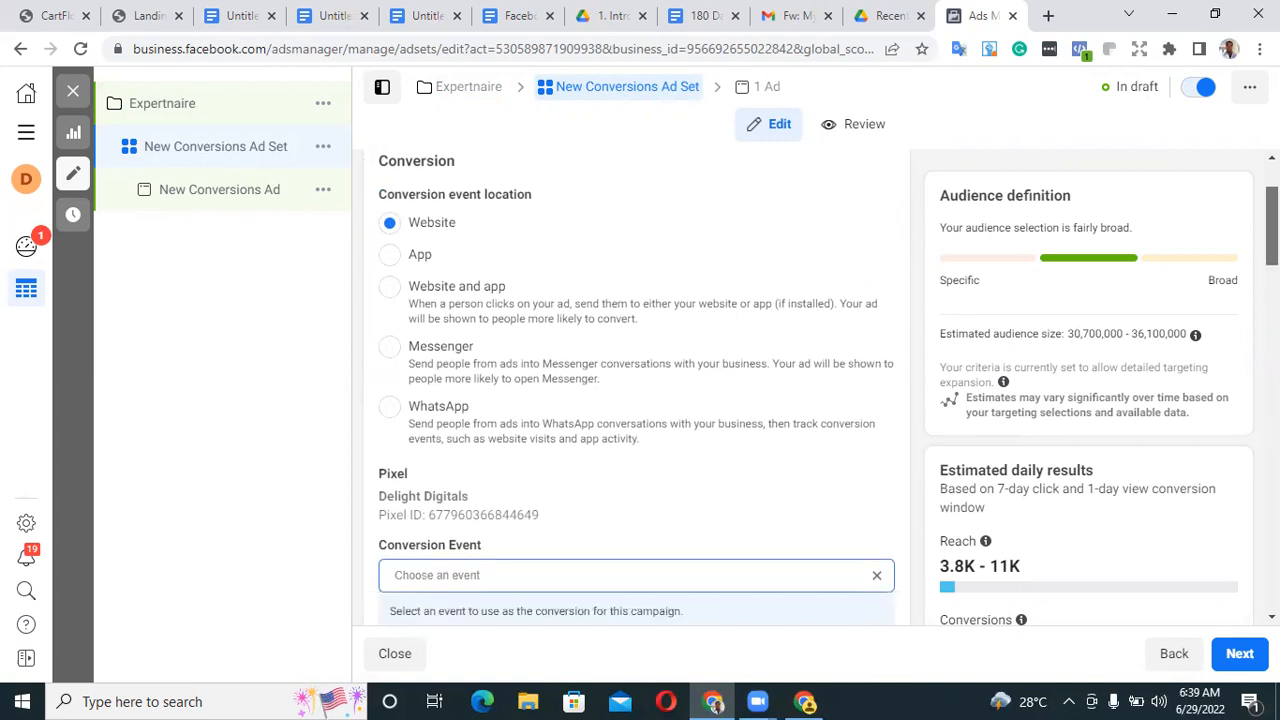
scroll(590, 410, "down", 2)
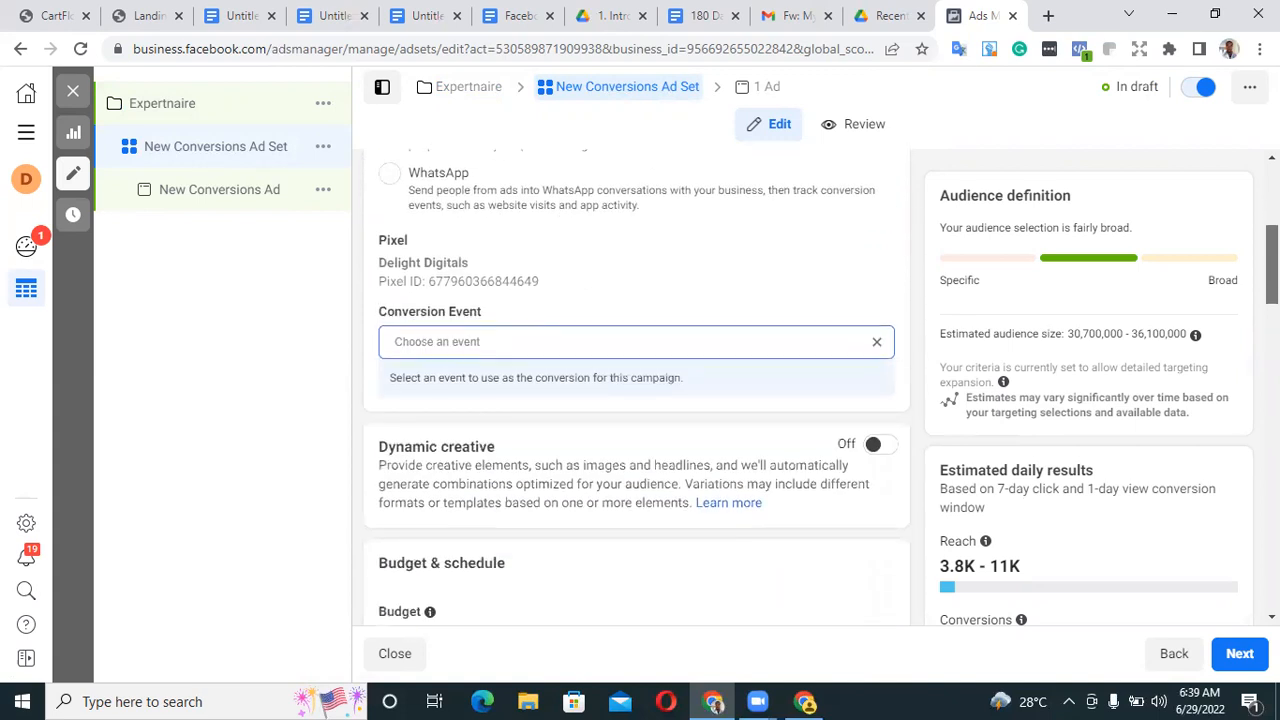
left_click(552, 343)
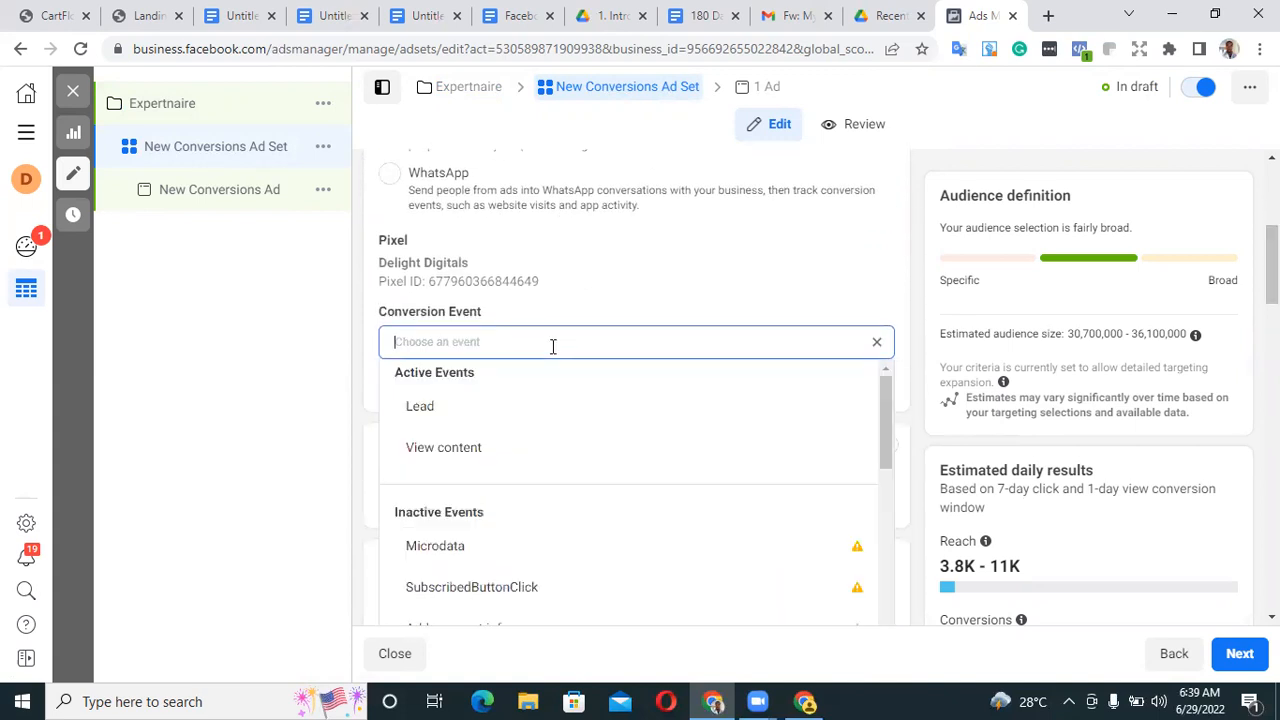
left_click(560, 405)
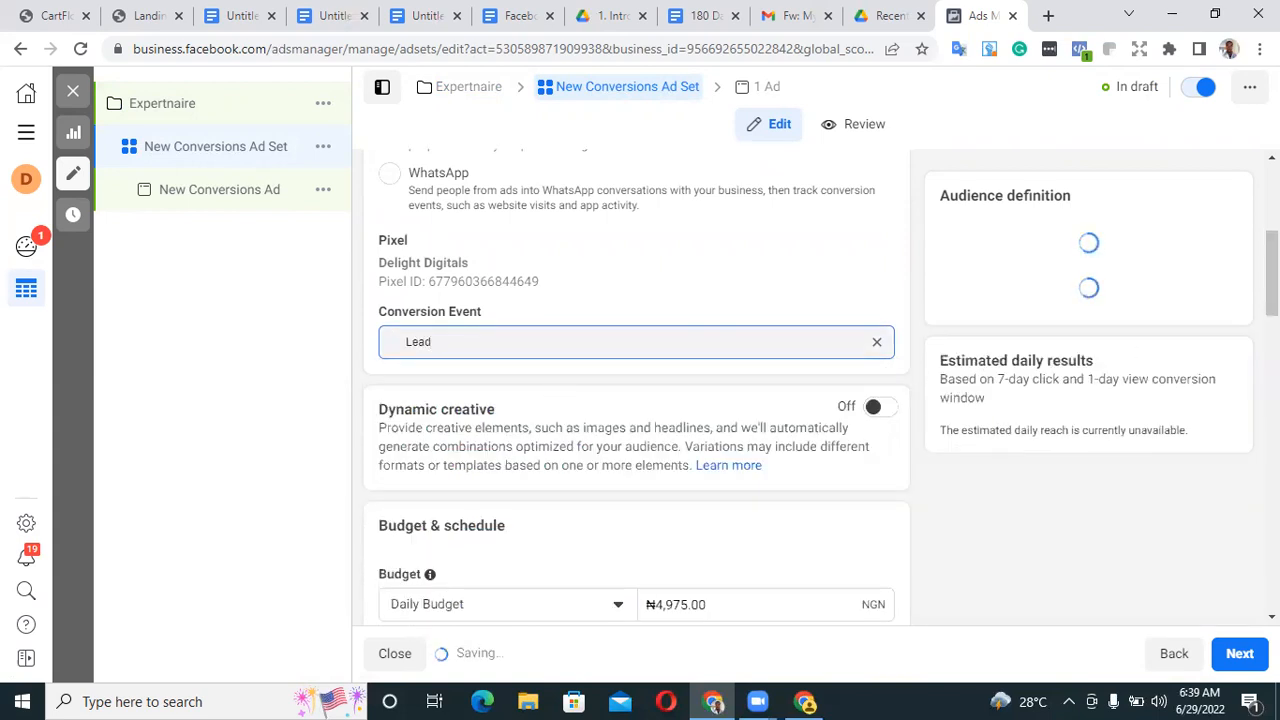
Check the ad set's saved audiences in the Audience section and keep the option to create a new audience
left_click_drag(1272, 273, 1272, 306)
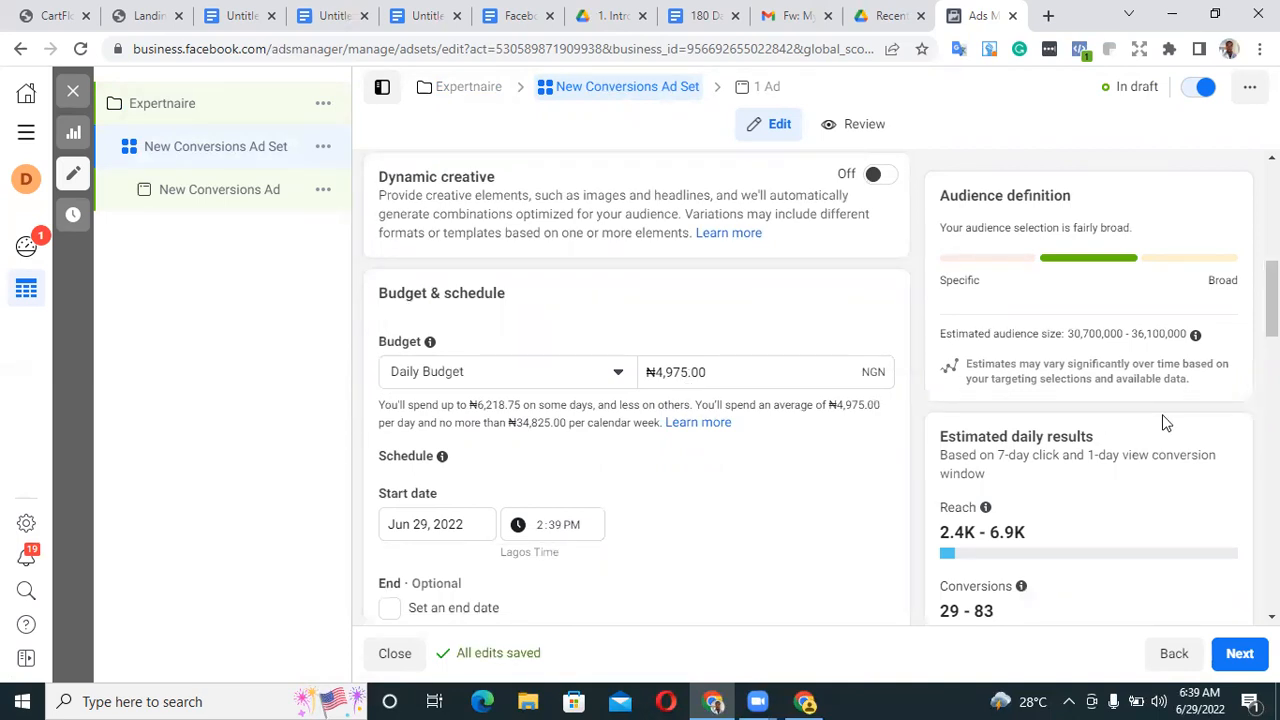
scroll(1271, 300, "down", 5)
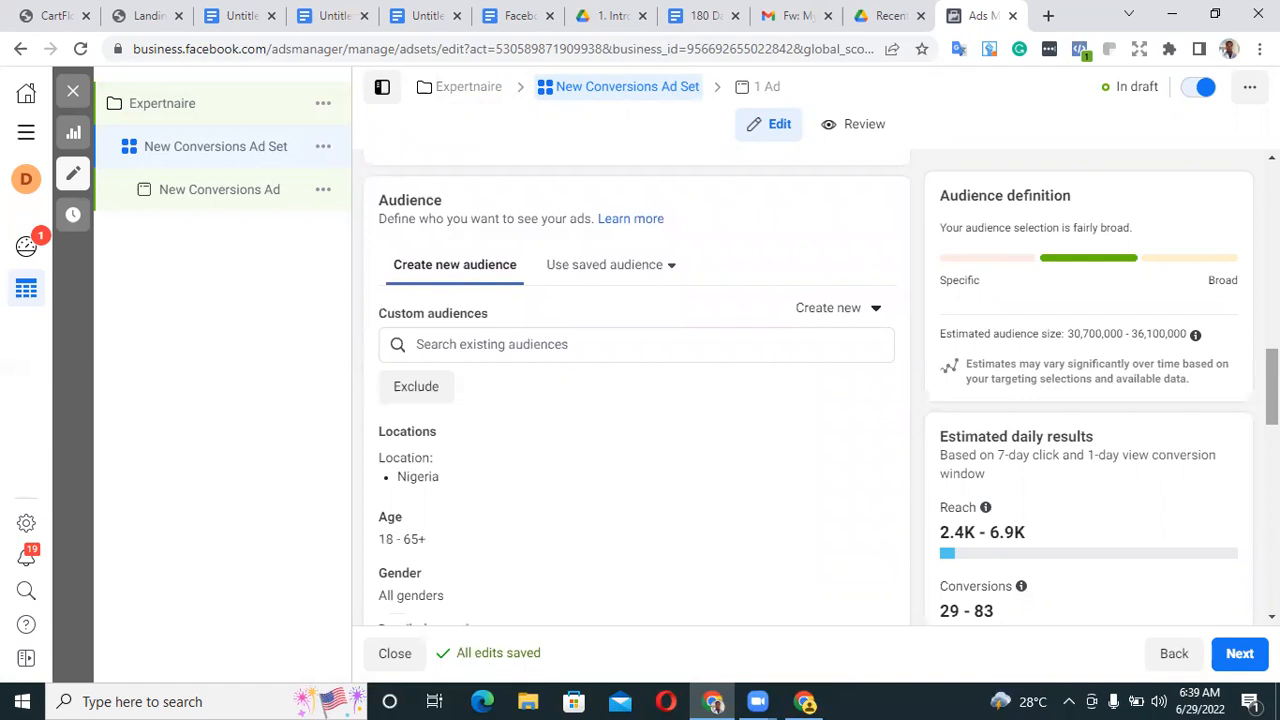
left_click_drag(1271, 387, 1271, 390)
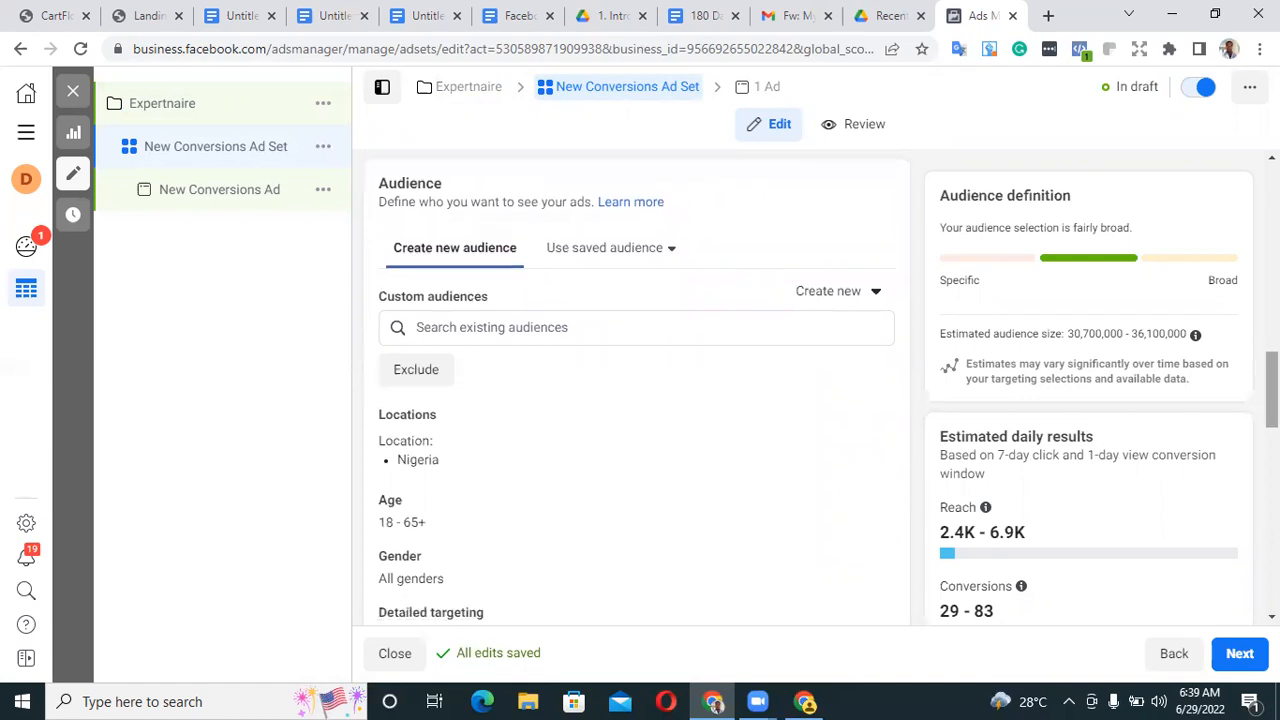
left_click(609, 252)
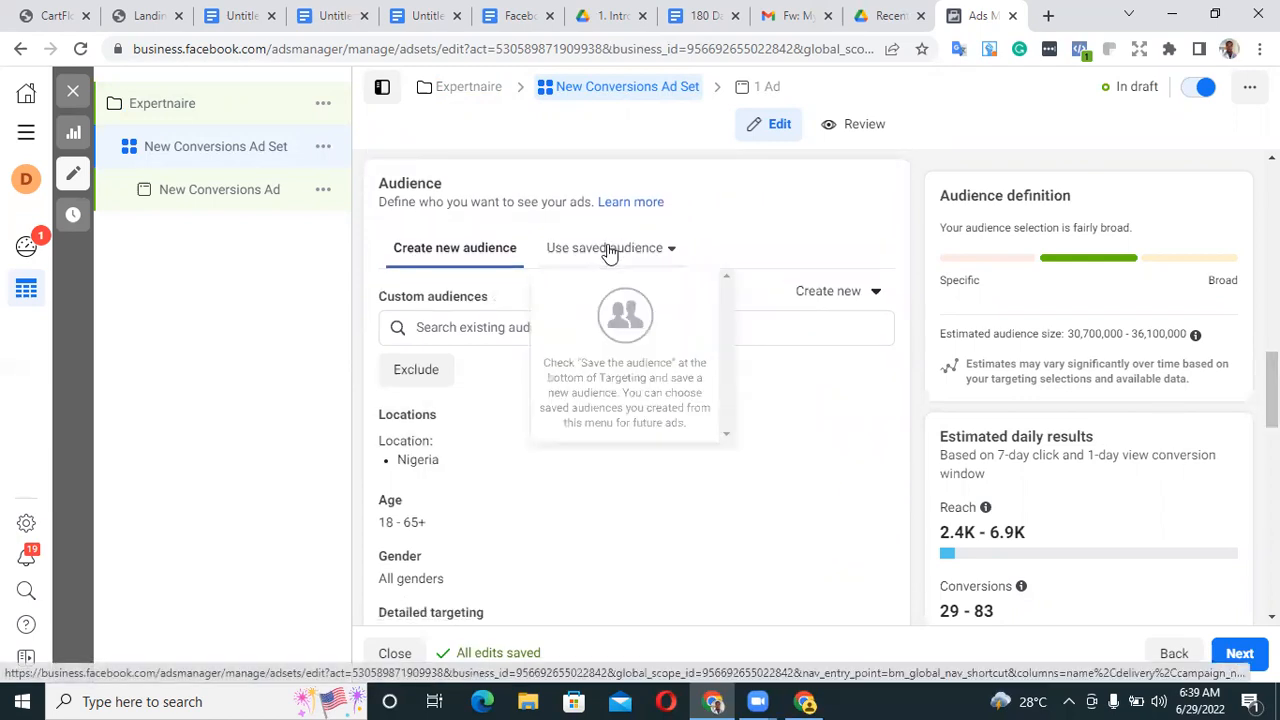
left_click(471, 256)
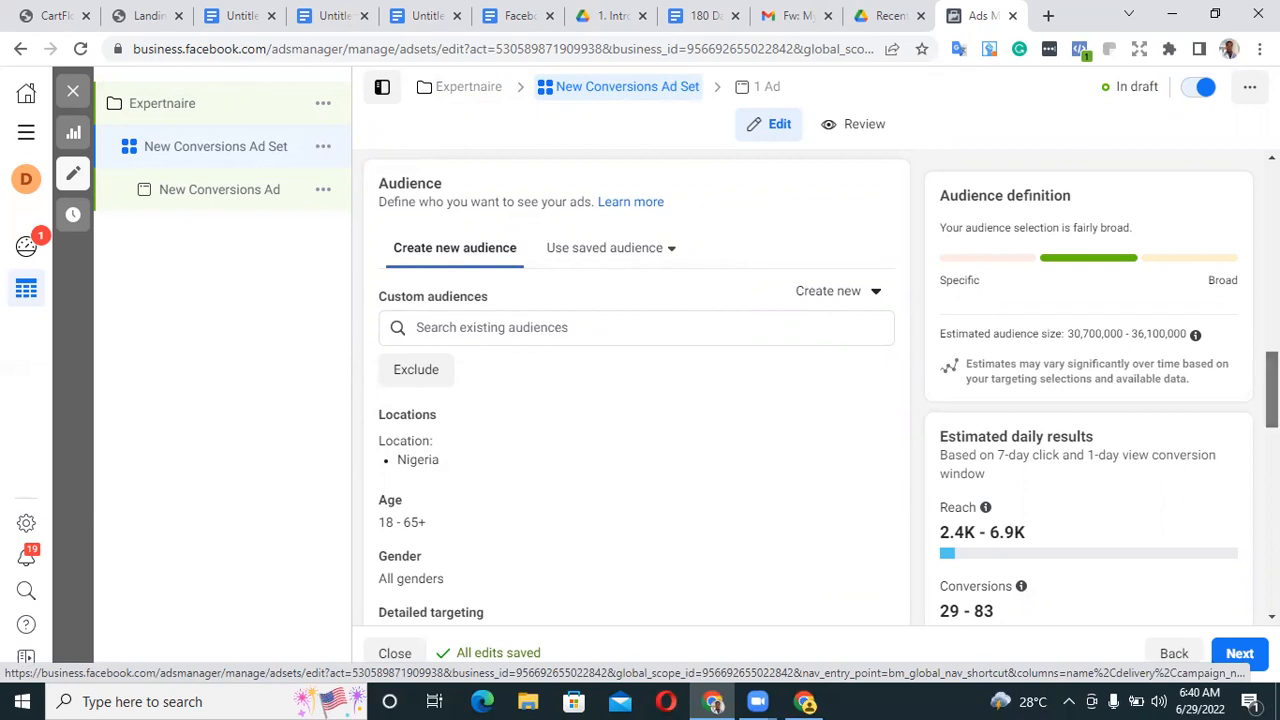
Edit the audience locations to target the Nigerian states of Lagos and Anambra
scroll(1183, 443, "down", 1)
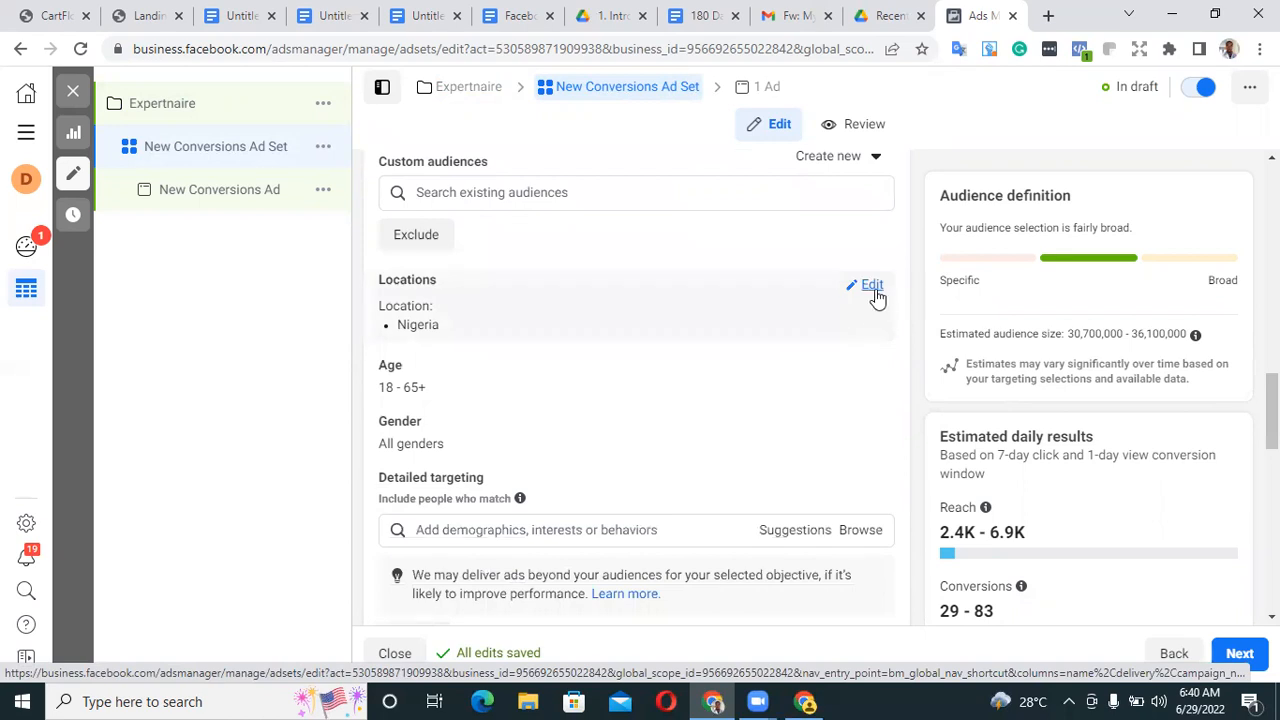
left_click(872, 286)
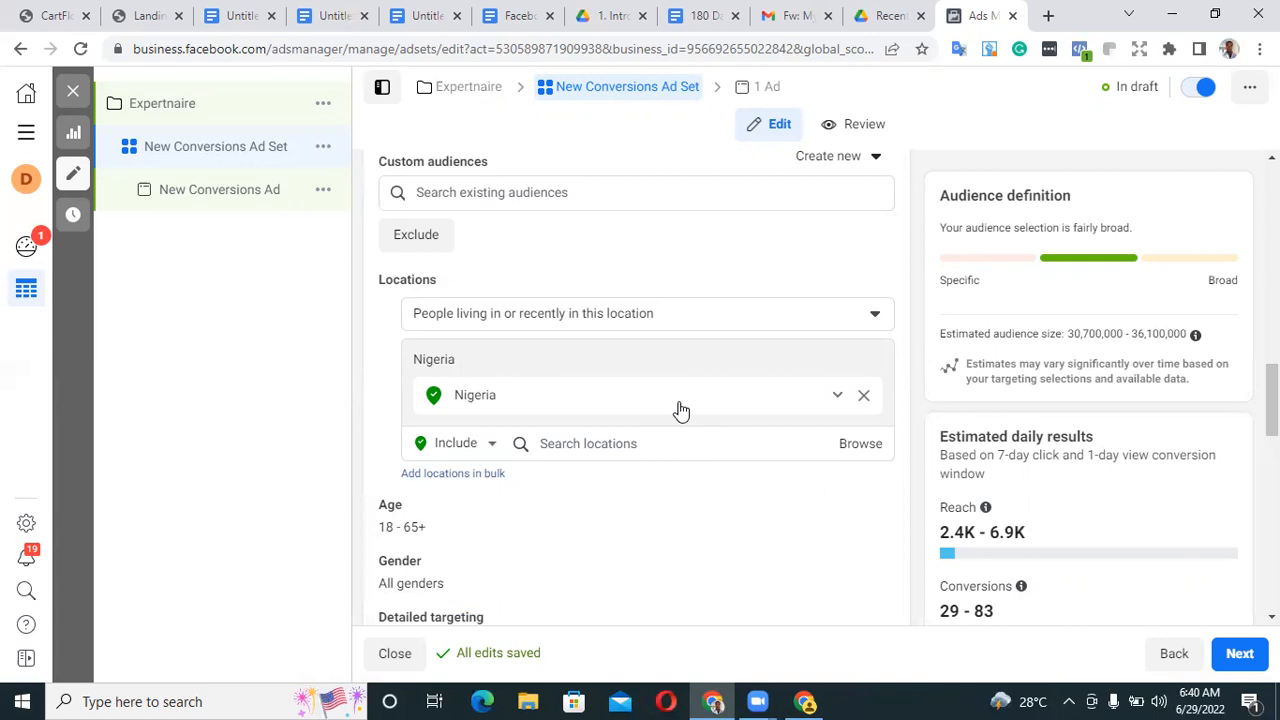
left_click(674, 446)
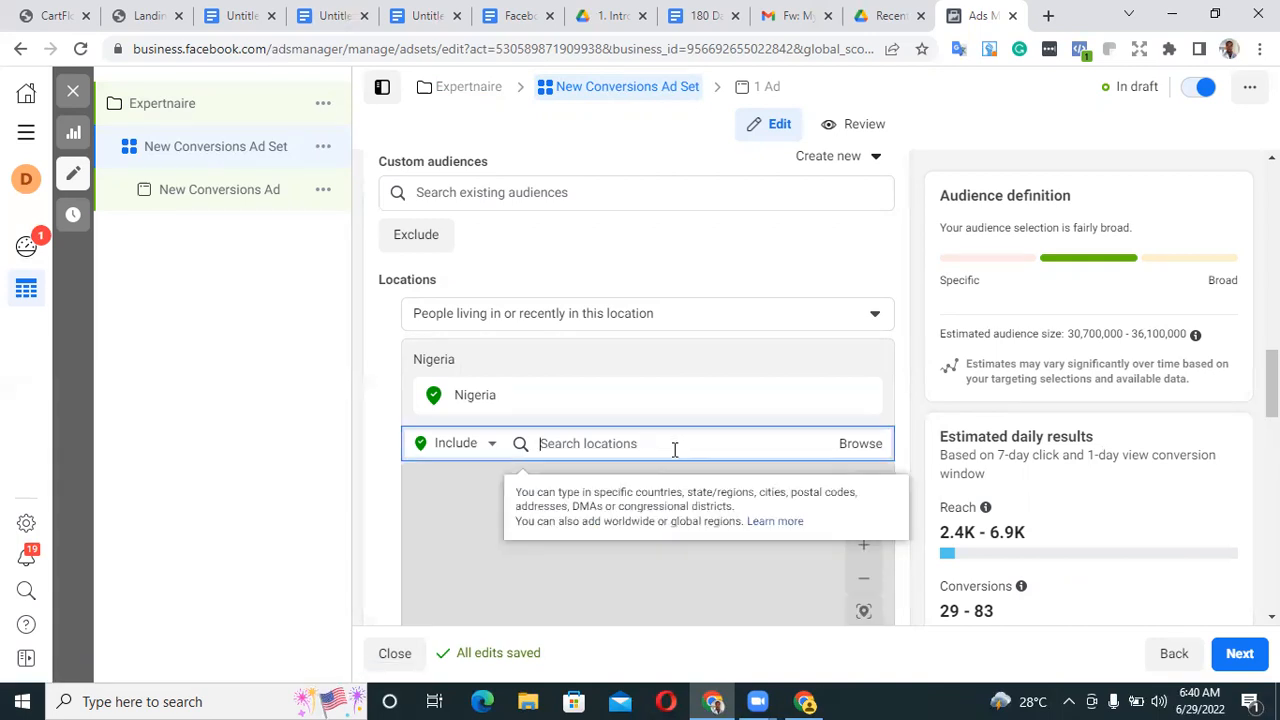
type("lagos")
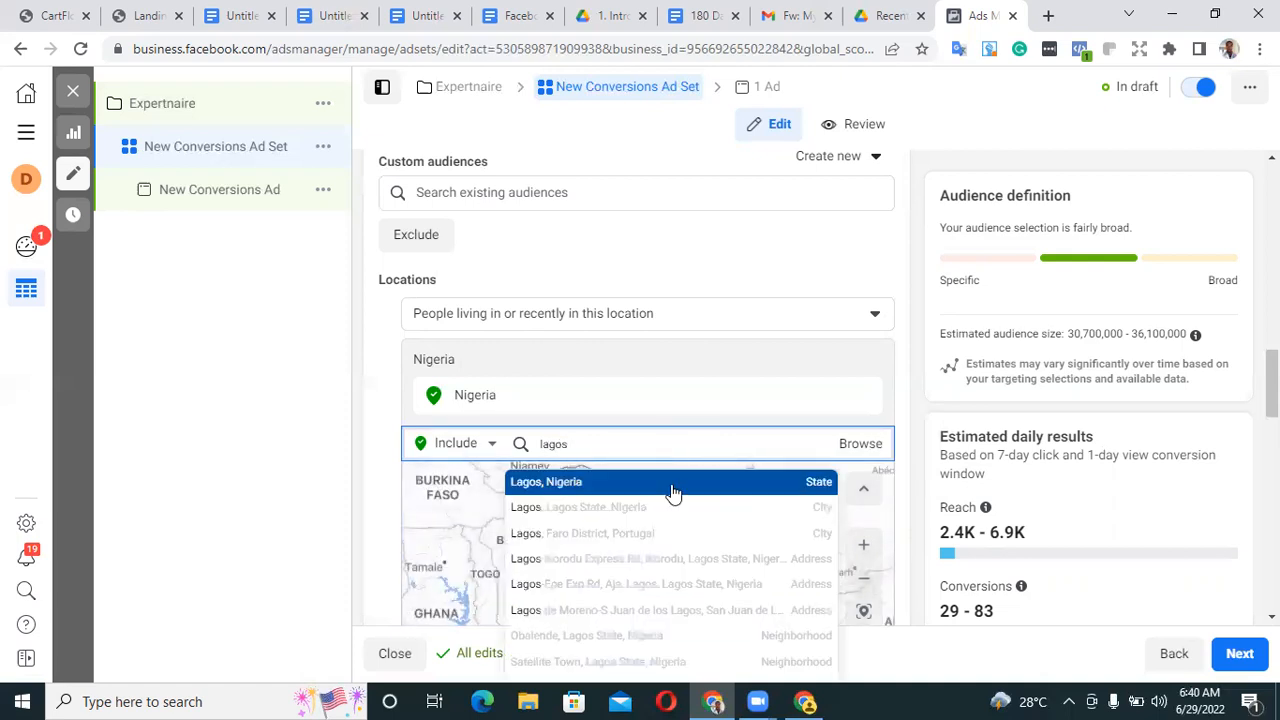
left_click(674, 492)
type("anambra")
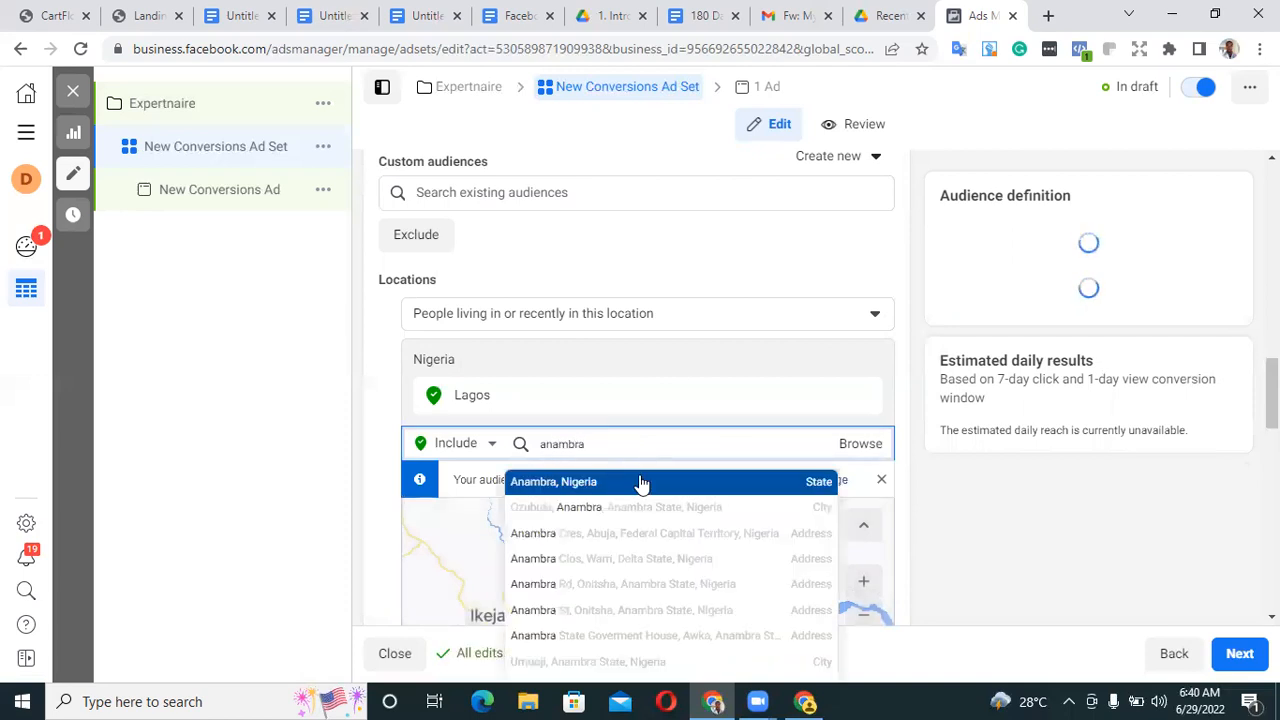
left_click(641, 481)
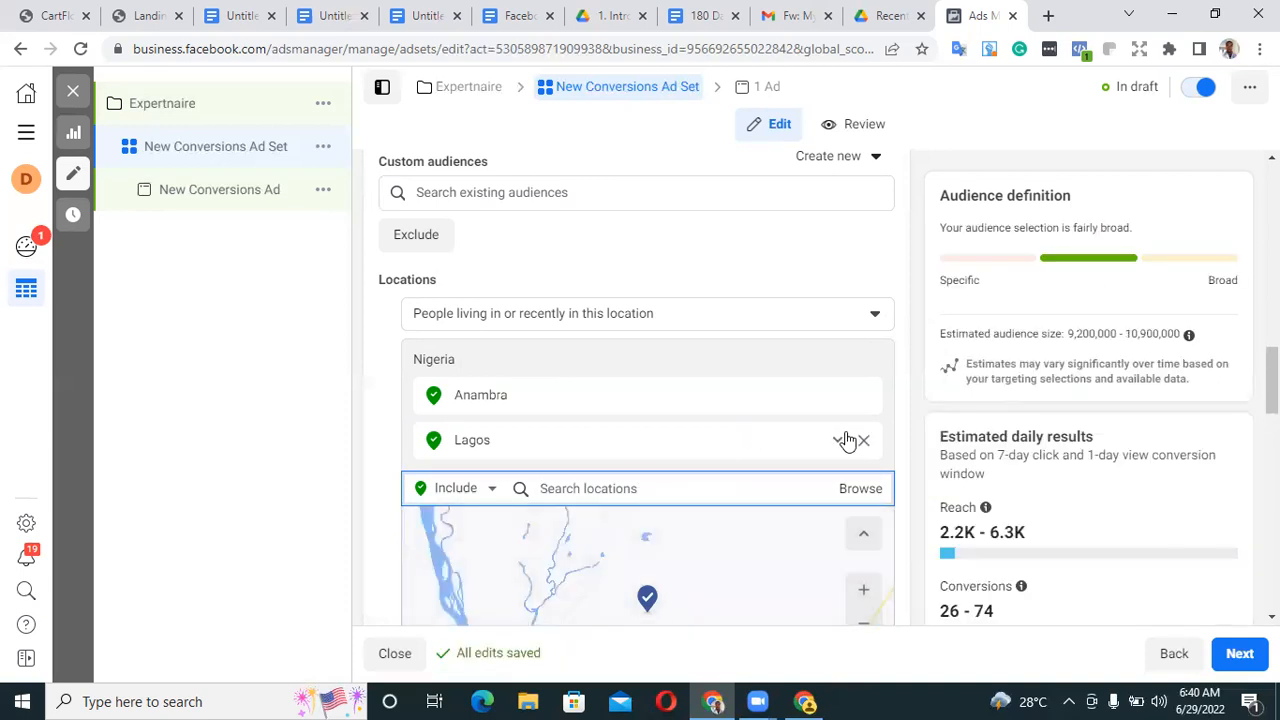
Remove Lagos and Anambra from the audience locations and target the whole country of Nigeria
left_click(869, 438)
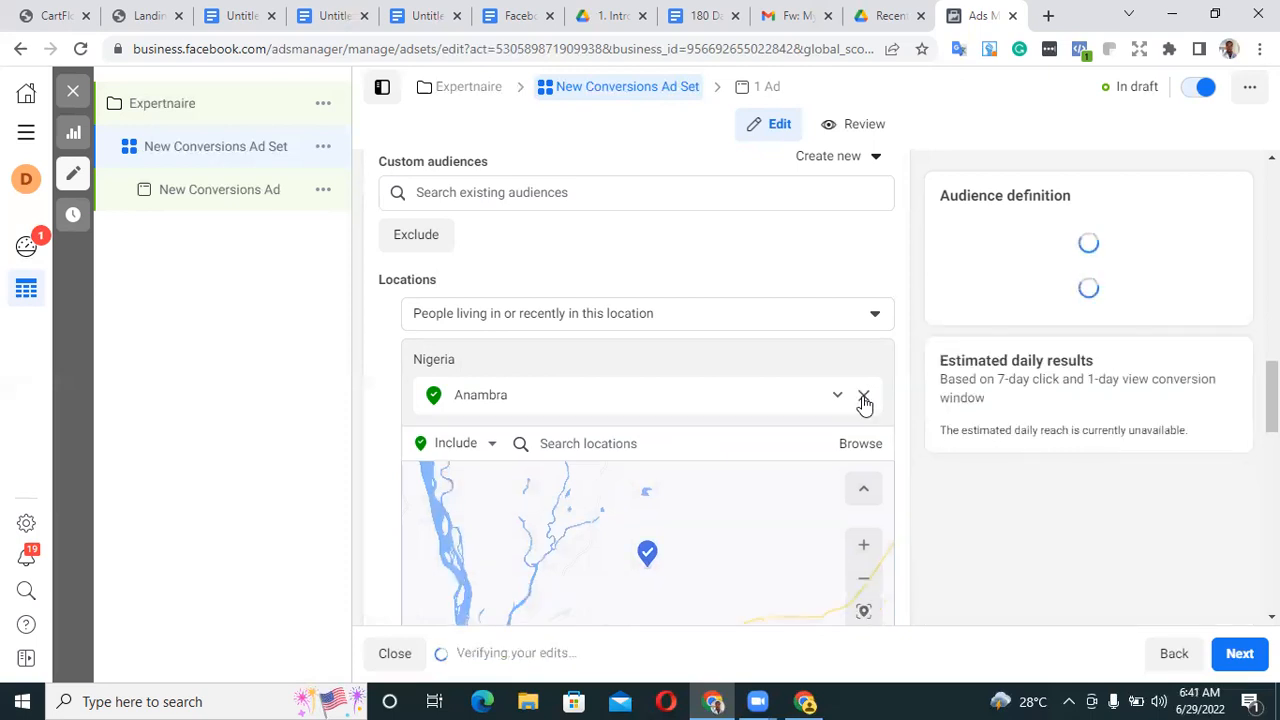
left_click(864, 397)
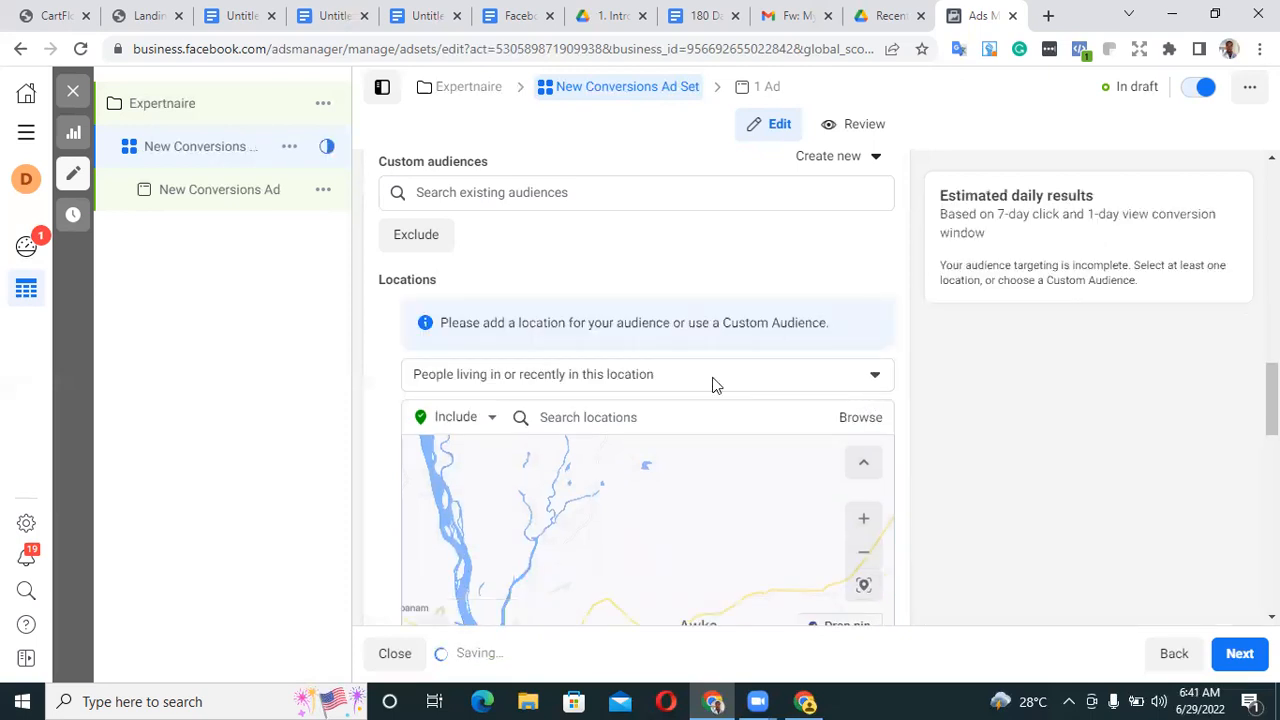
left_click(641, 411)
type("n")
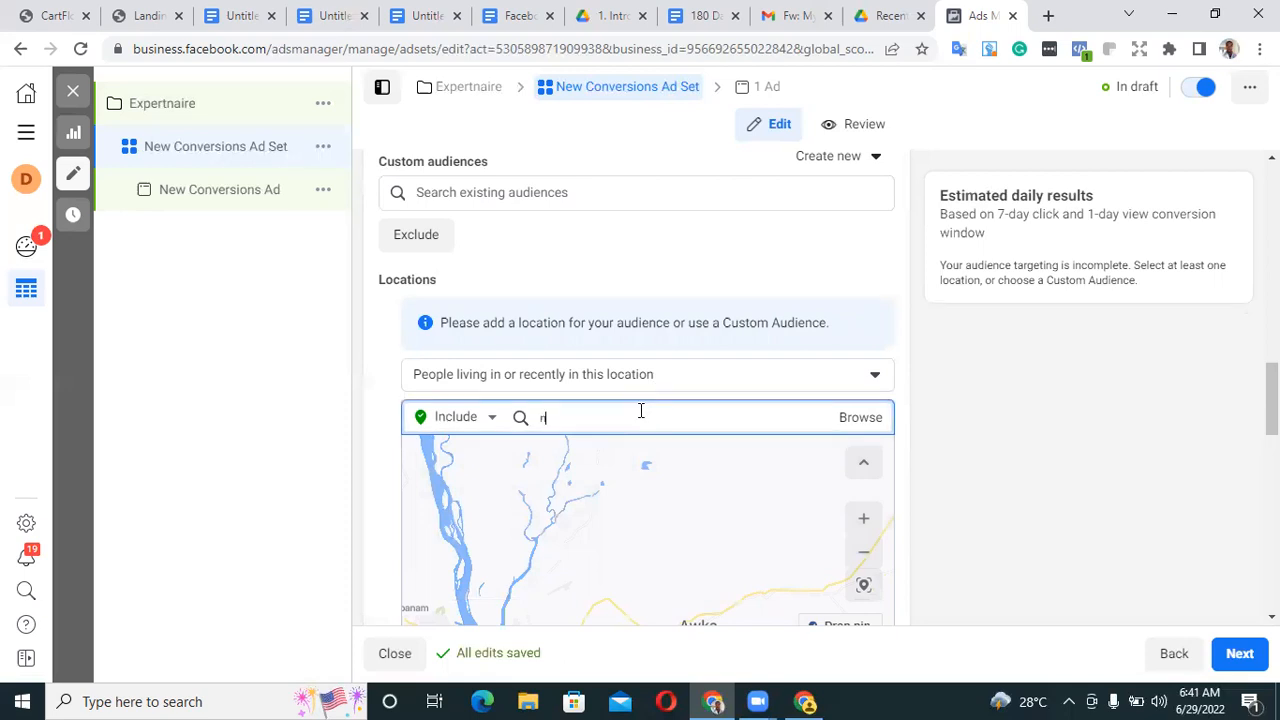
type("igeriaa")
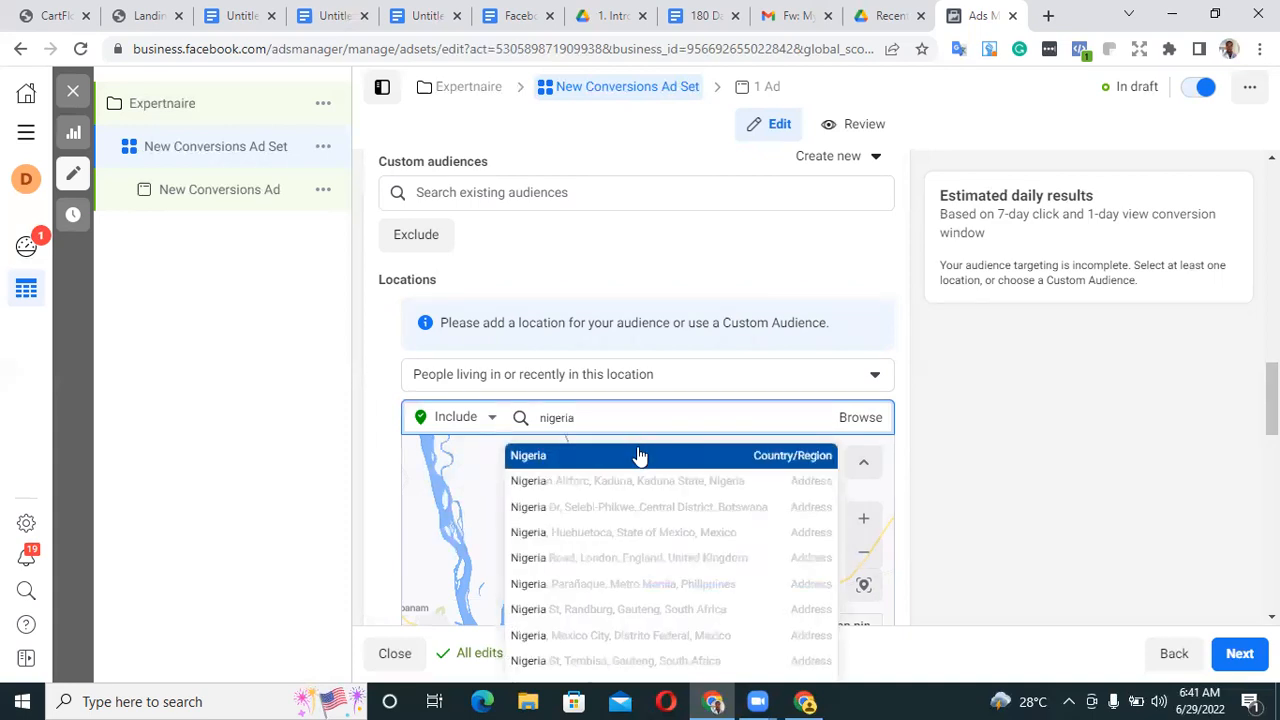
left_click(640, 455)
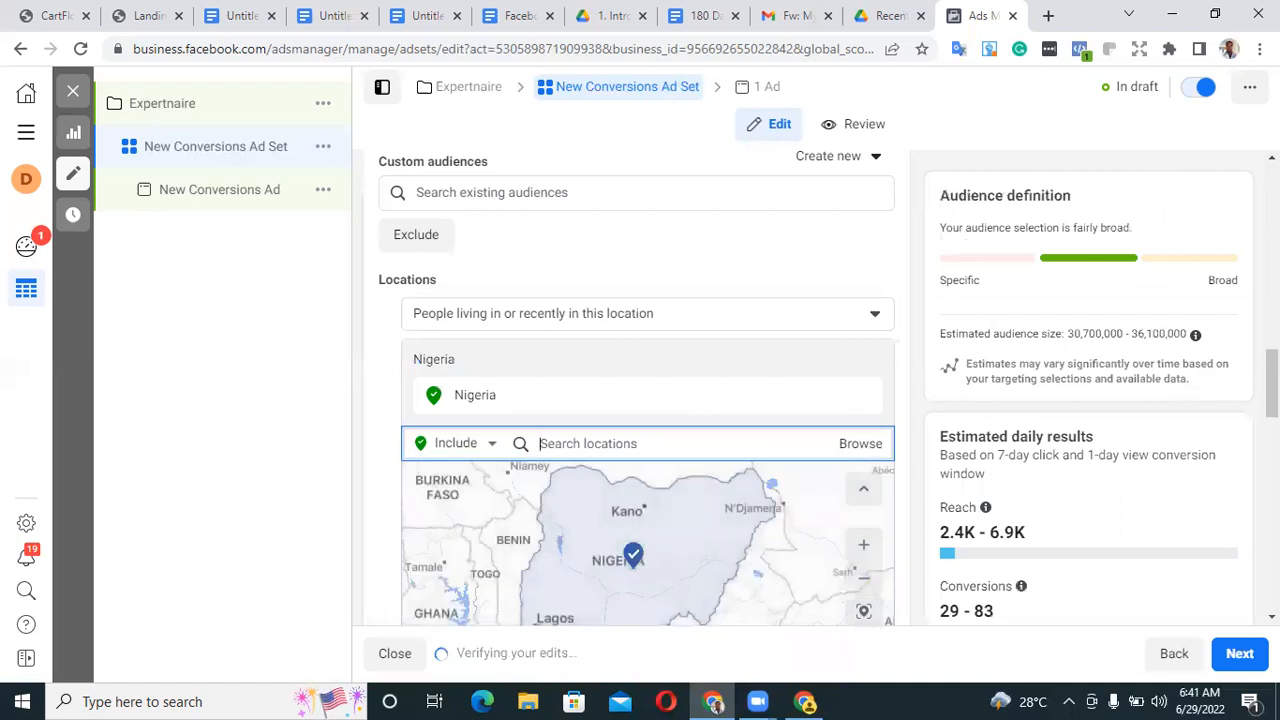
Set the audience's age range to 20 to 40
scroll(776, 371, "down", 4)
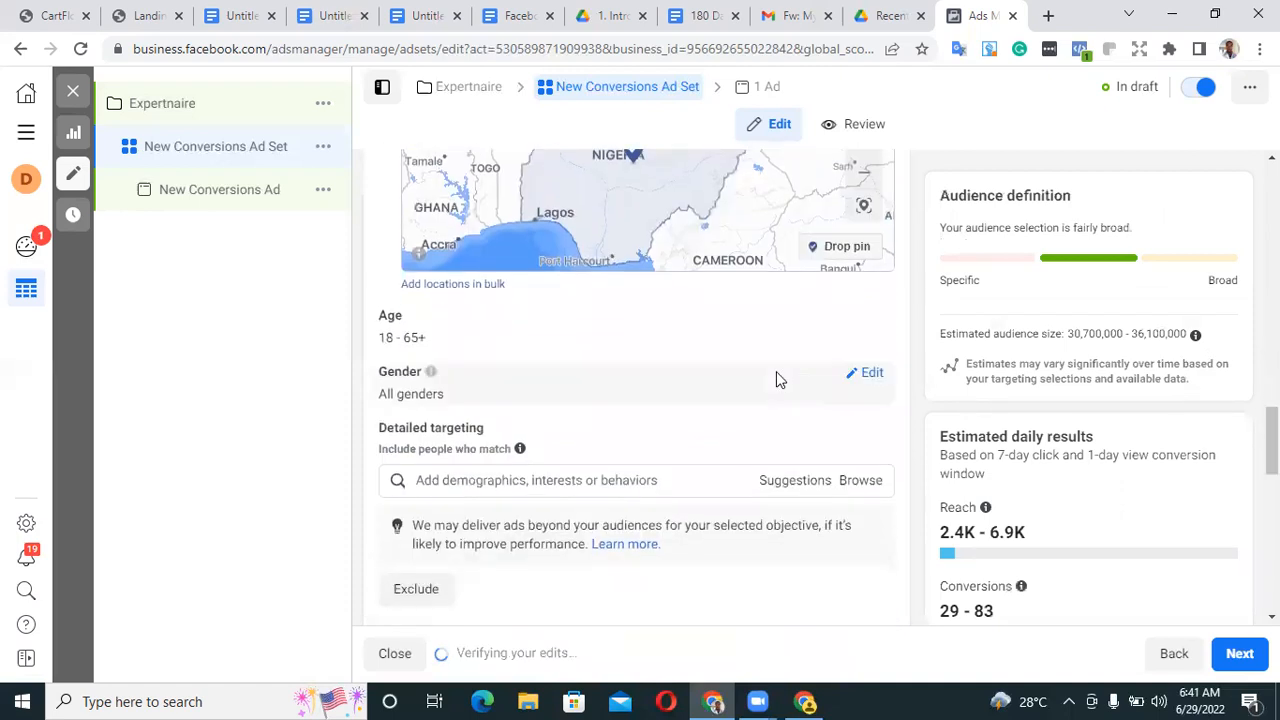
left_click(872, 320)
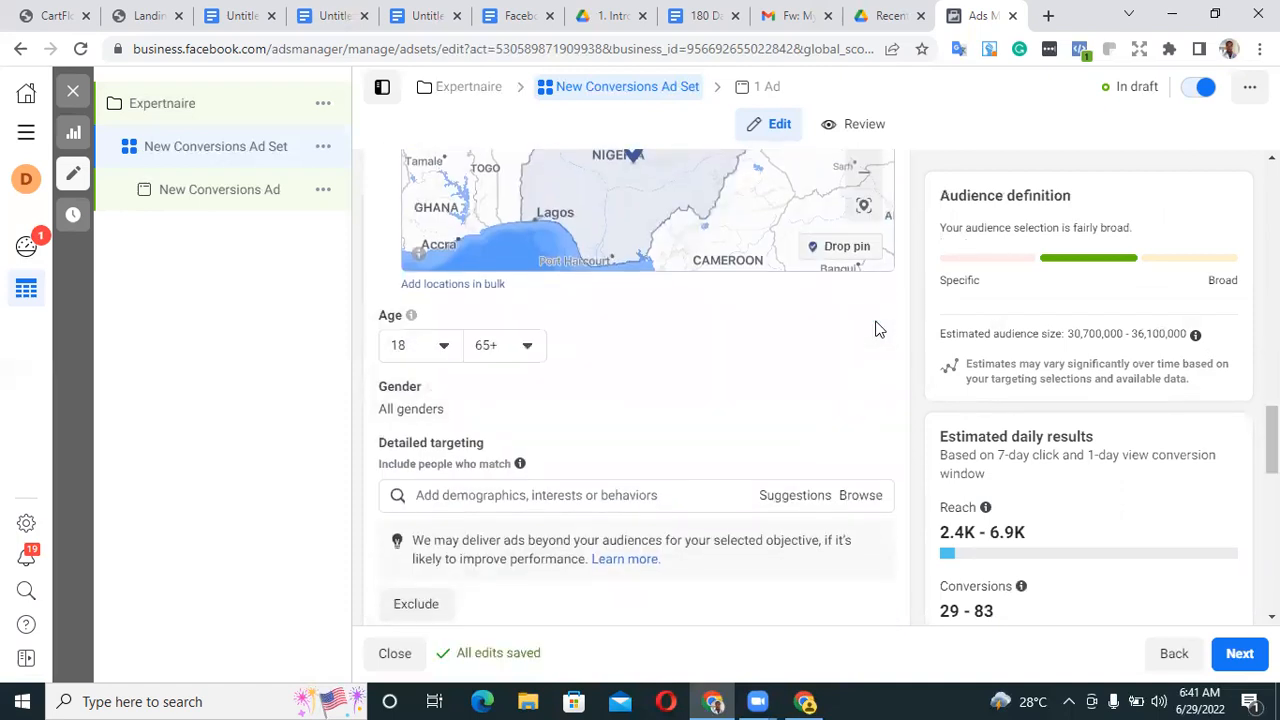
left_click(433, 346)
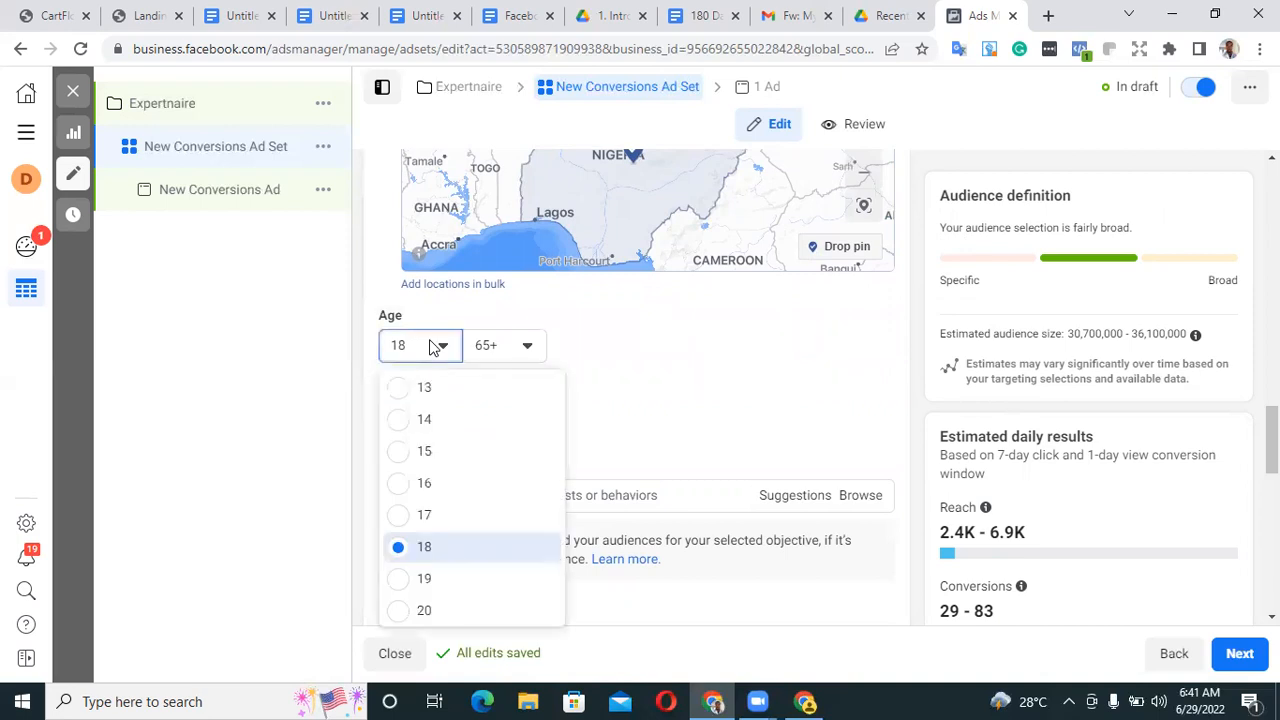
left_click(398, 612)
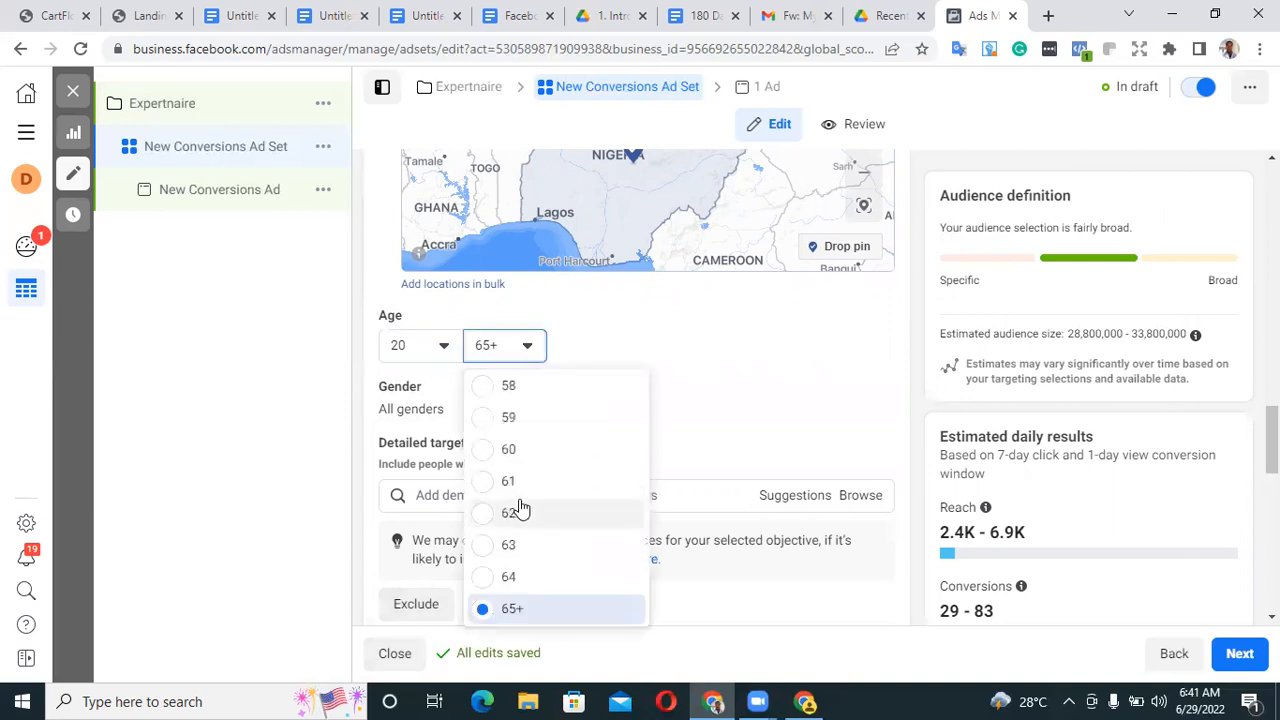
scroll(520, 510, "up", 10)
scroll(520, 510, "down", 2)
scroll(520, 510, "down", 3)
scroll(520, 508, "down", 2)
scroll(520, 508, "down", 2)
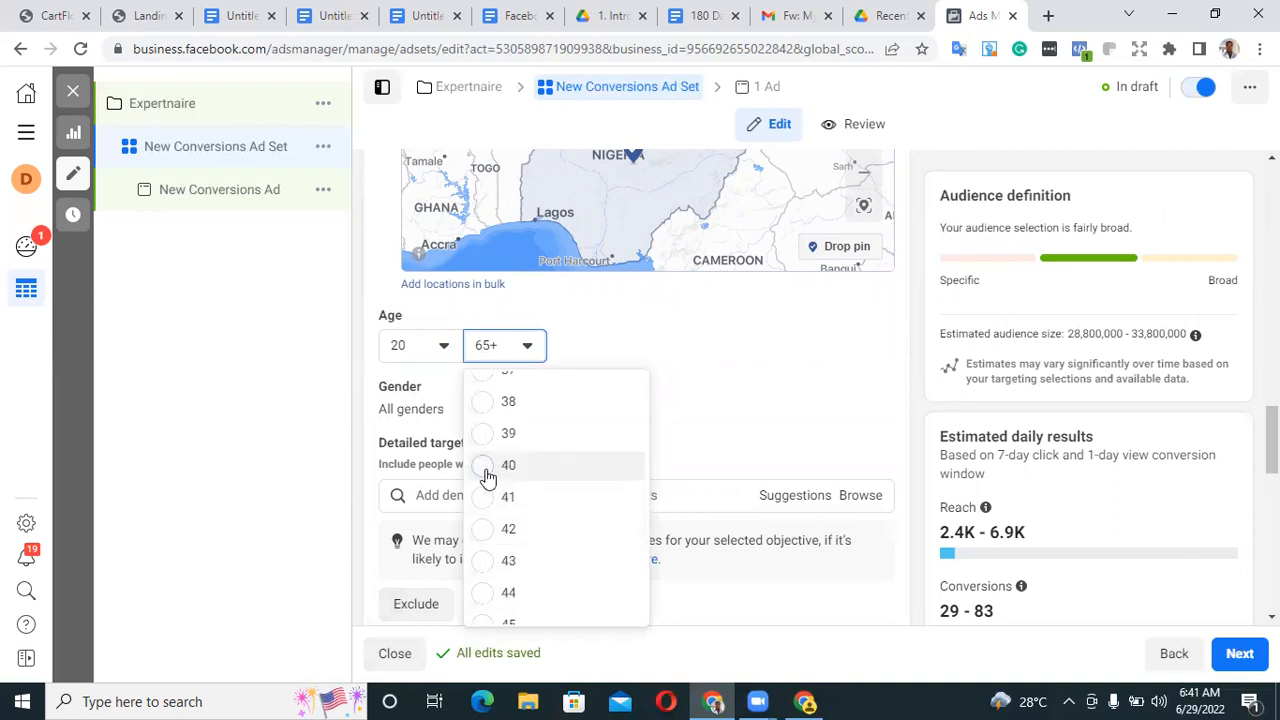
left_click(484, 466)
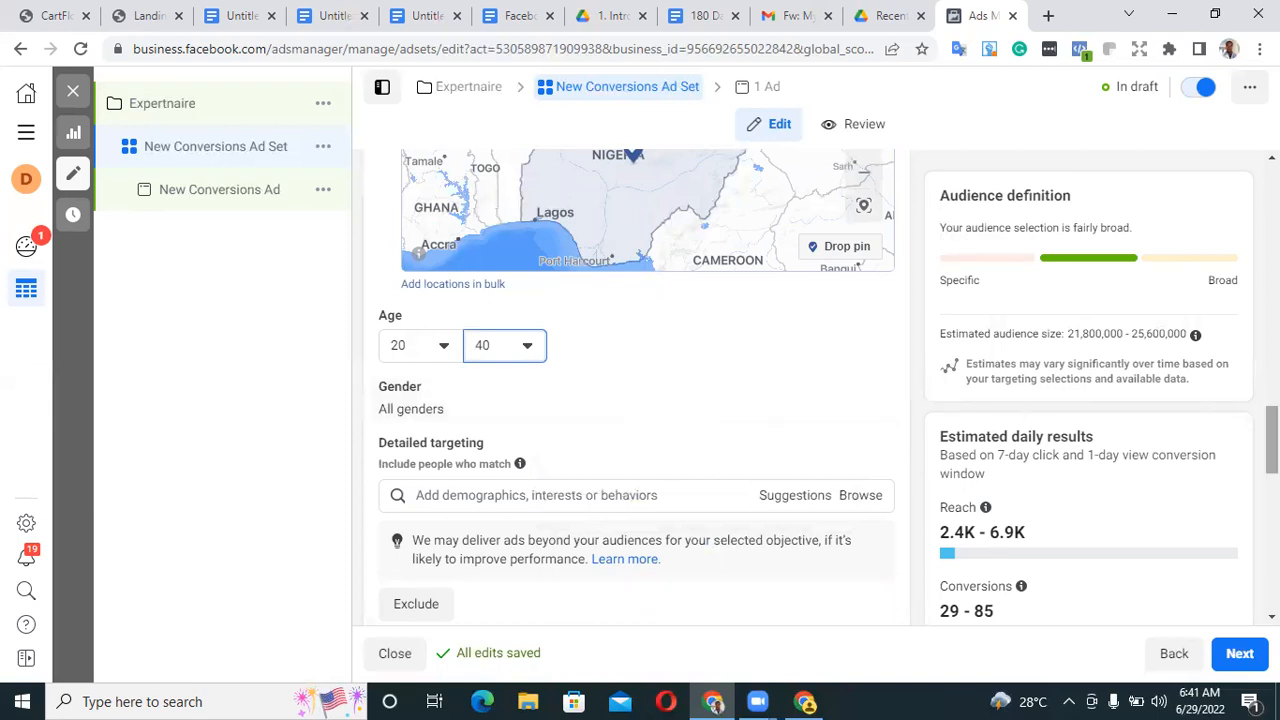
Add the interest Affiliate marketing to the audience's detailed targeting
scroll(617, 384, "down", 2)
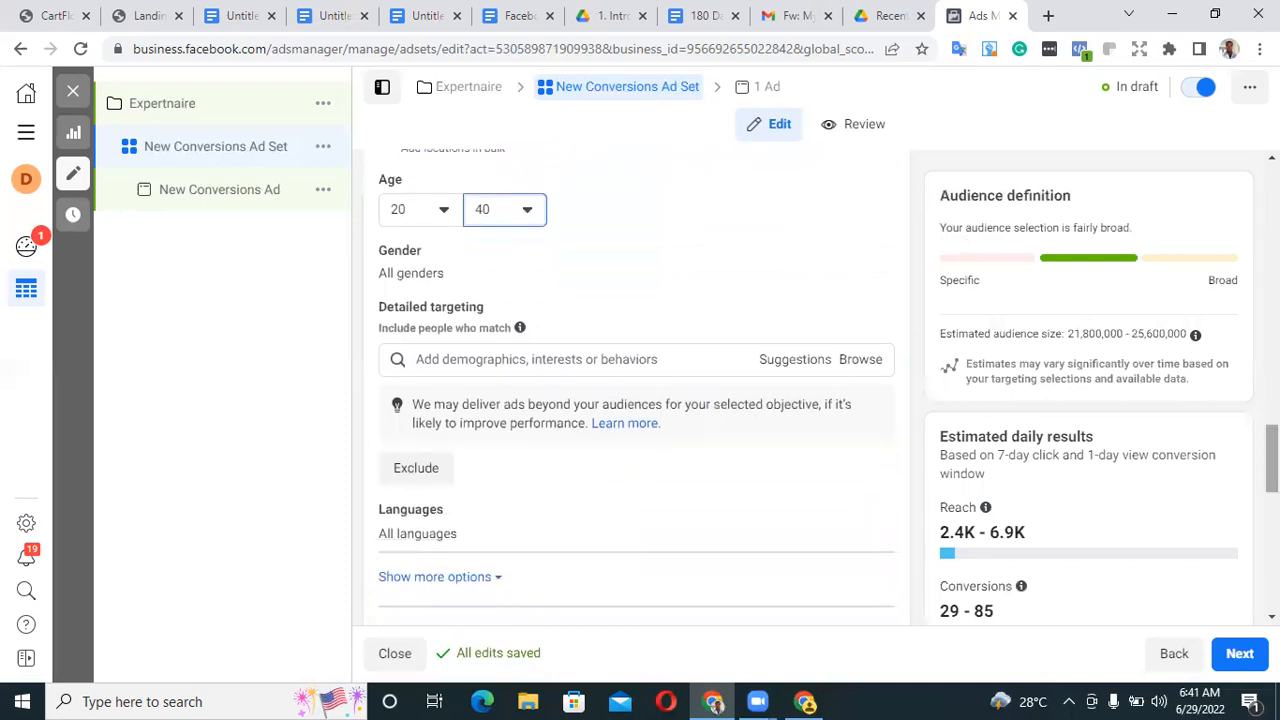
left_click(597, 357)
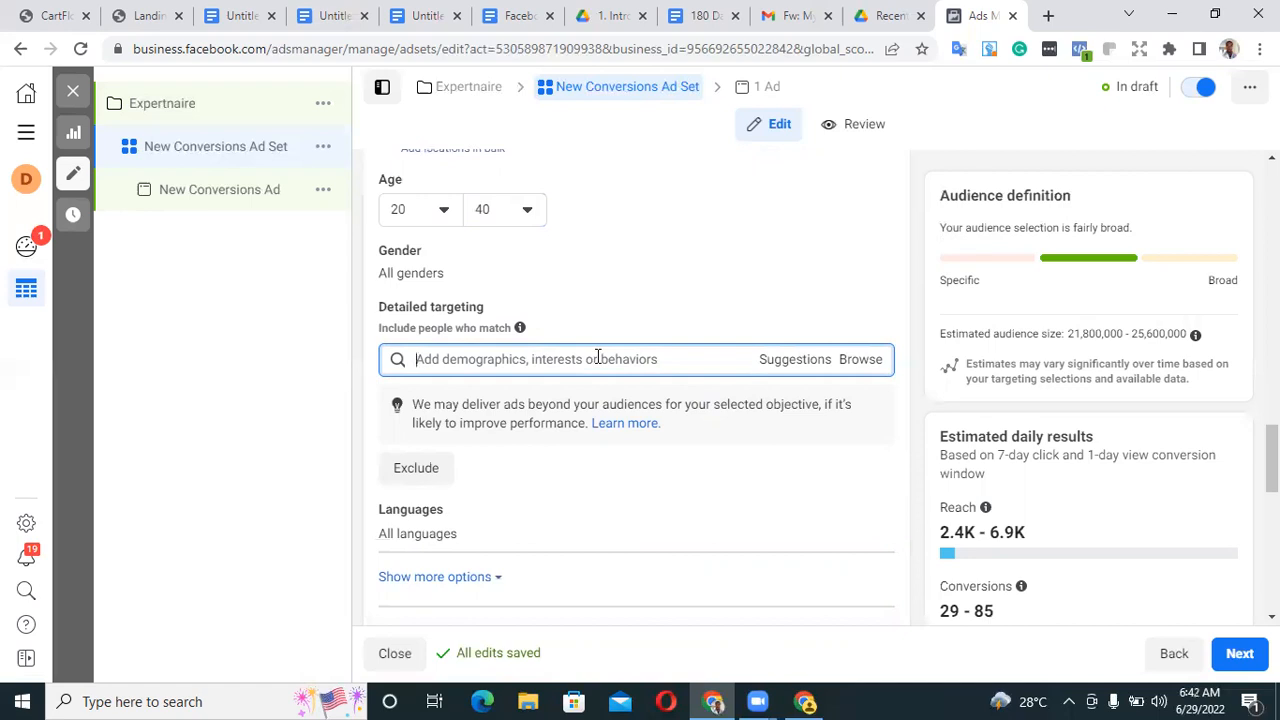
type("on")
key("BackSpace")
key("BackSpace")
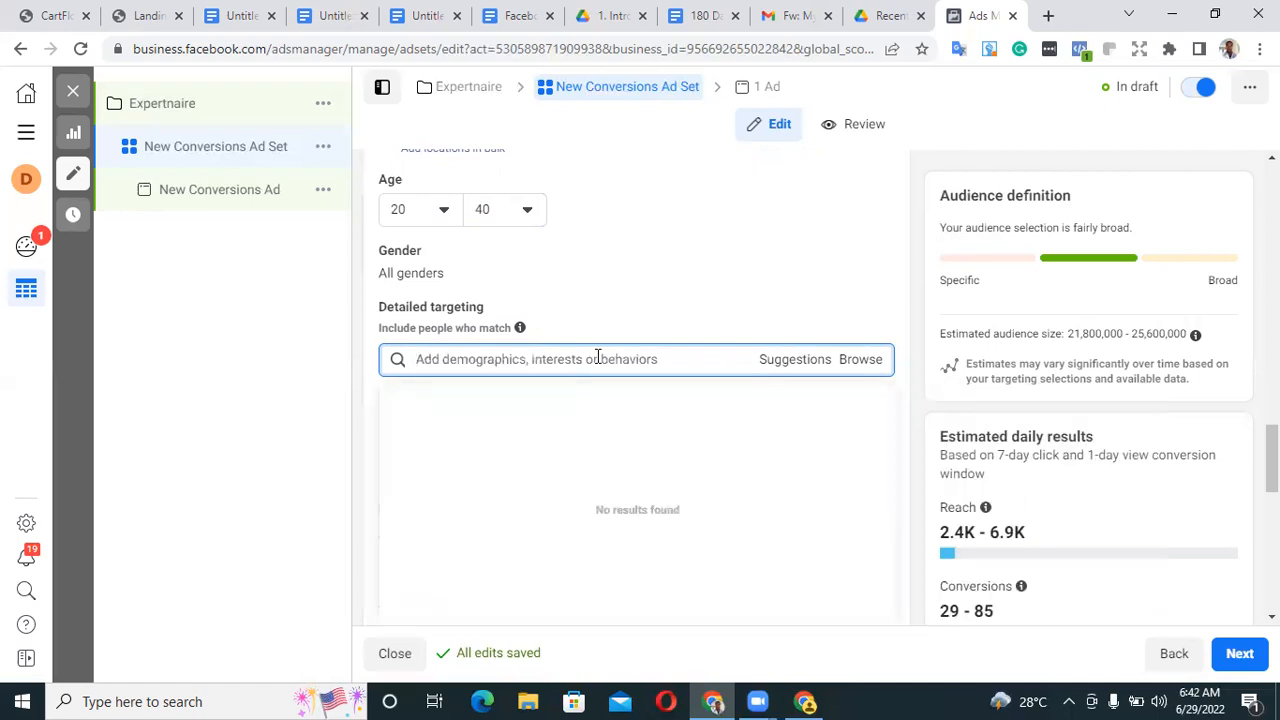
type("affil")
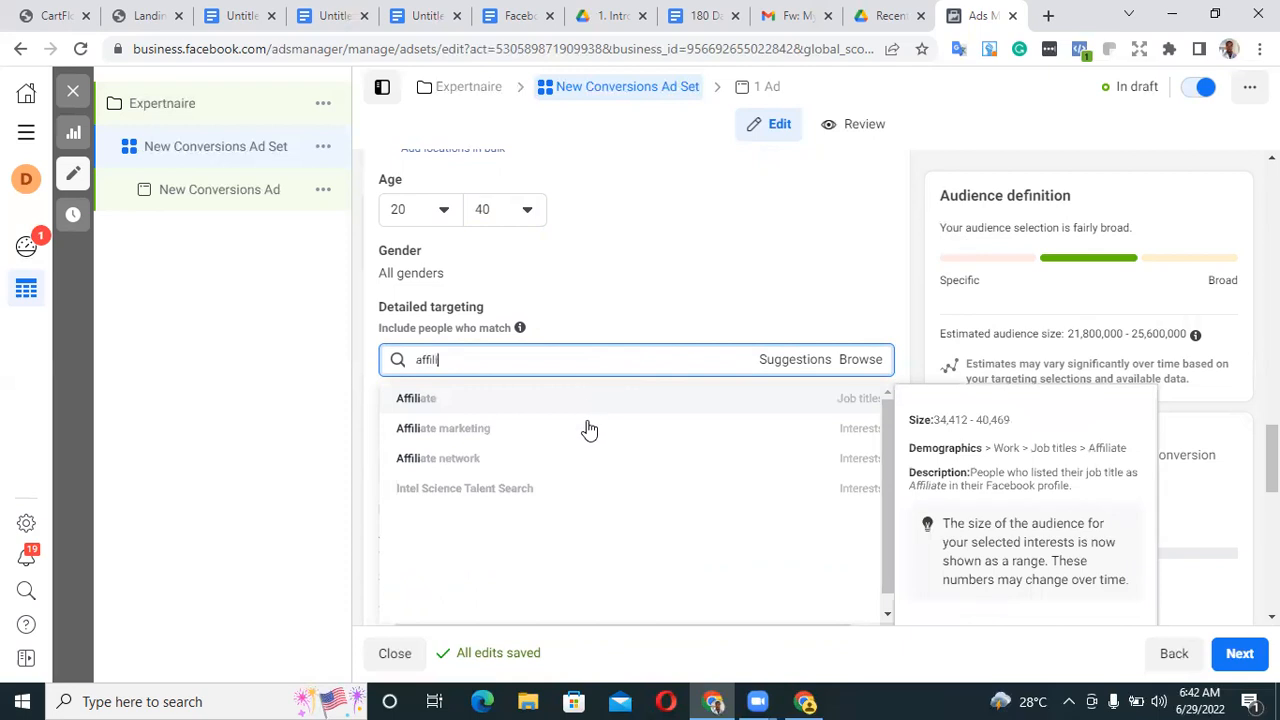
left_click(589, 430)
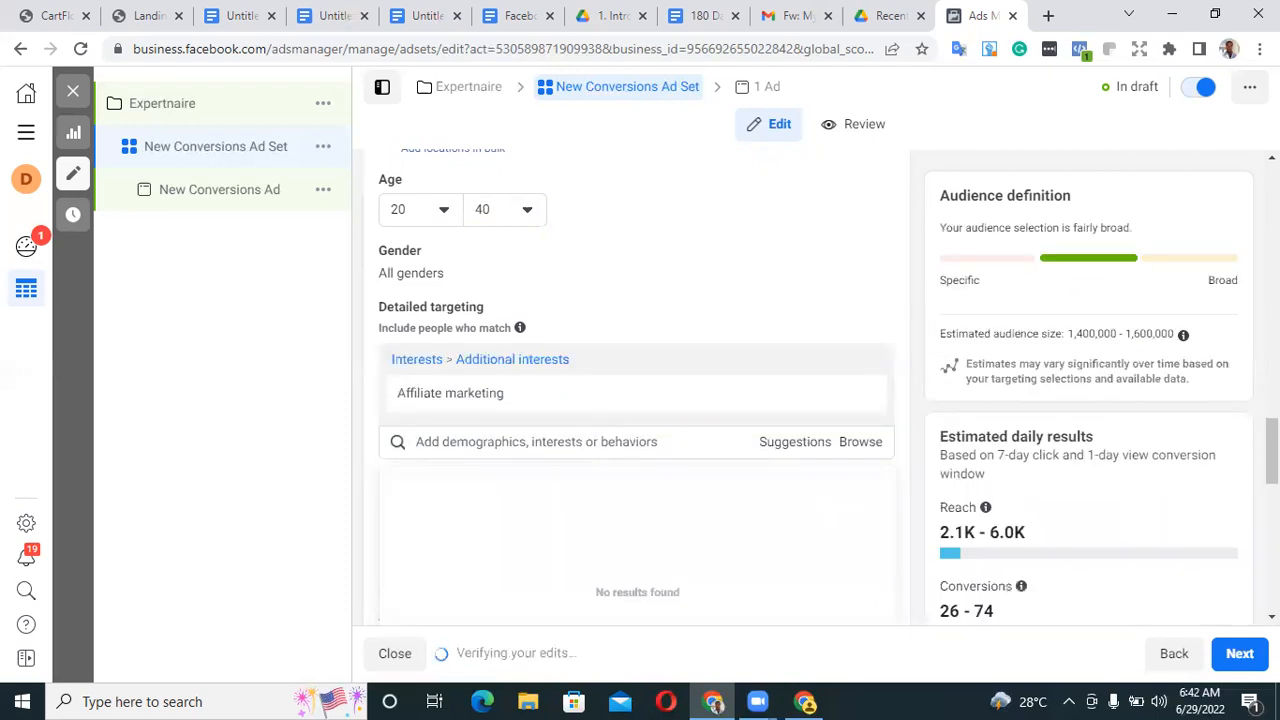
Add the suggested interest Affiliate network to the detailed targeting, and search for and add ClickBank
scroll(806, 470, "down", 1)
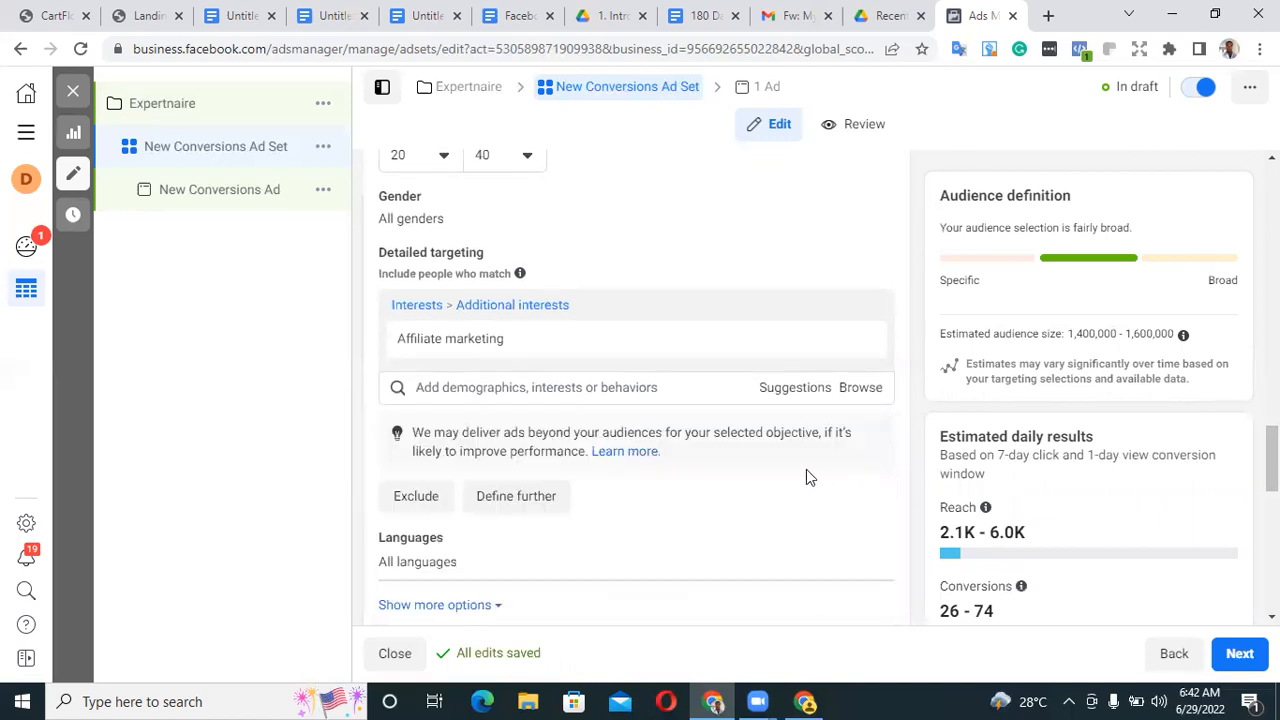
left_click(790, 390)
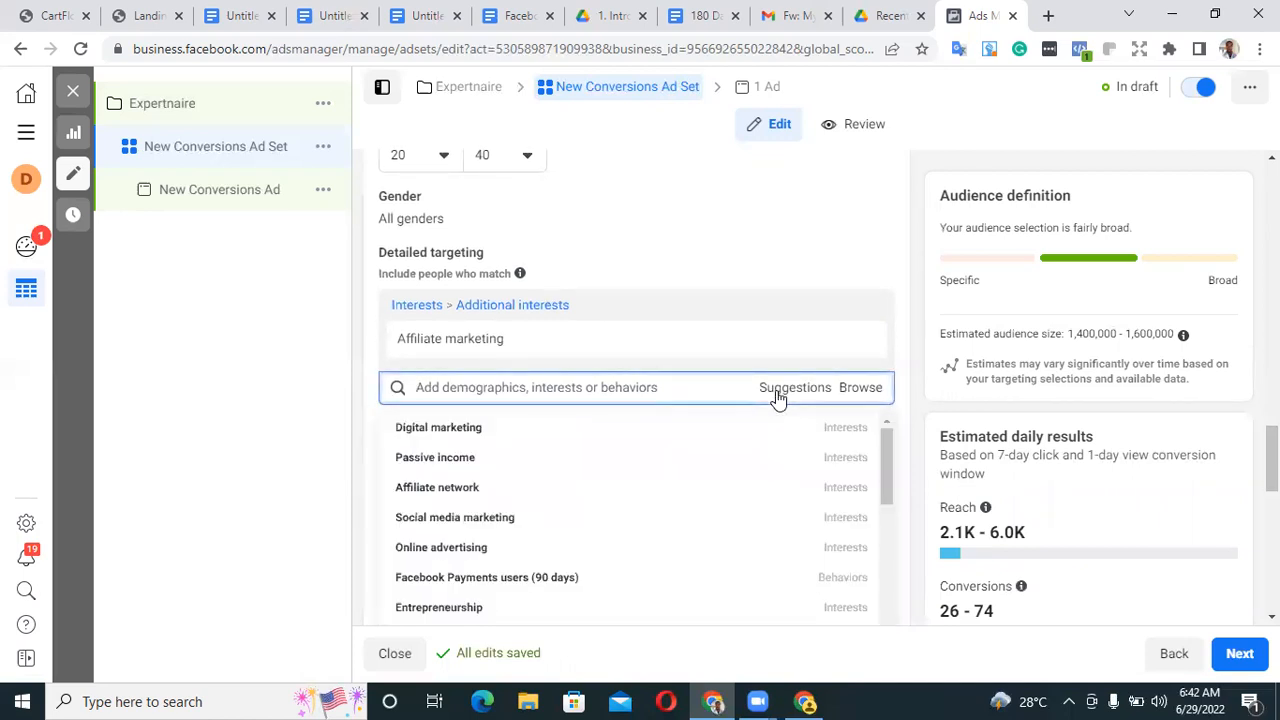
mouse_move(734, 489)
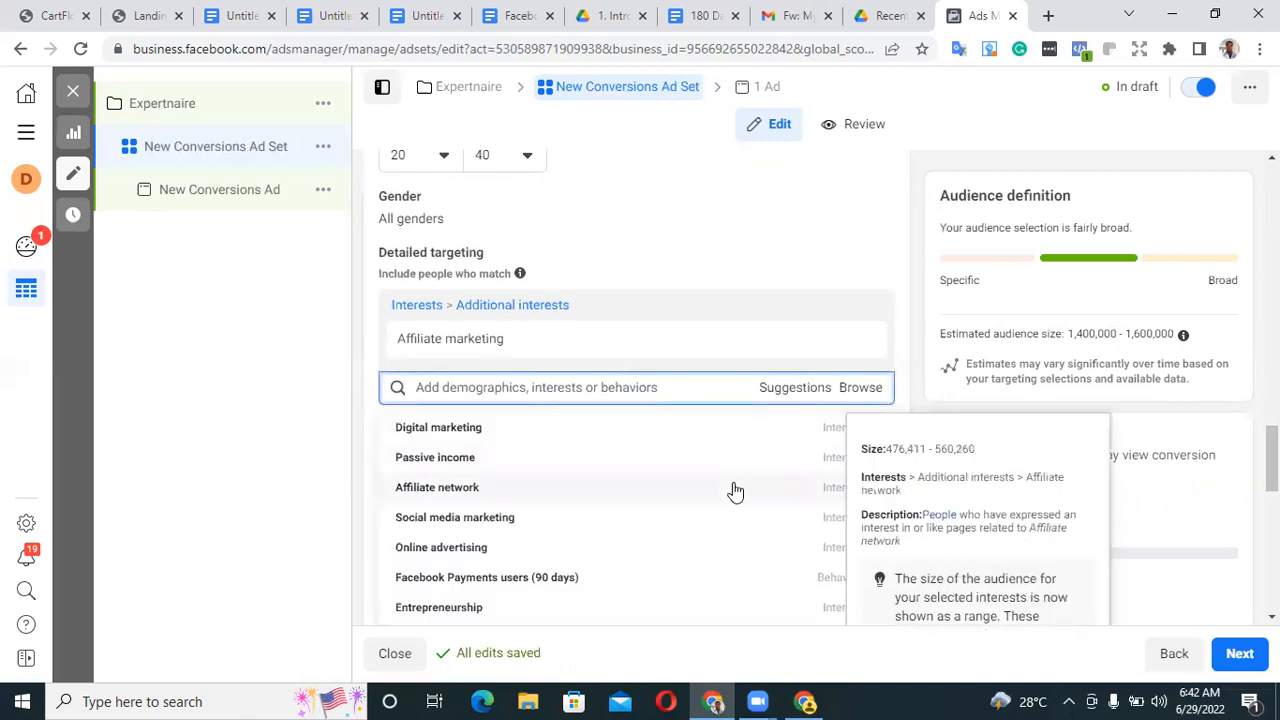
left_click(734, 489)
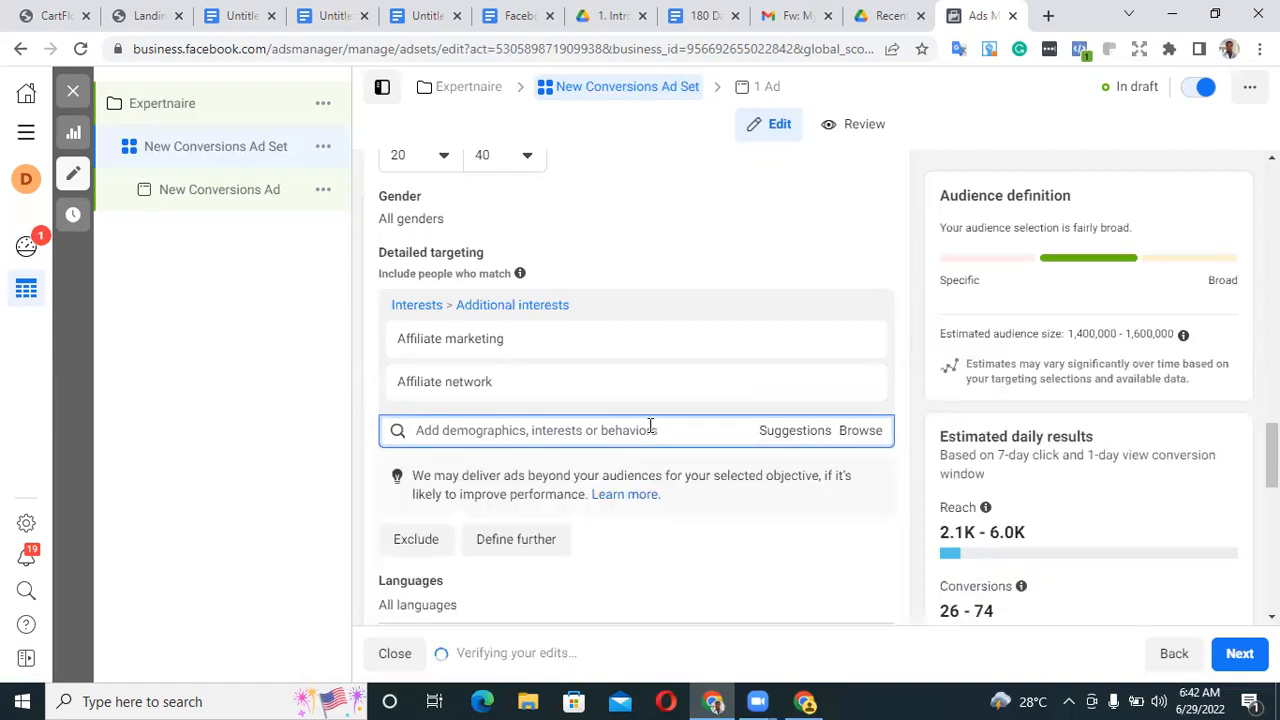
type("click")
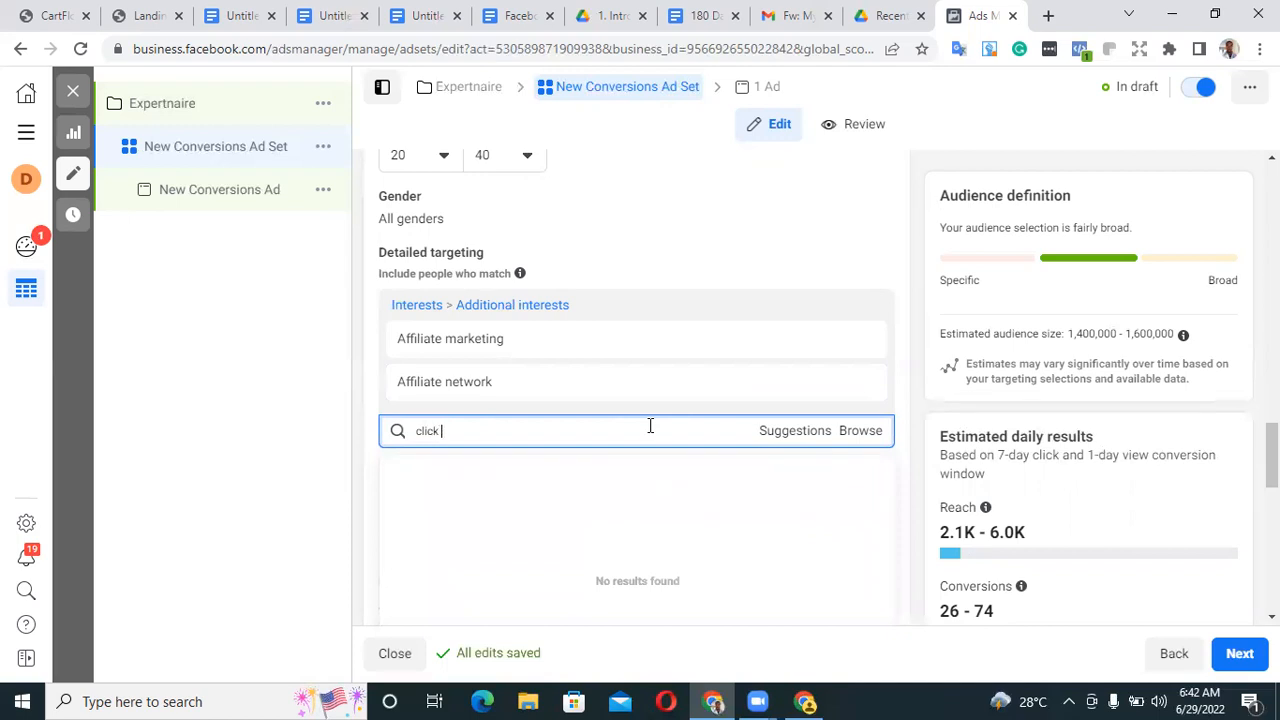
type(" bank")
left_click(421, 469)
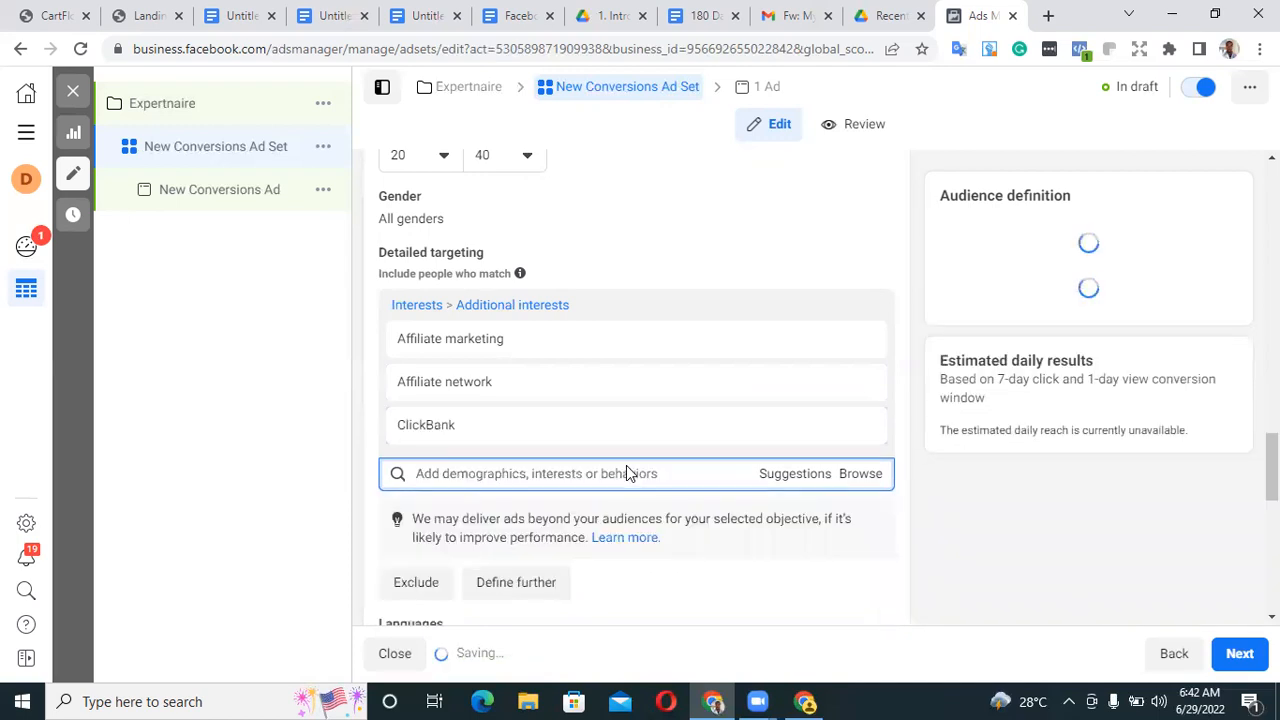
Switch the ad set to manual placements and exclude Instagram from the platforms
left_click_drag(1271, 451, 1271, 452)
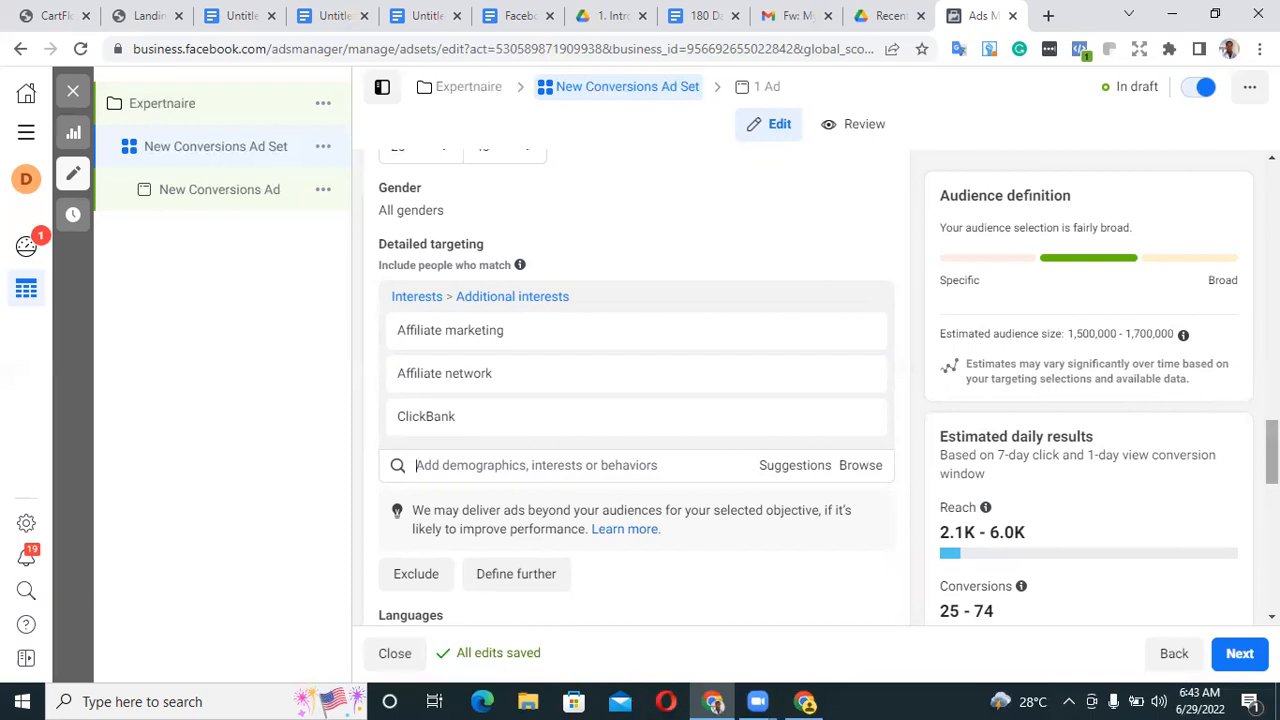
scroll(1271, 460, "down", 2)
scroll(636, 390, "down", 1)
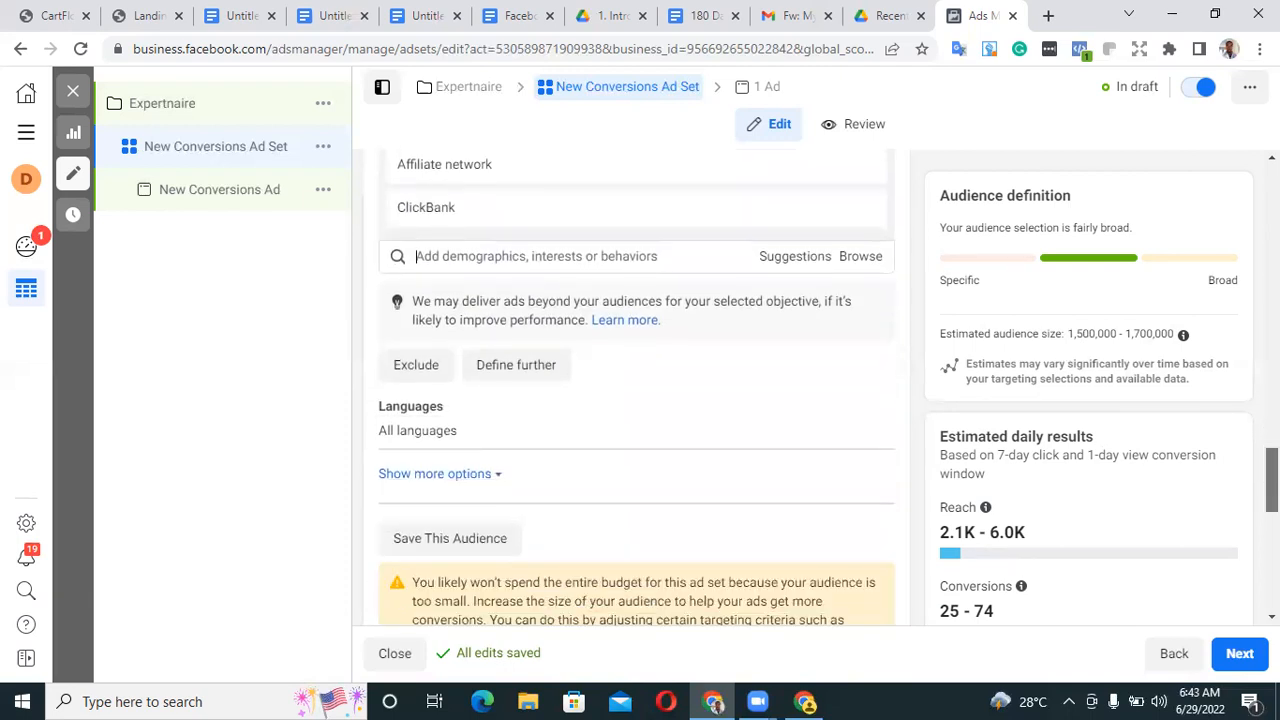
scroll(636, 390, "down", 5)
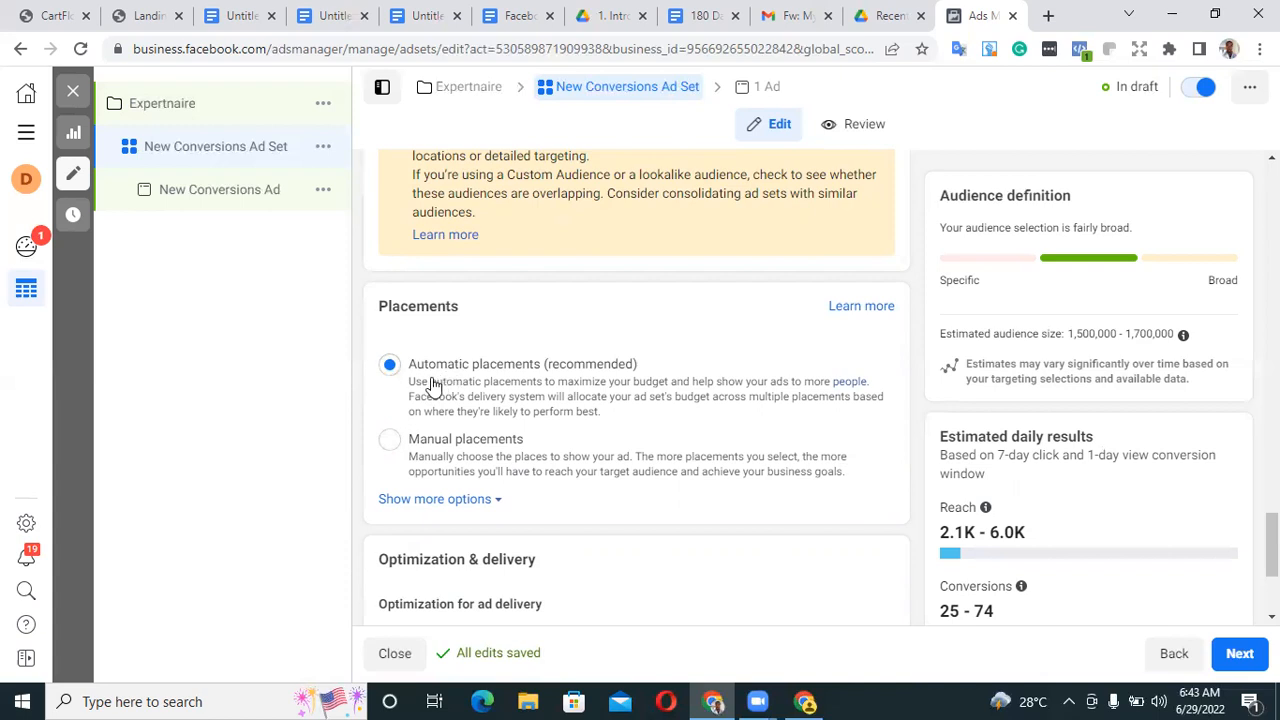
left_click(389, 441)
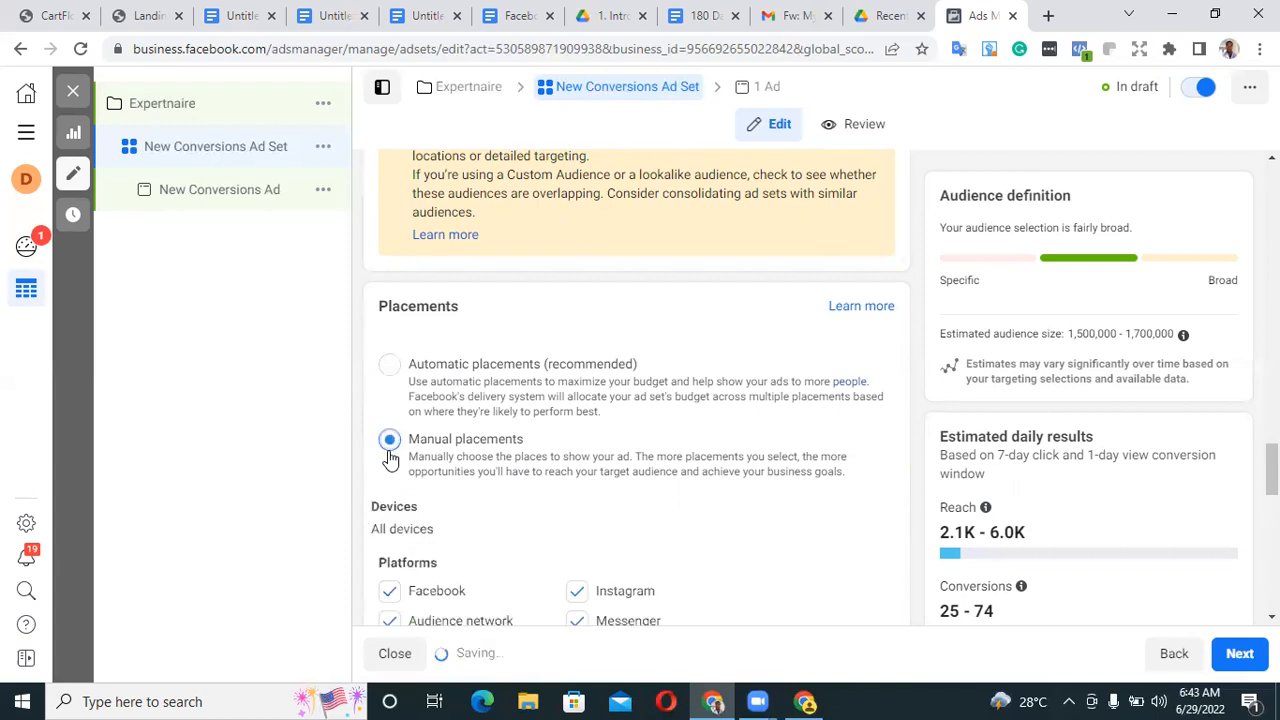
left_click(577, 591)
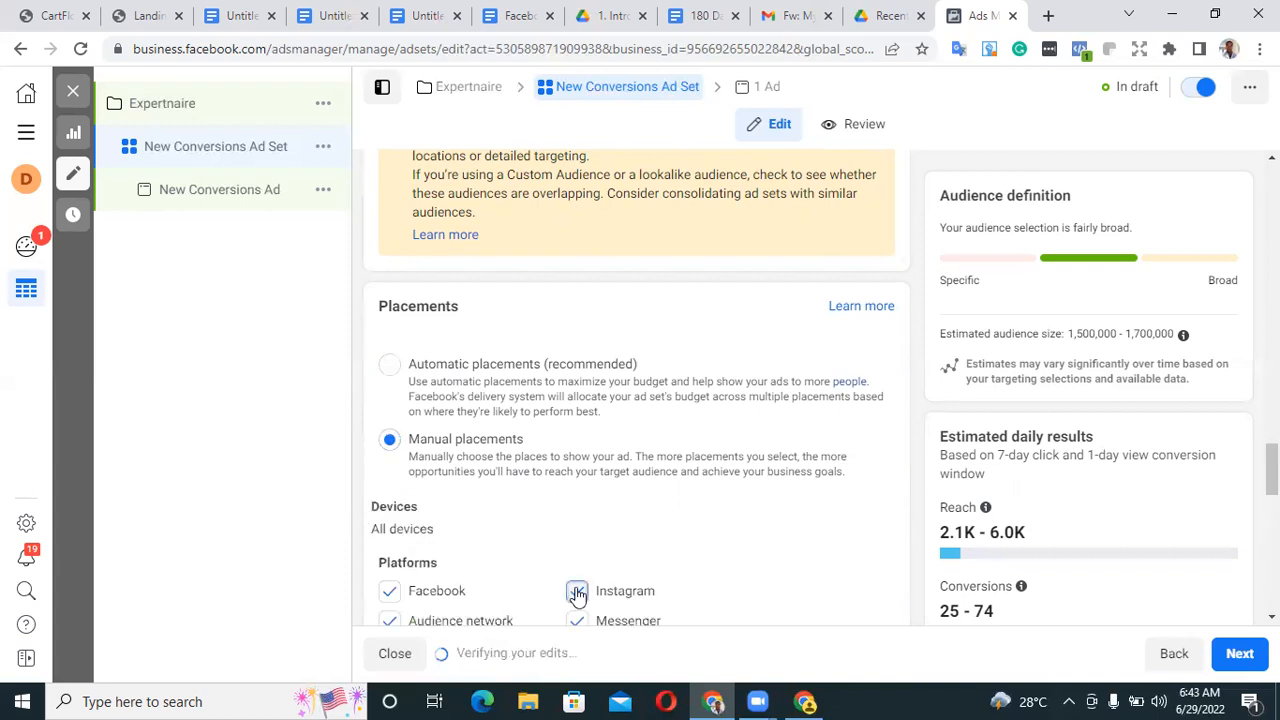
scroll(1040, 494, "down", 2)
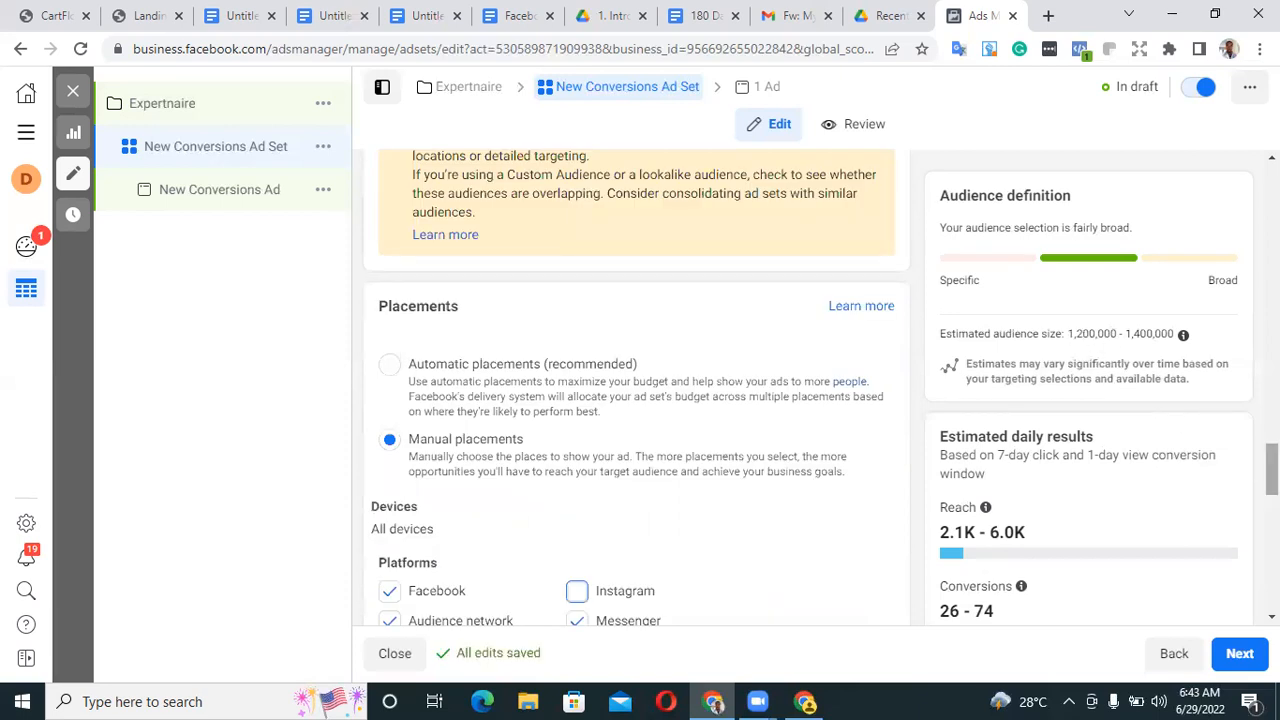
Limit the placement devices to Mobile by excluding Desktop, and deselect the Instagram platform again
mouse_move(1272, 469)
left_mouse_down()
mouse_move(1272, 563)
mouse_move(1272, 493)
left_mouse_up()
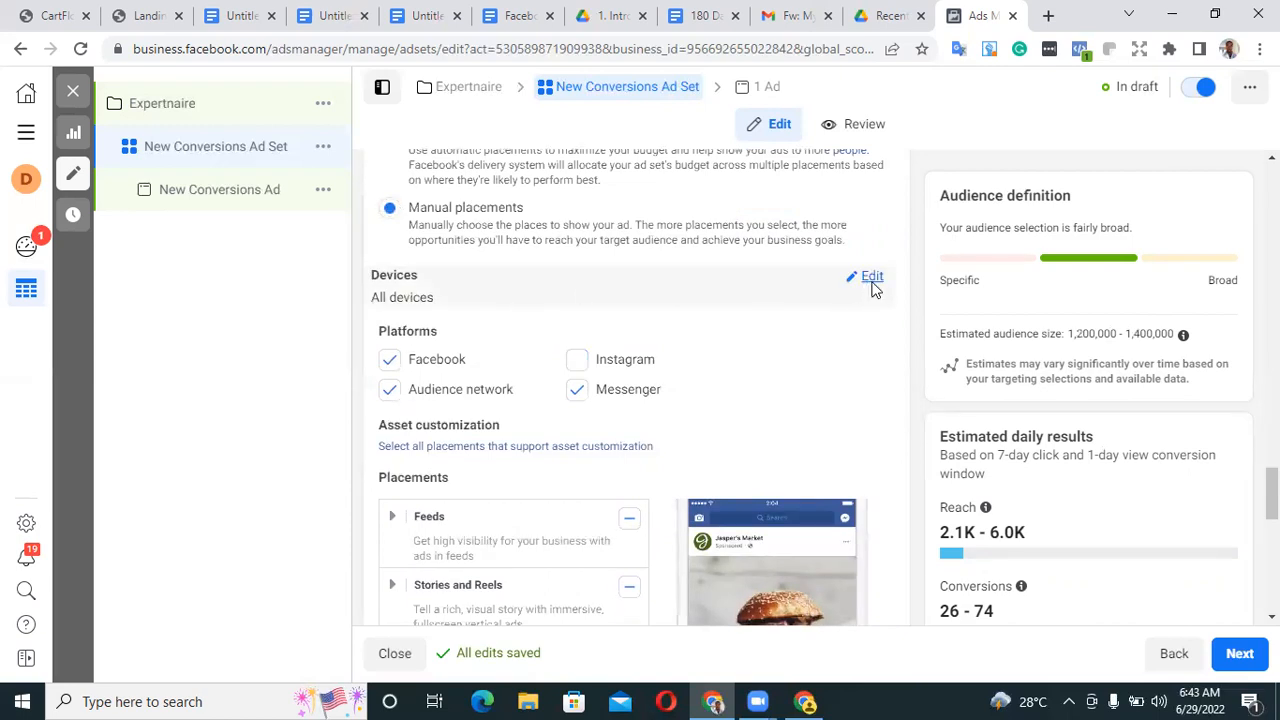
left_click(869, 281)
left_click(757, 306)
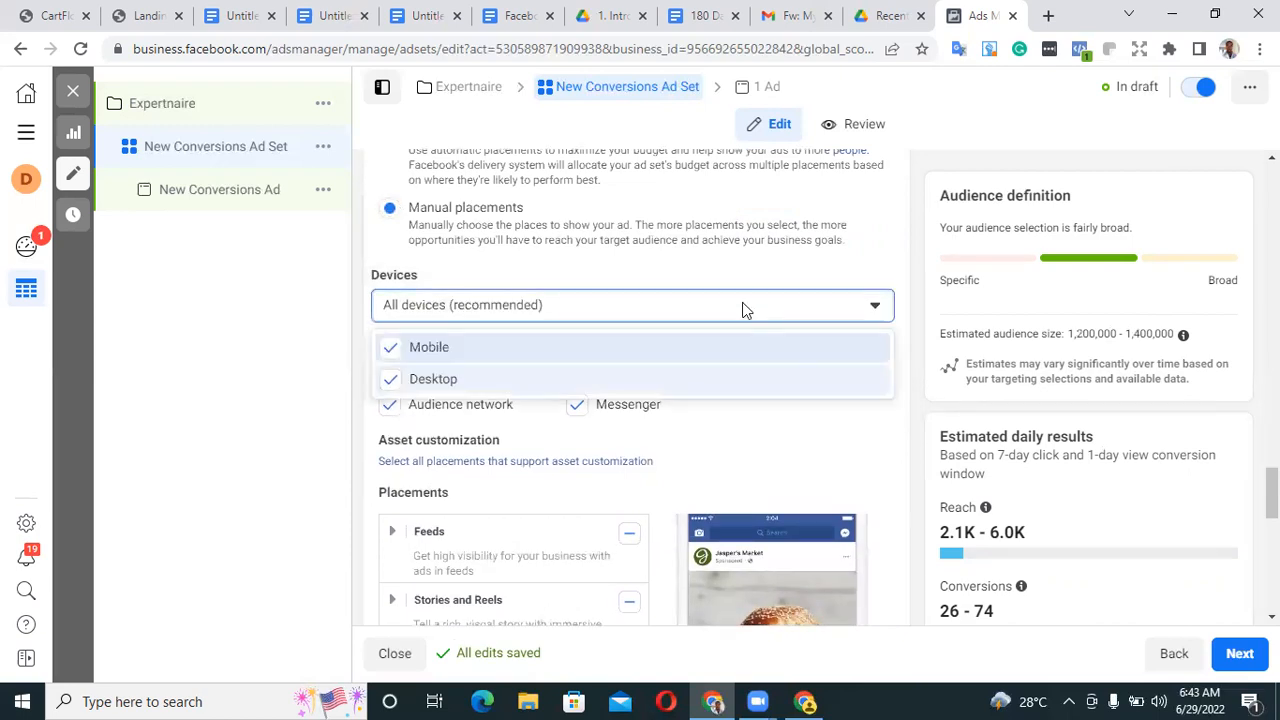
left_click(391, 384)
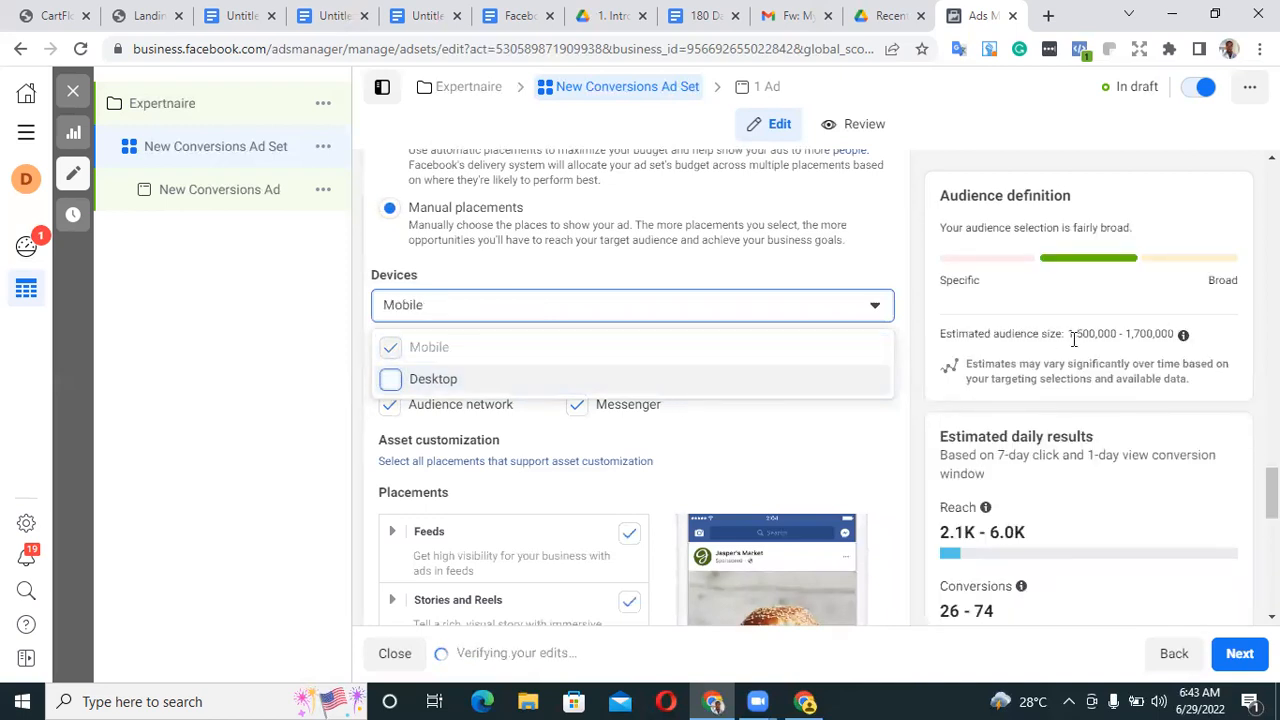
left_click(731, 426)
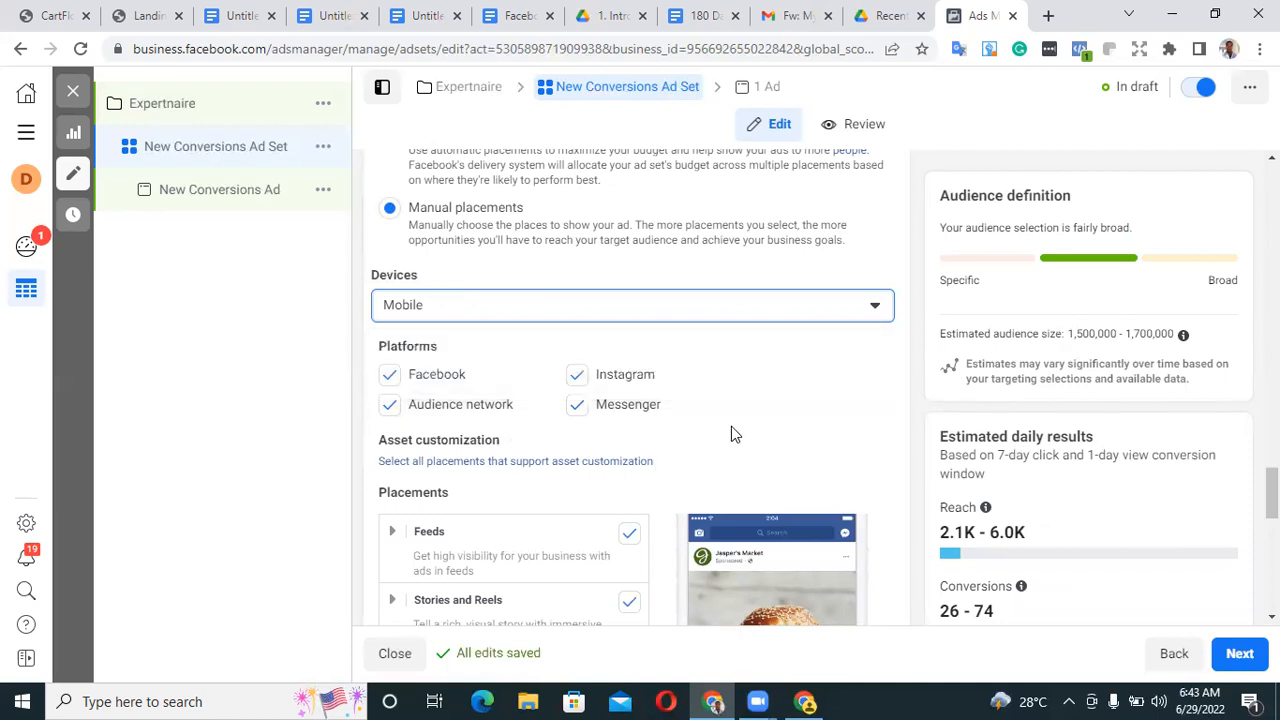
left_click(580, 375)
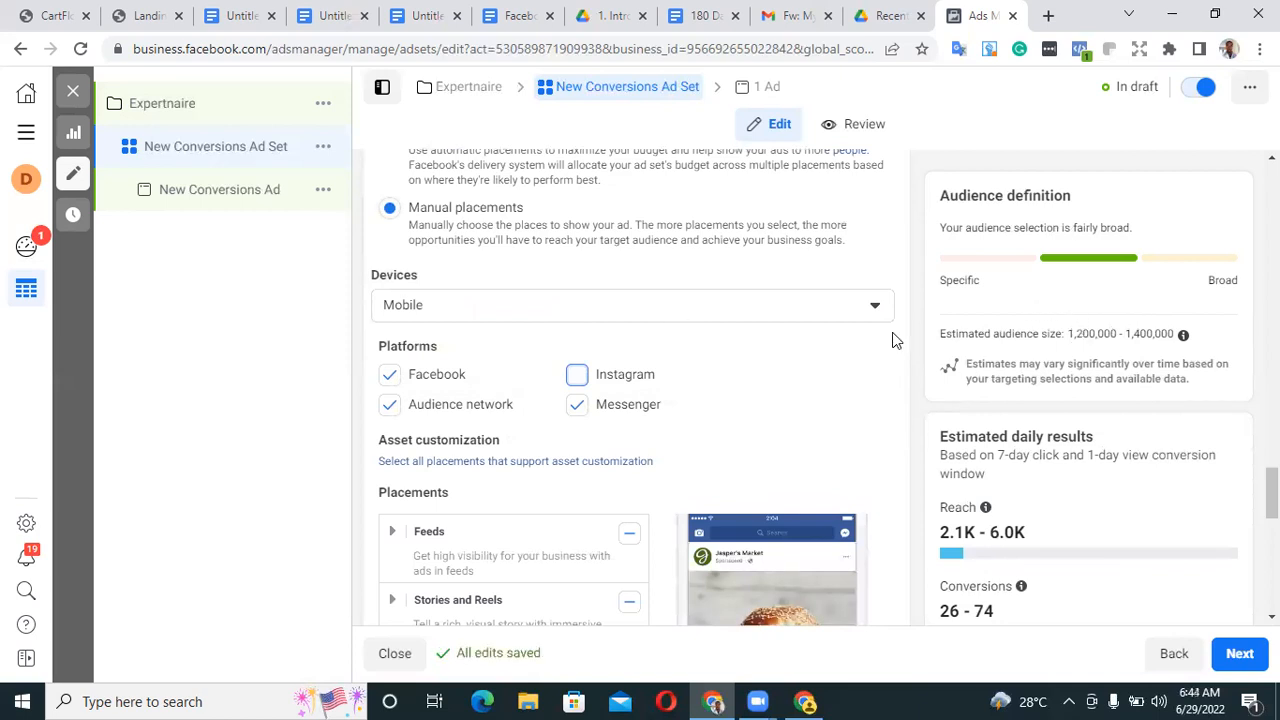
Proceed from the ad set to the new conversions ad's creative section and dismiss the video creation recommendation
left_click_drag(1272, 493, 1272, 586)
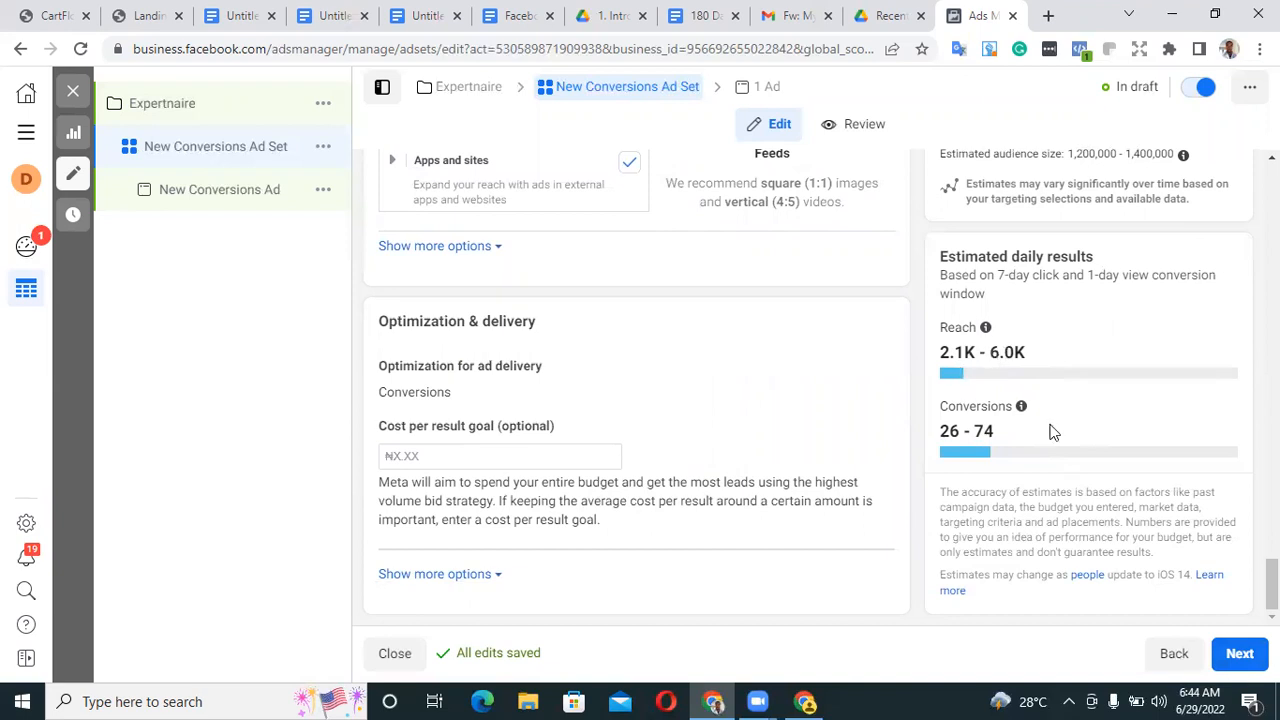
left_click(1240, 654)
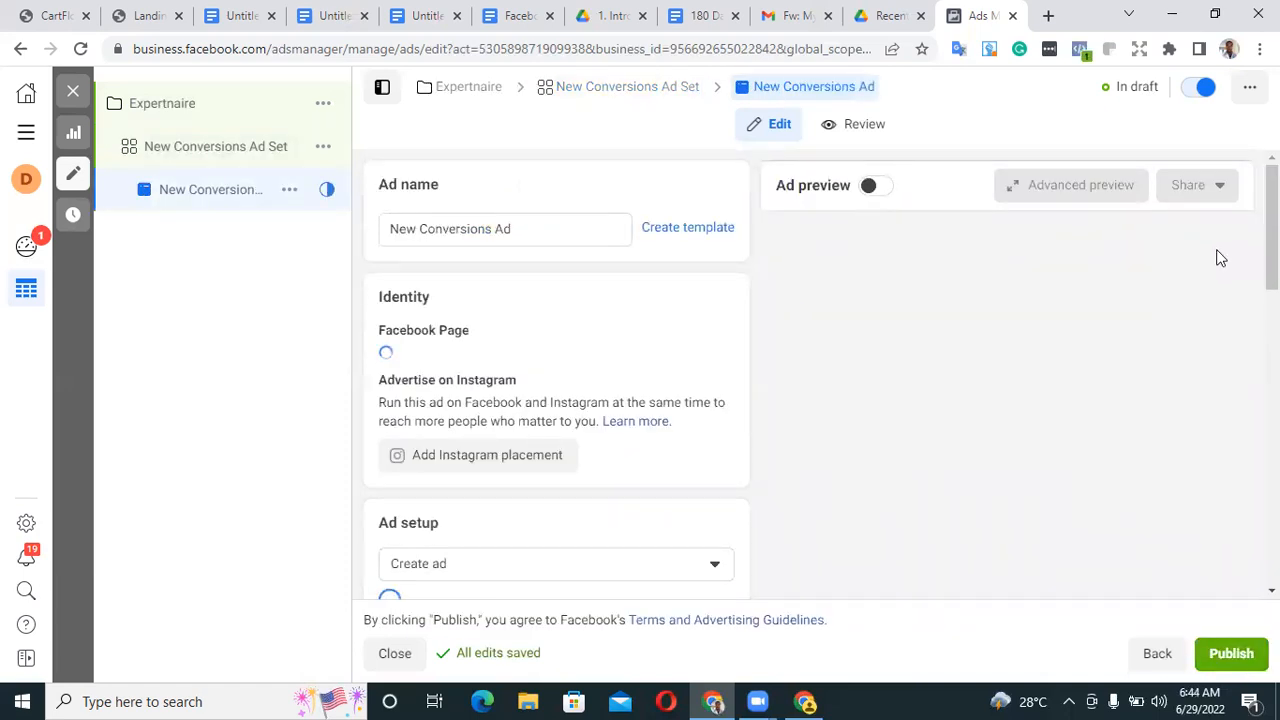
scroll(556, 380, "down", 3)
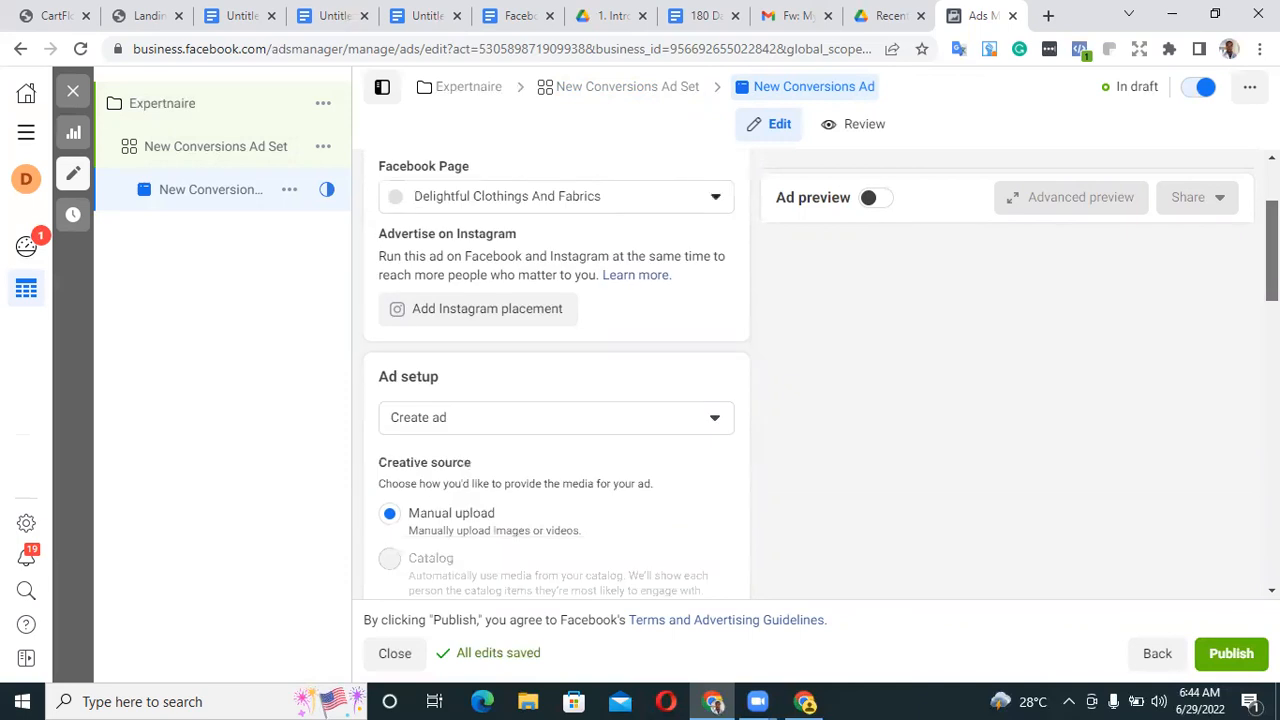
scroll(556, 380, "down", 1)
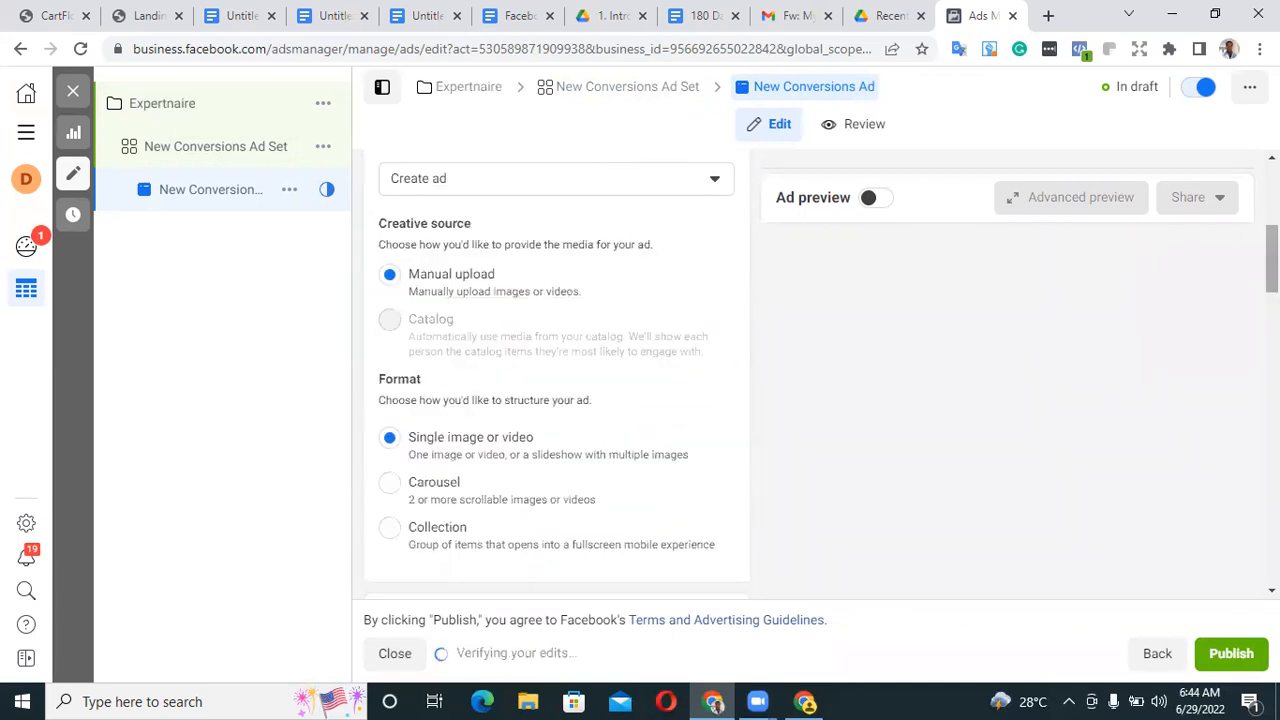
scroll(556, 380, "down", 2)
scroll(500, 400, "down", 3)
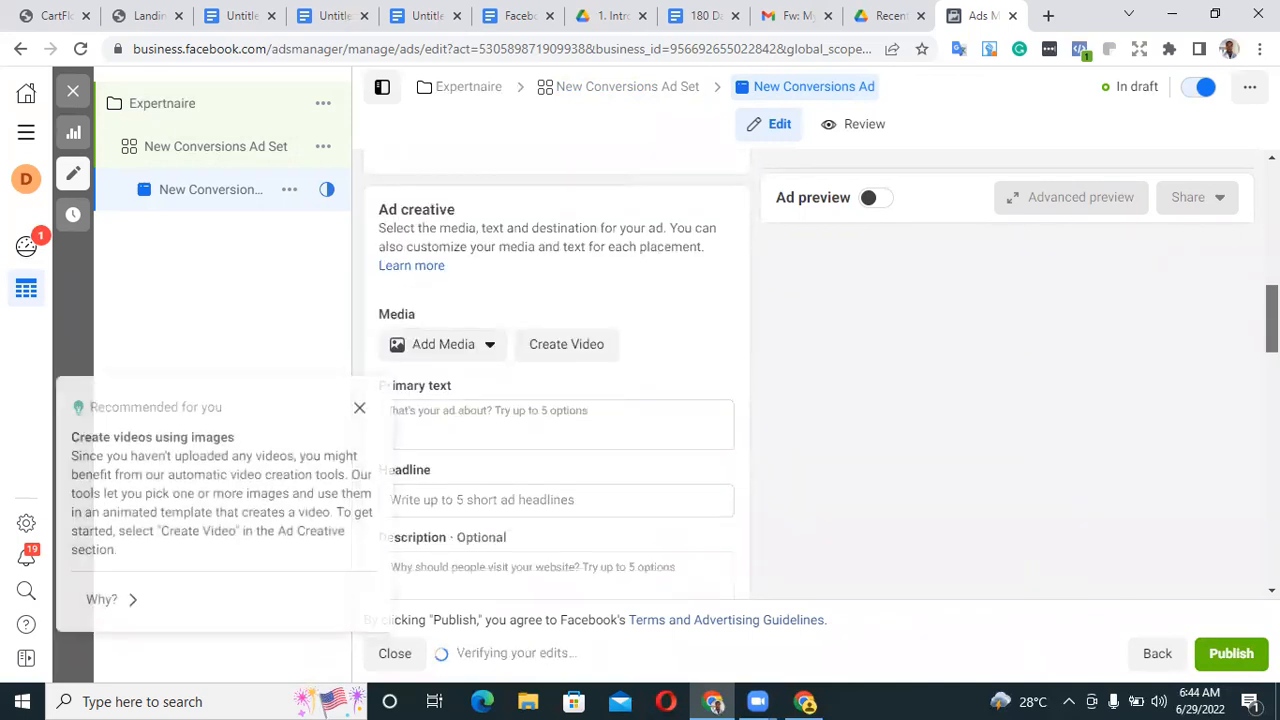
left_click(360, 401)
Begin the ad's primary text with "A free training on how I made 1.2 million with my mobile phone."
left_click(459, 357)
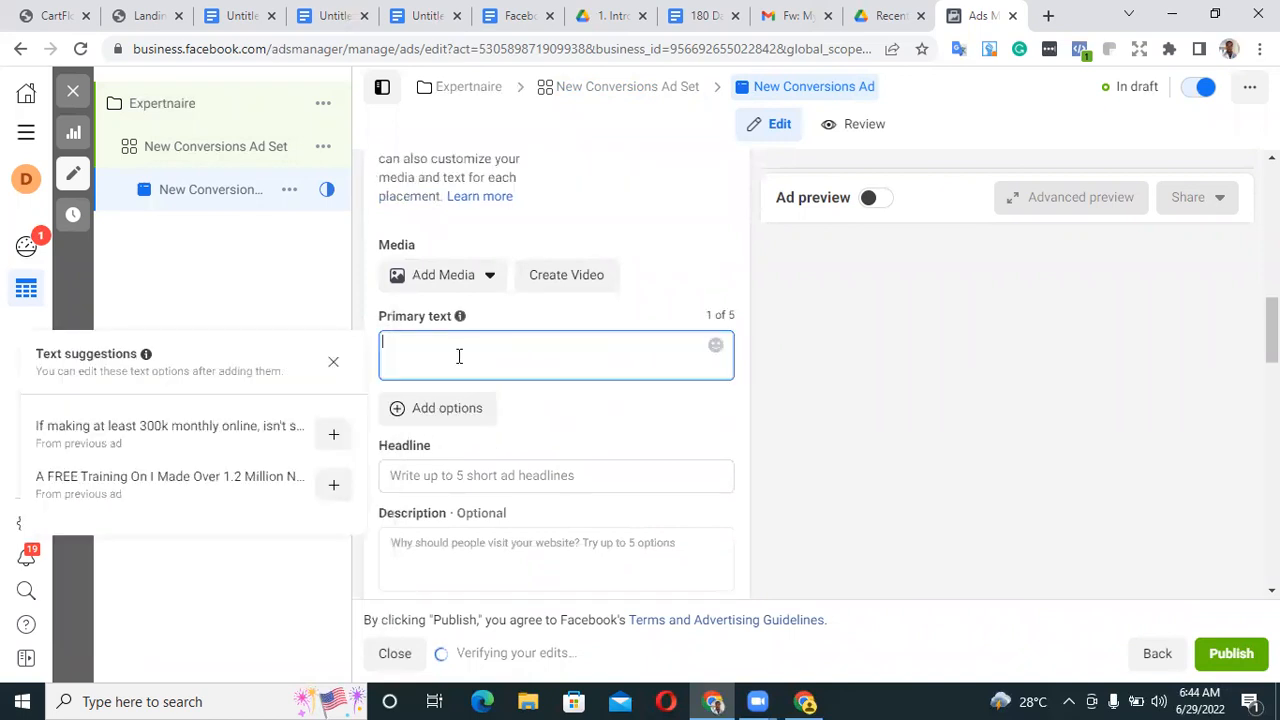
type("How")
key("BackSpace")
key("BackSpace")
key("BackSpace")
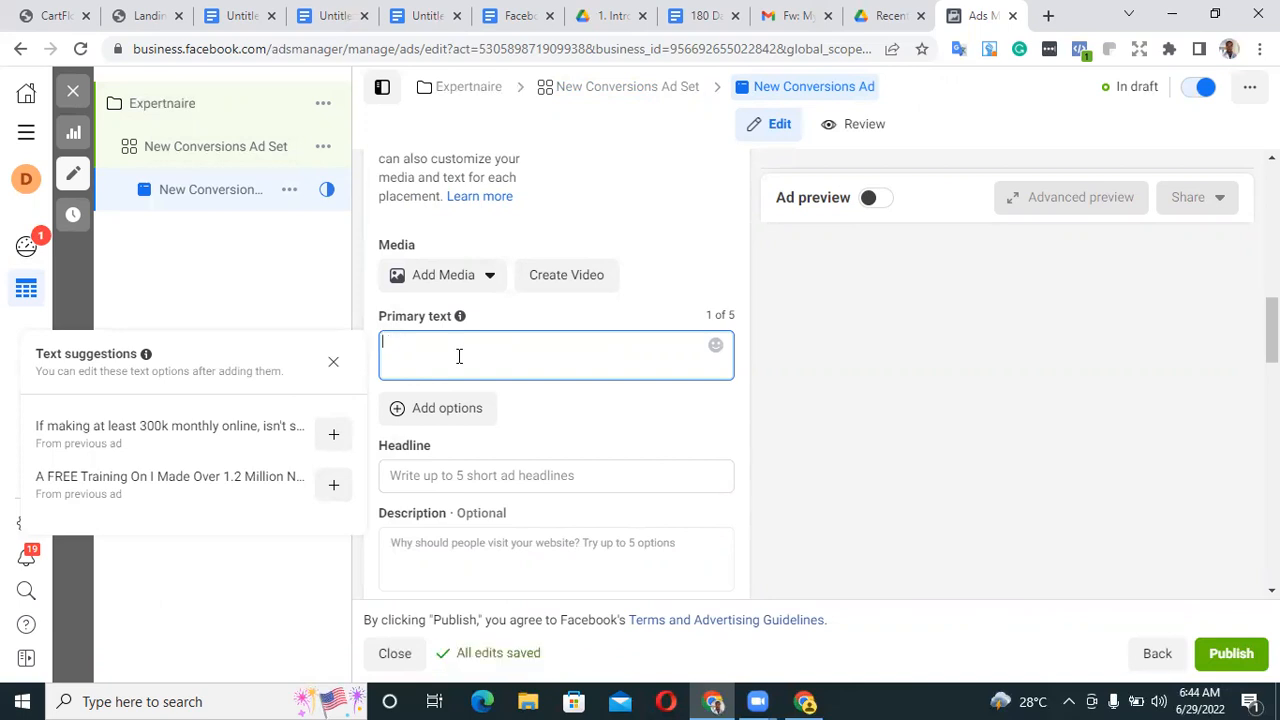
type("A free training")
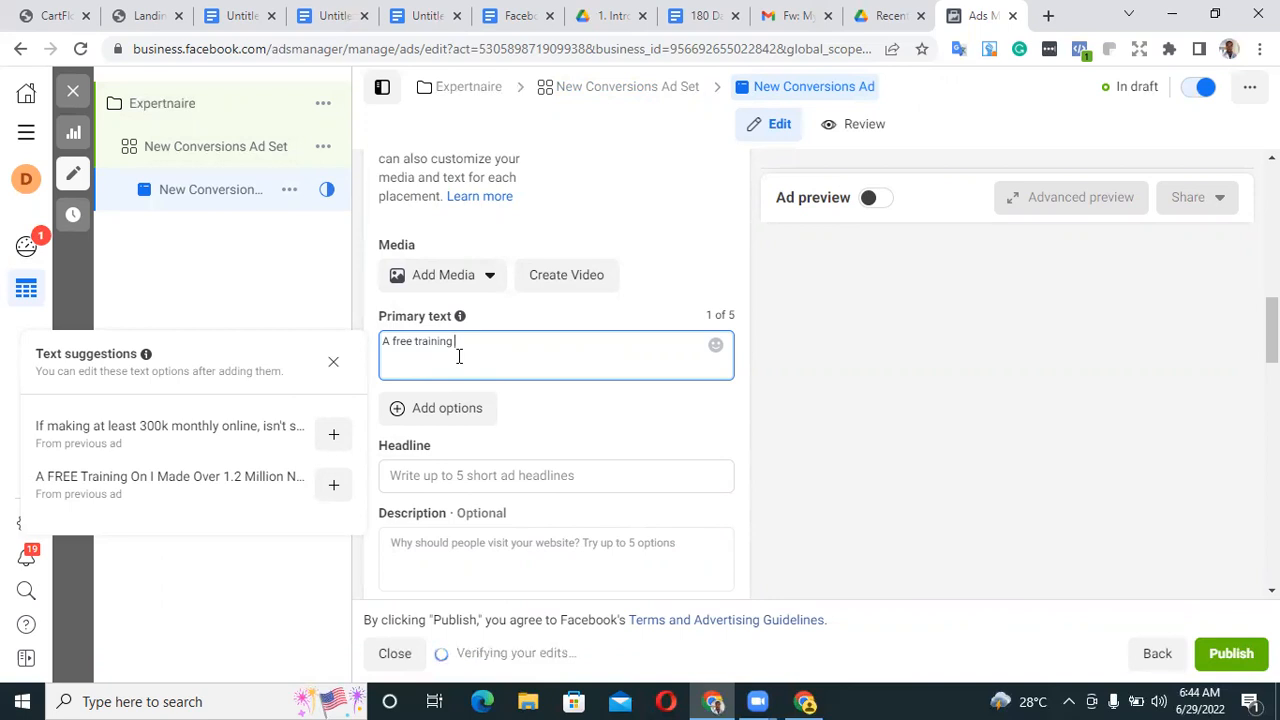
type(" on ")
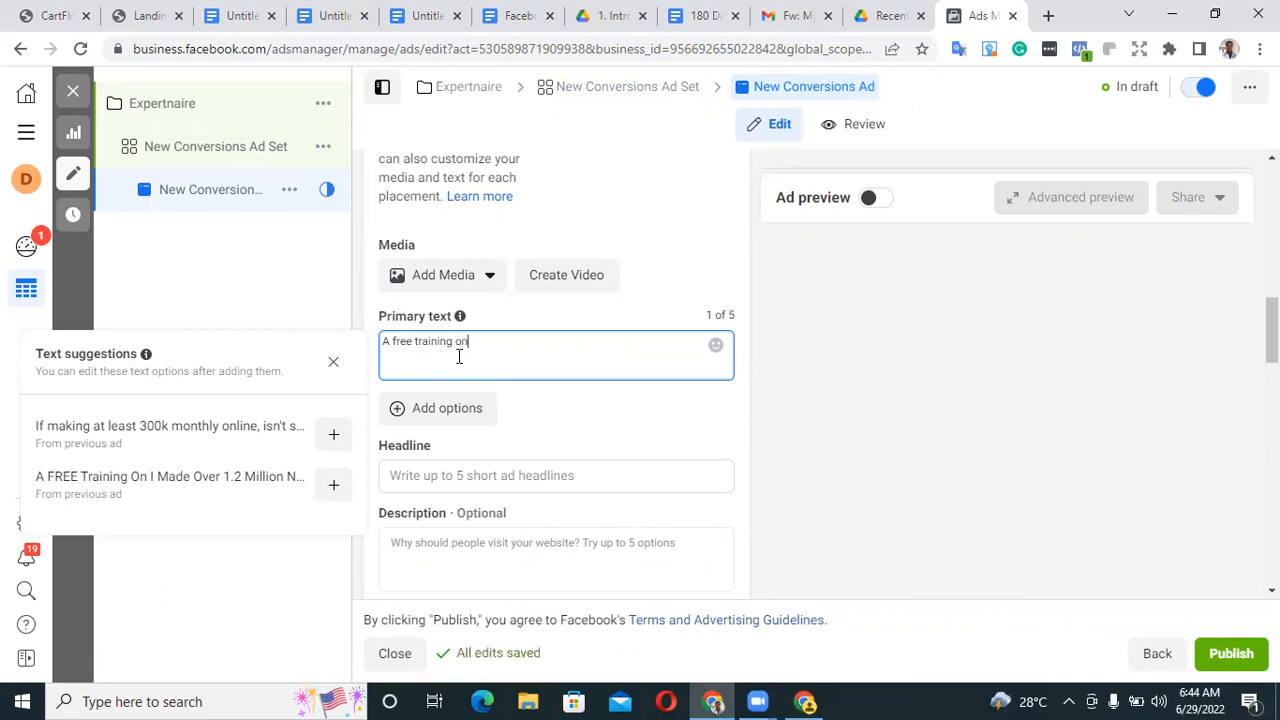
type("how")
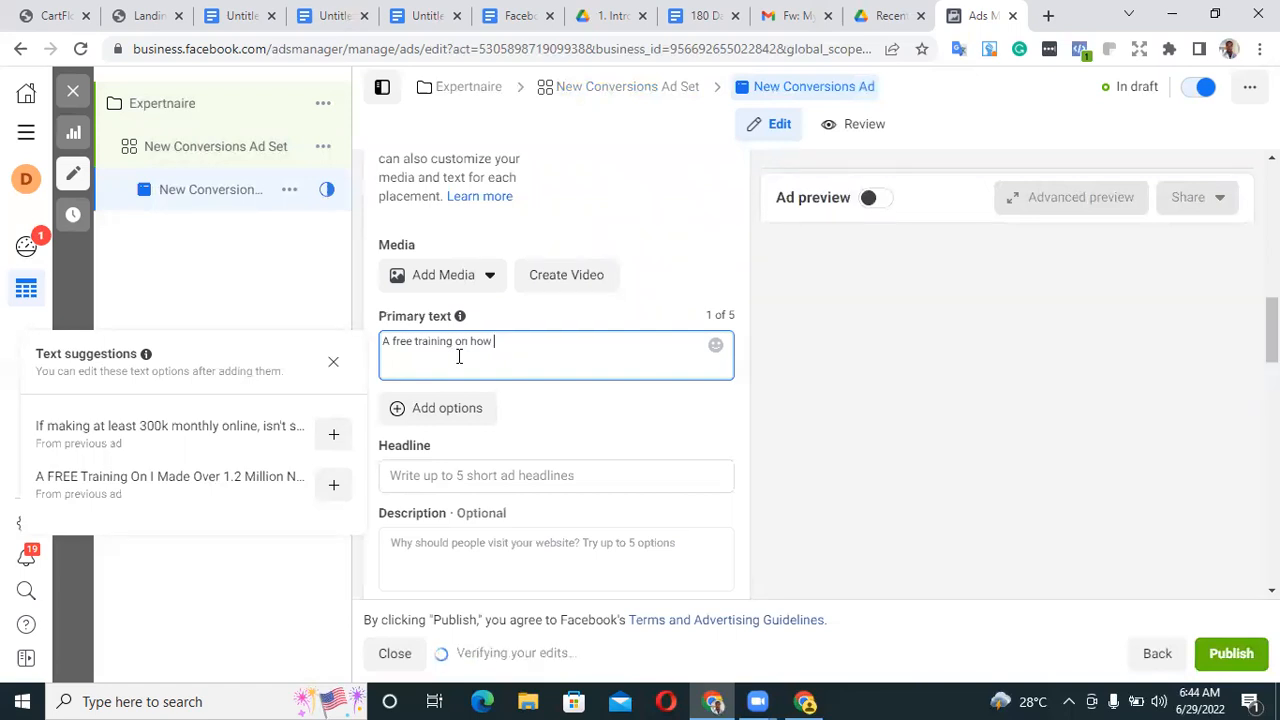
type(" I")
key("BackSpace")
type("I made 1.2 ")
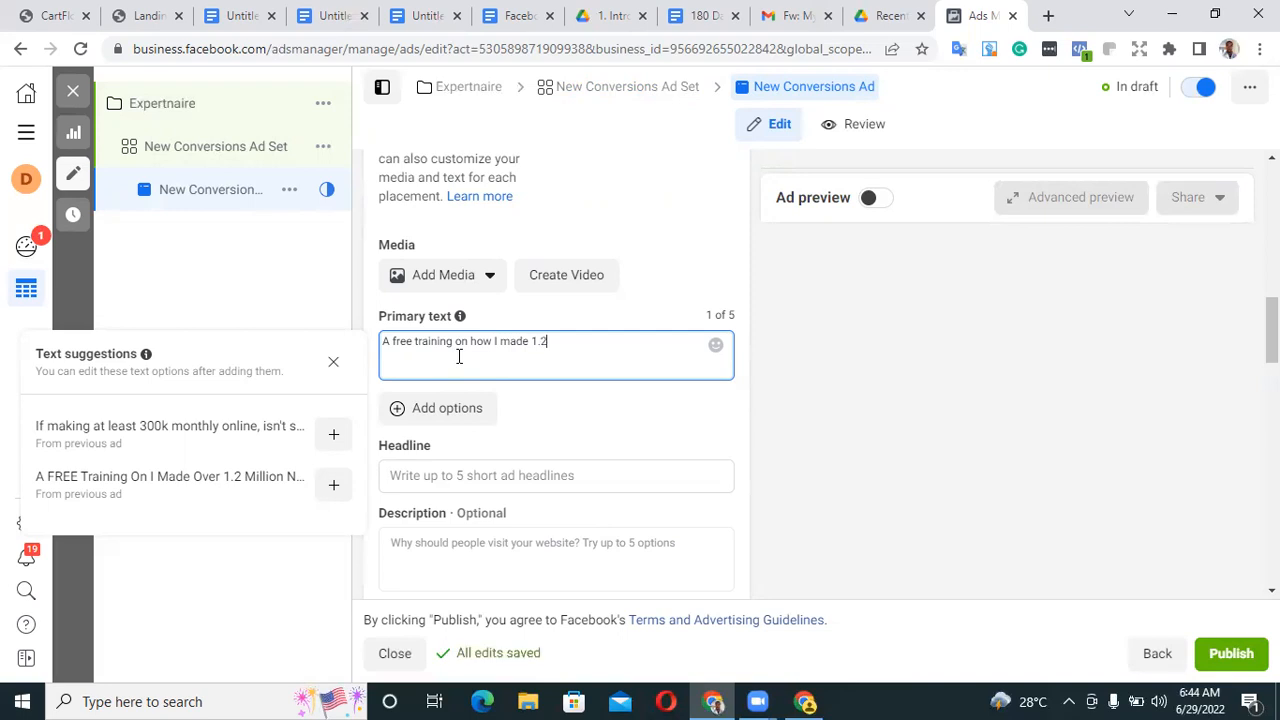
type("million w")
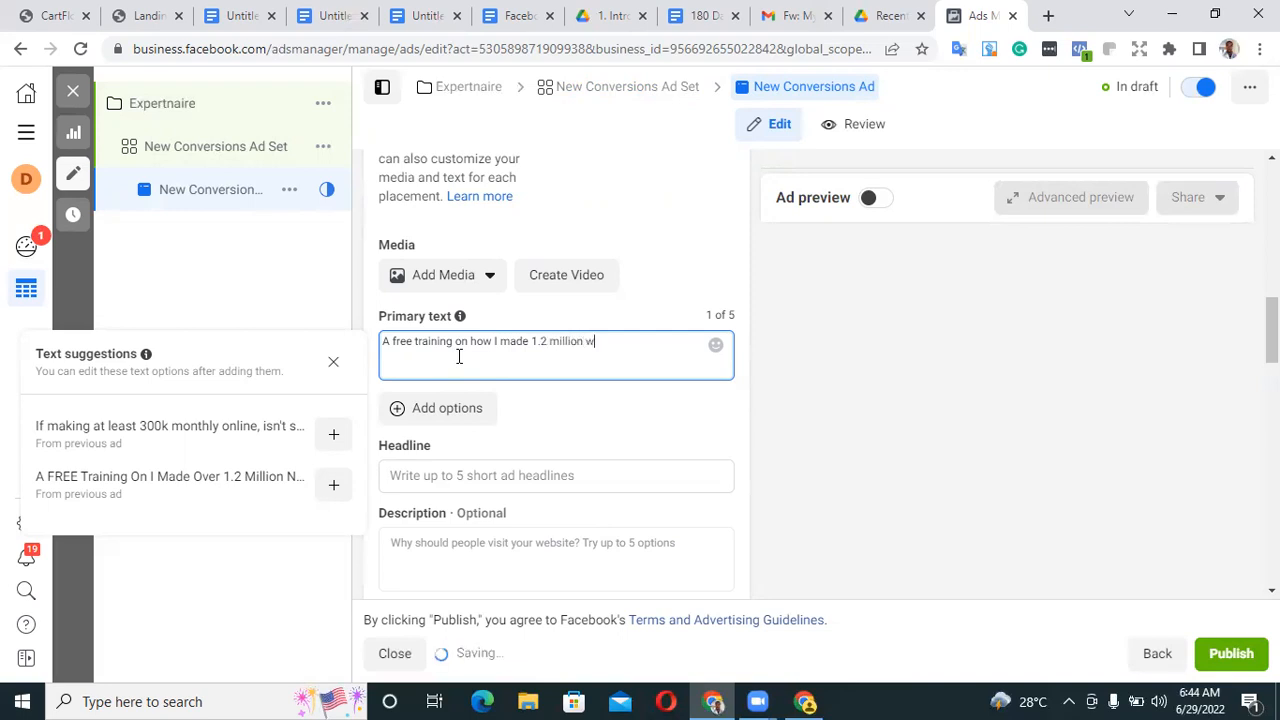
type("ith my mobile p")
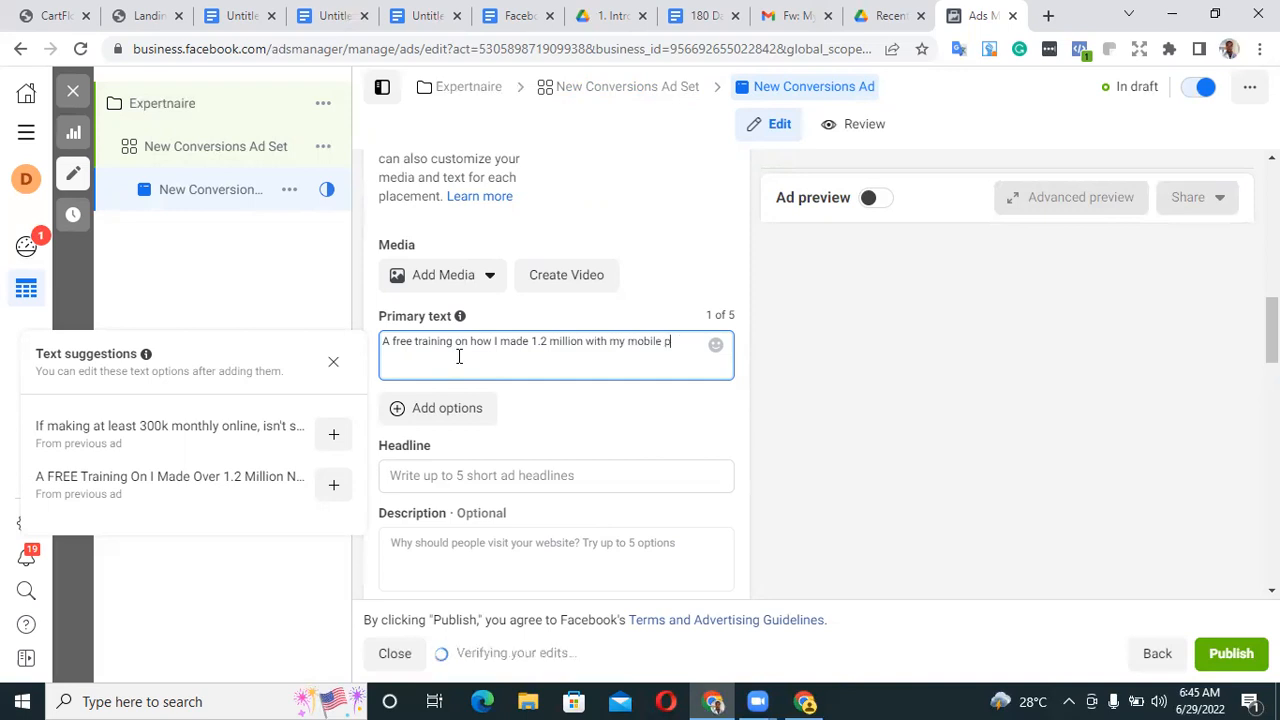
type("hone.")
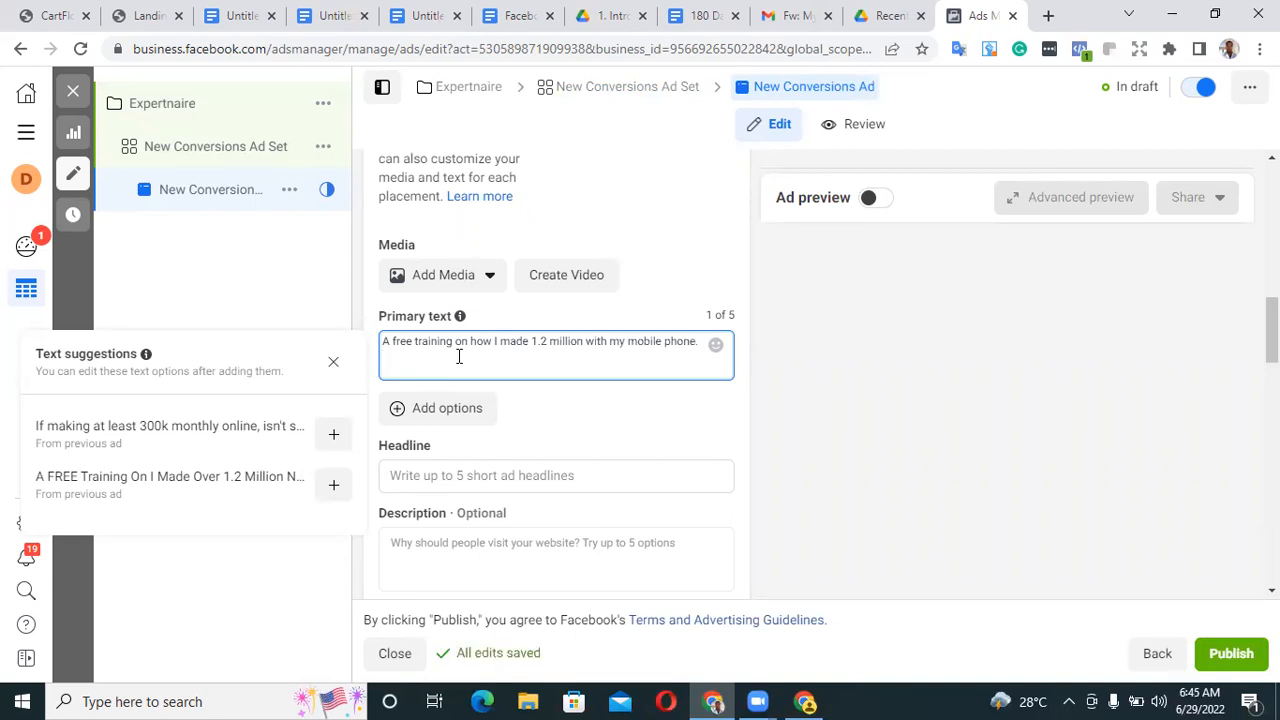
Continue the primary text with "The training will reveal my strategies and methods I used to achieve that."
type("g")
key("BackSpace")
type("training")
type("will reveal my strate")
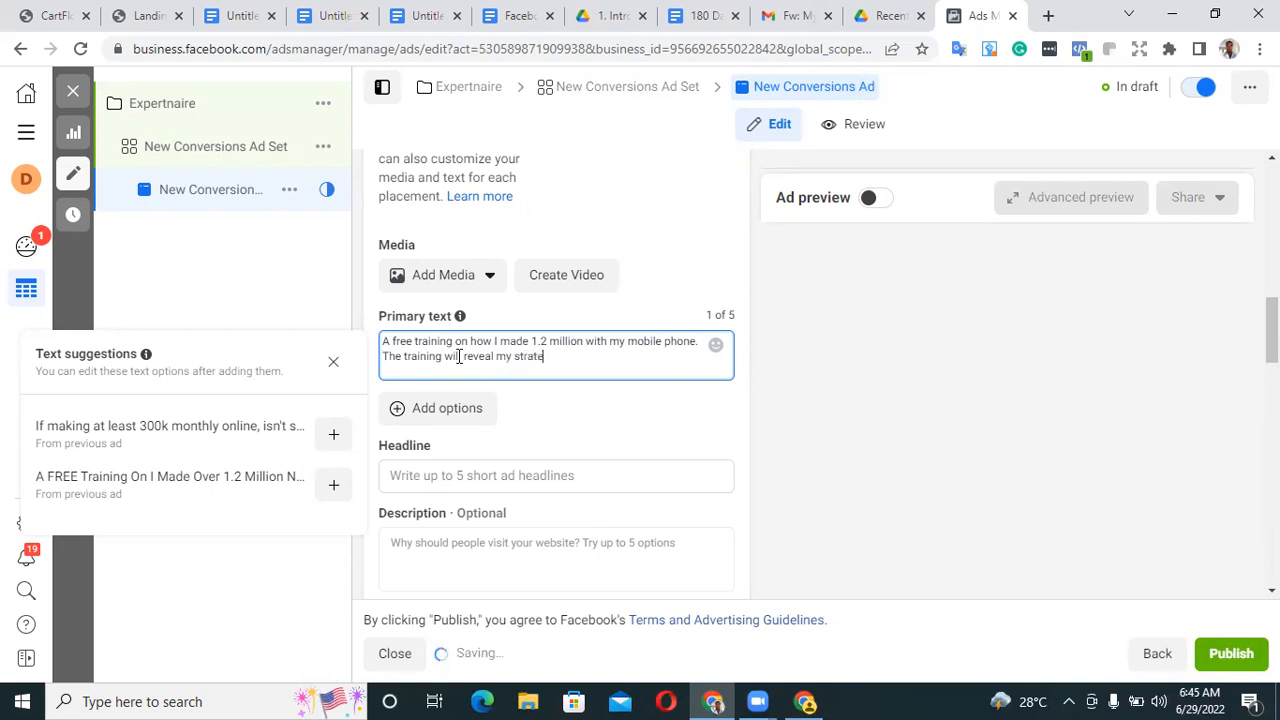
type("gies and methods")
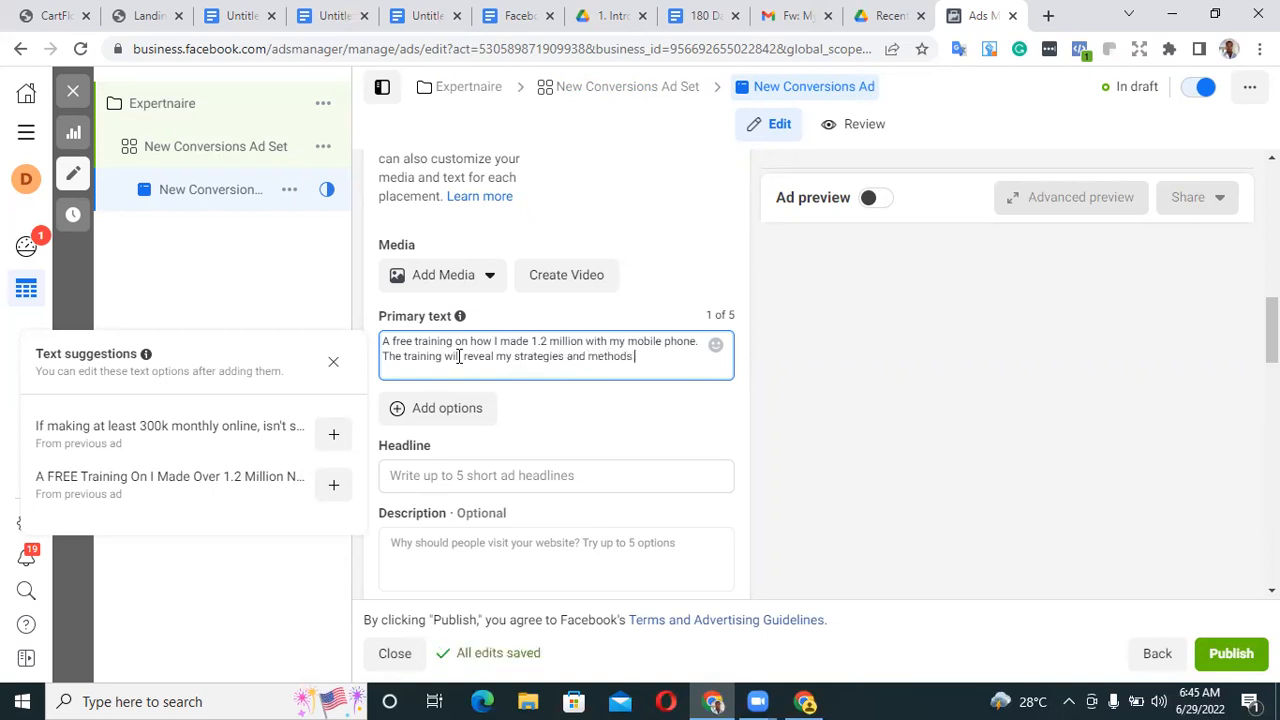
type(" I used to achieve that.")
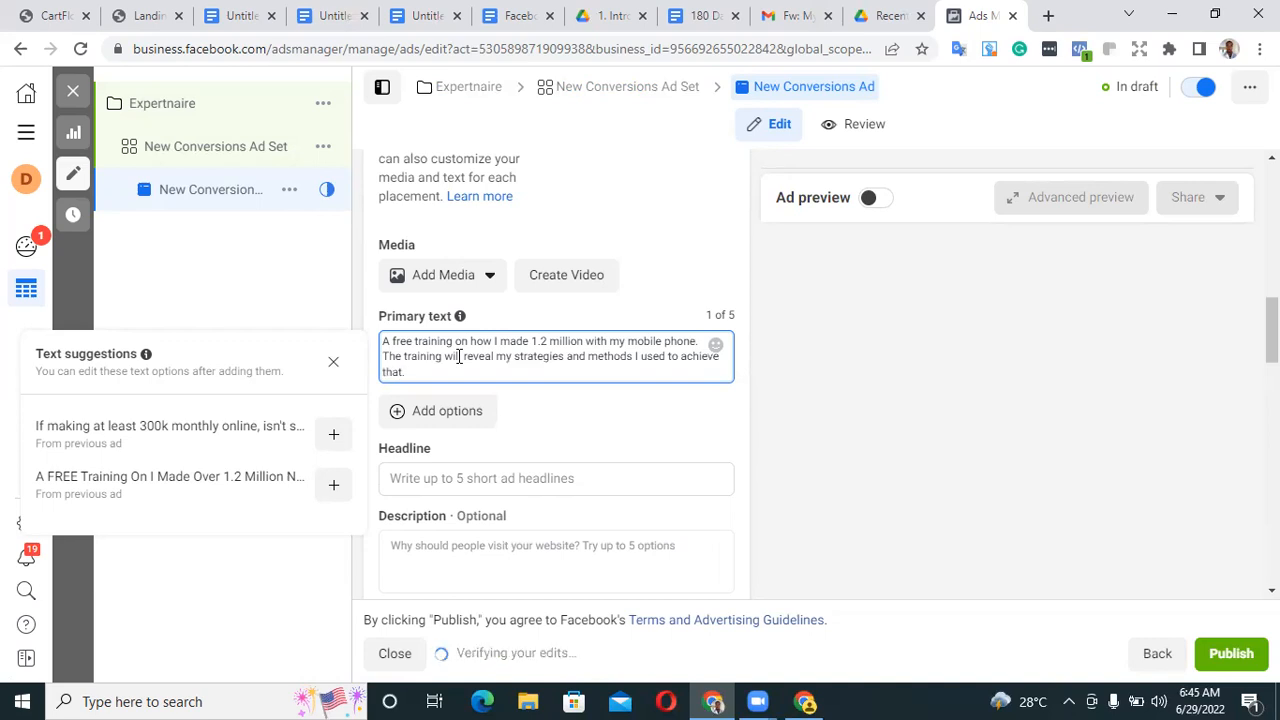
After a blank line, end the primary text with the call to action "Click the link below to access the training."
key("Return")
key("Return")
type("Click the ")
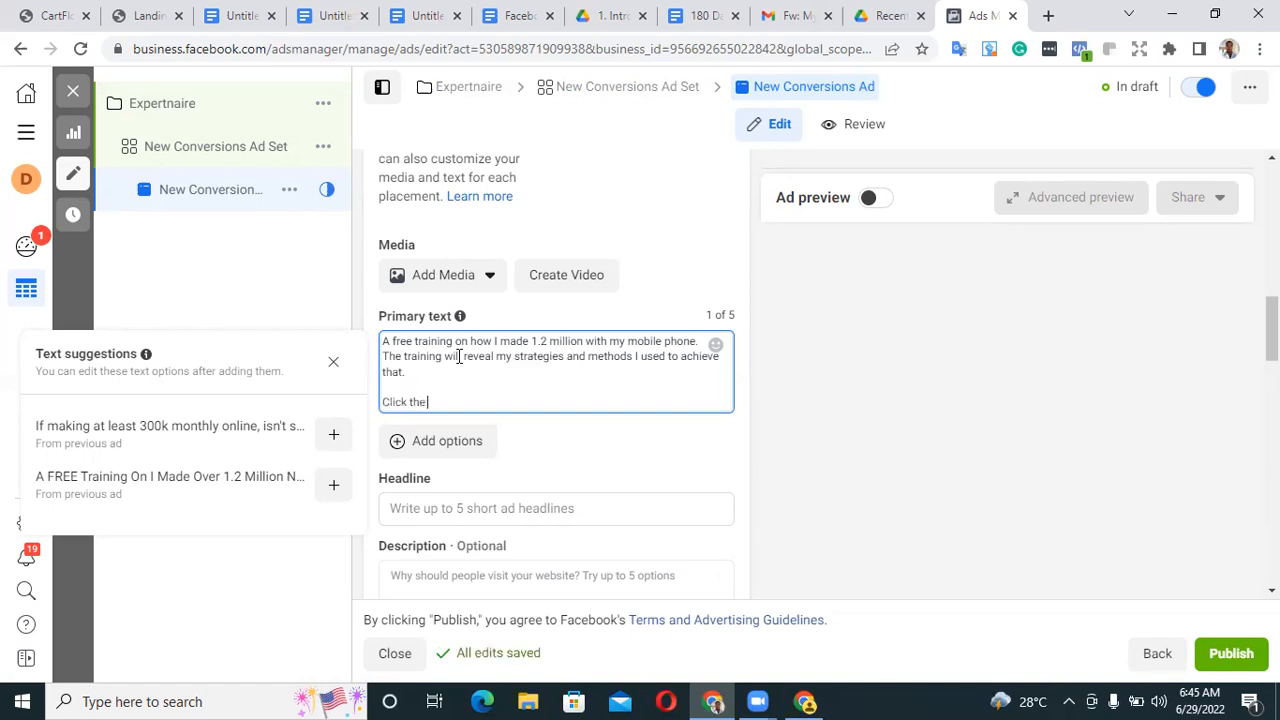
type("link below to join")
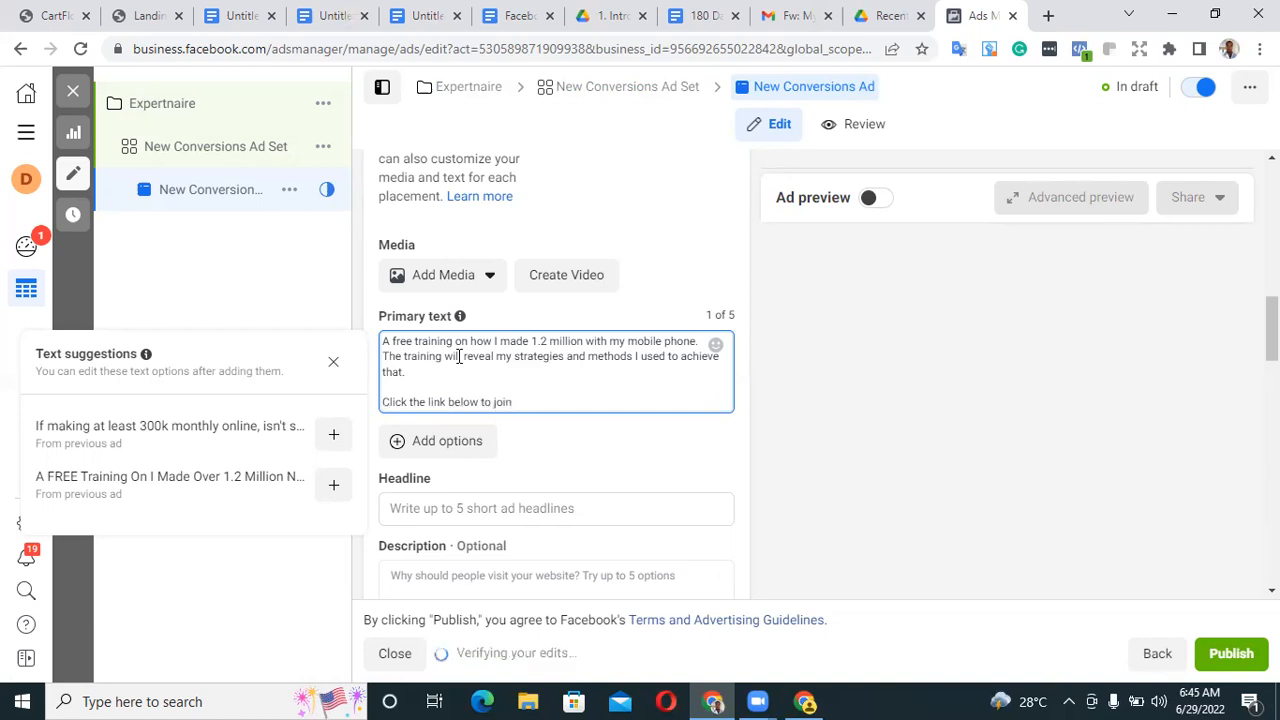
type(" our ]]]]")
key("BackSpace")
key("BackSpace")
key("BackSpace")
key("BackSpace")
key("BackSpace")
key("BackSpace")
key("BackSpace")
key("BackSpace")
key("BackSpace")
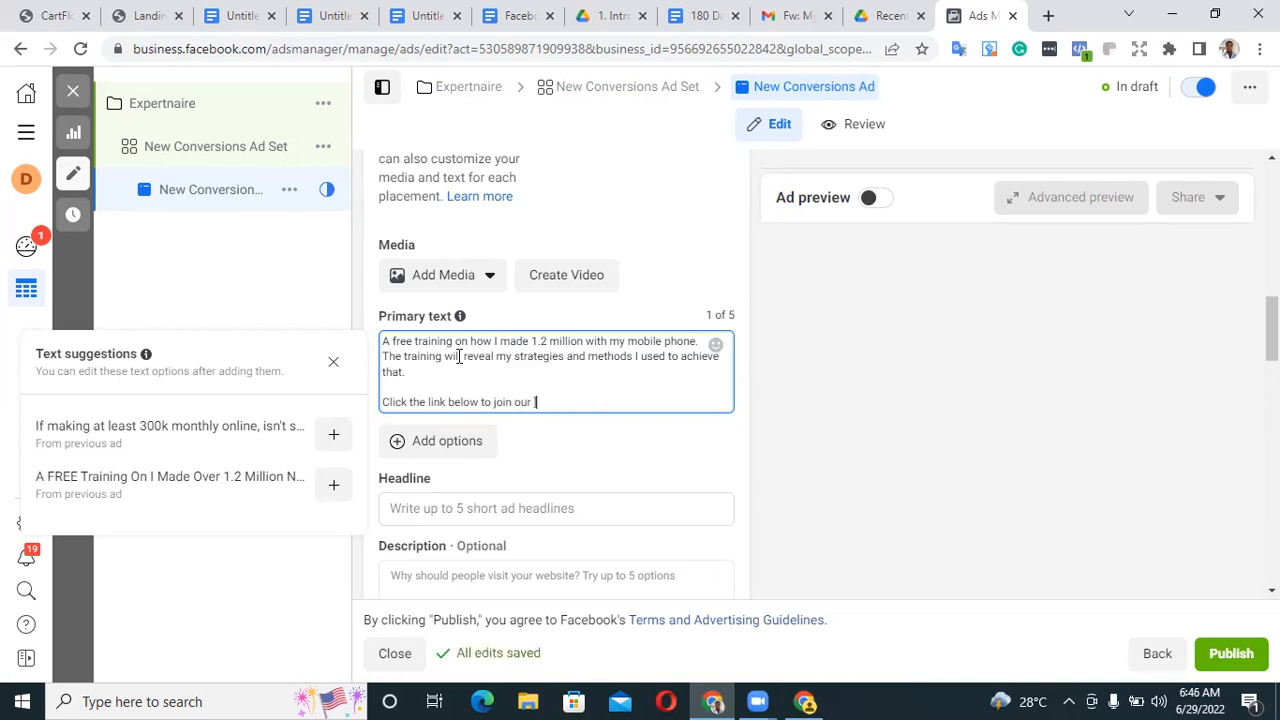
key("BackSpace")
key("BackSpace")
key("BackSpace")
type("access the training.")
Upload the promotional flyer about making 200K as an affiliate marketer from the Downloads folder and choose it as the ad's image
left_click(441, 292)
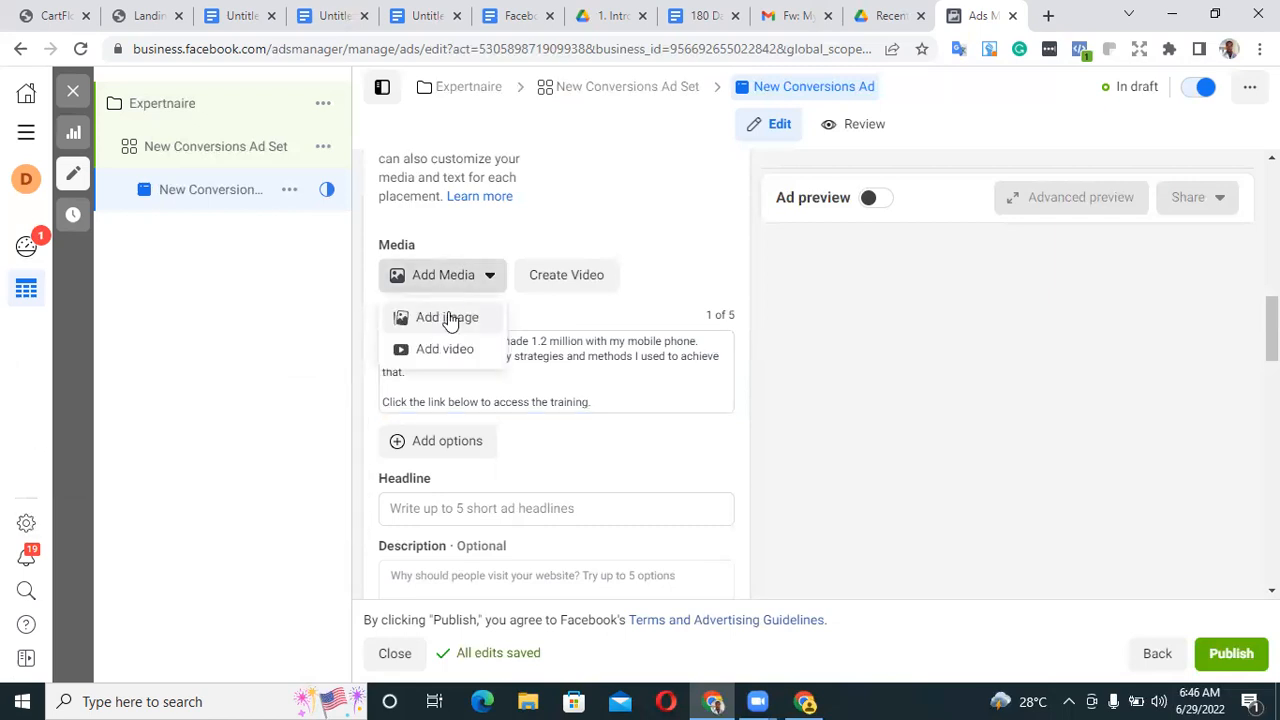
left_click(448, 318)
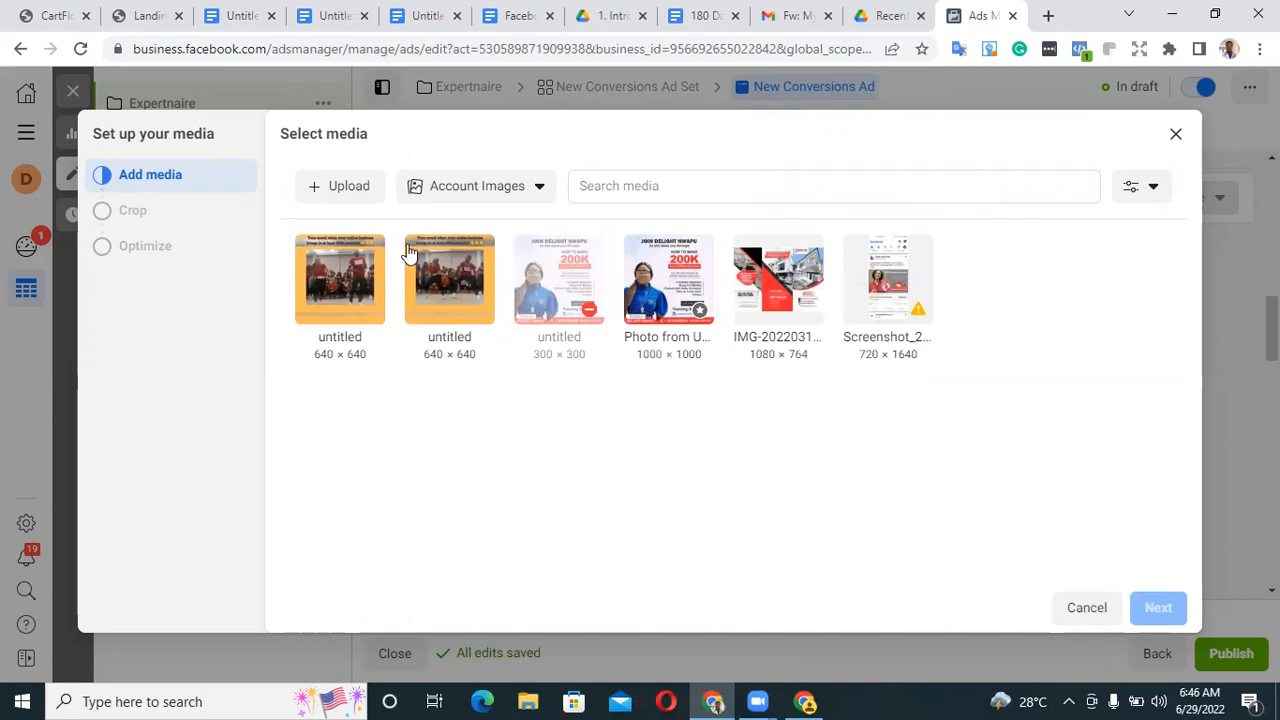
left_click(348, 190)
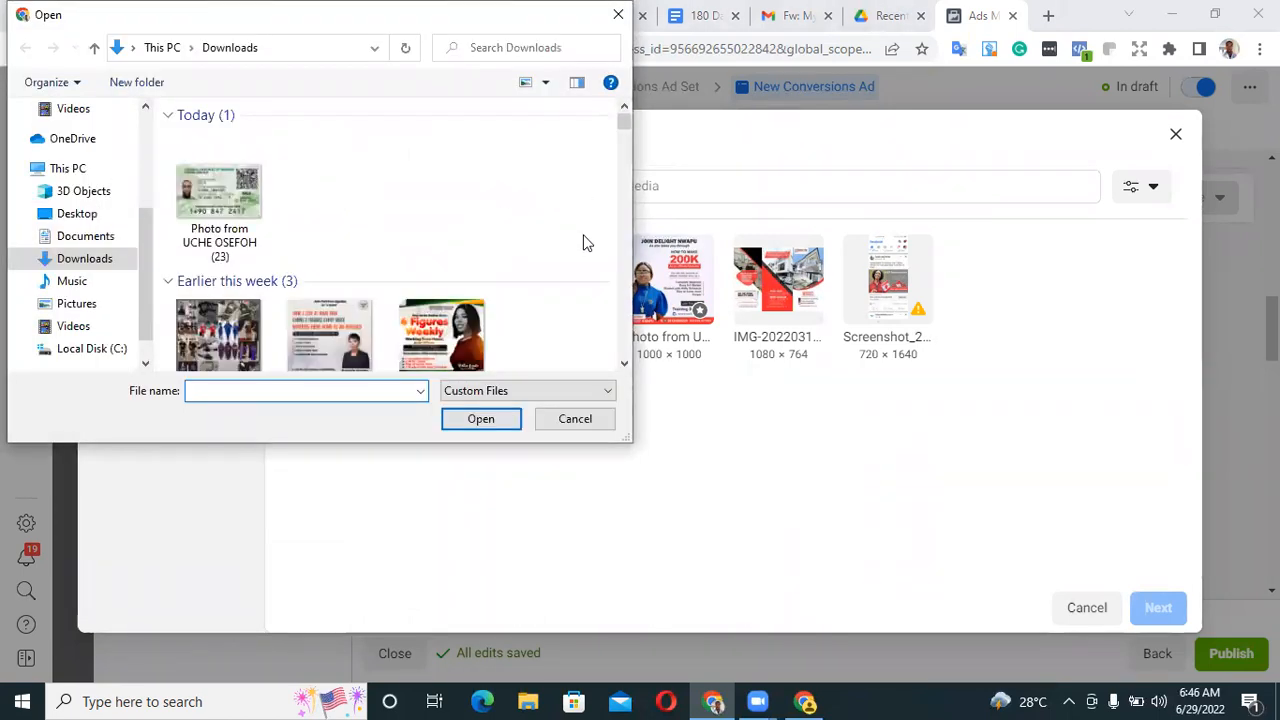
left_click(624, 363)
left_click(624, 363)
left_click(624, 363)
left_click(624, 363)
left_click(624, 363)
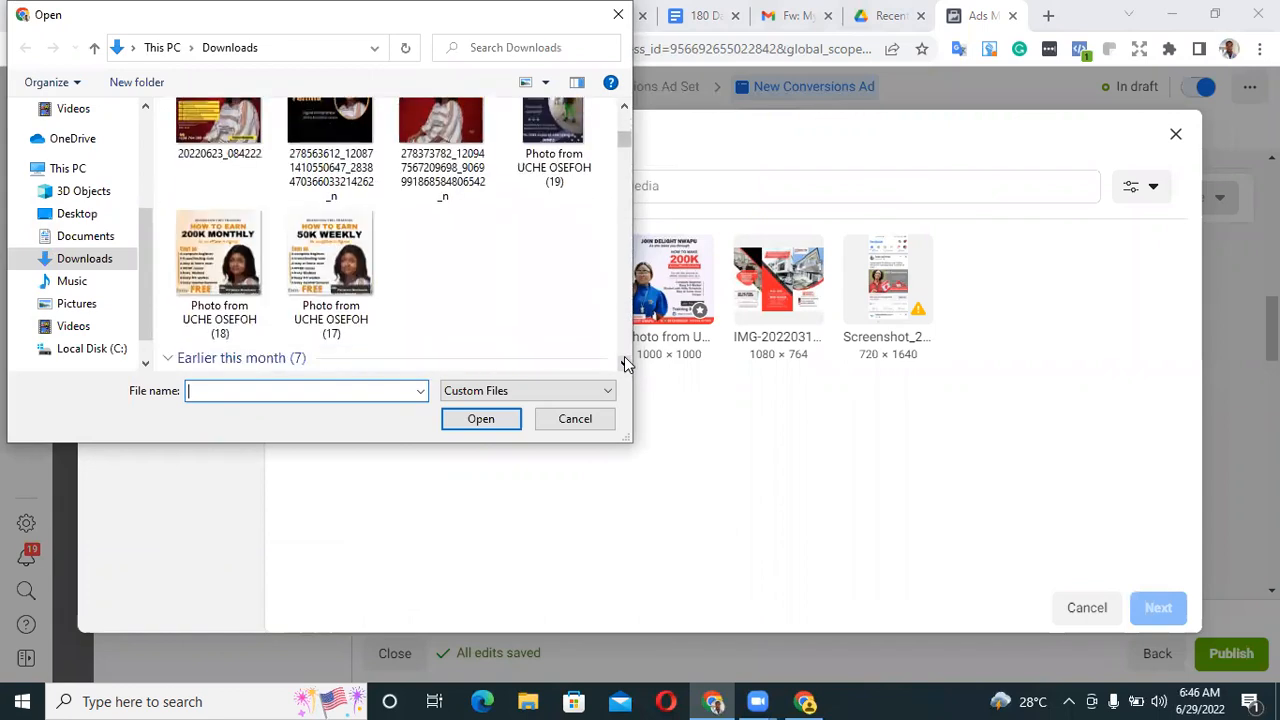
left_click(624, 363)
left_click(624, 363)
left_click(624, 363)
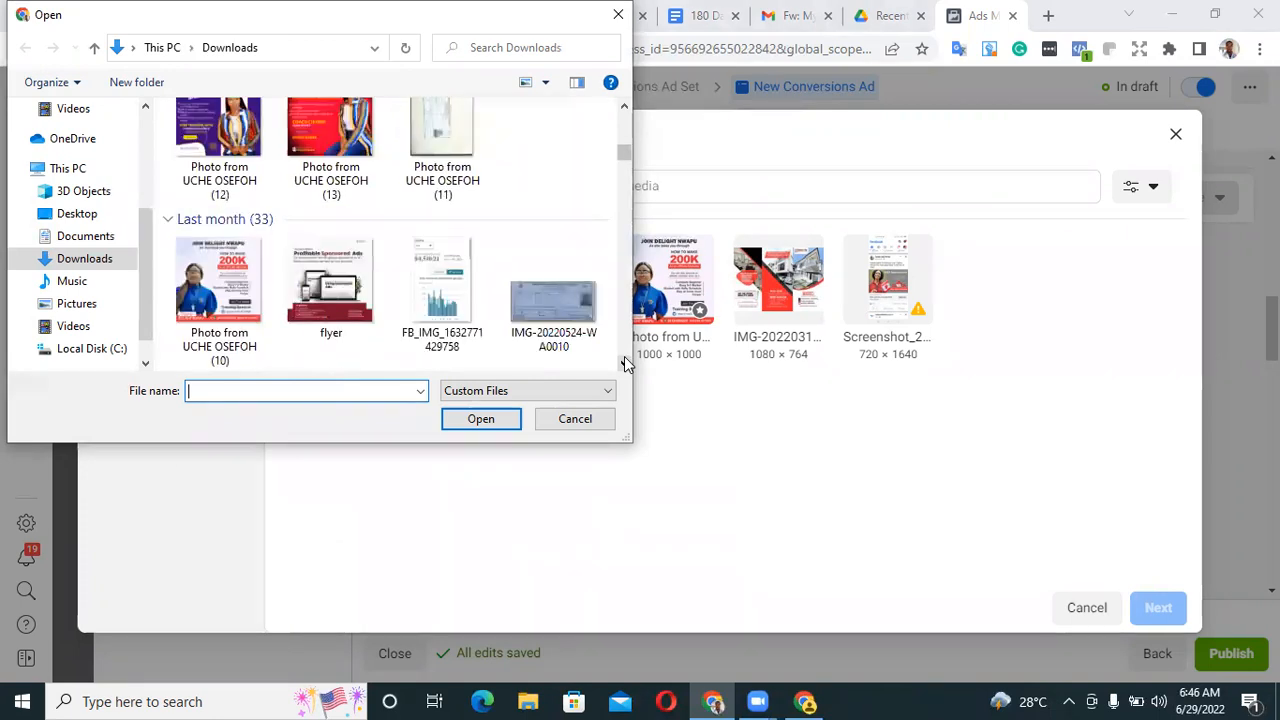
left_click(226, 306)
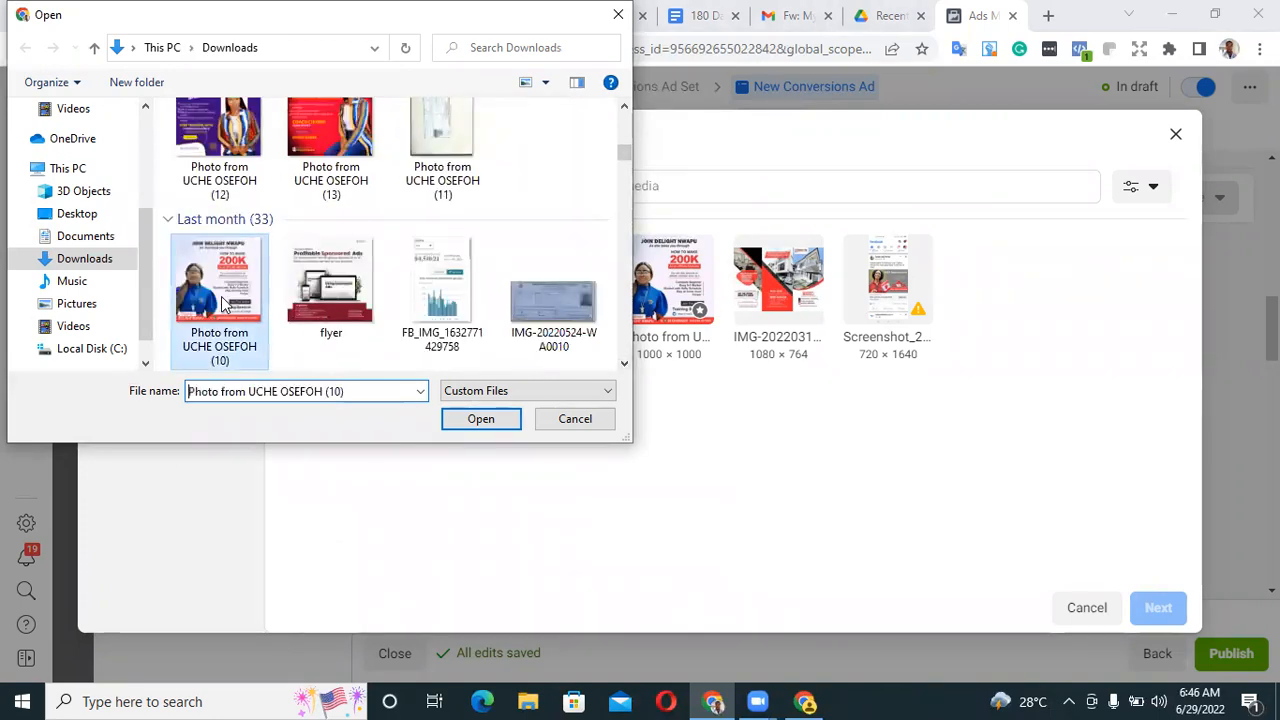
left_click(478, 419)
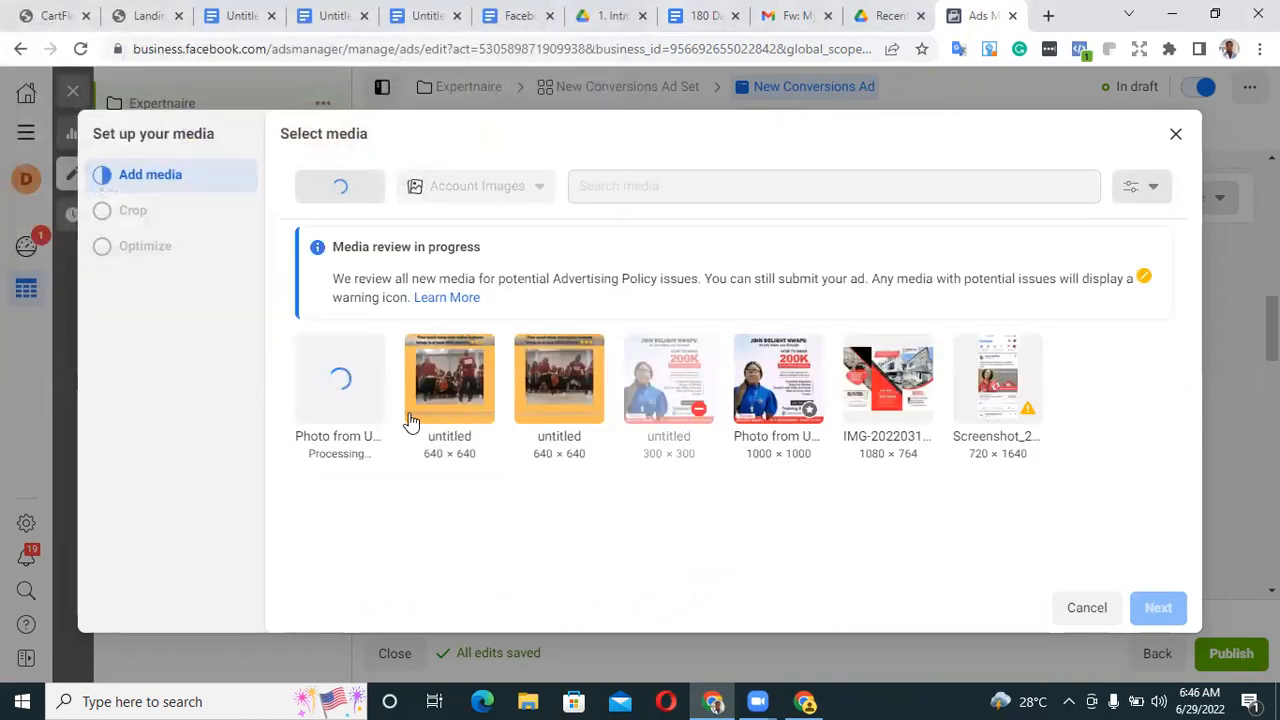
left_click(310, 410)
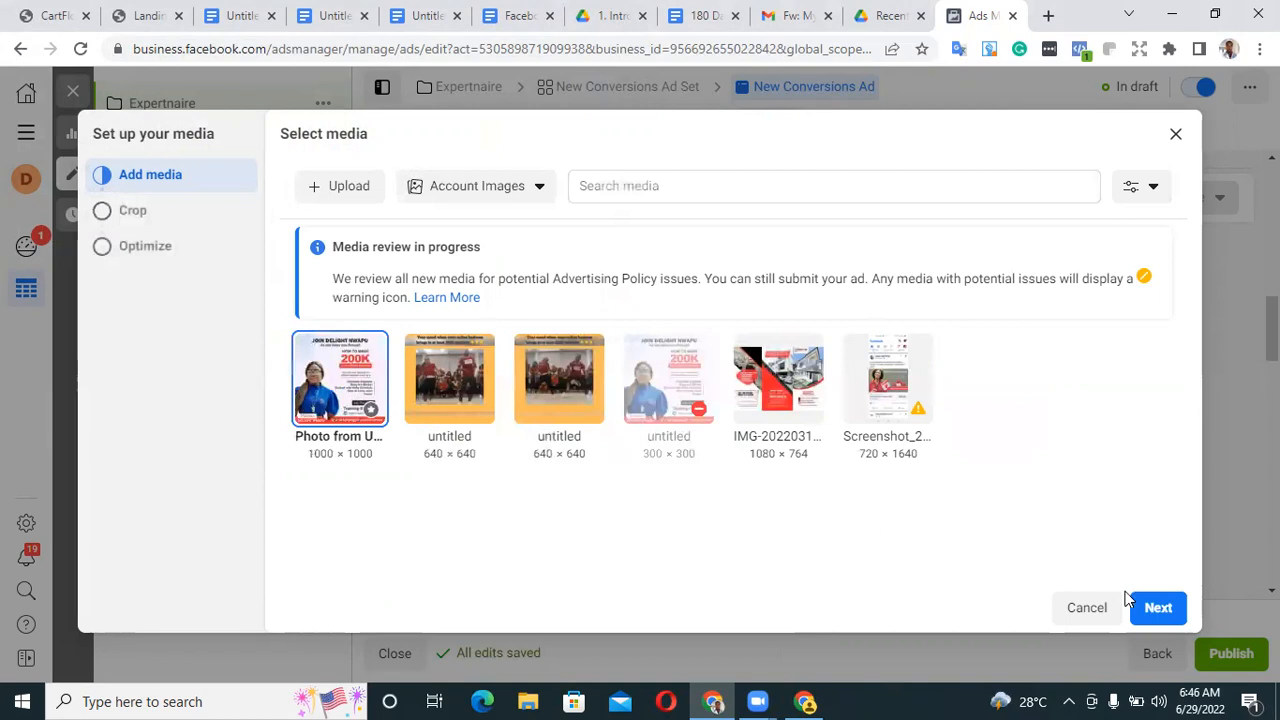
Use the original image crop for Stories and Reels, Apps and sites, and finish the media setup with enhancements allowed
left_click(1158, 610)
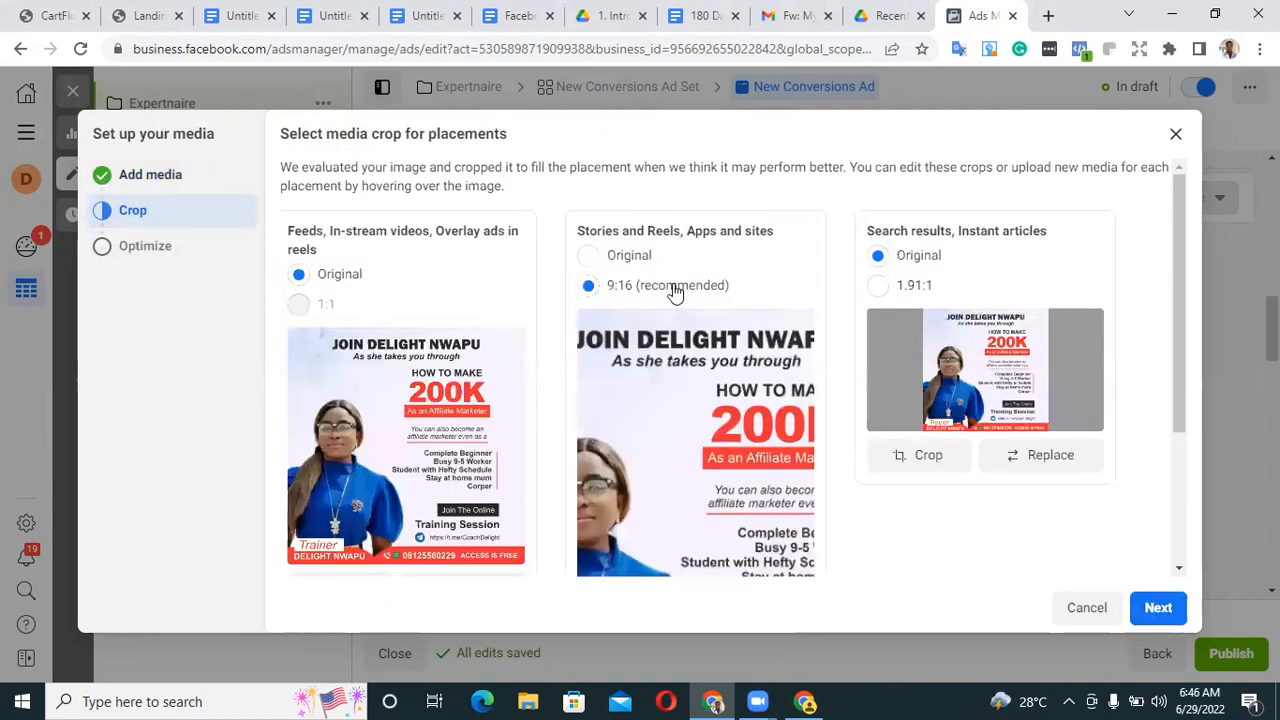
left_click(588, 256)
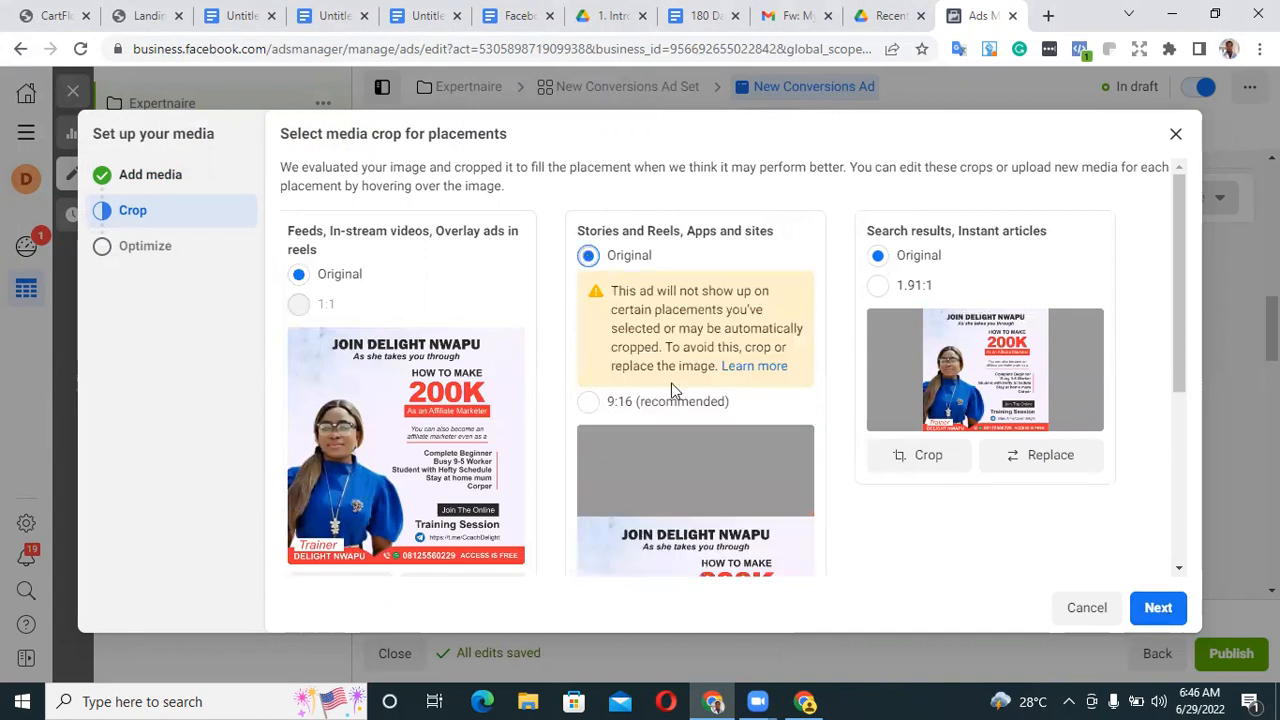
mouse_move(1186, 360)
left_mouse_down()
mouse_move(1181, 478)
mouse_move(1177, 375)
left_mouse_up()
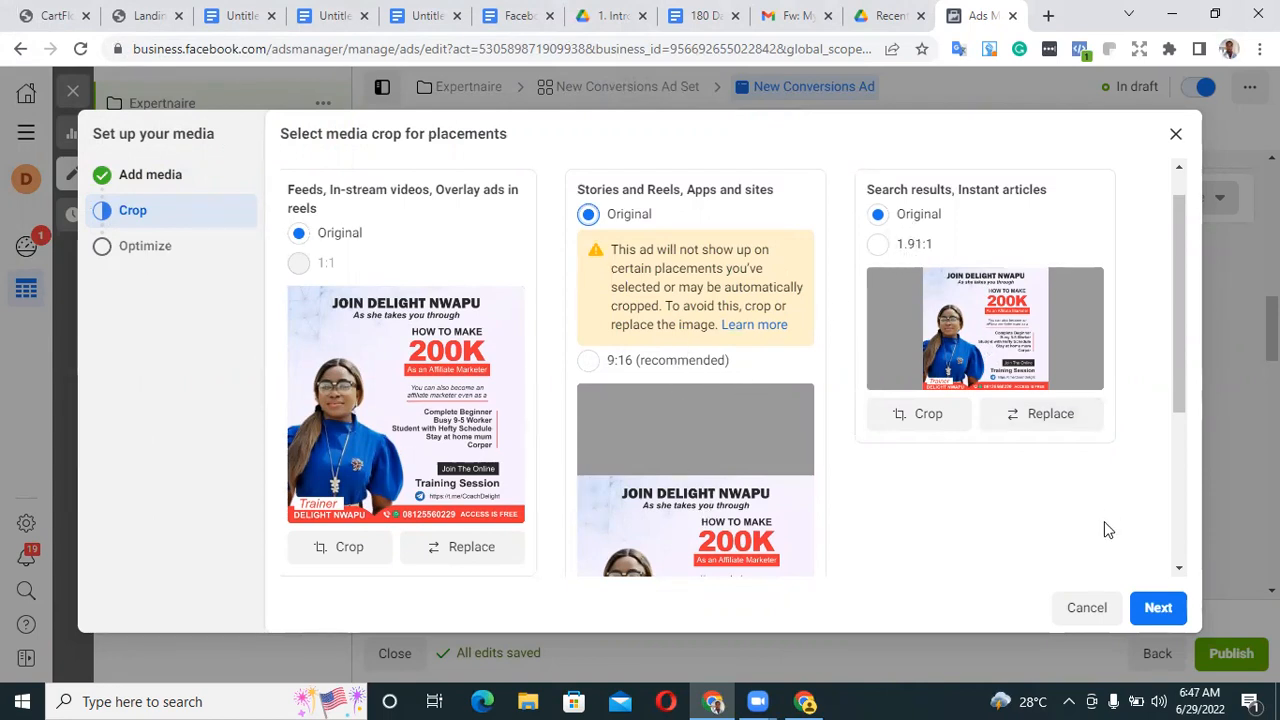
left_click(1160, 610)
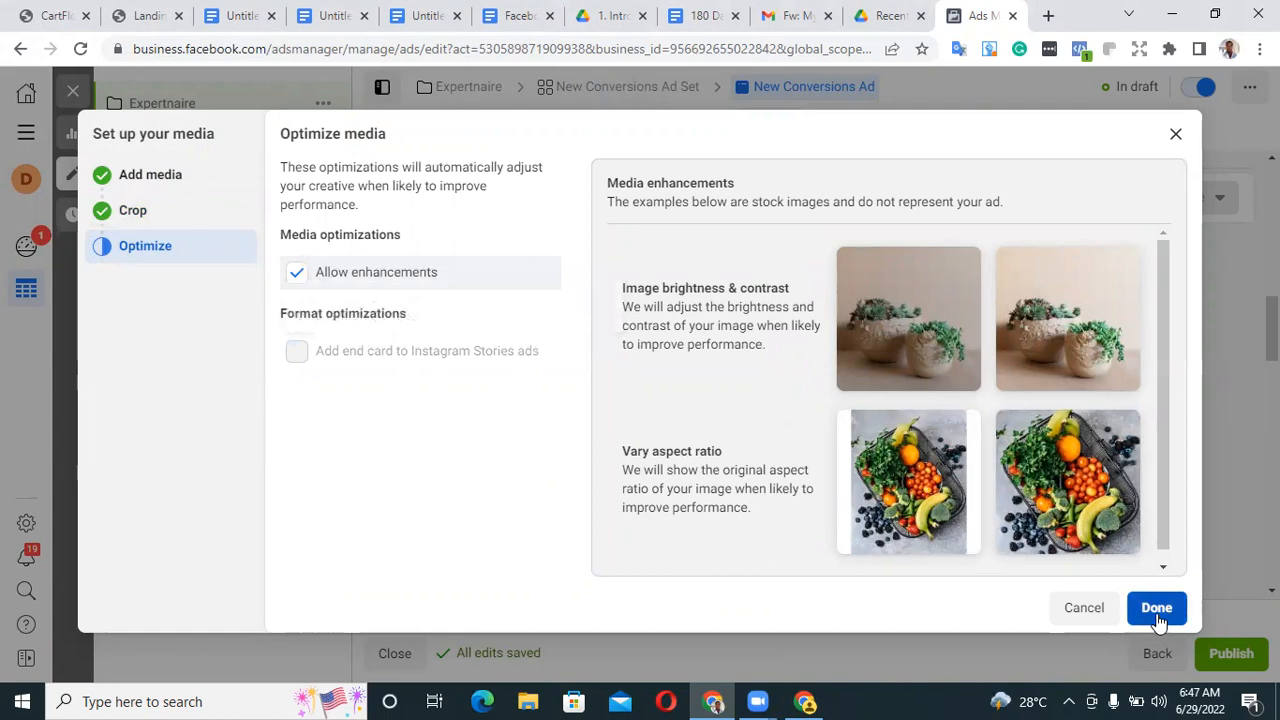
left_click(1157, 610)
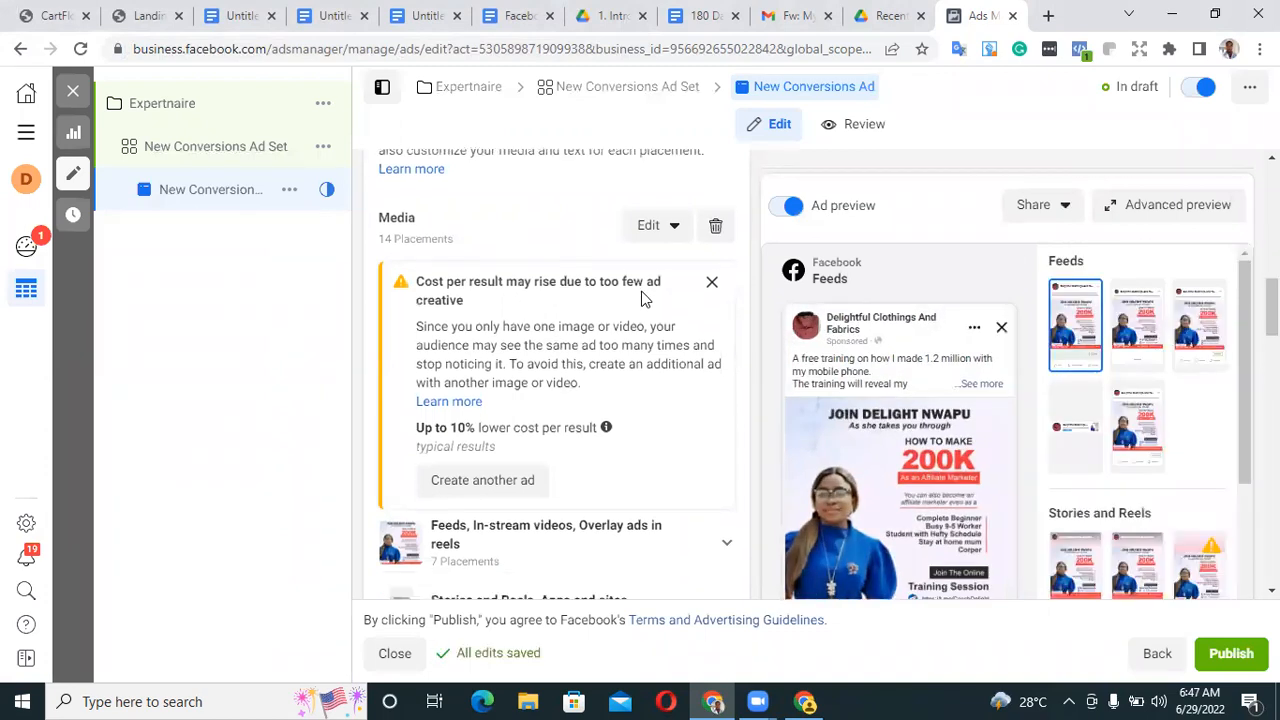
Set the ad's headline to "Join Over 1k People Trained So Far"
left_click_drag(1272, 307, 1272, 369)
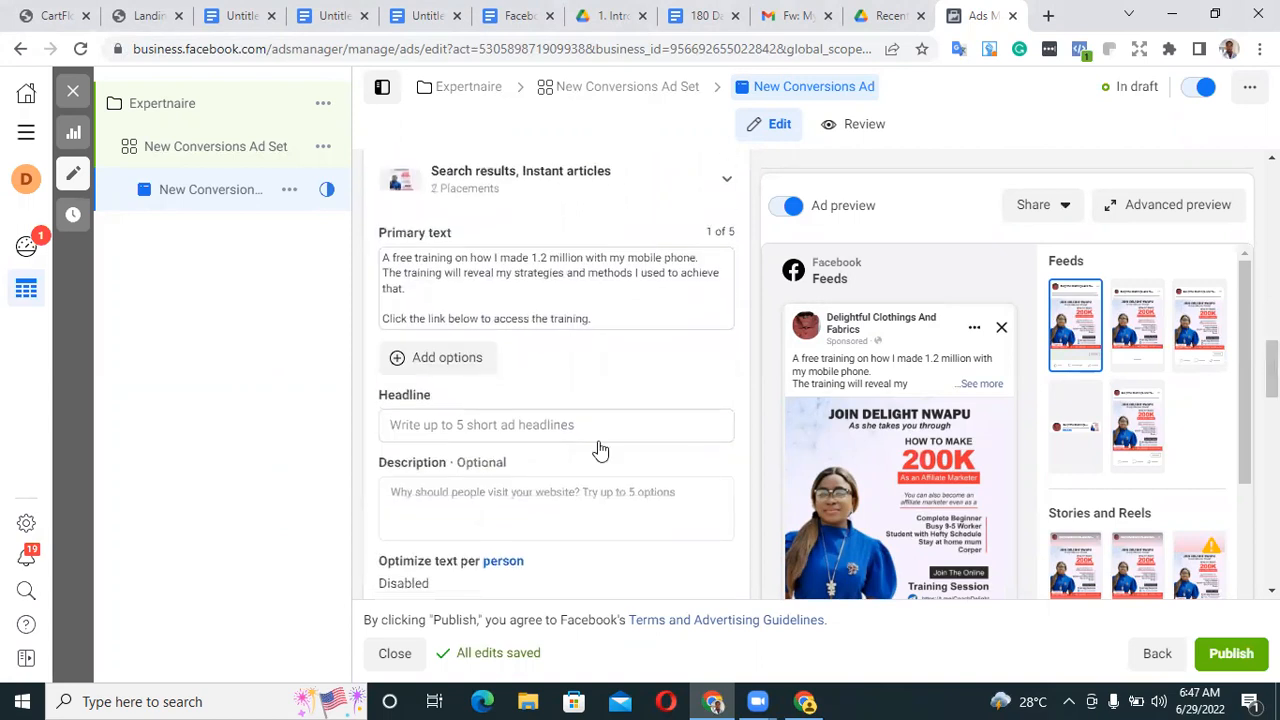
left_click(496, 424)
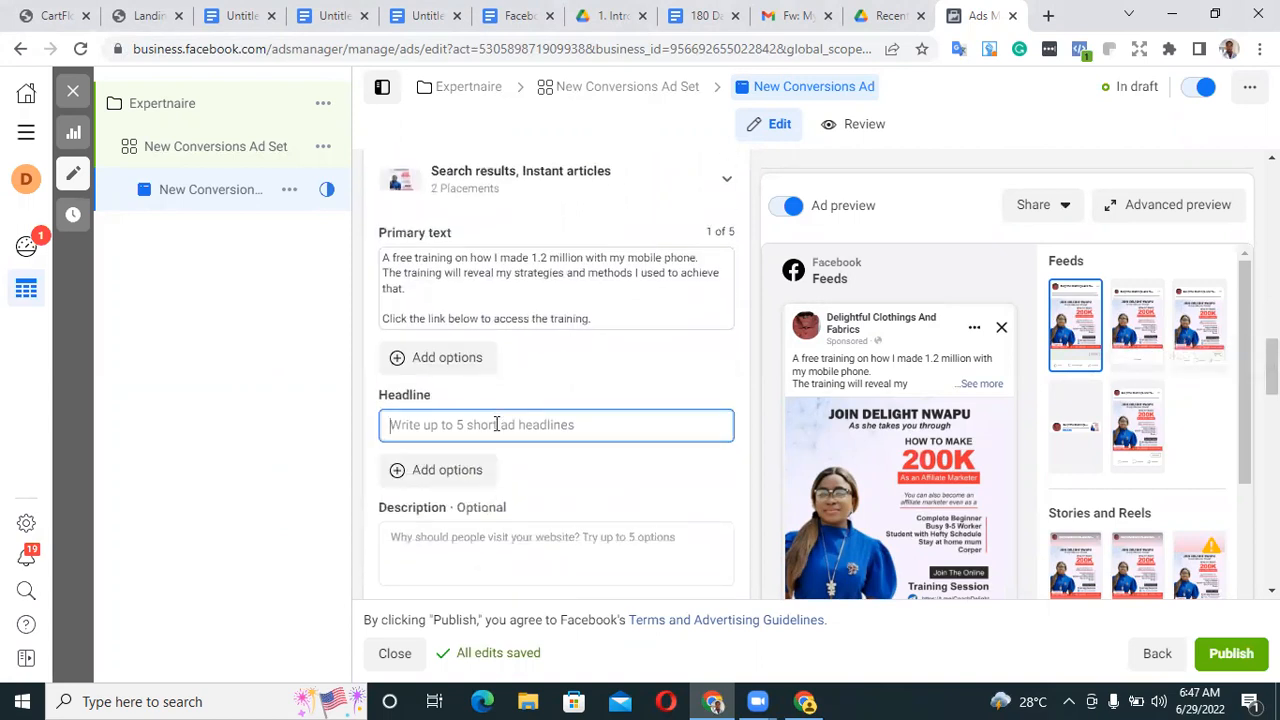
type("Join ")
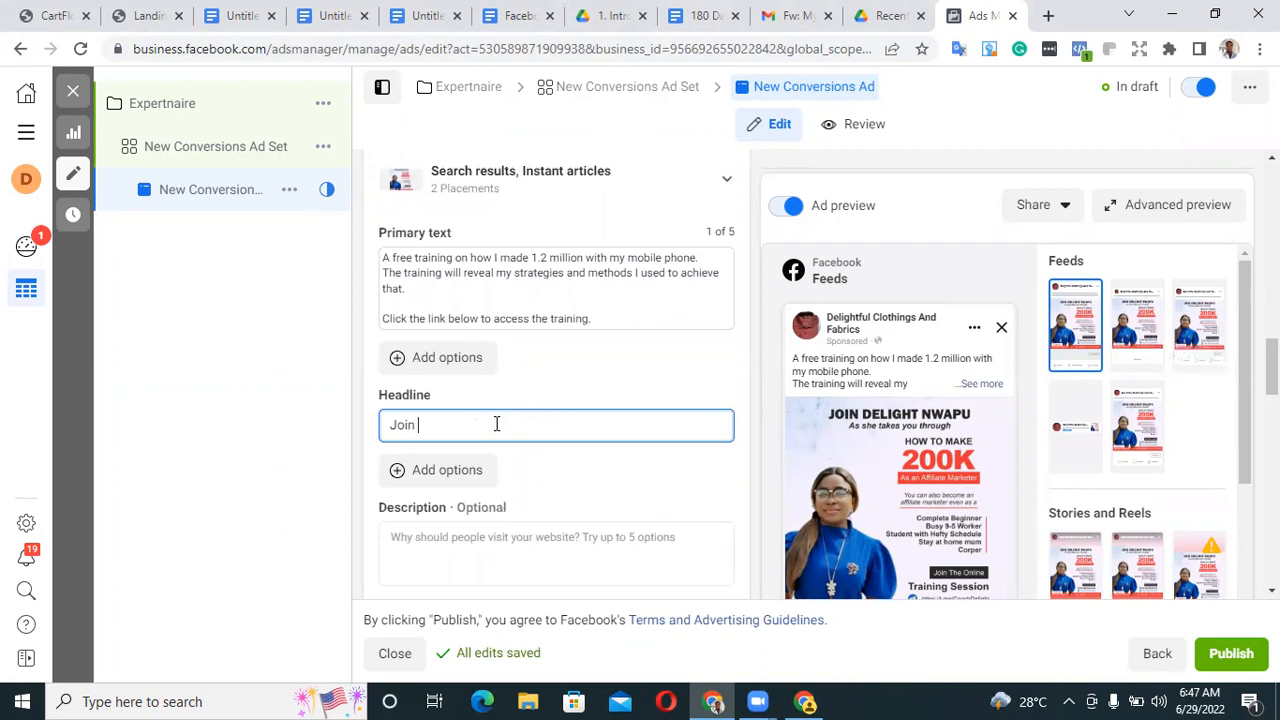
type("ove")
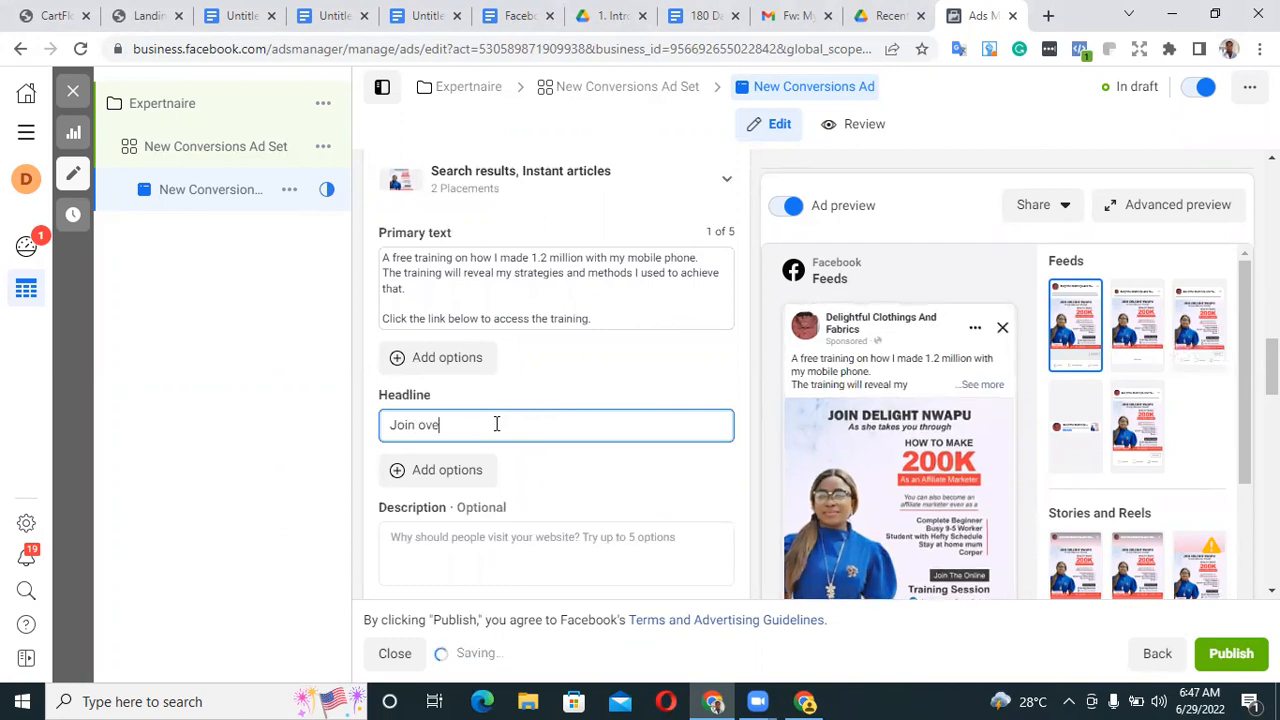
key("BackSpace")
key("BackSpace")
key("BackSpace")
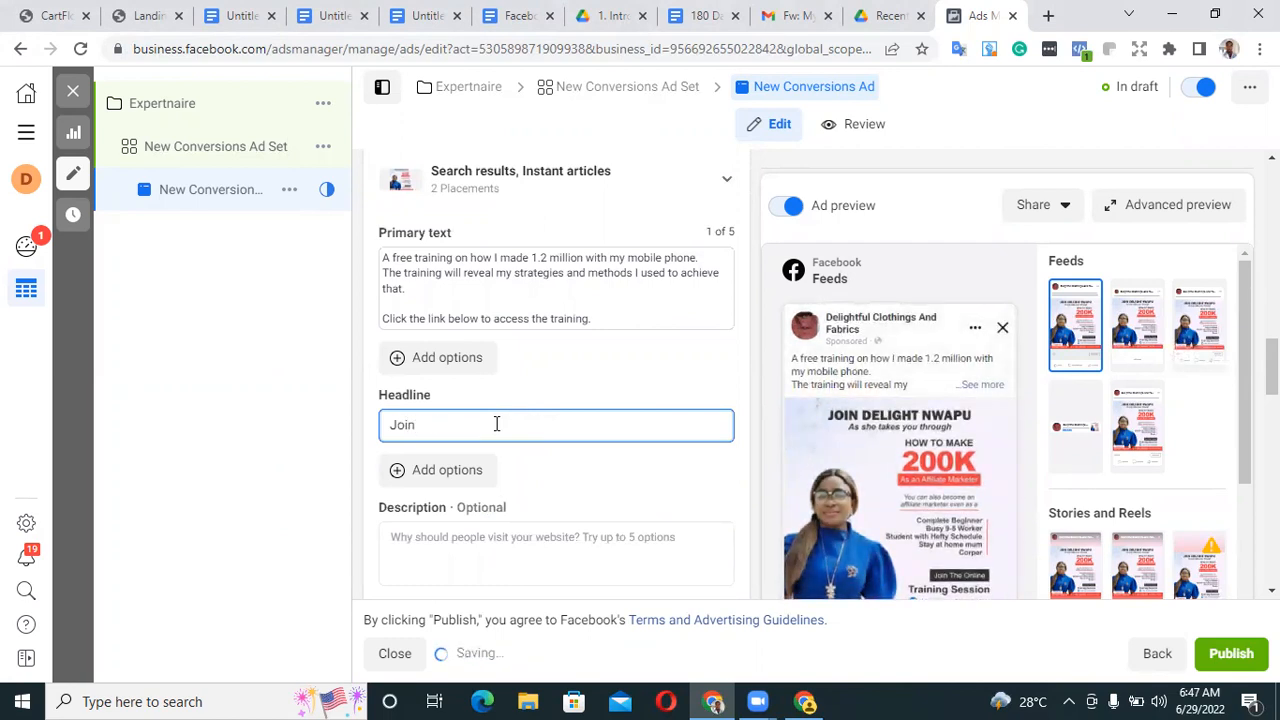
type("Over 1k ")
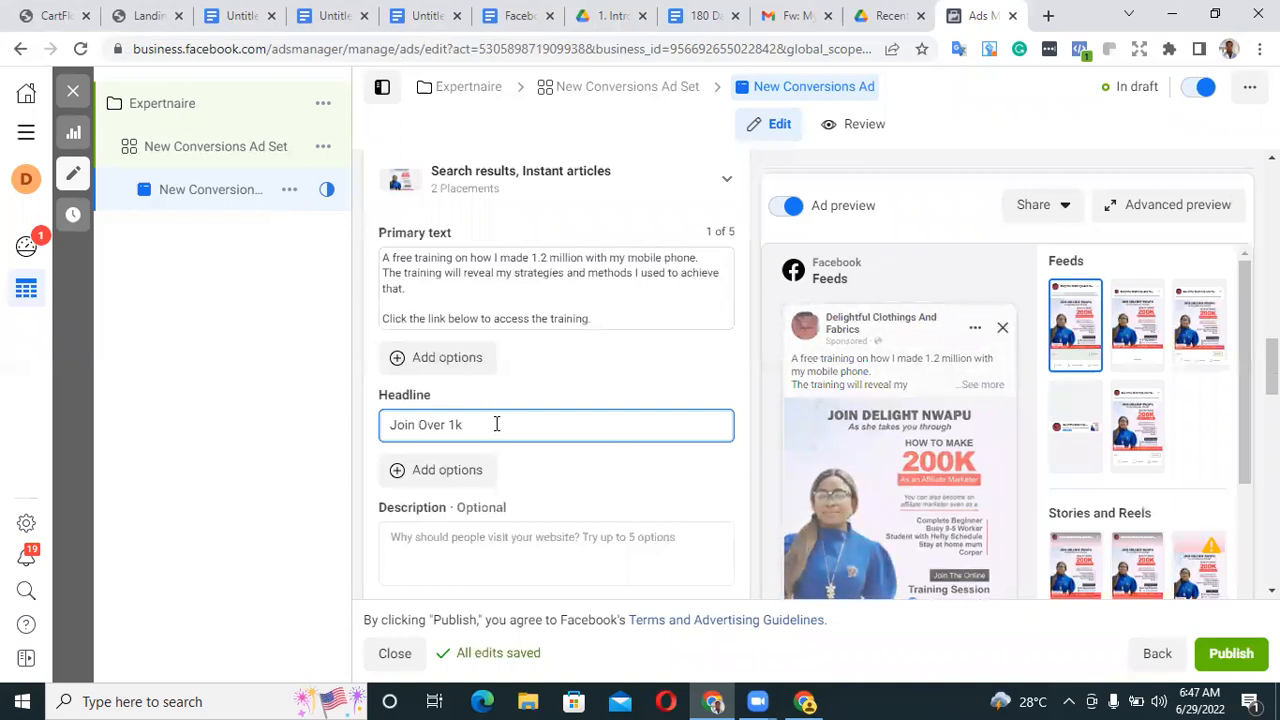
type("People Trained")
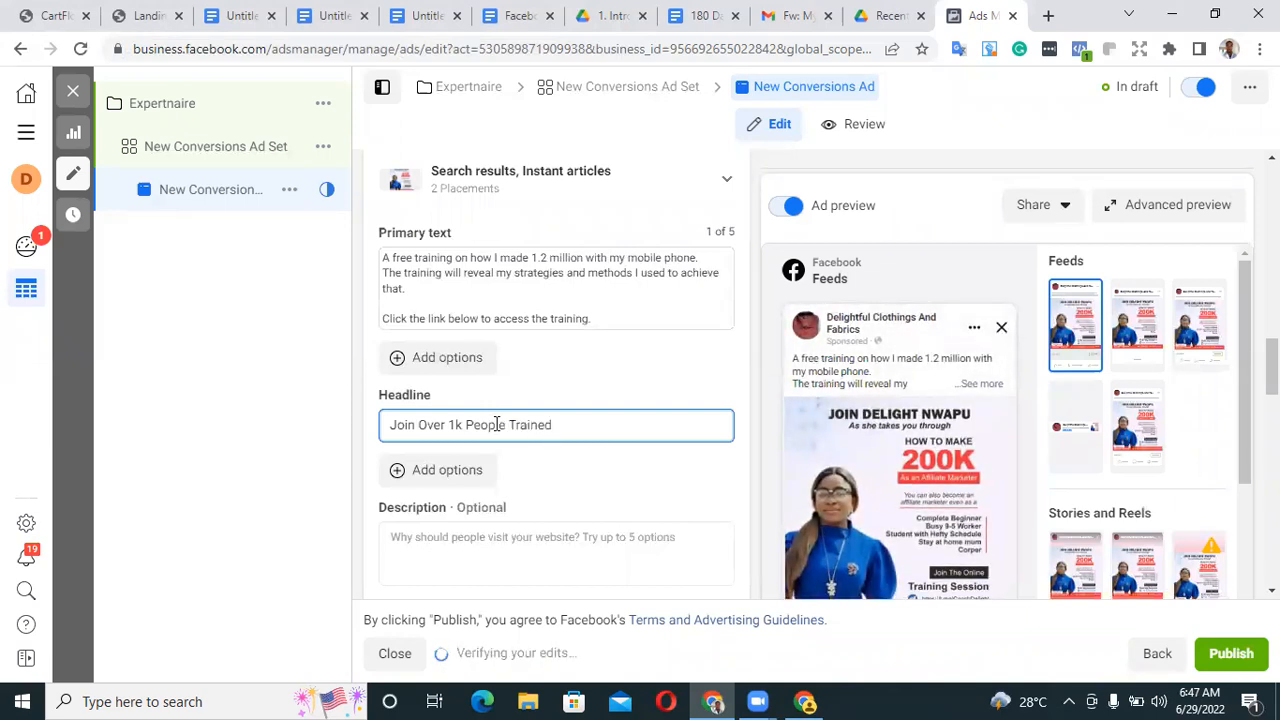
type(" So Far")
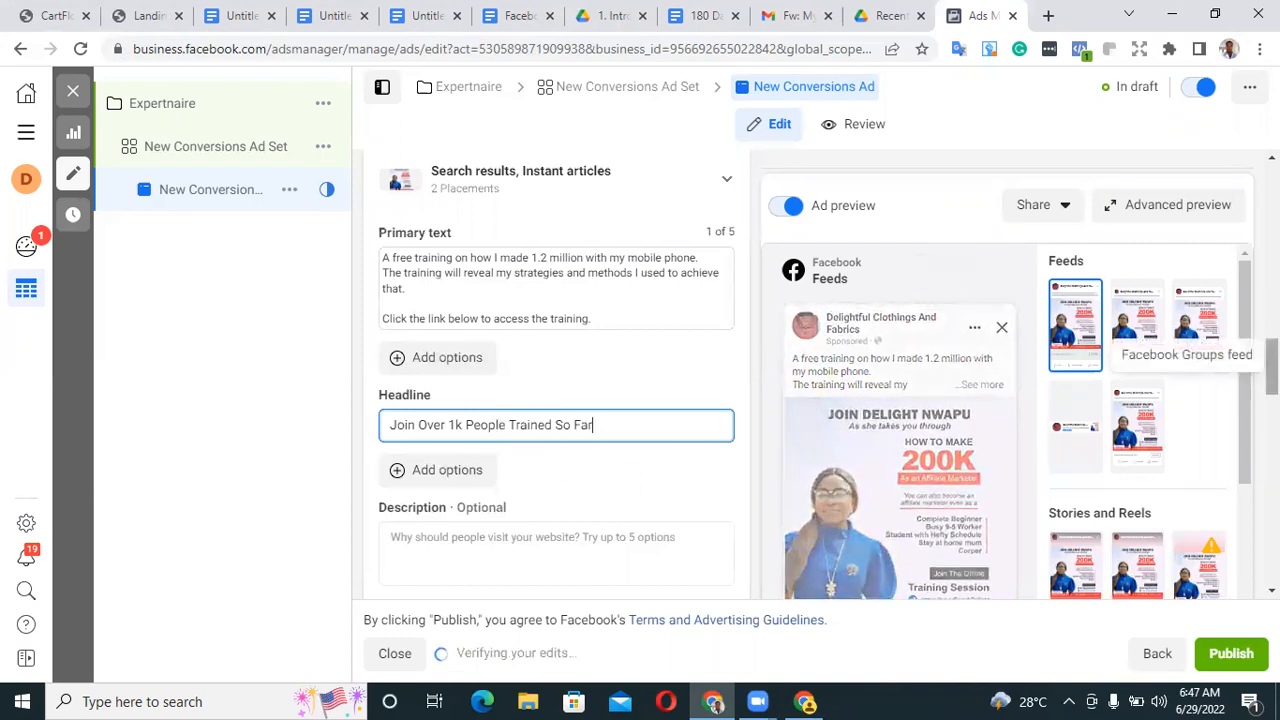
Enter the trainer's personal .com website address as the ad's Website URL destination
scroll(556, 380, "down", 10)
scroll(556, 380, "up", 2)
scroll(556, 380, "down", 5)
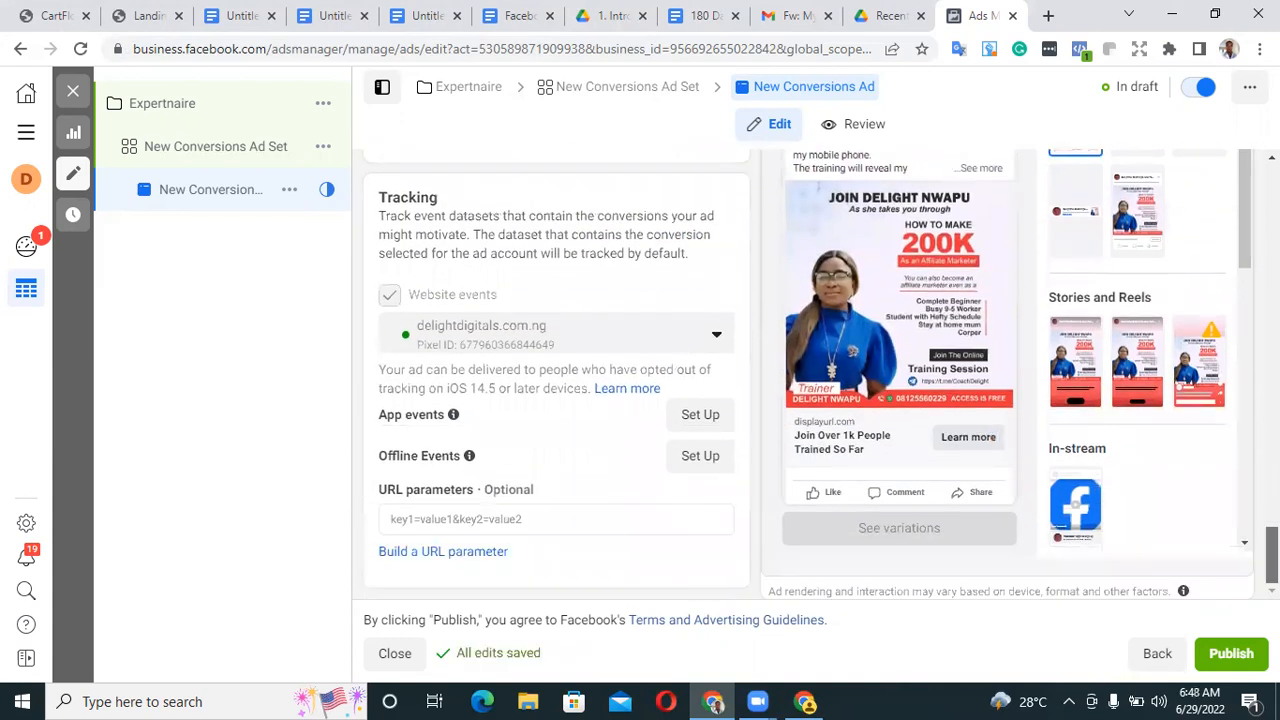
scroll(556, 380, "up", 5)
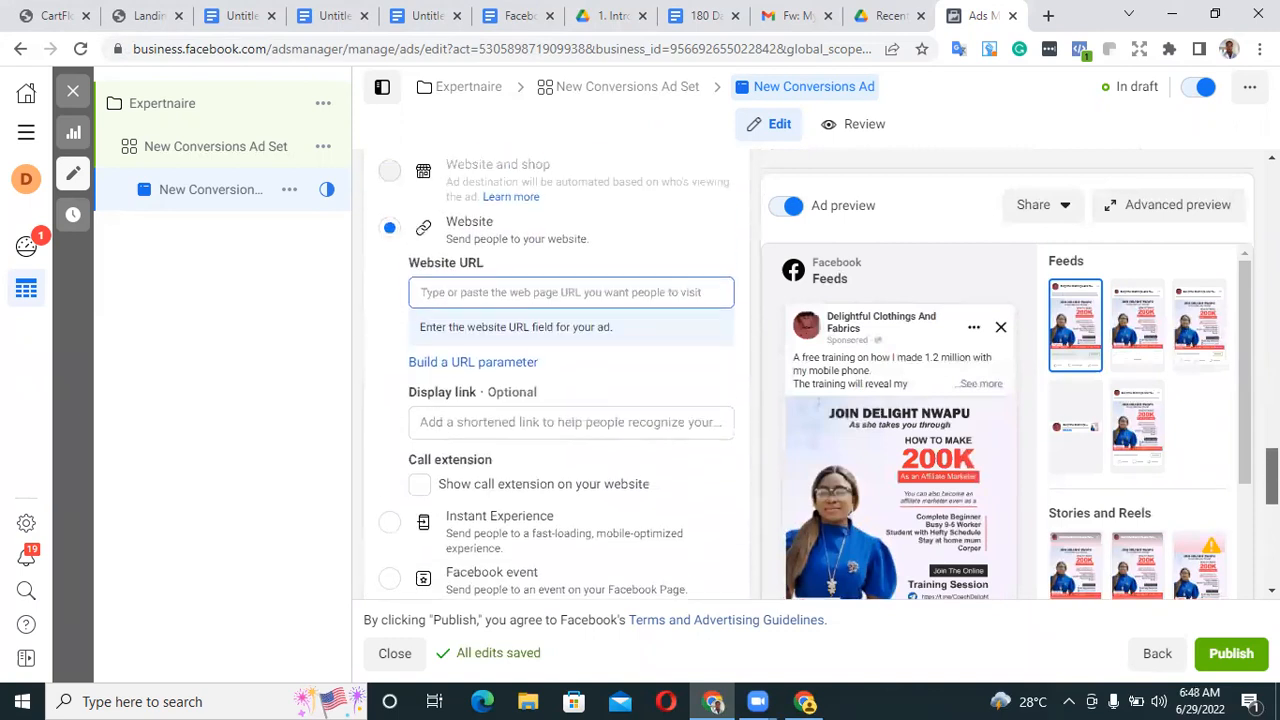
left_click(513, 296)
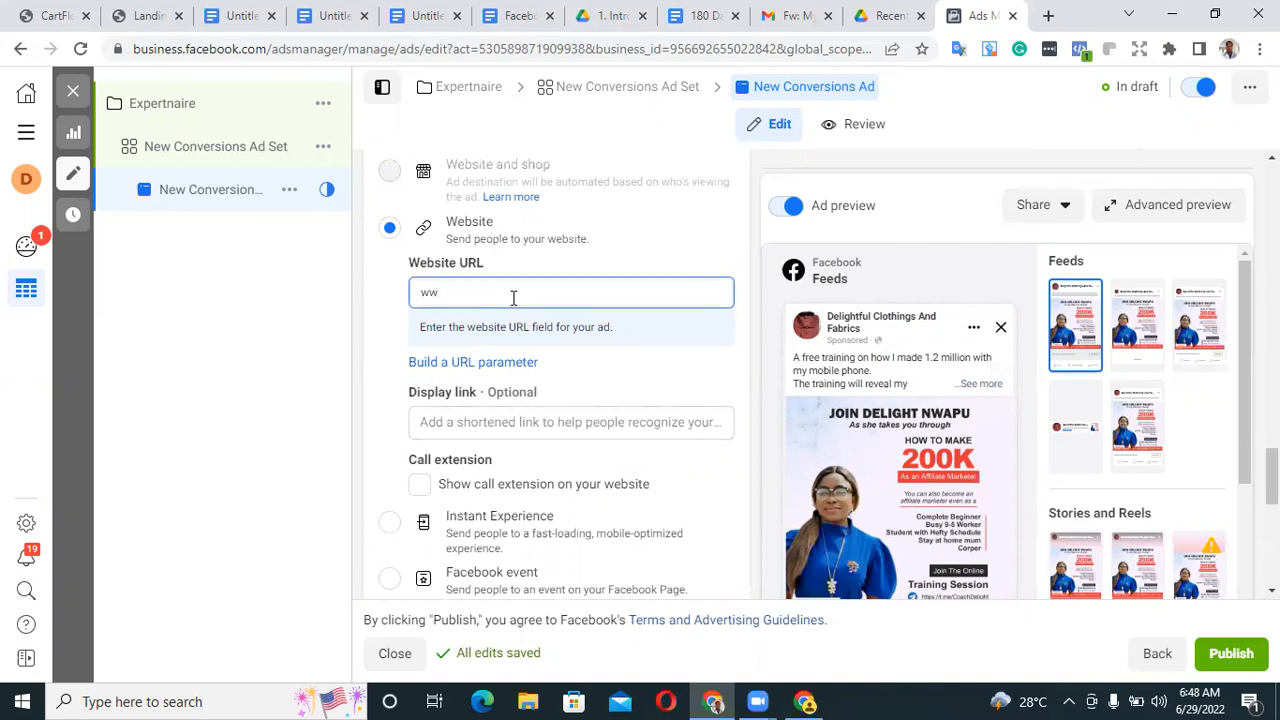
type("w.")
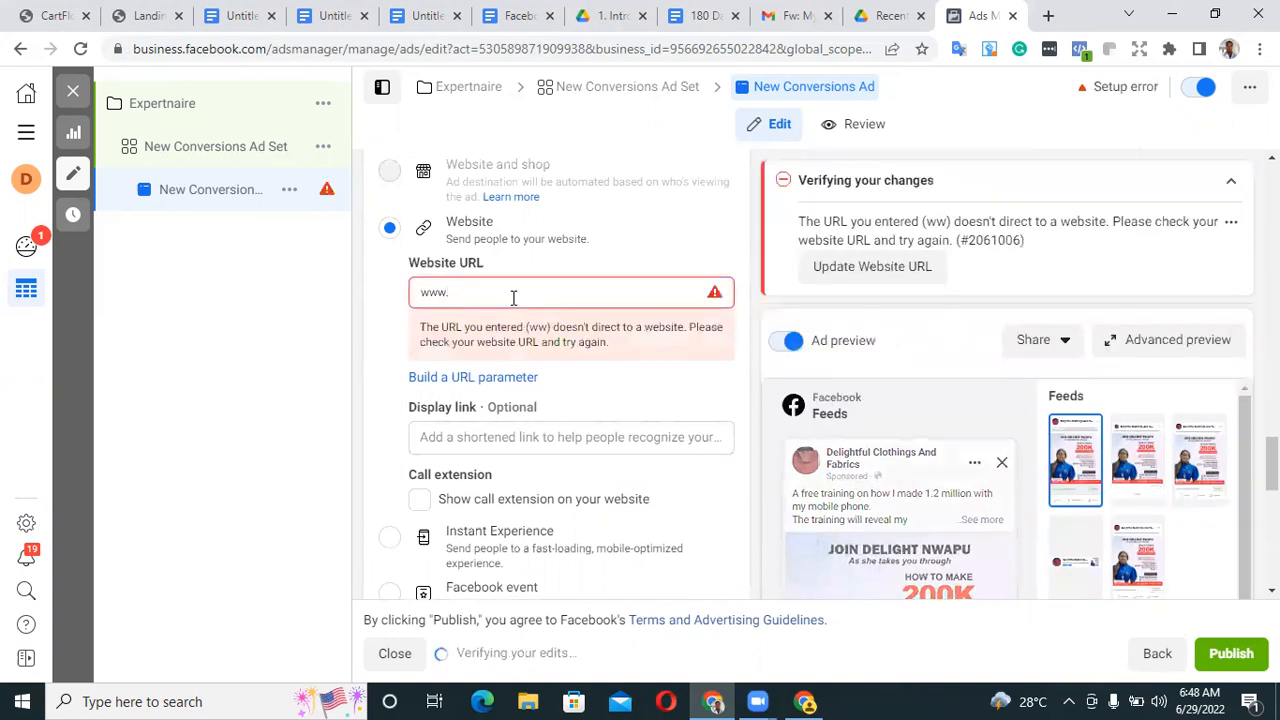
type("uche")
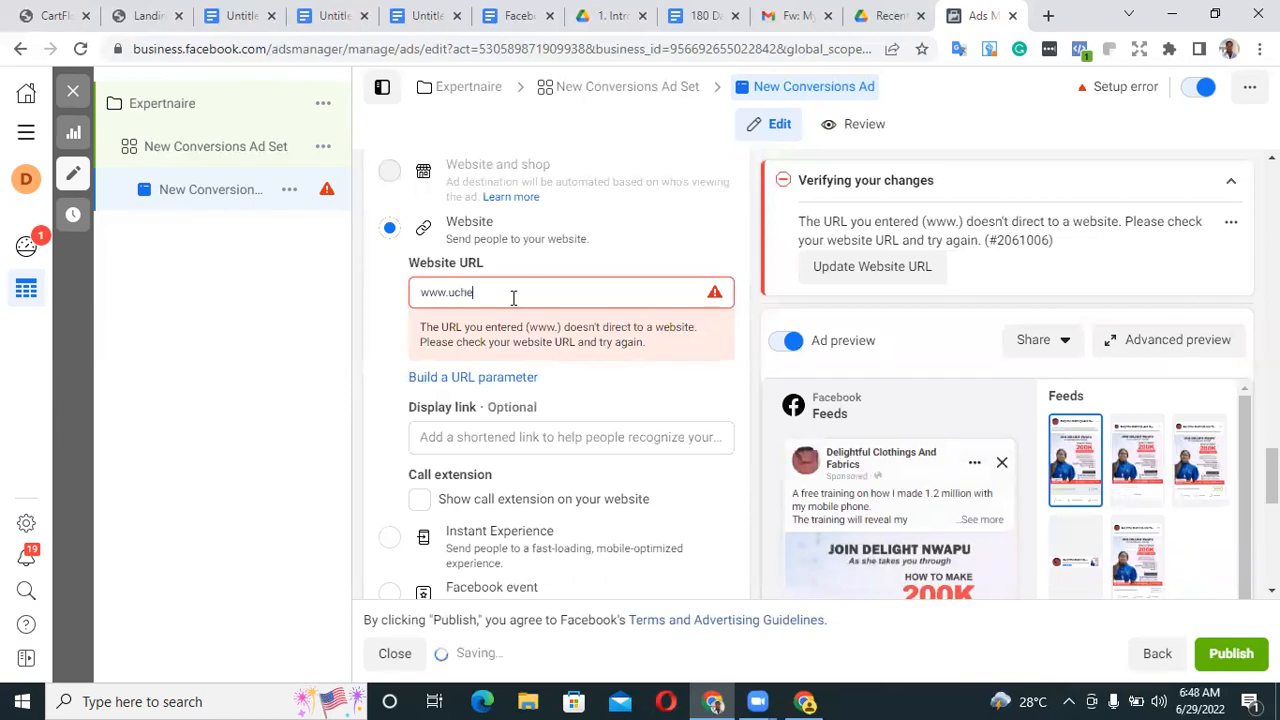
type("osefoh")
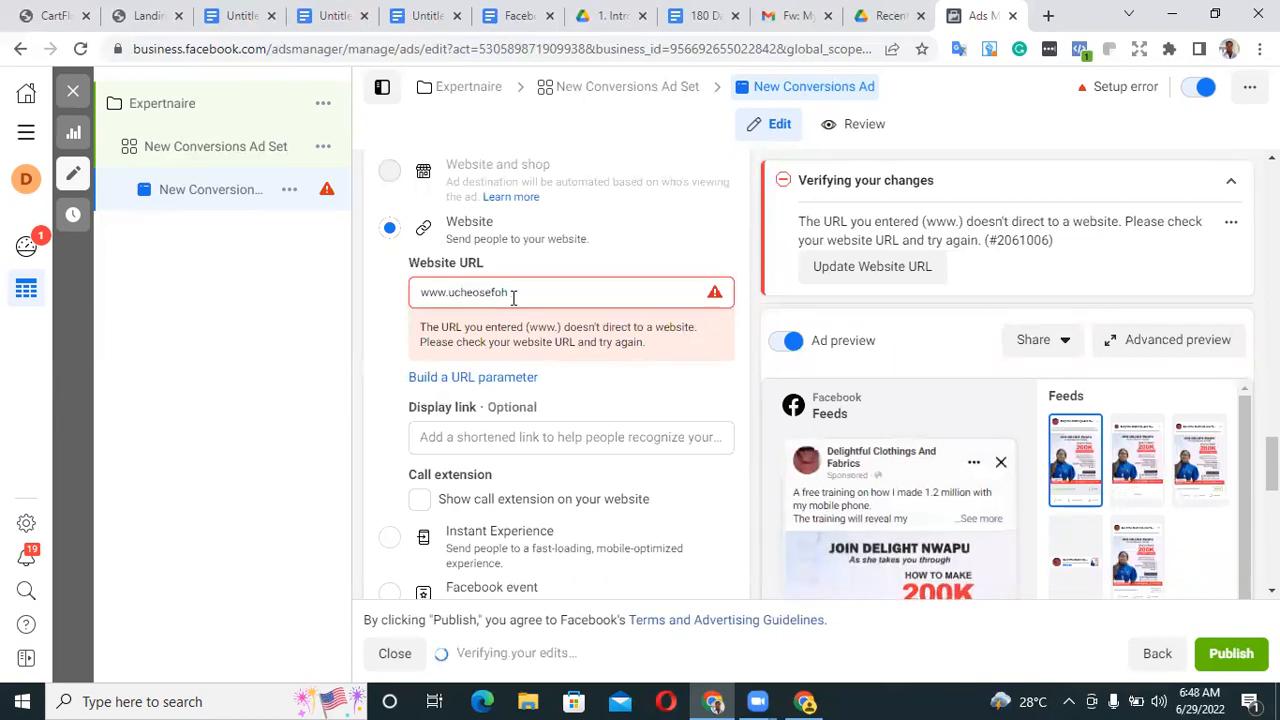
type(".com")
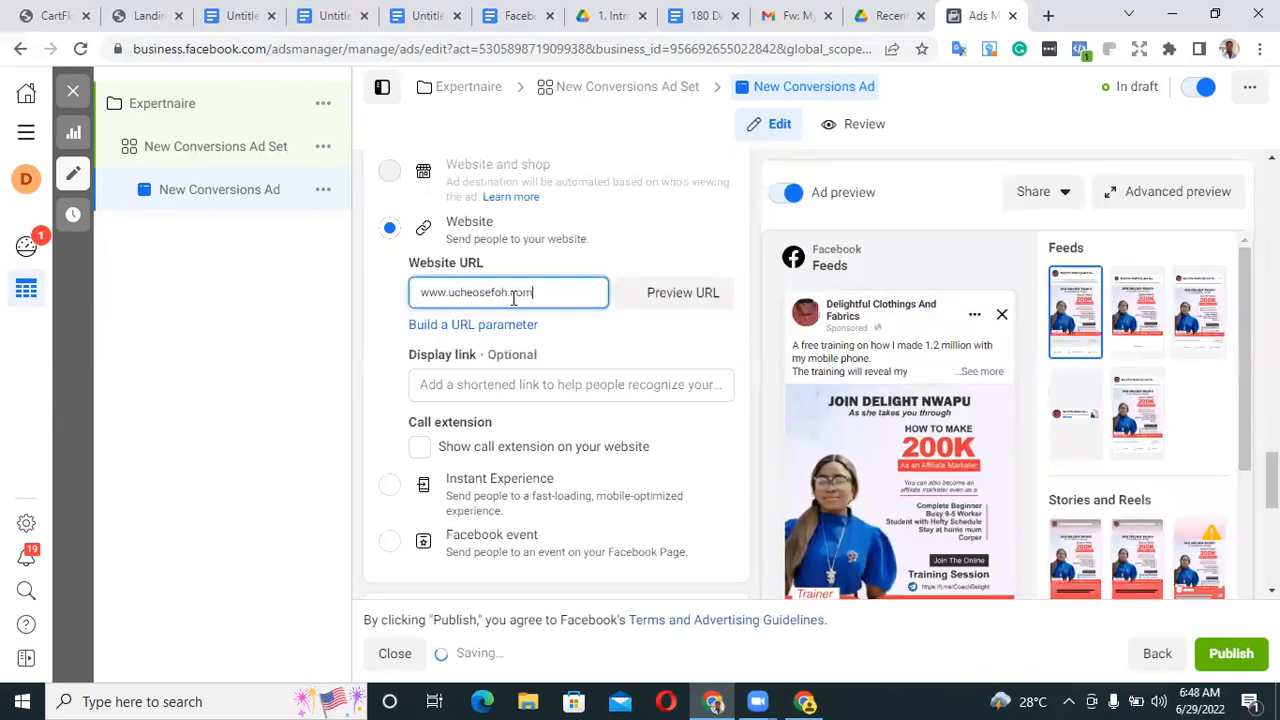
left_click(671, 352)
Exclude Audience Network rewarded videos and Audience Network in-stream videos from the original ad set's Apps and sites placements
scroll(671, 352, "down", 10)
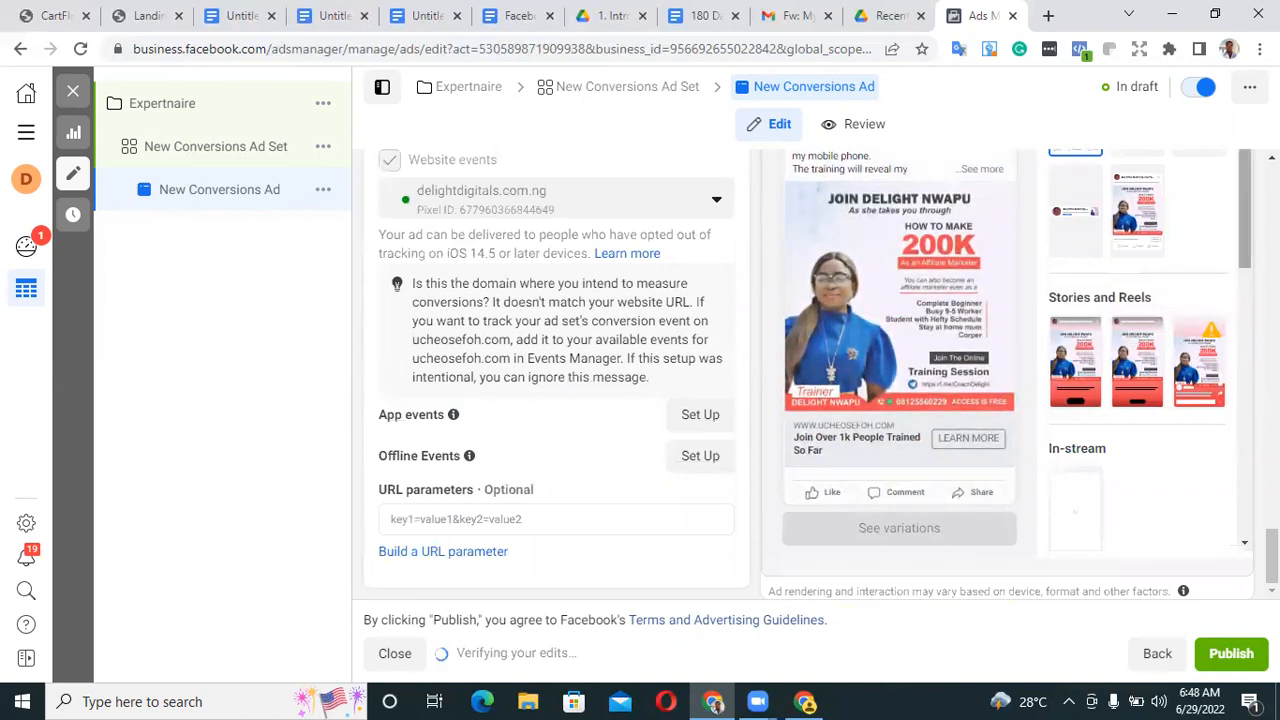
scroll(1137, 350, "down", 5)
scroll(1225, 470, "down", 2)
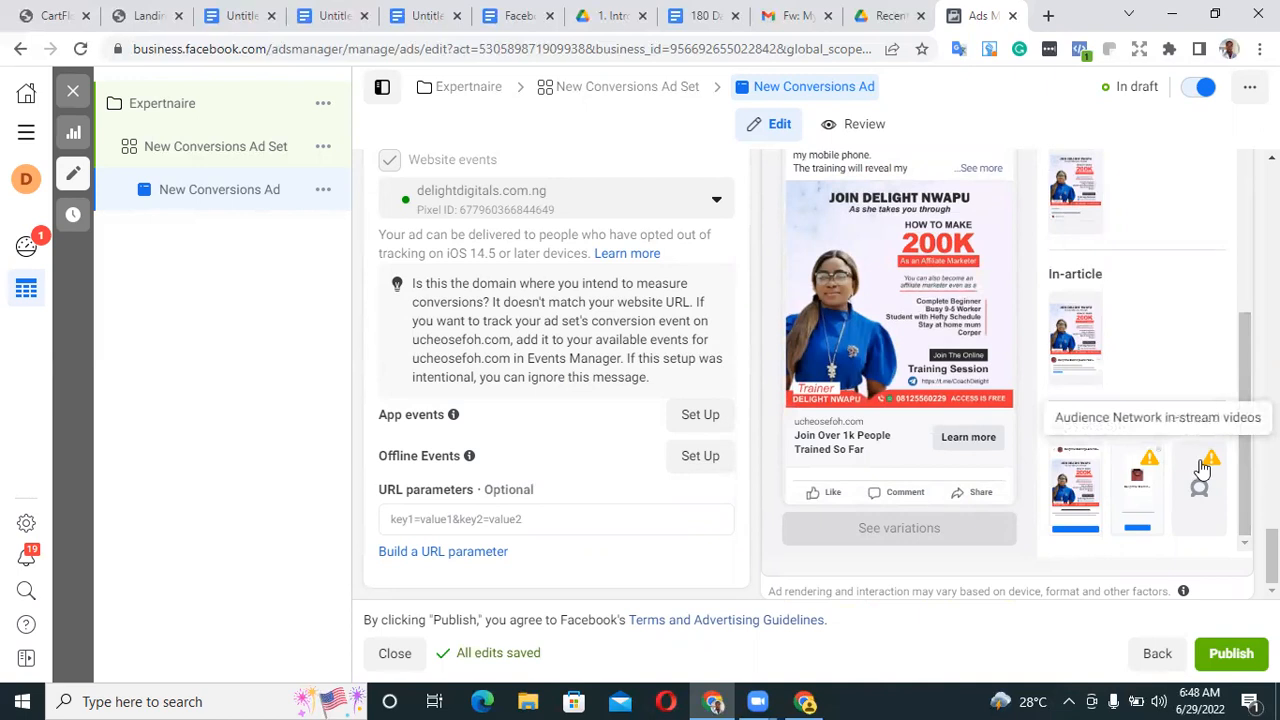
left_click(232, 160)
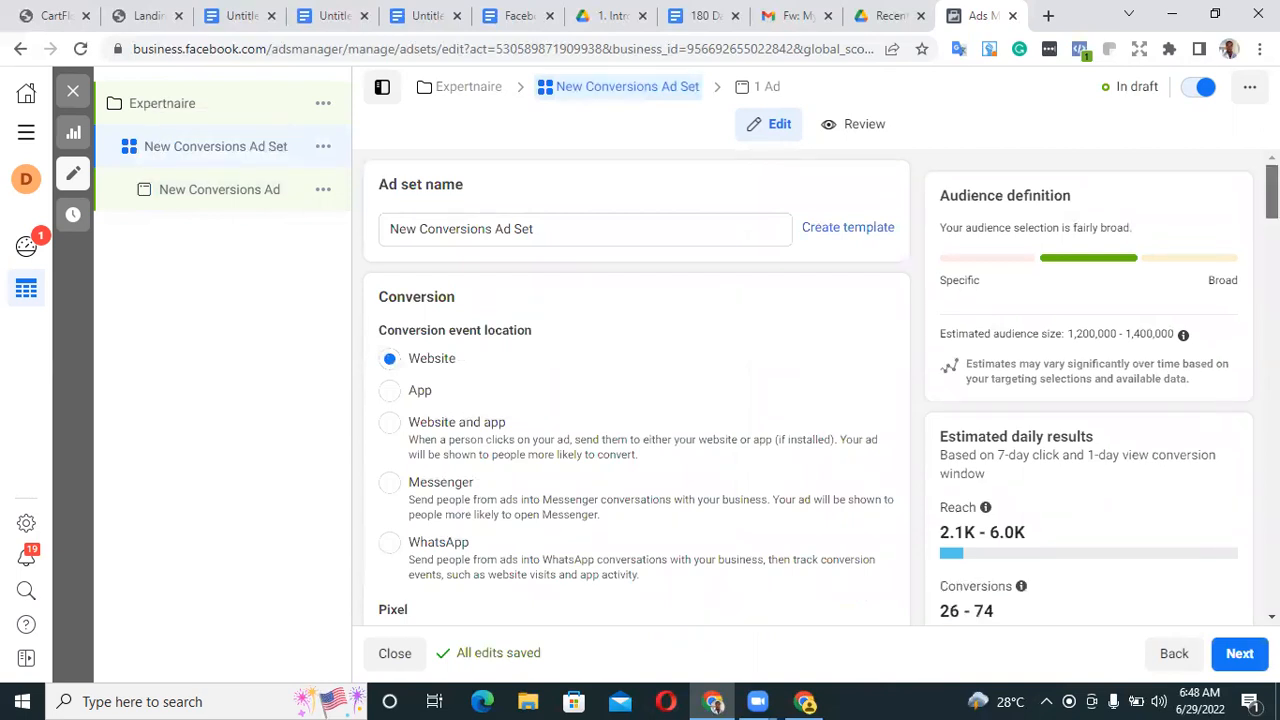
scroll(636, 390, "down", 20)
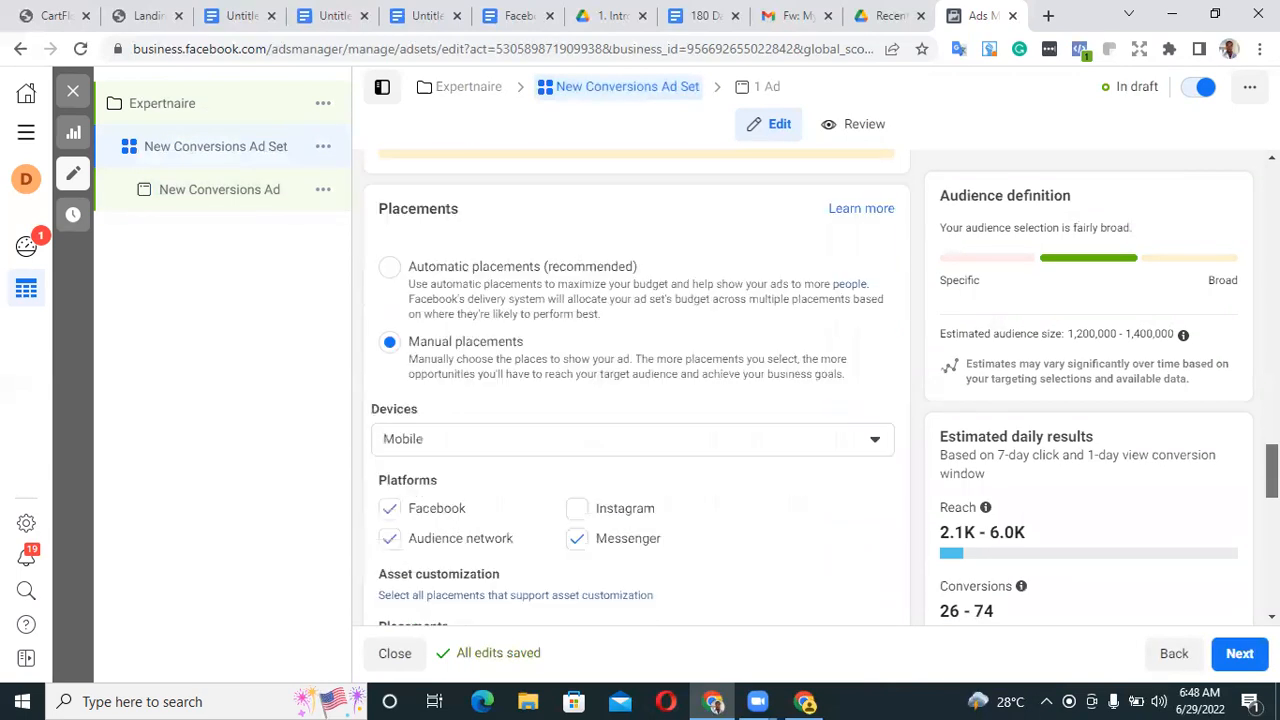
scroll(636, 390, "down", 10)
scroll(636, 390, "up", 4)
scroll(610, 371, "up", 2)
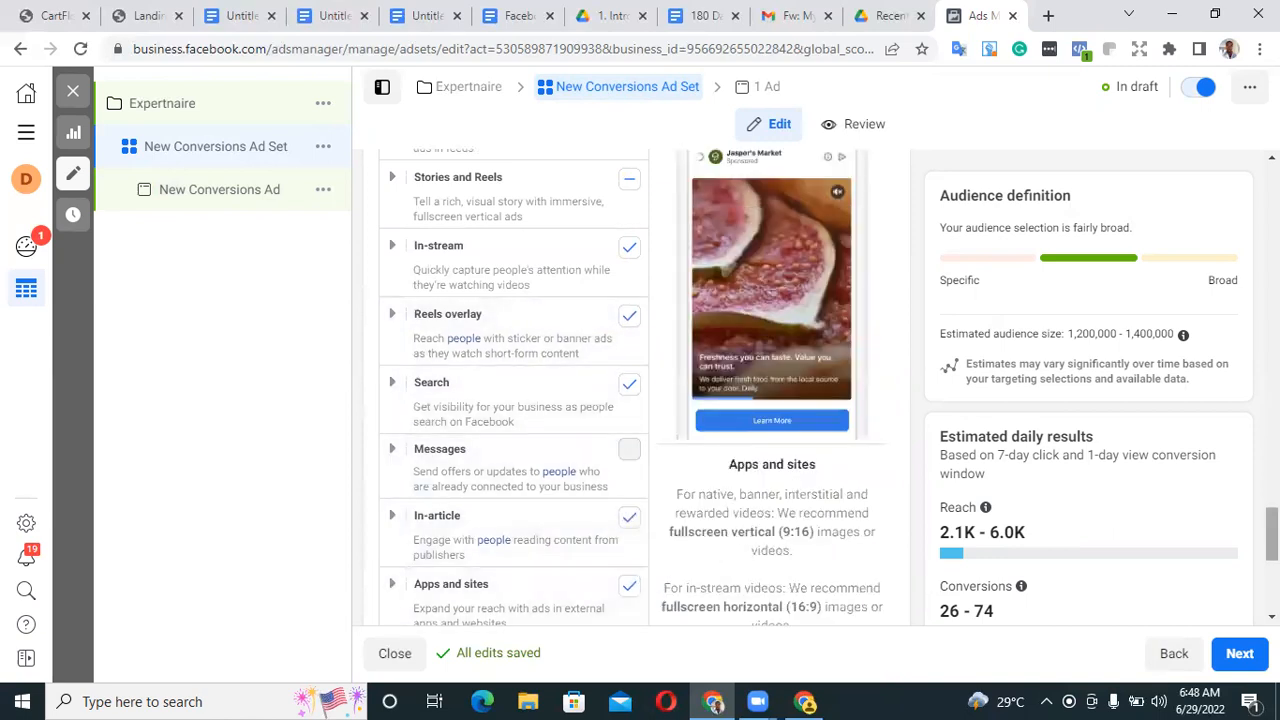
scroll(540, 540, "down", 2)
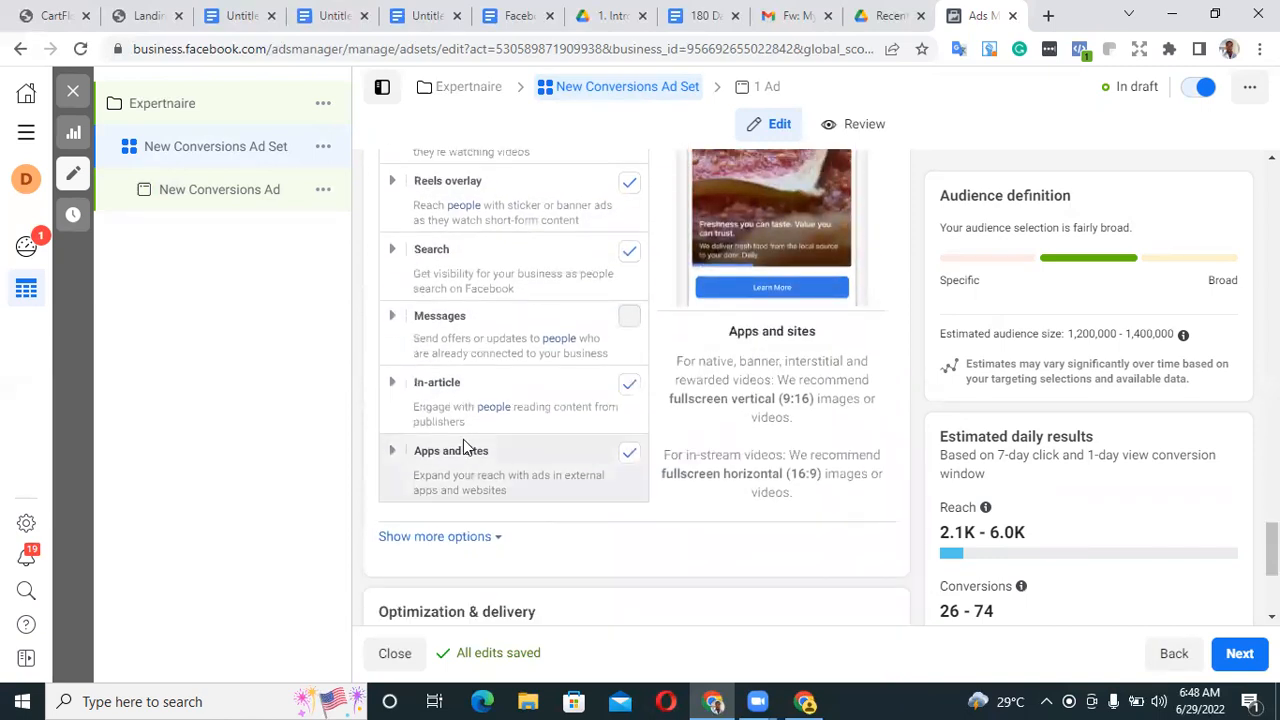
left_click(391, 452)
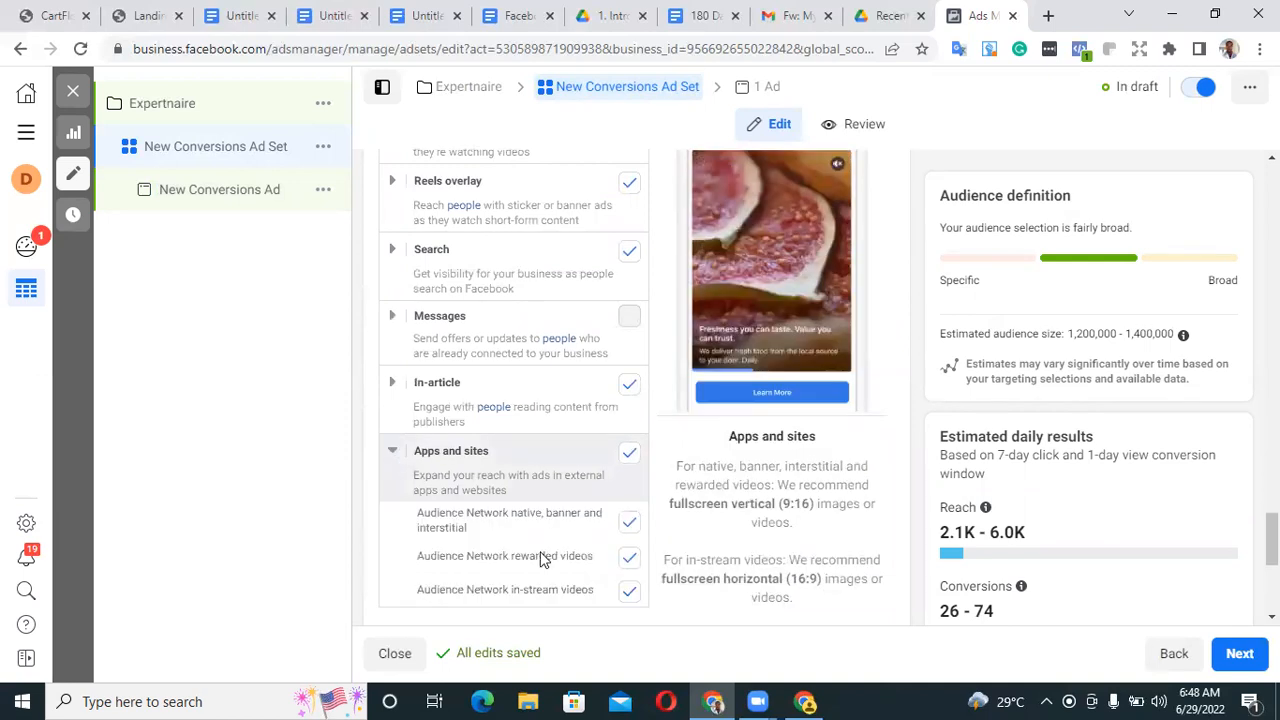
left_click(632, 597)
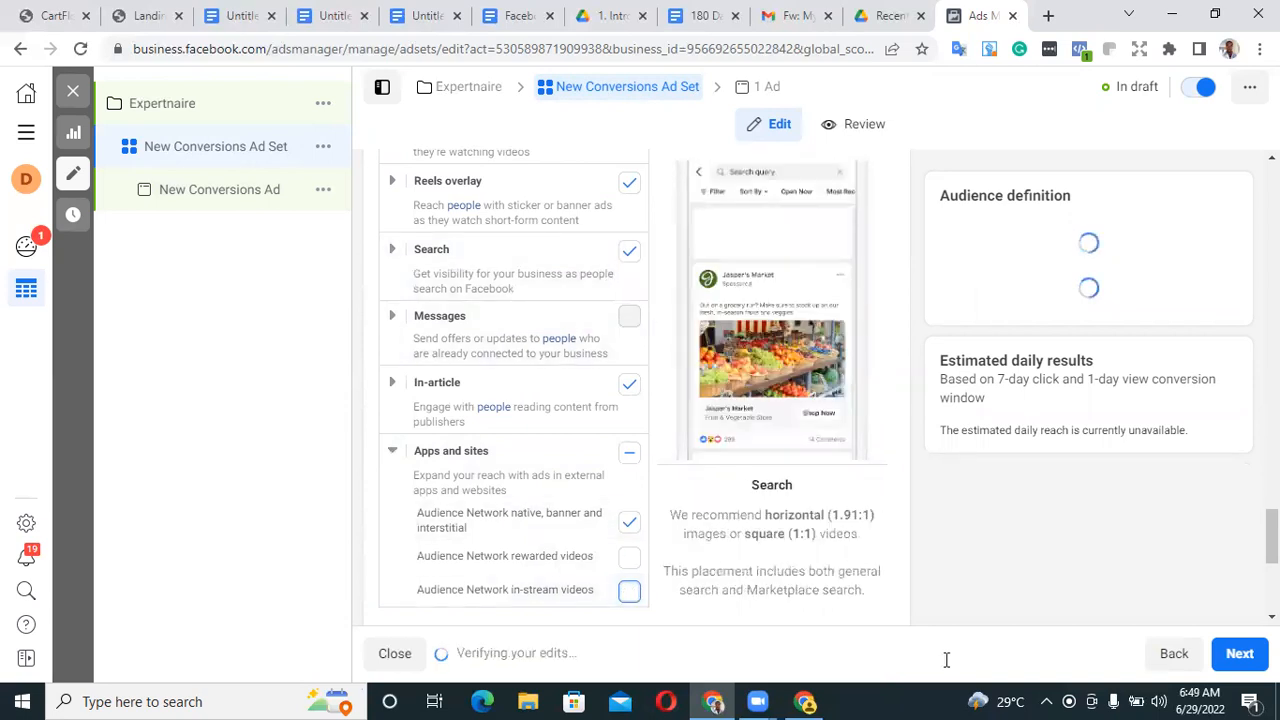
Return to the ad and set its call to action to "Sign up"
left_click(1238, 654)
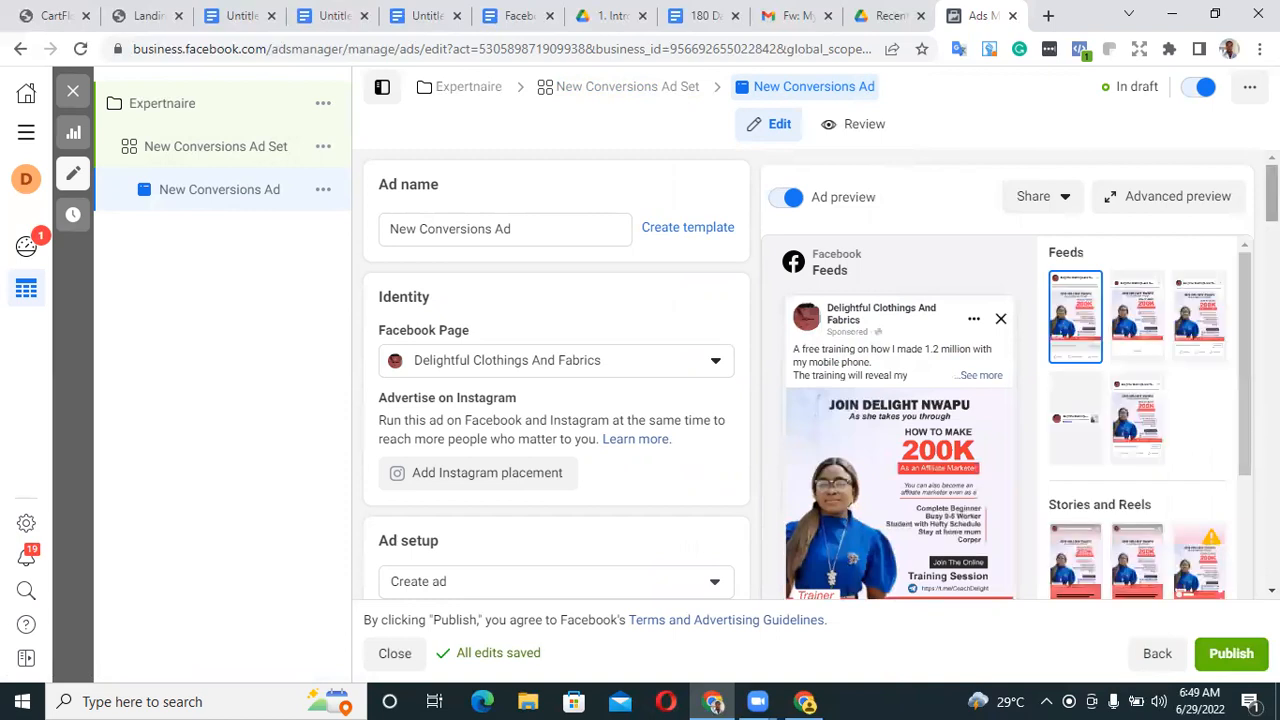
scroll(556, 400, "down", 7)
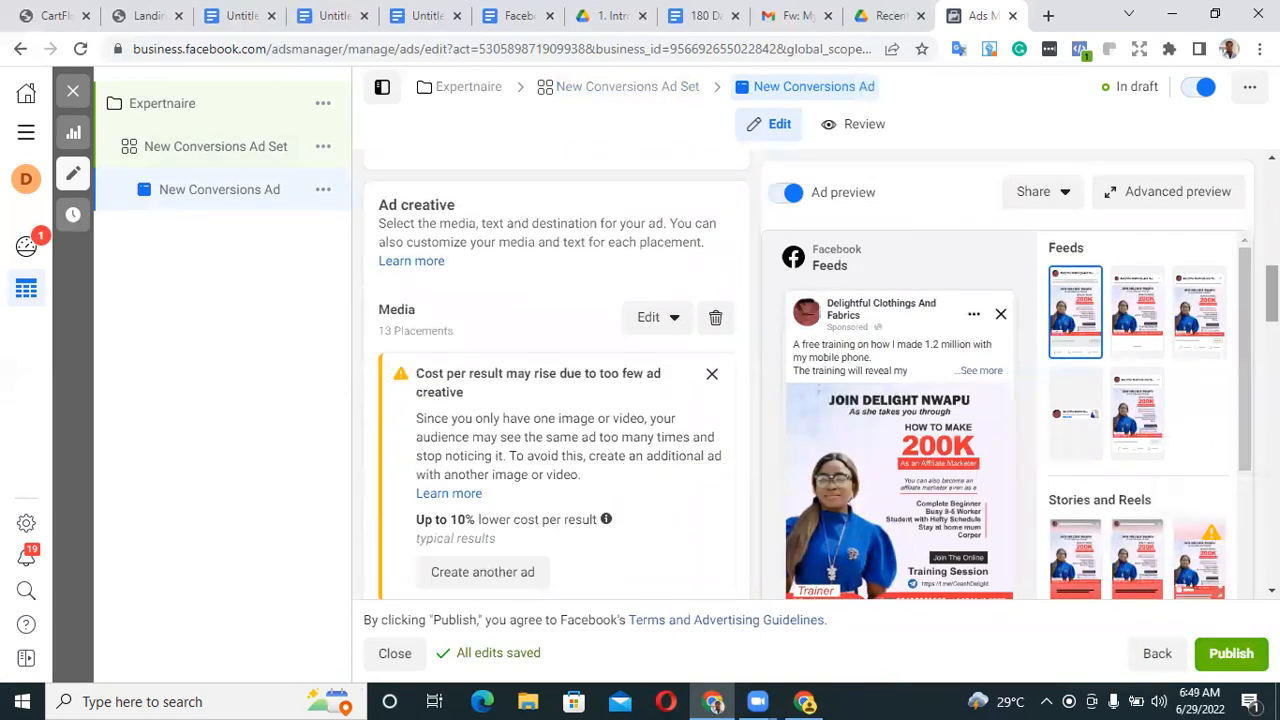
left_click_drag(1243, 396, 1243, 454)
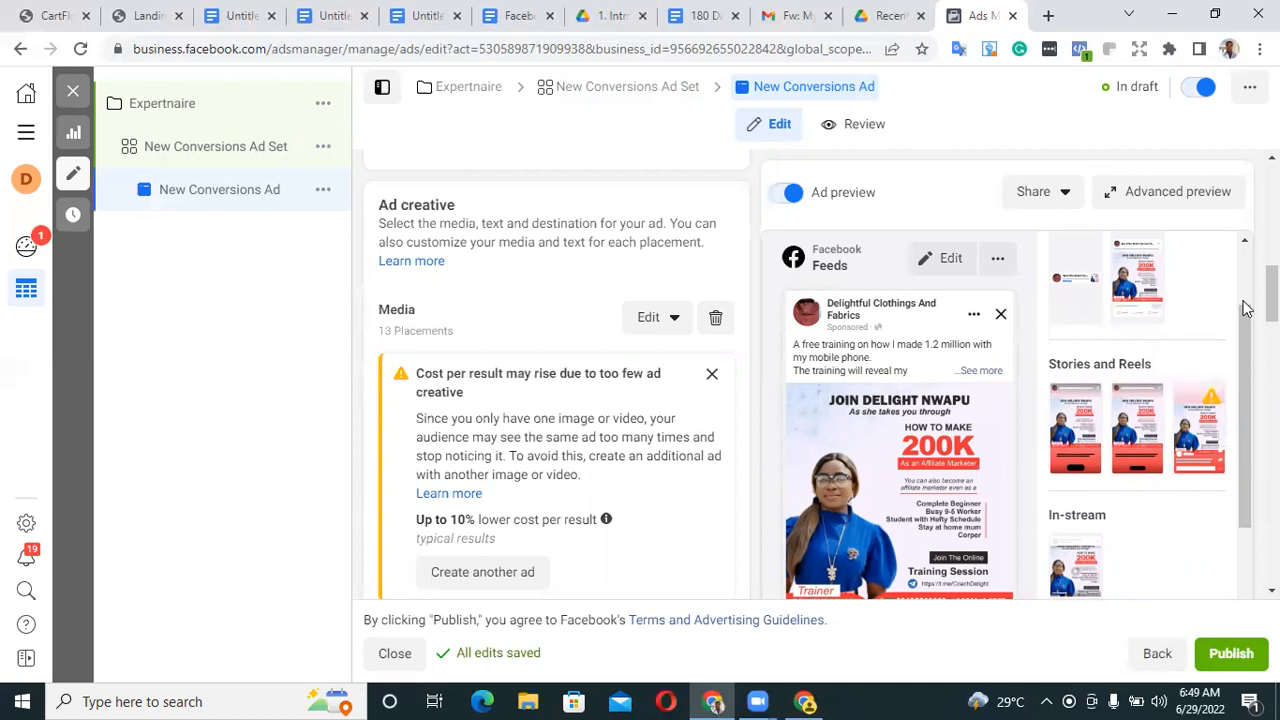
left_click_drag(1272, 293, 1272, 396)
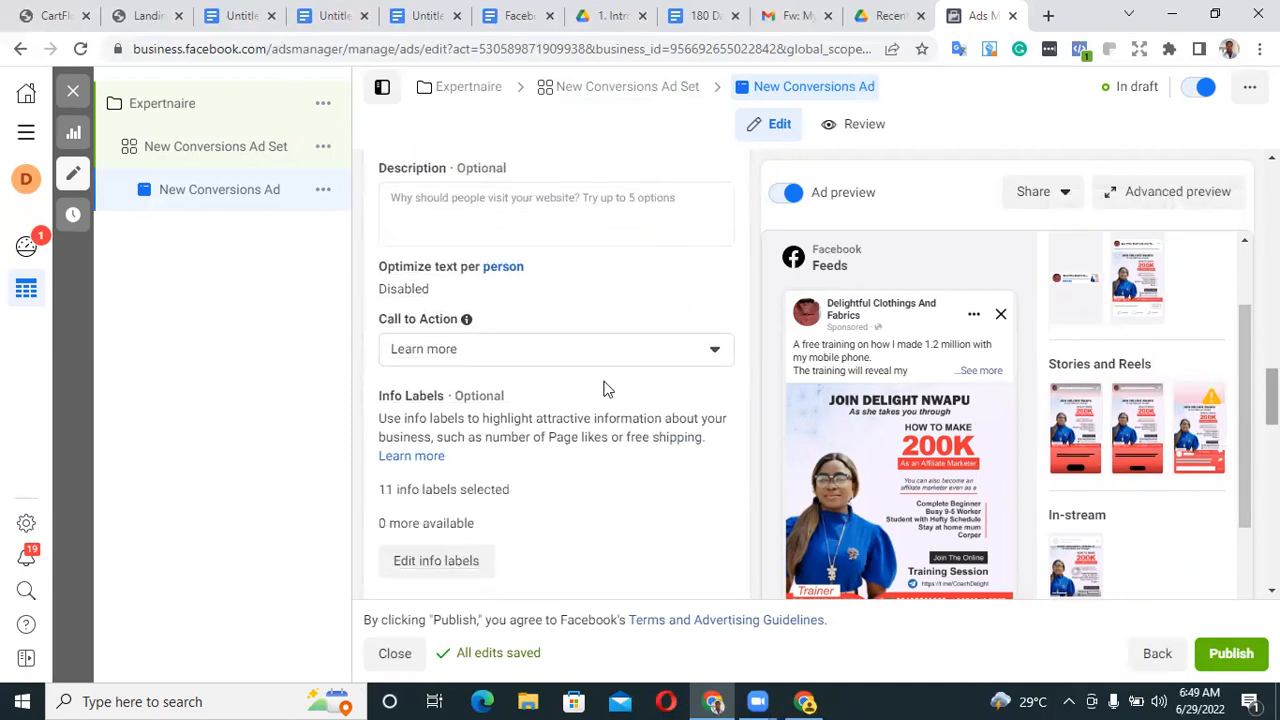
left_click(553, 360)
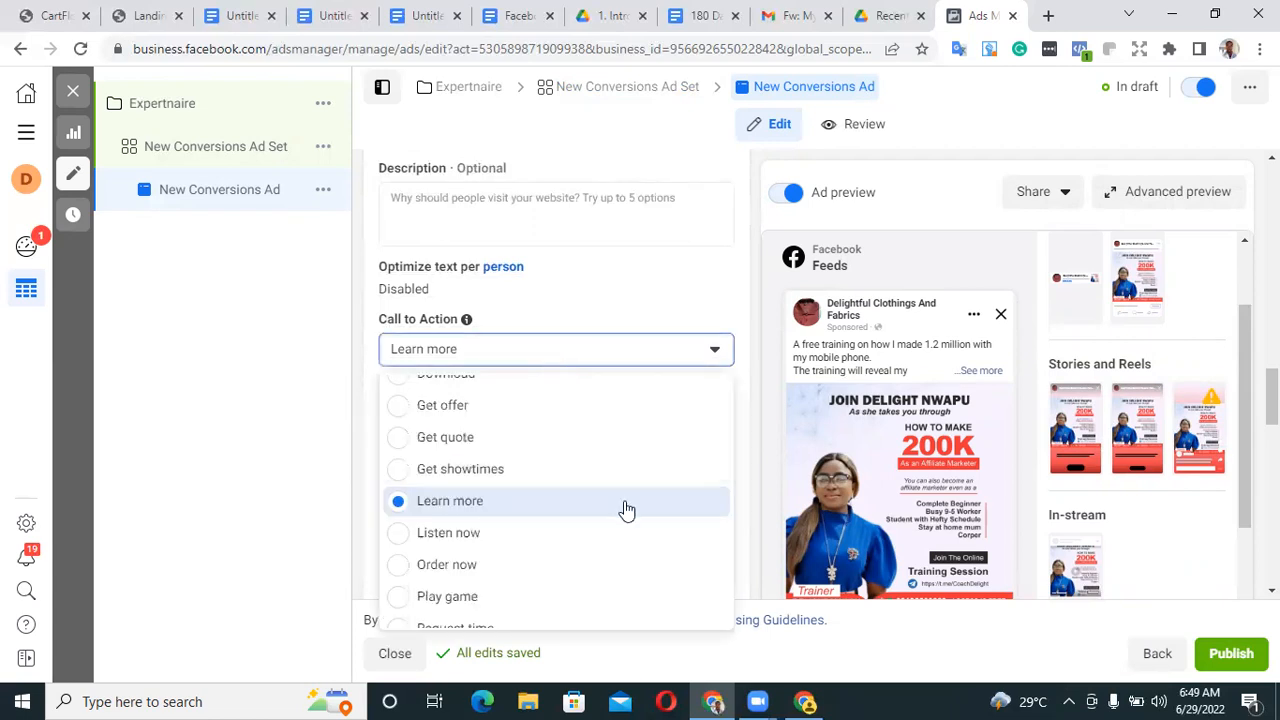
scroll(626, 510, "down", 1)
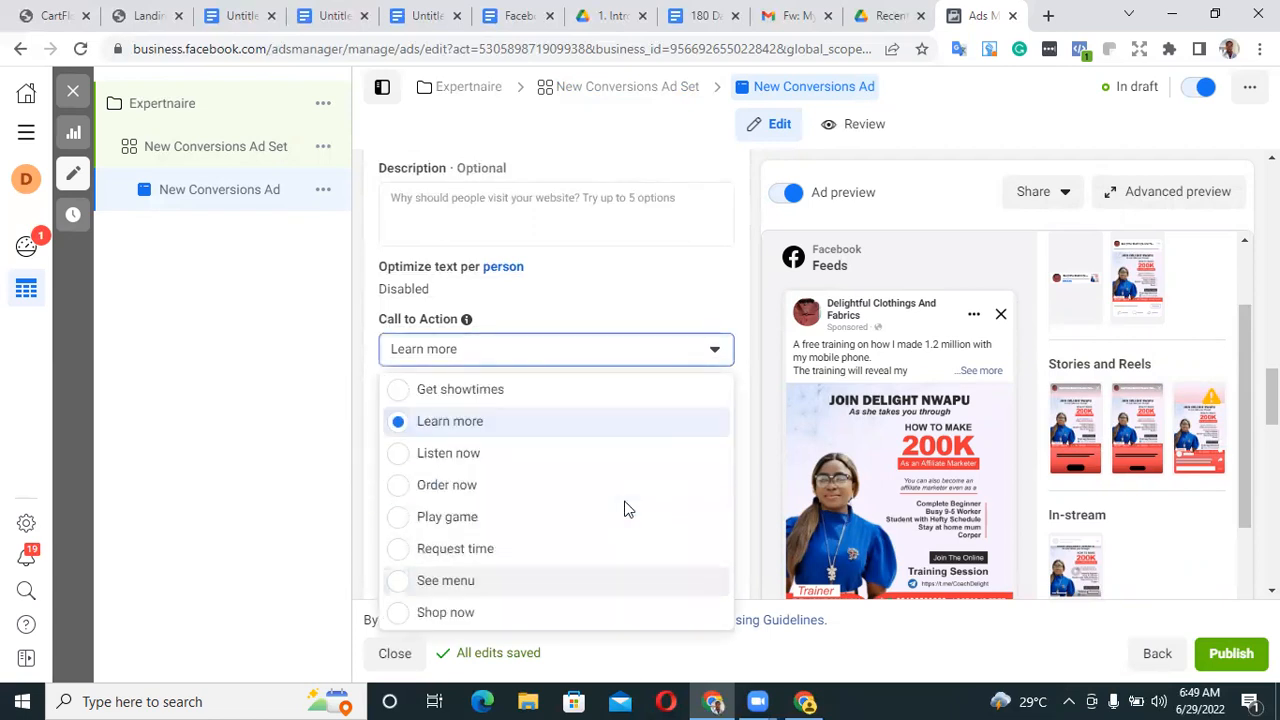
key("Down")
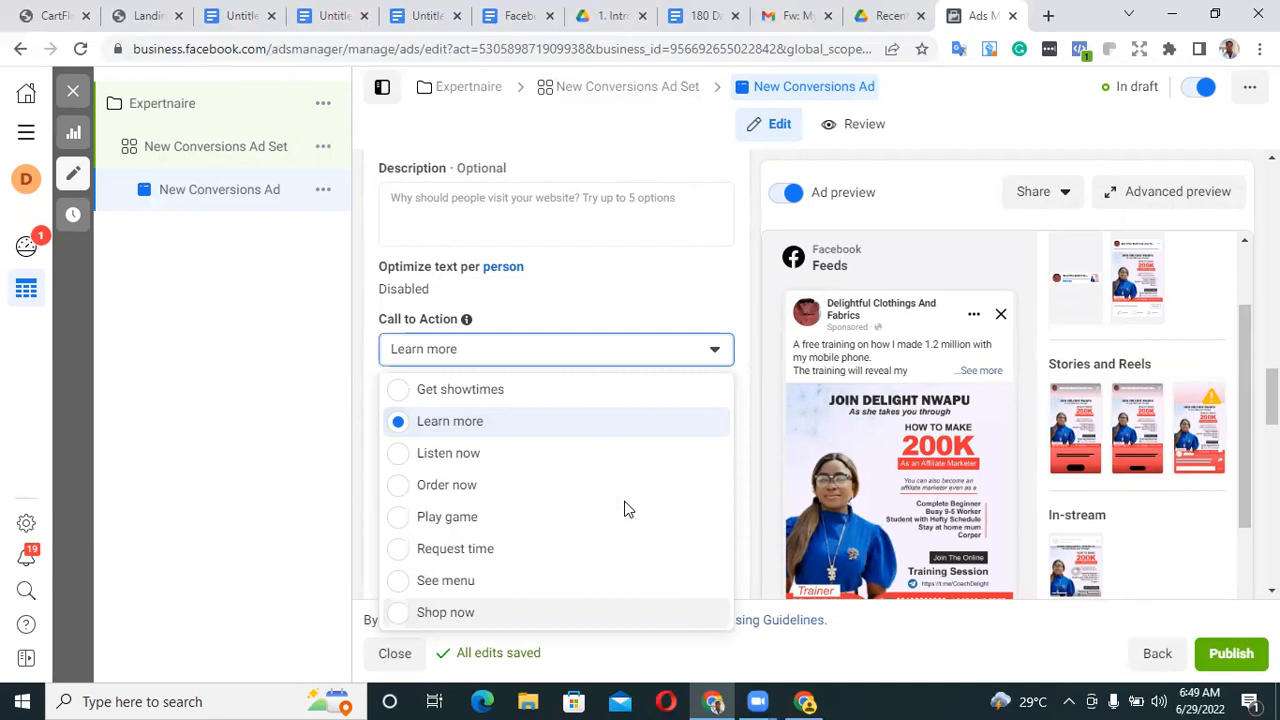
scroll(626, 510, "up", 3)
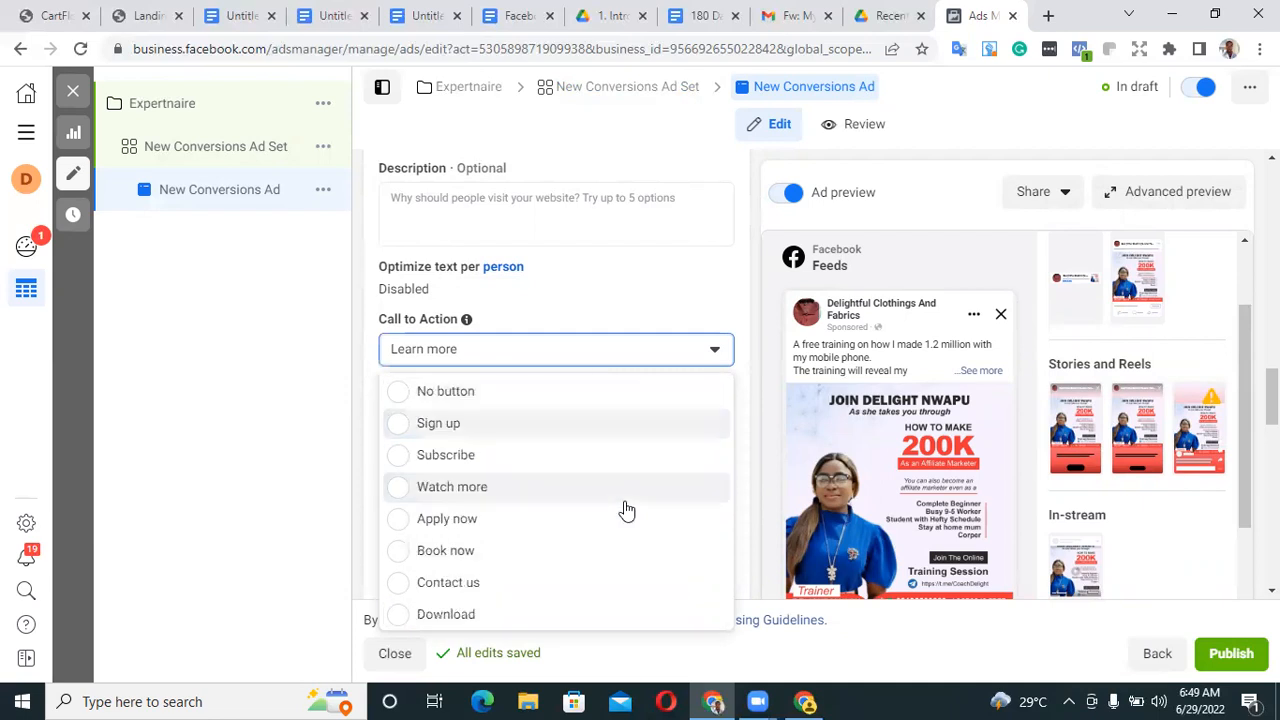
left_click(500, 436)
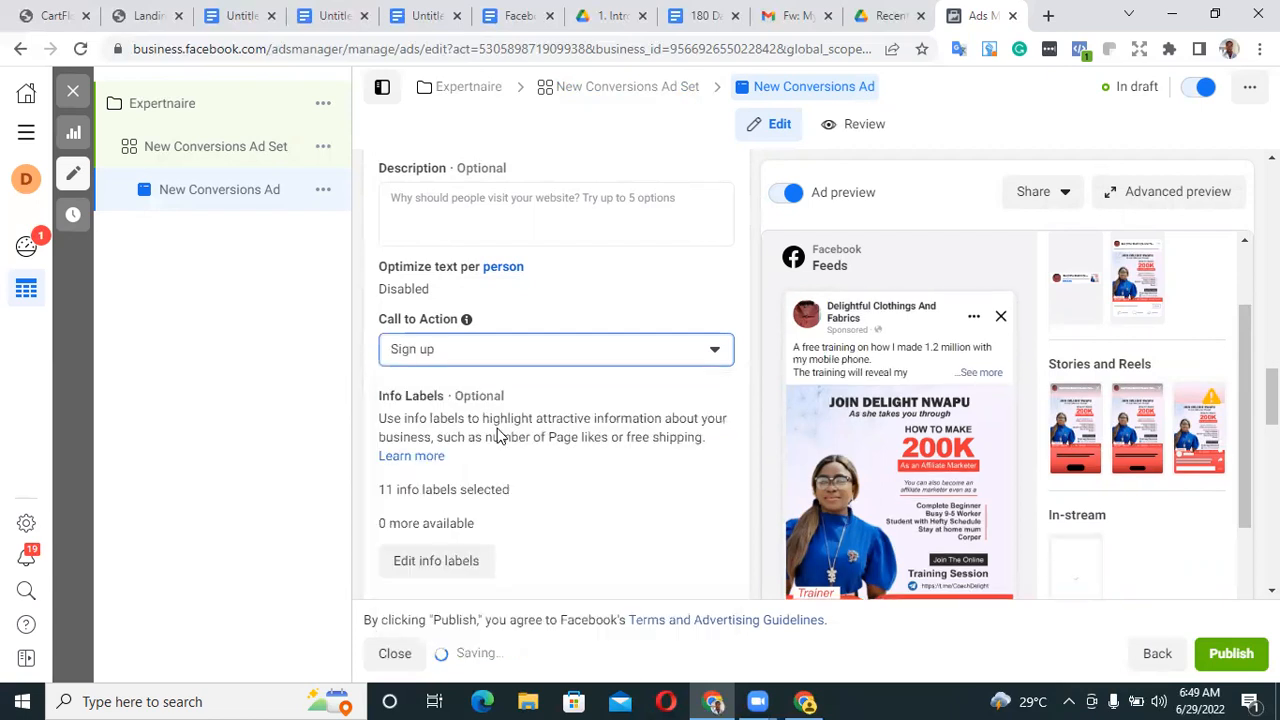
Check the ad's destination and tracking settings, publish the campaign with its ad set and ad, and dismiss the notification
scroll(556, 380, "down", 10)
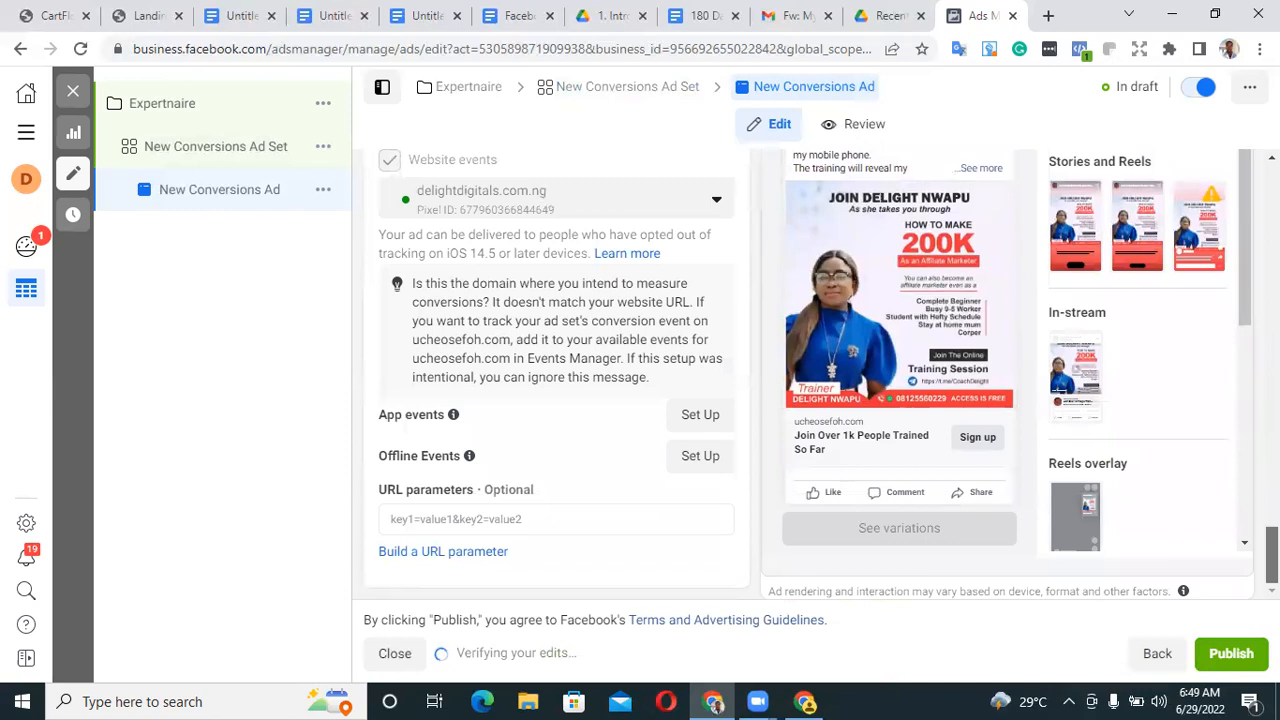
scroll(556, 380, "up", 8)
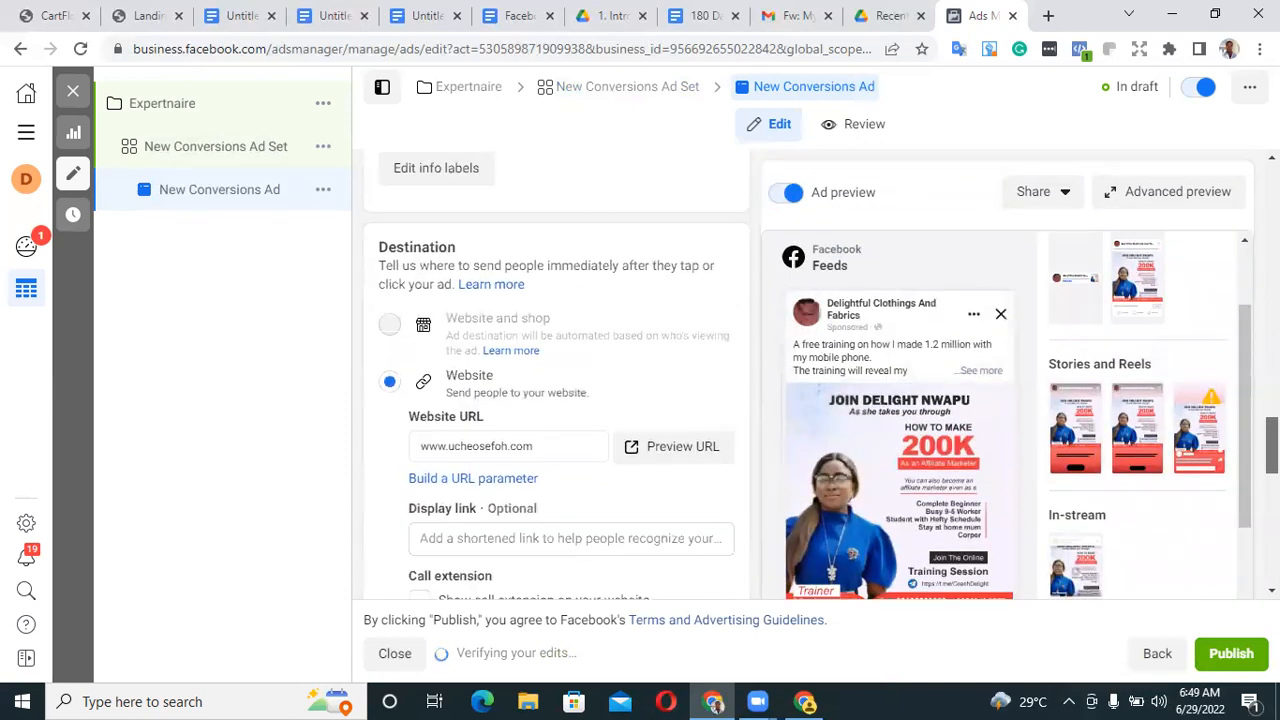
scroll(556, 380, "down", 8)
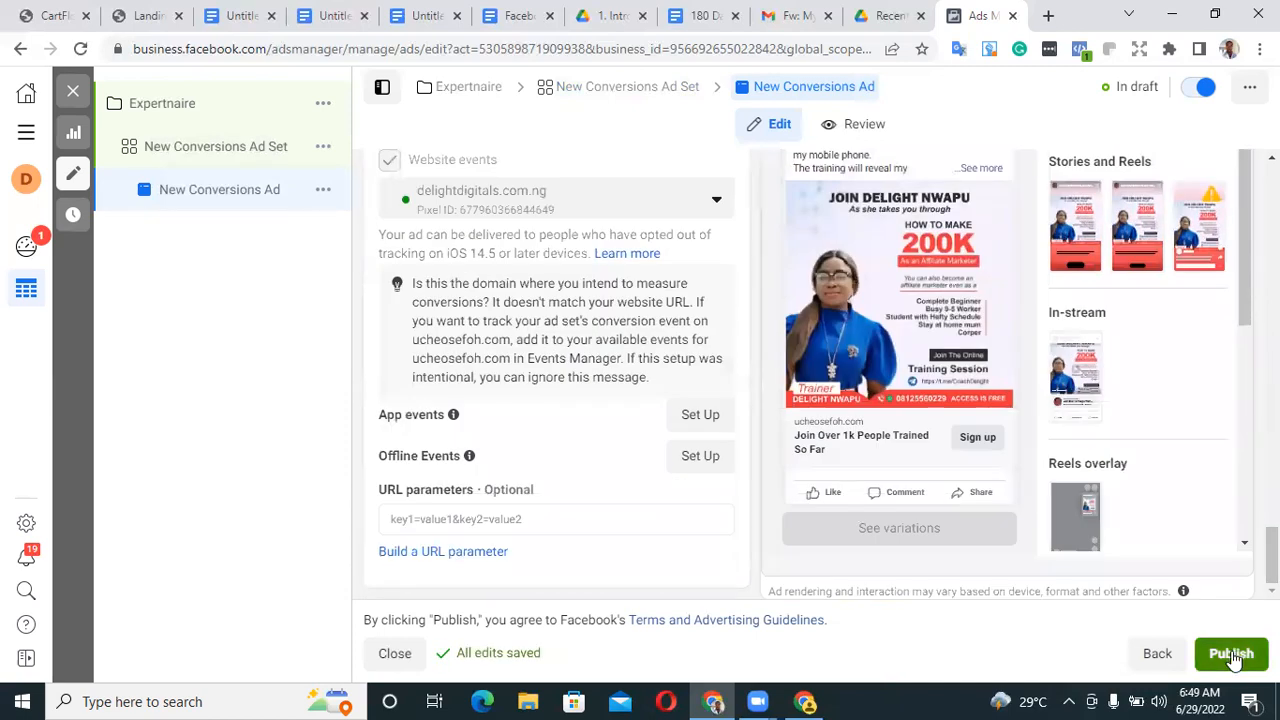
left_click(1232, 655)
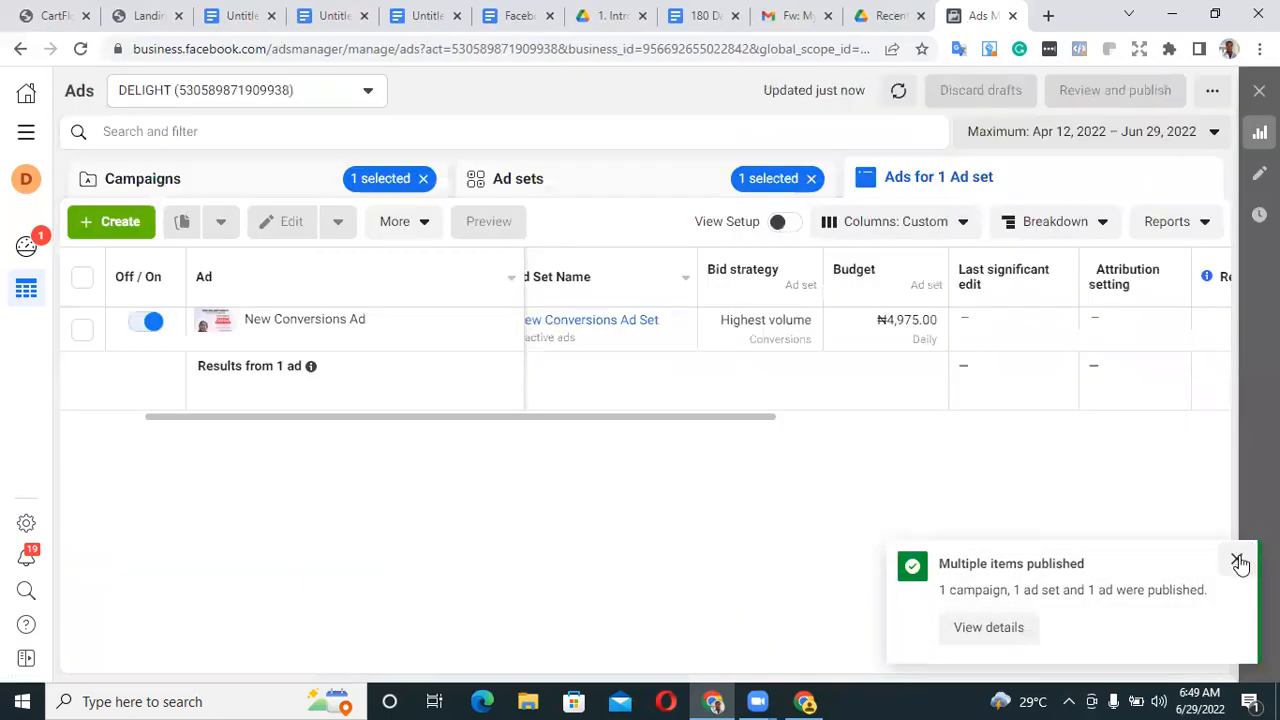
left_click(1237, 561)
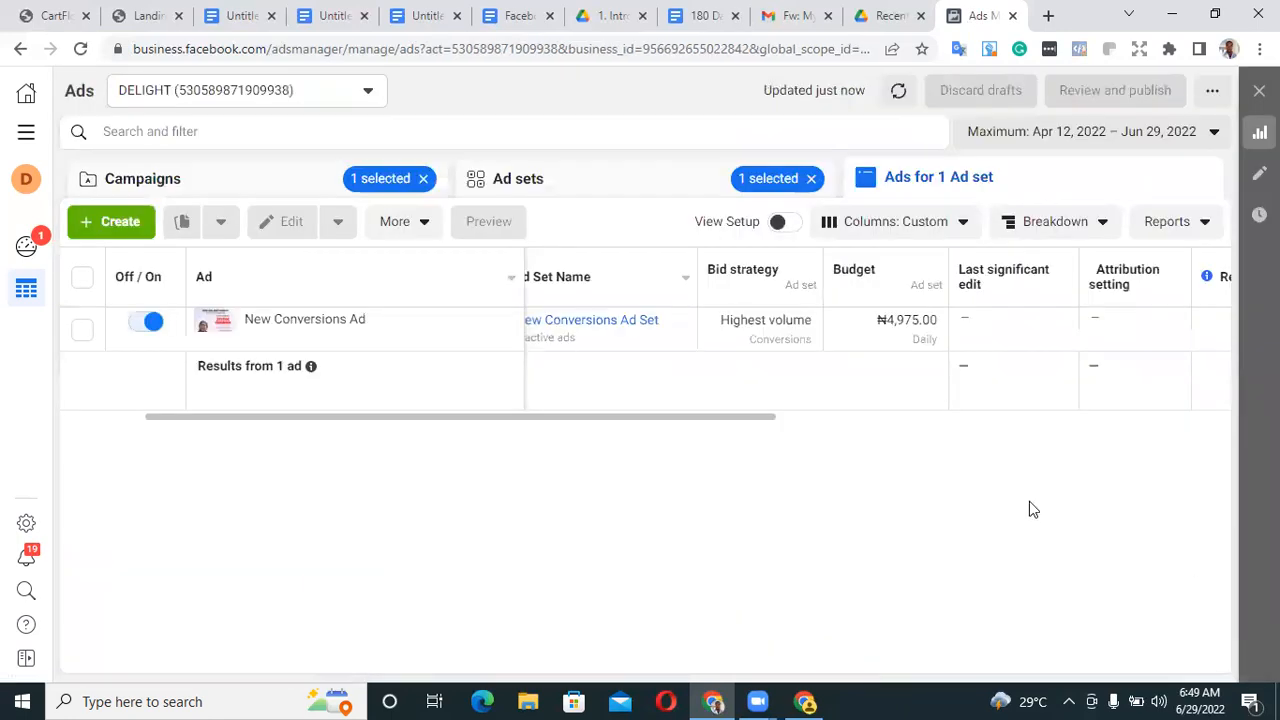
Duplicate the New Conversions Ad Set once within the original campaign
left_click(647, 194)
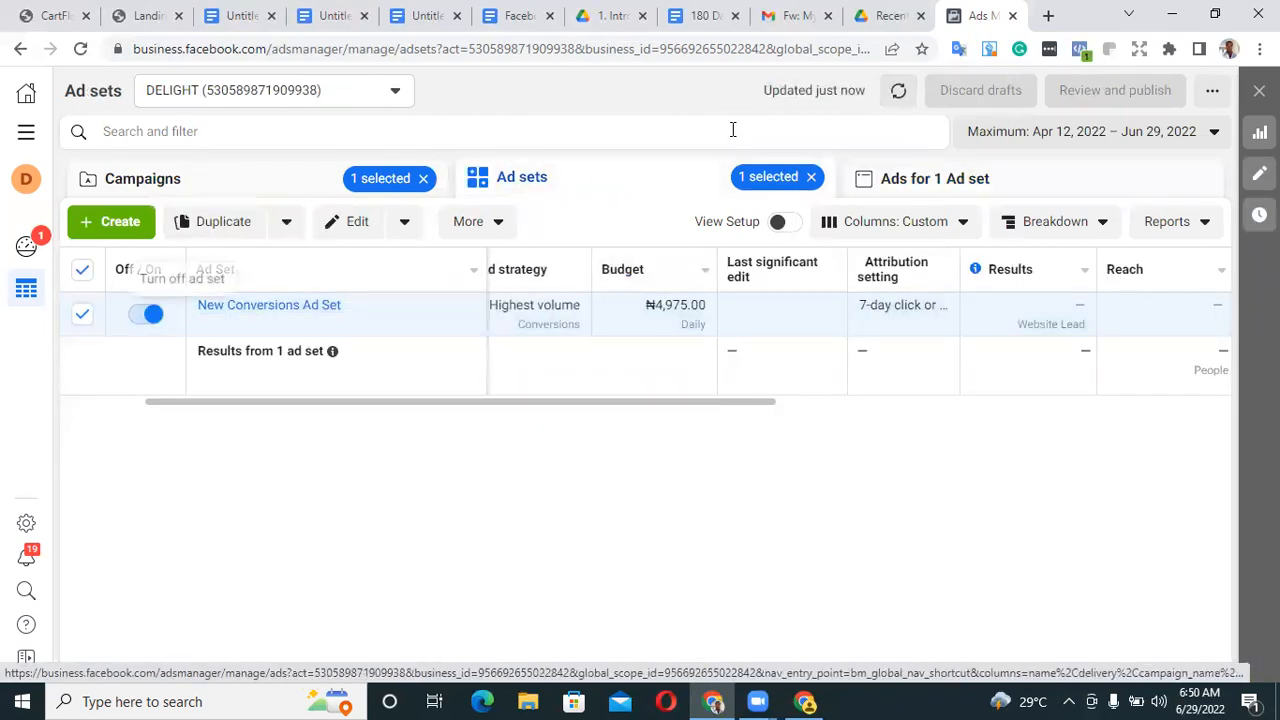
left_click(213, 224)
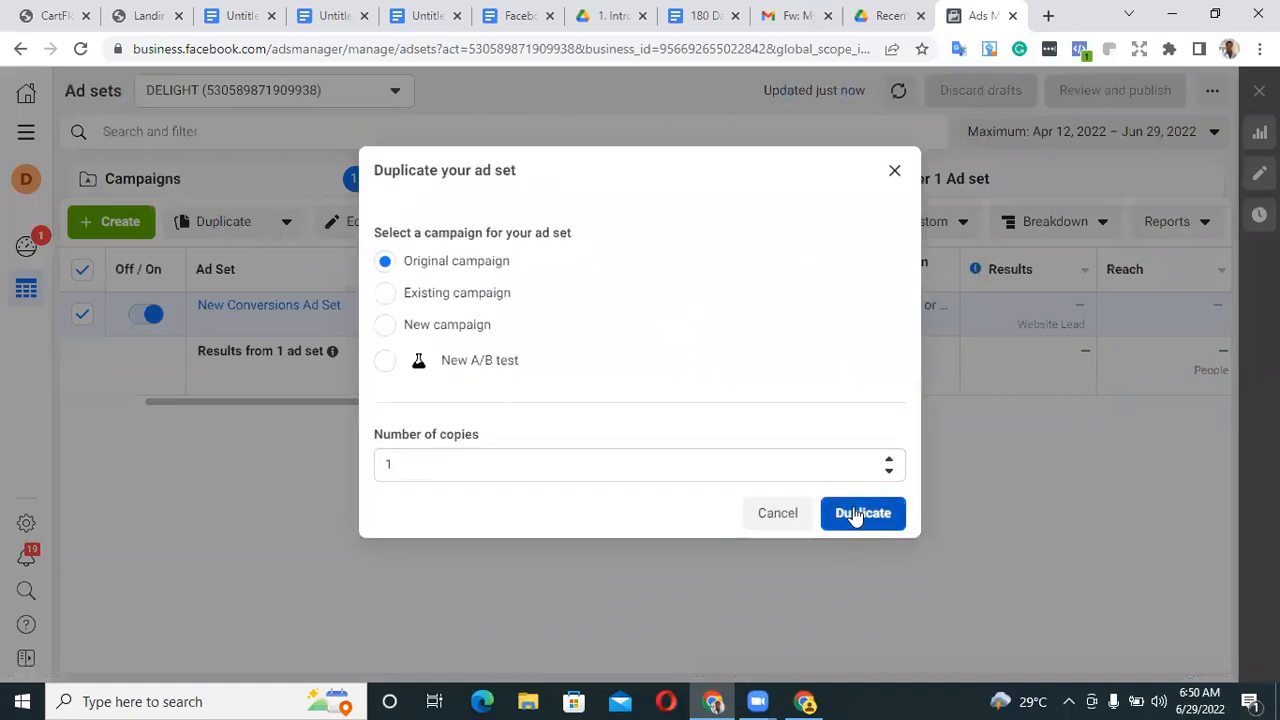
left_click(853, 513)
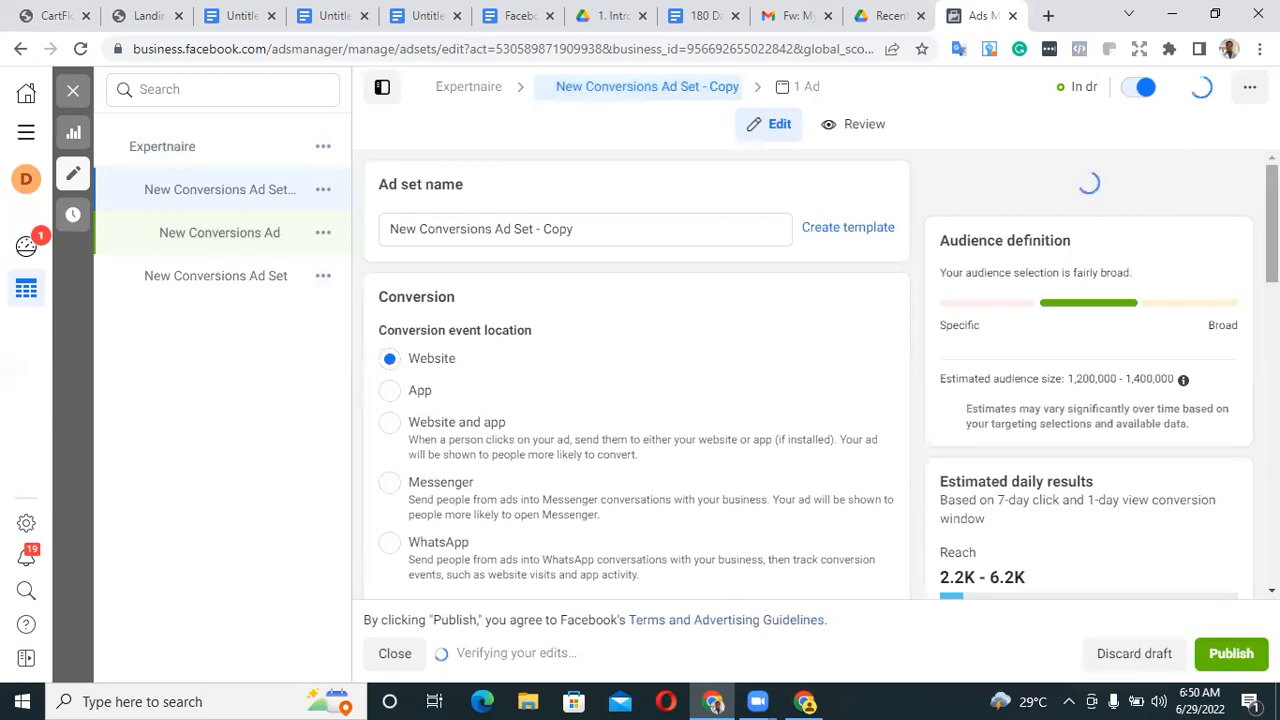
Remove the Affiliate marketing, Affiliate network and ClickBank interests from the duplicated ad set's detailed targeting
scroll(636, 400, "down", 2)
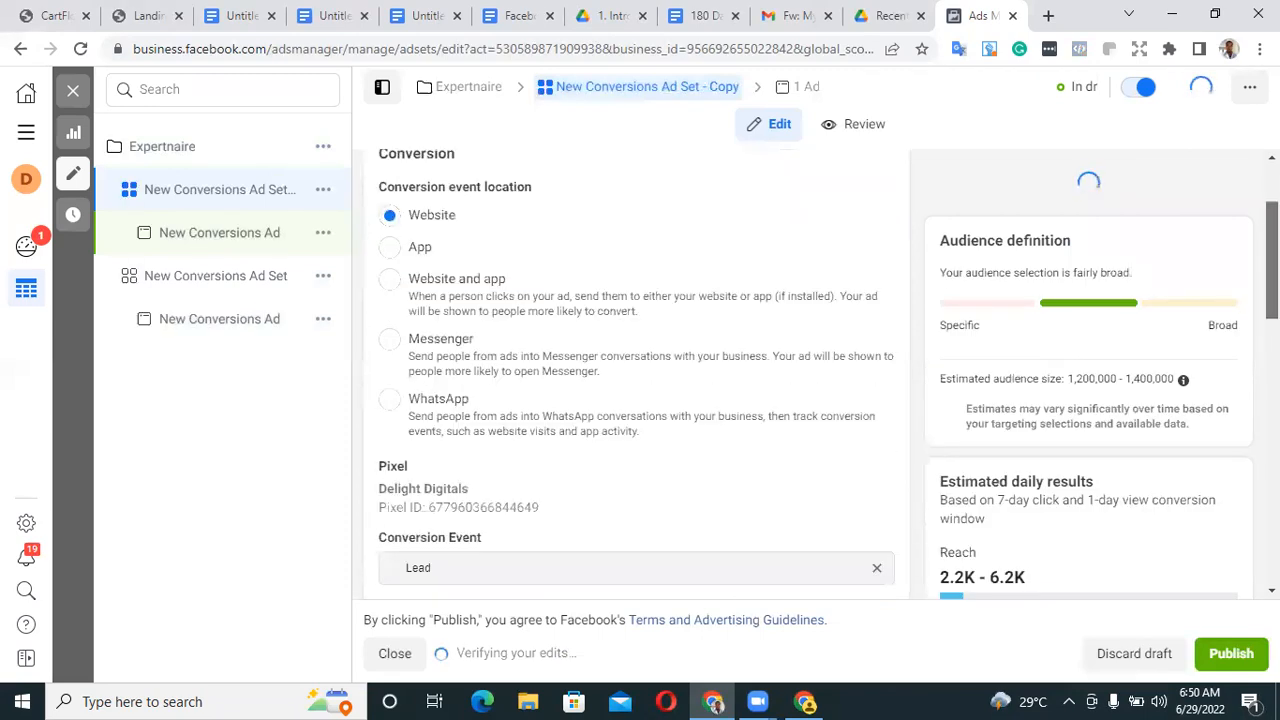
scroll(636, 400, "down", 4)
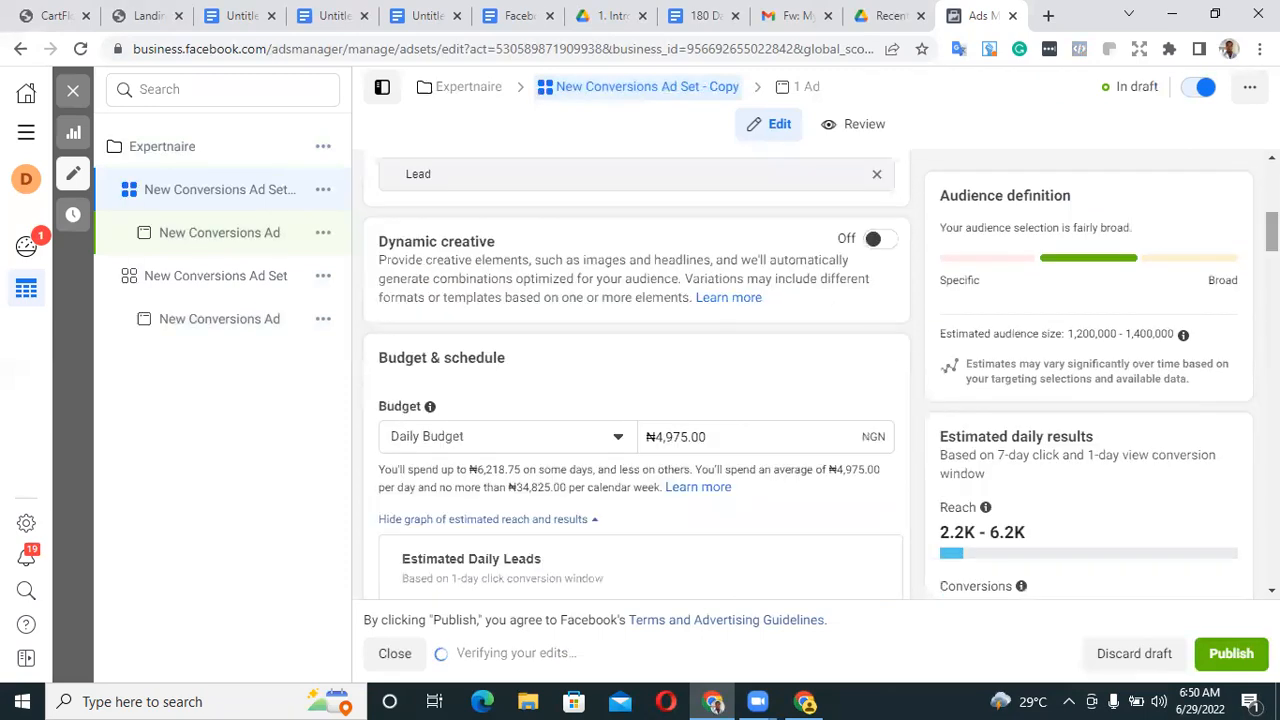
scroll(636, 400, "down", 10)
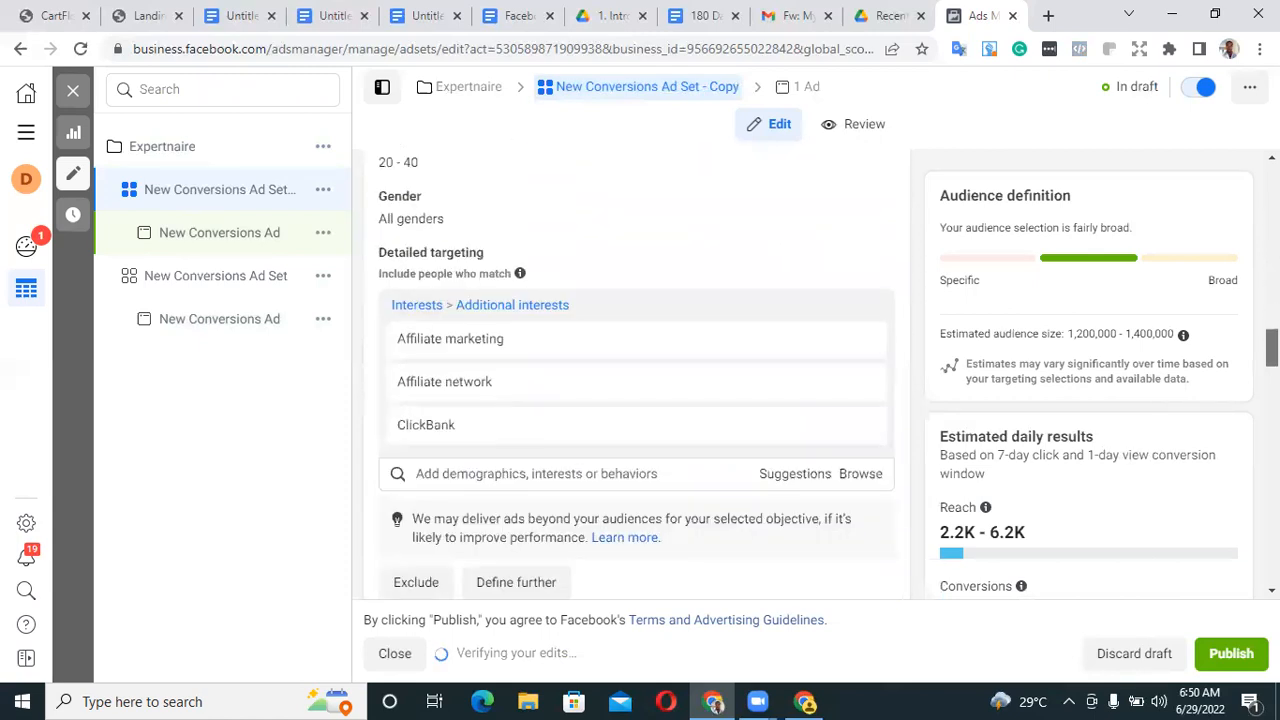
mouse_move(851, 343)
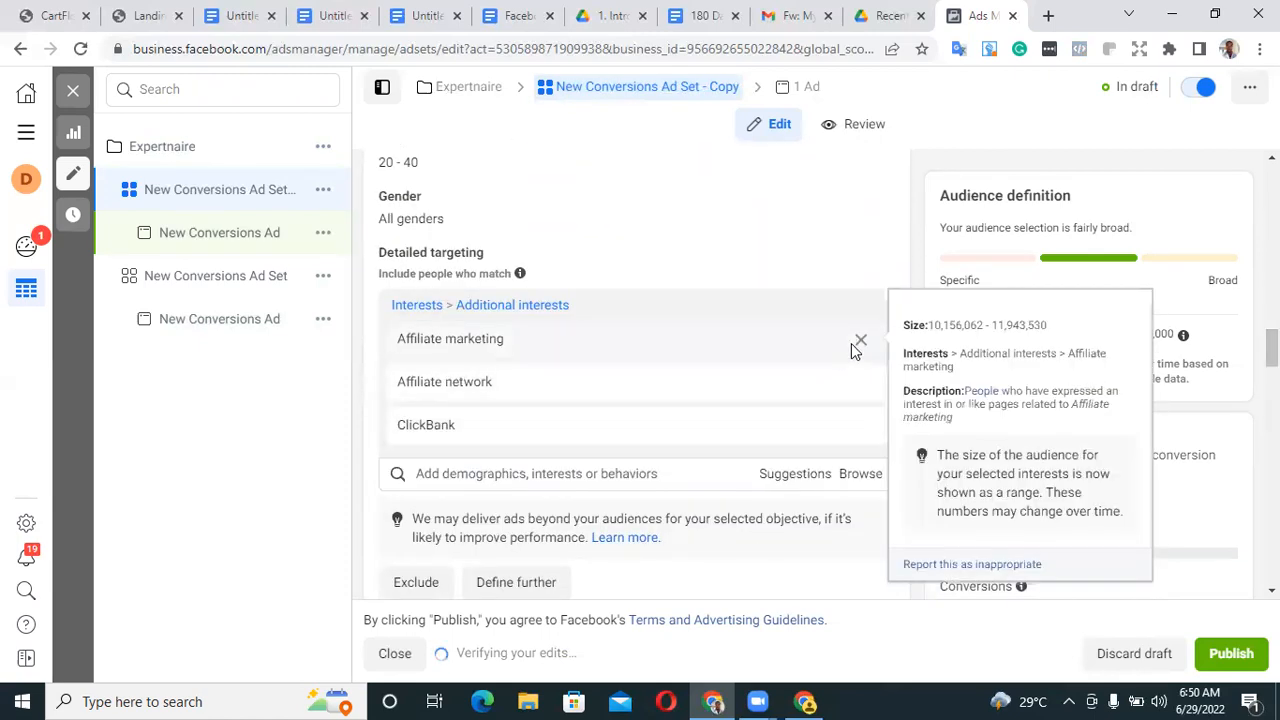
left_click(861, 342)
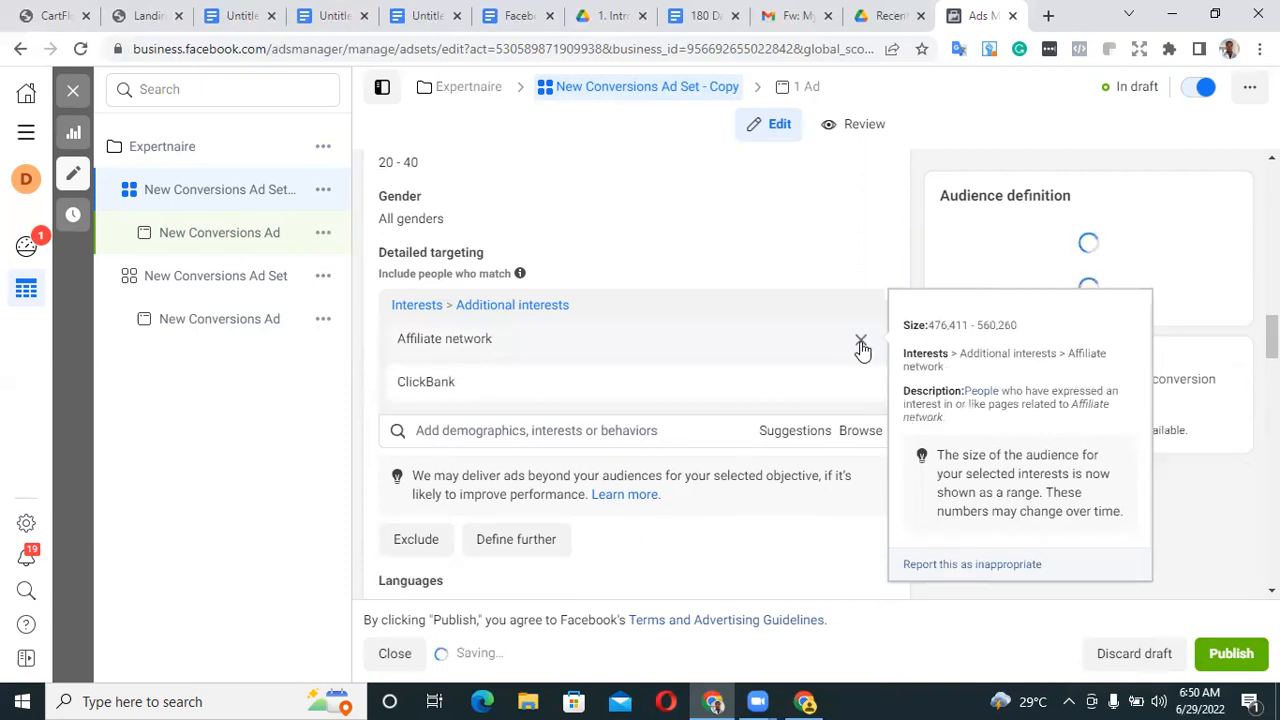
left_click(861, 342)
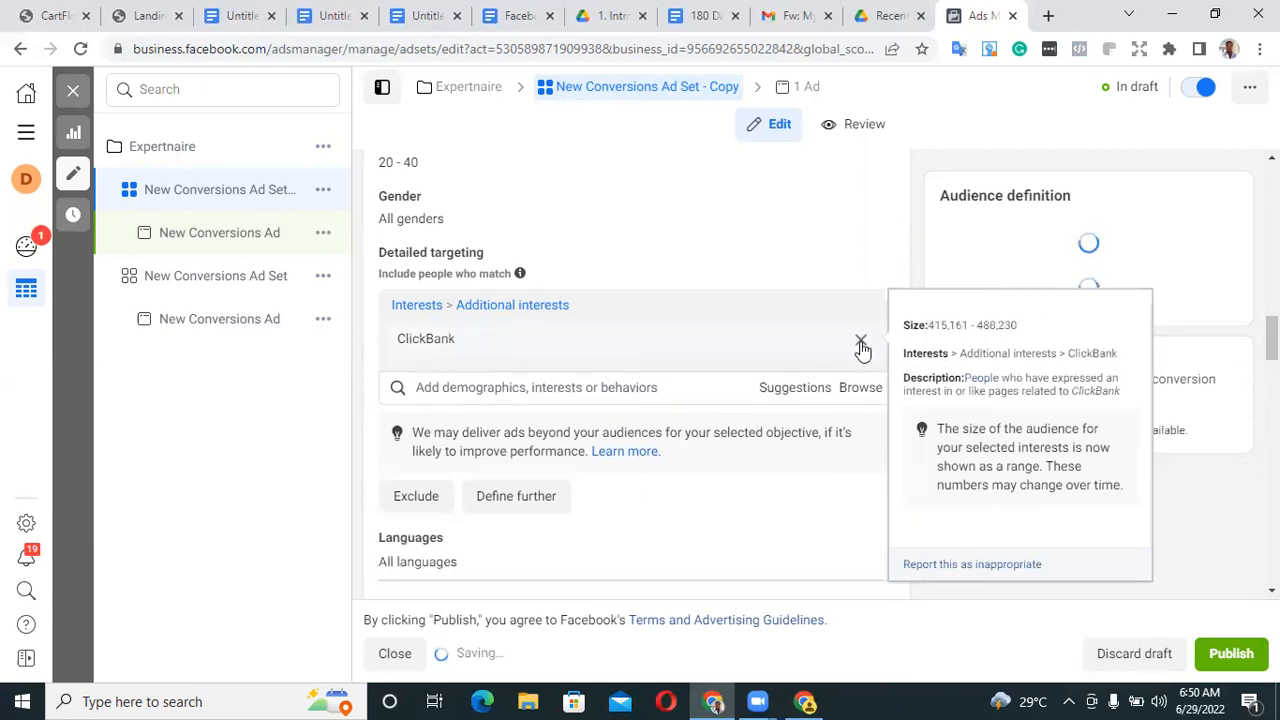
left_click(861, 342)
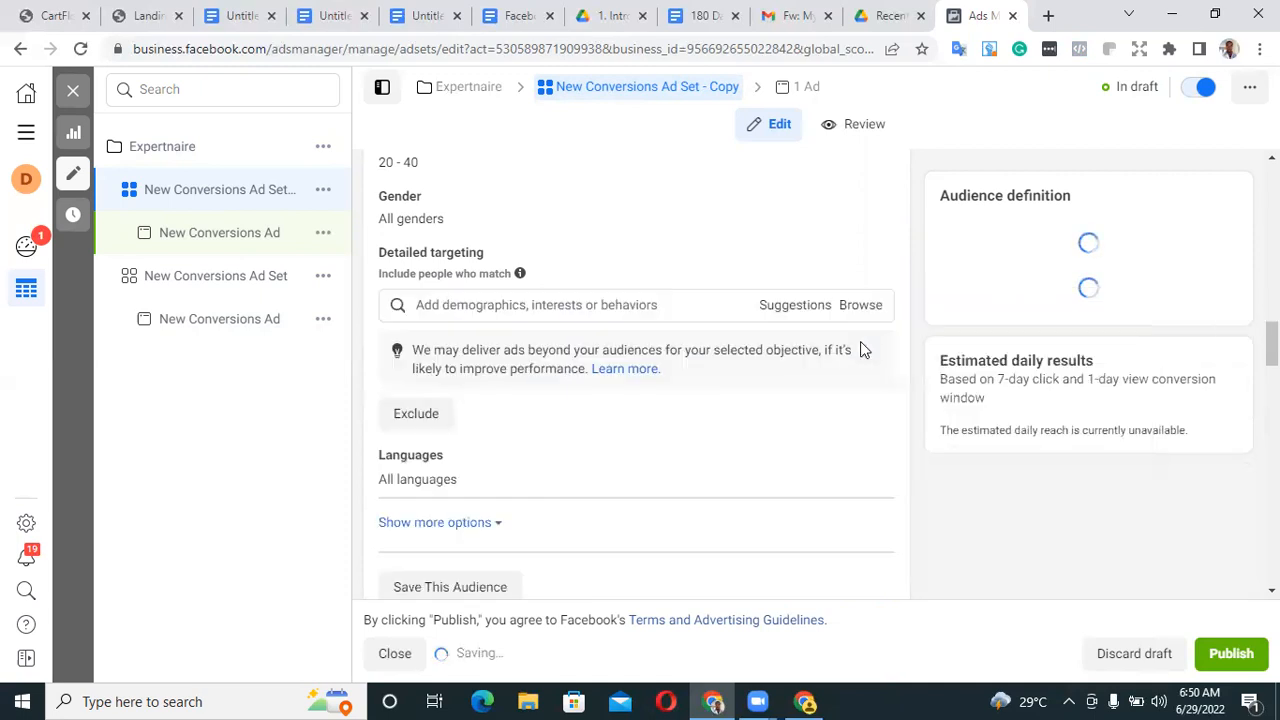
Search detailed targeting for "facebook ad" and add the Facebook Page admins behavior to the duplicated ad set
left_click(645, 305)
type("f")
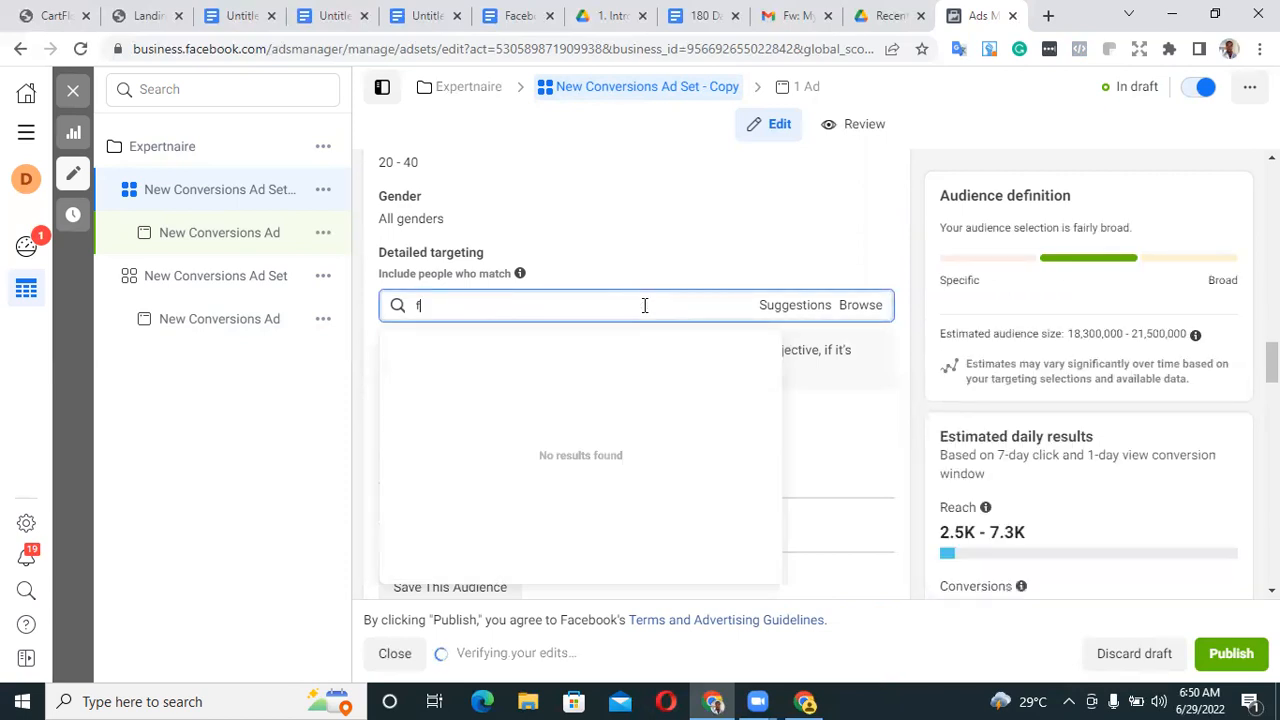
type("acebook ad")
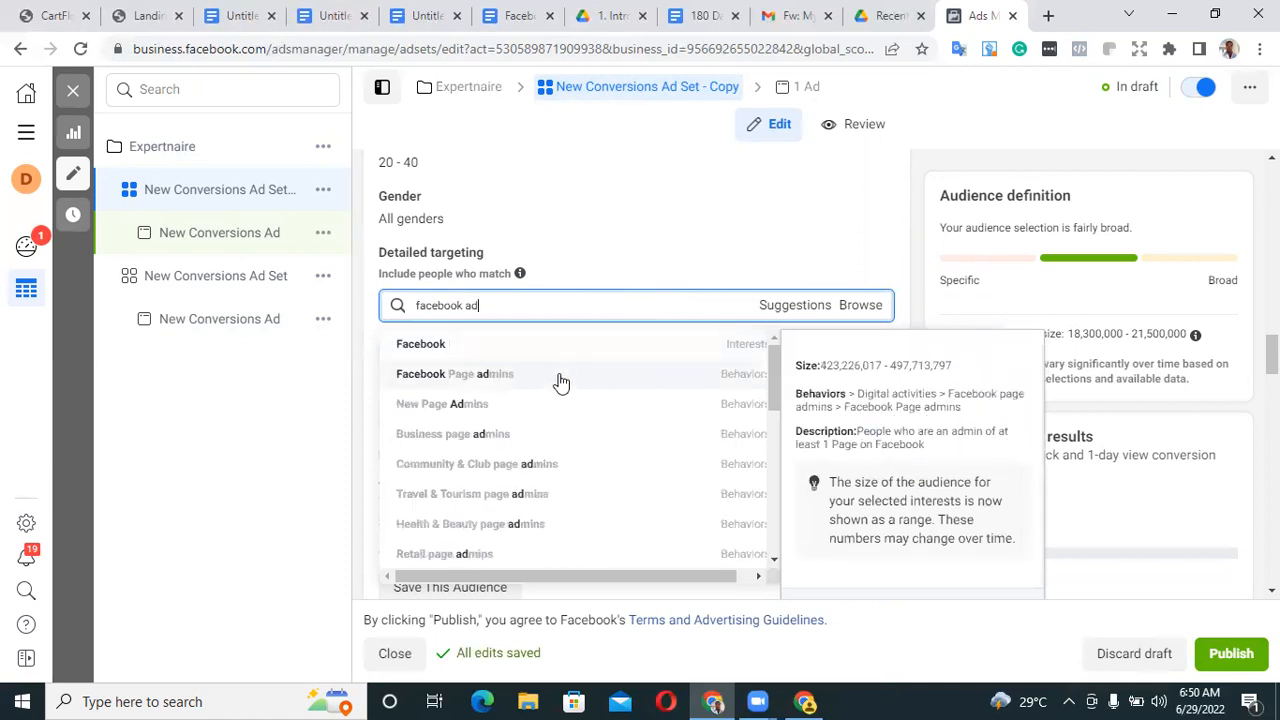
left_click(563, 383)
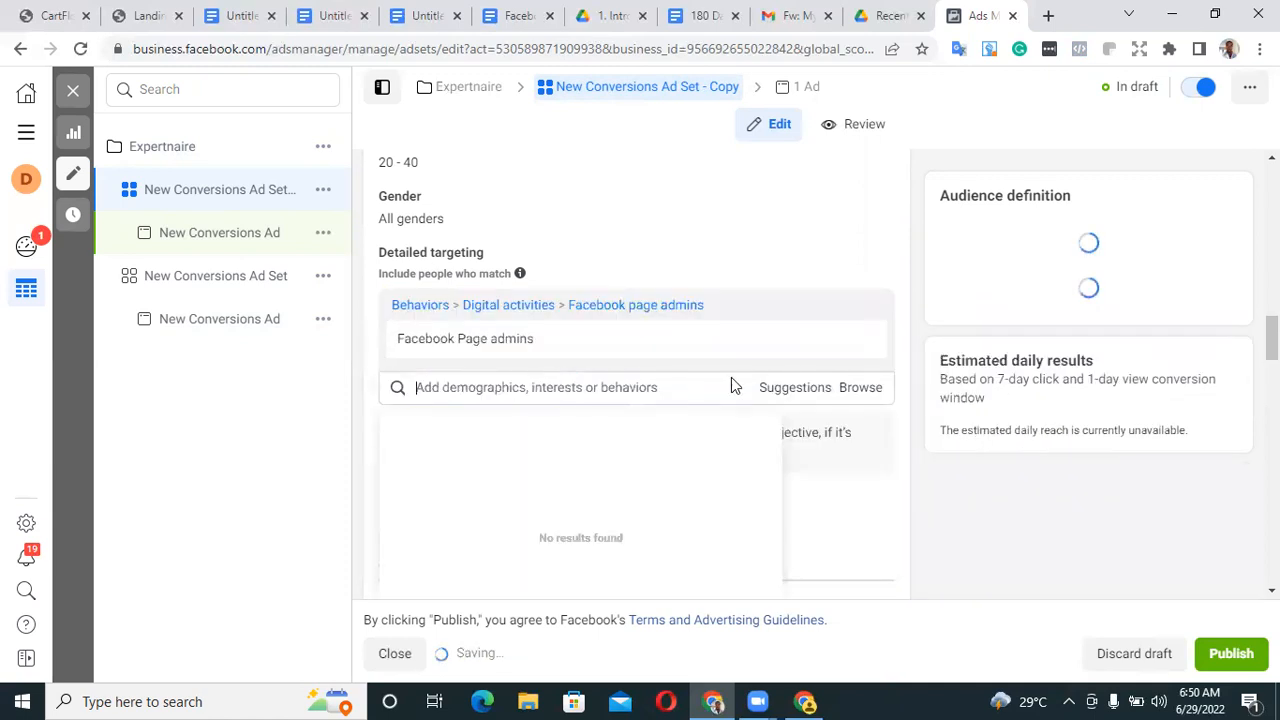
Add the suggested behaviors Business page admins, Facebook Payments users (90 days) and Facebook Payments users (30 days) to the duplicated ad set's detailed targeting
left_click(778, 392)
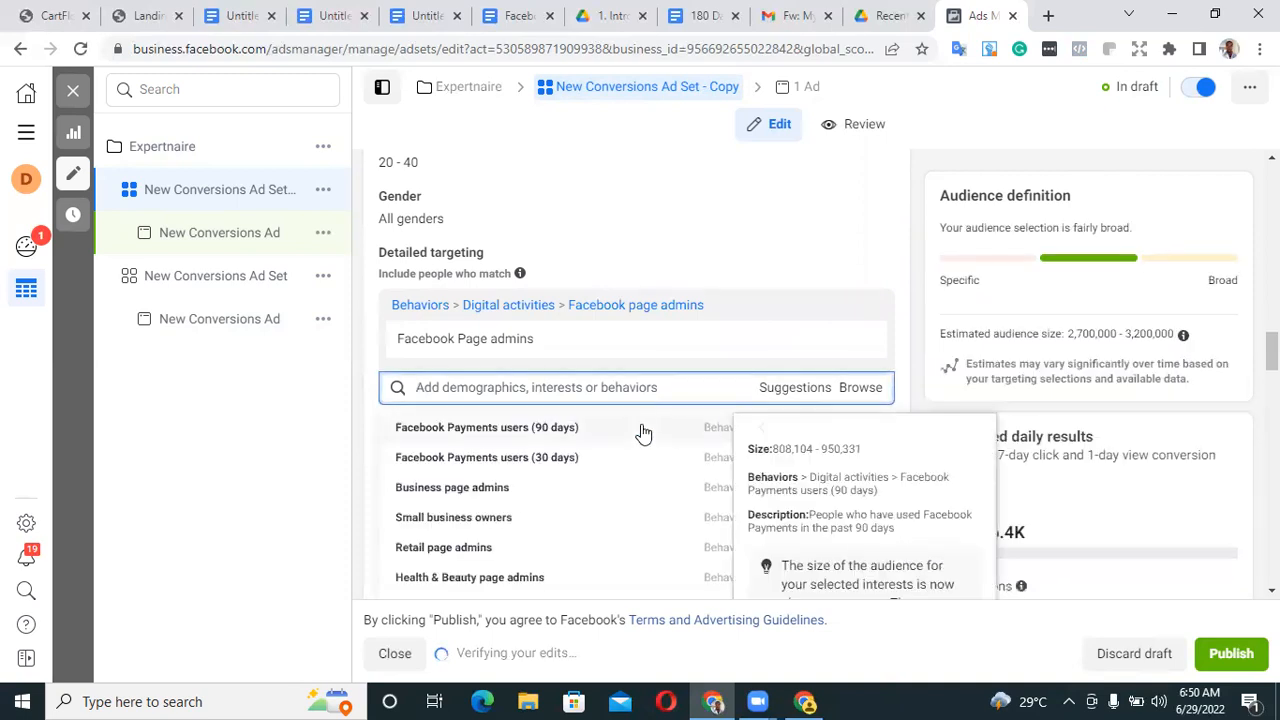
left_click(610, 492)
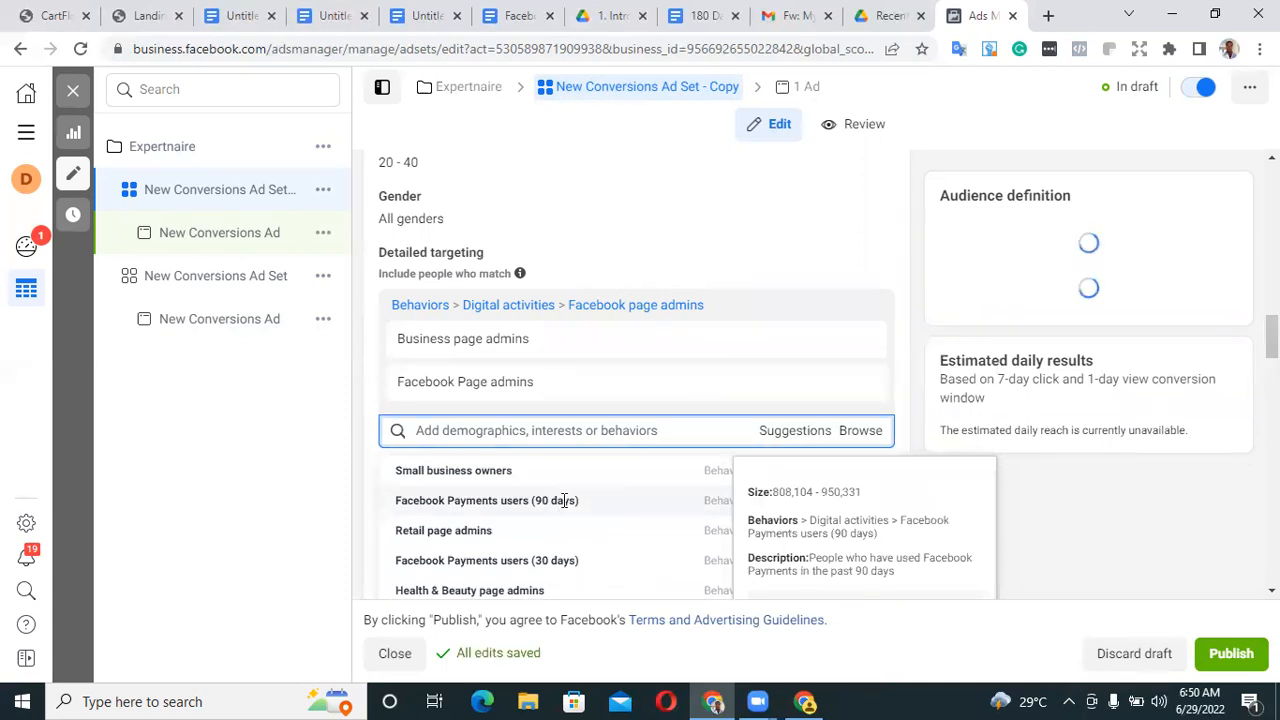
left_click(565, 503)
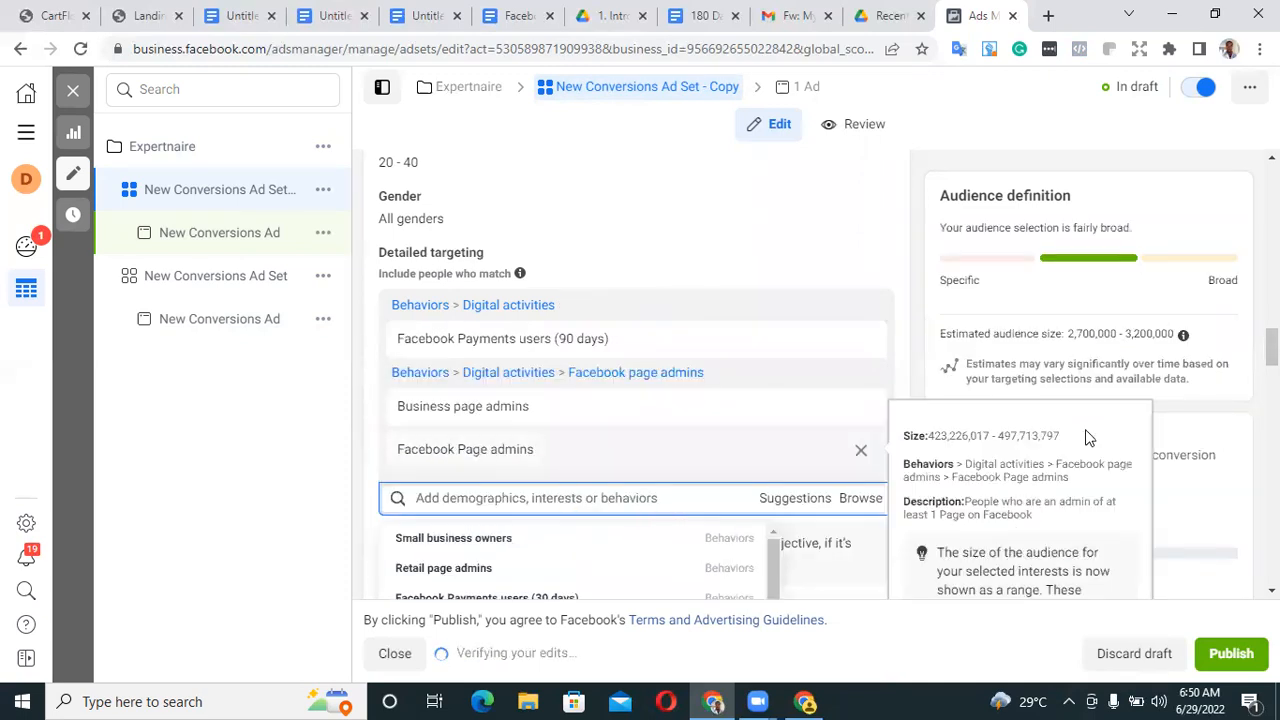
scroll(636, 375, "down", 4)
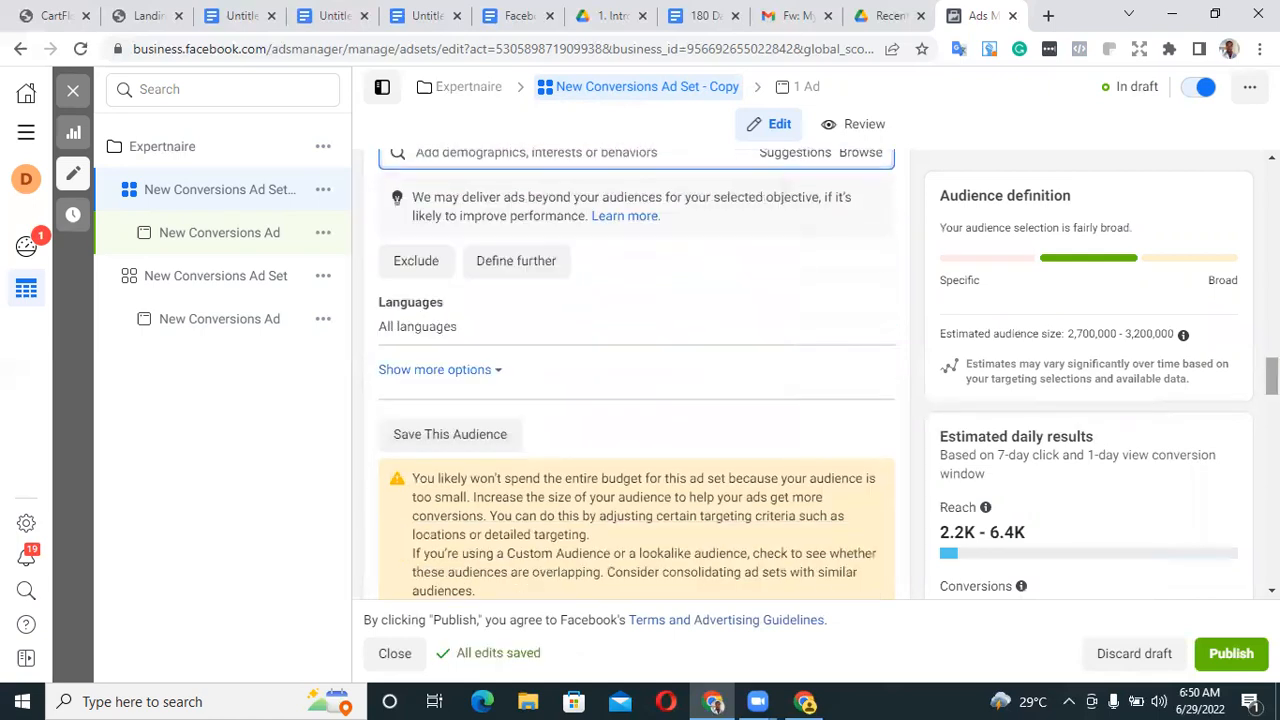
scroll(822, 333, "up", 2)
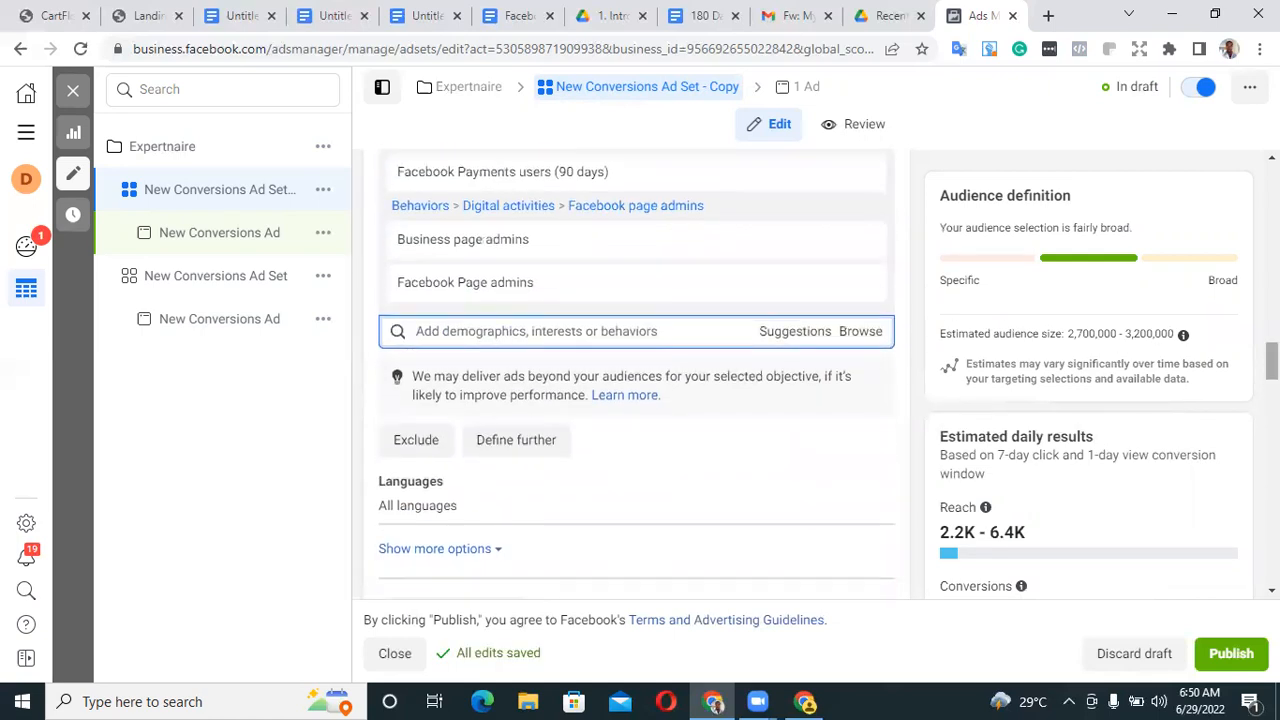
left_click(805, 331)
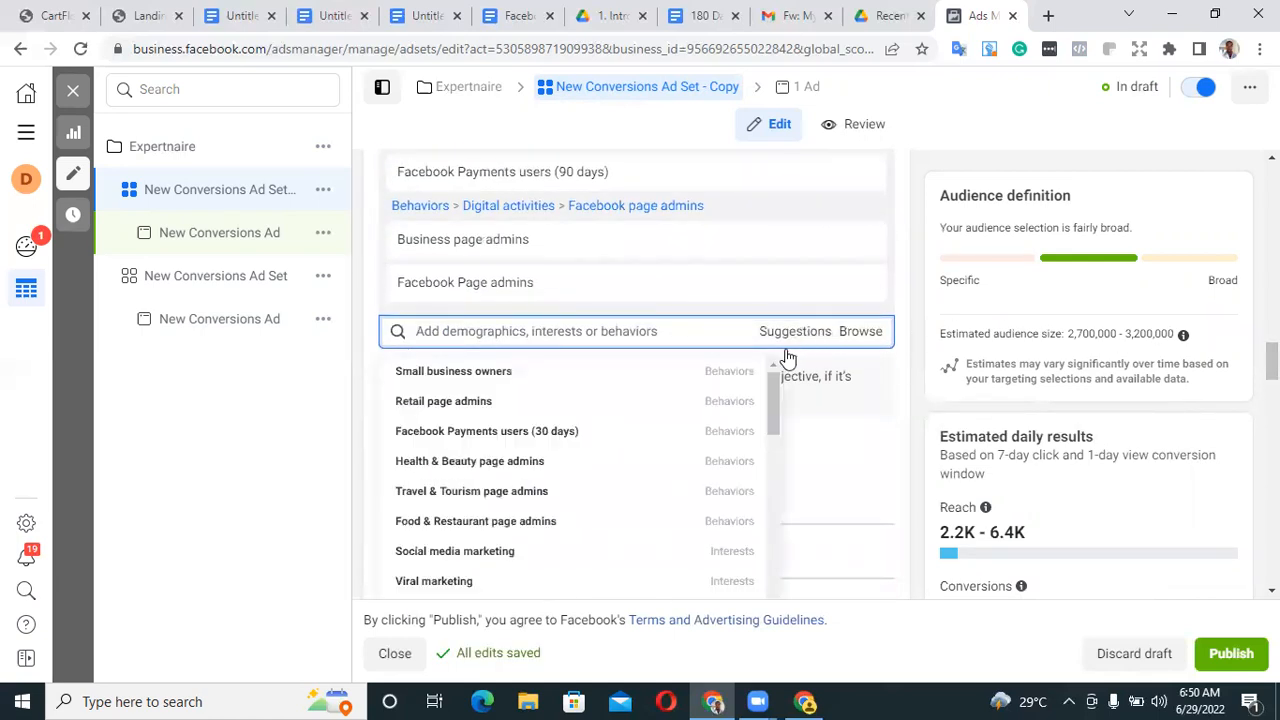
left_click(652, 438)
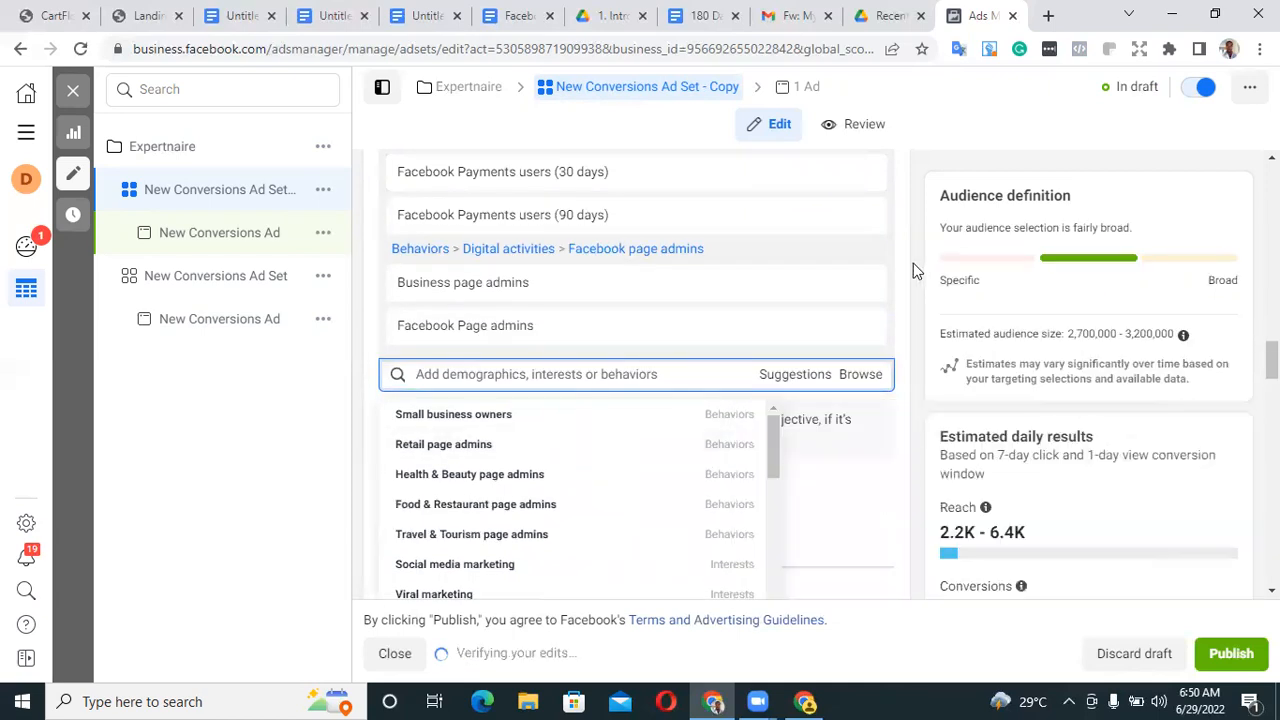
Rename the duplicated ad set as Facebook Page Interests
left_click_drag(1272, 360, 1272, 180)
left_click_drag(578, 229, 398, 235)
type("F")
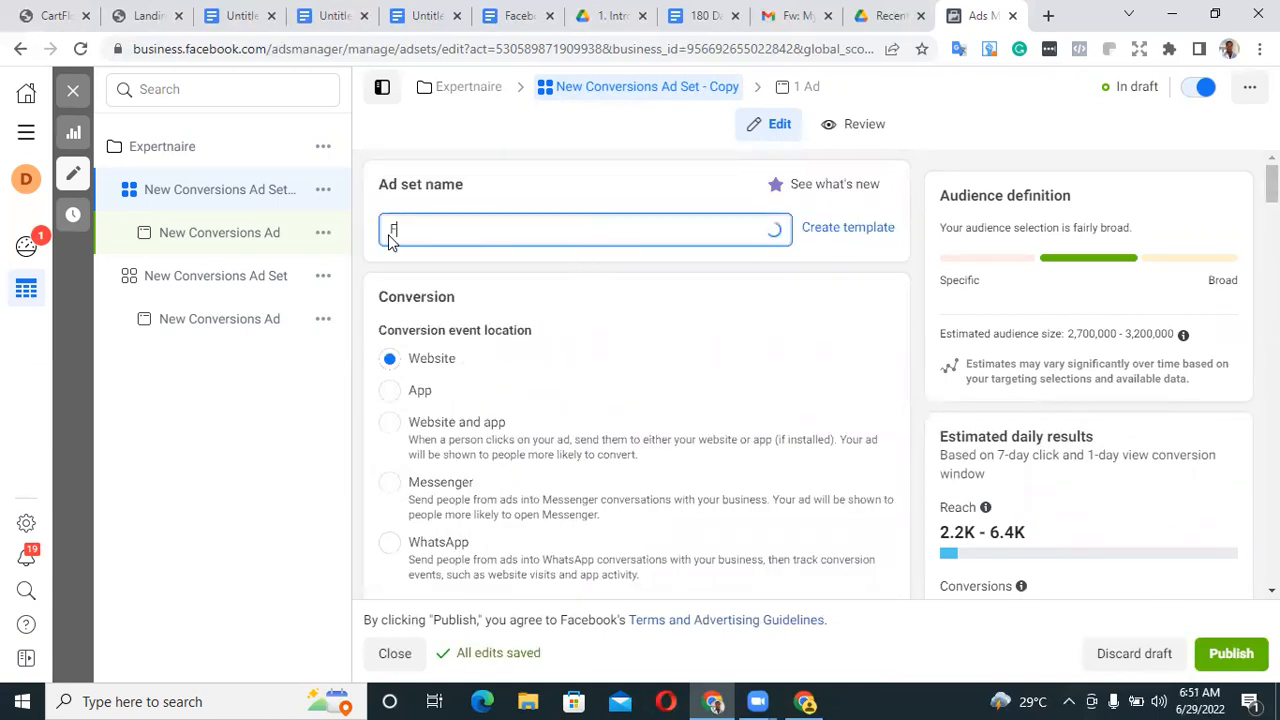
type("ac")
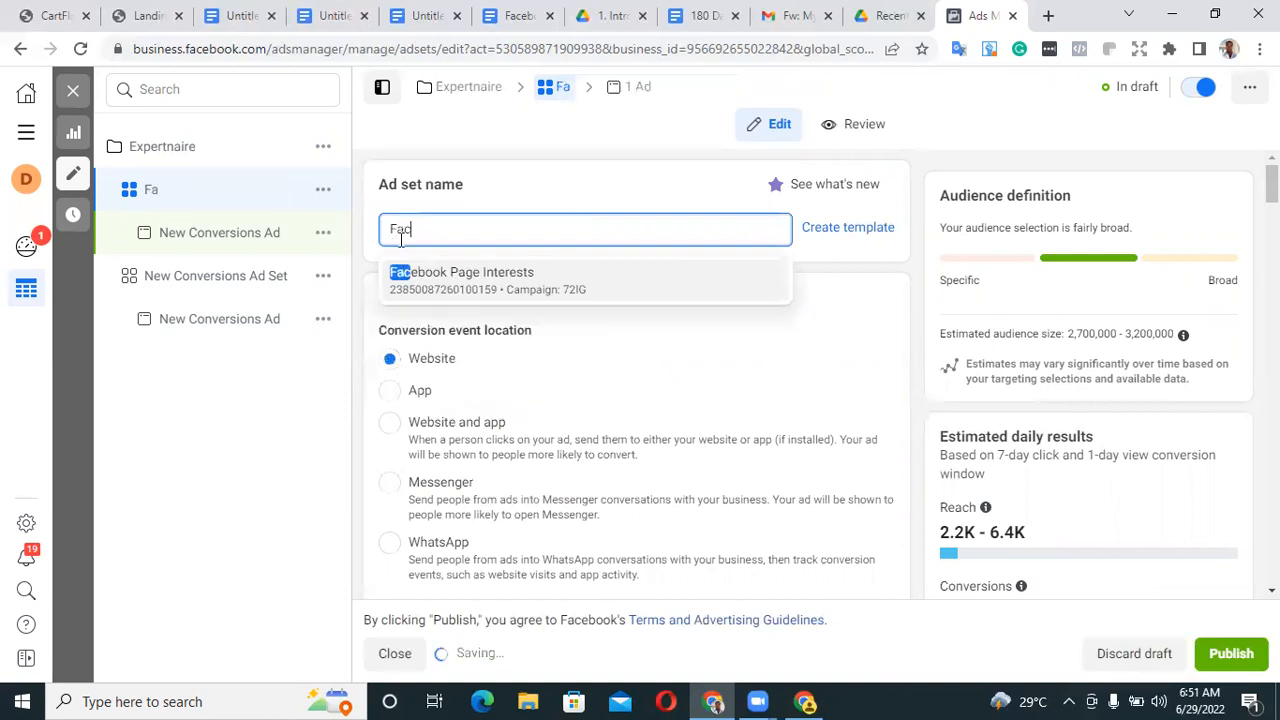
left_click(430, 274)
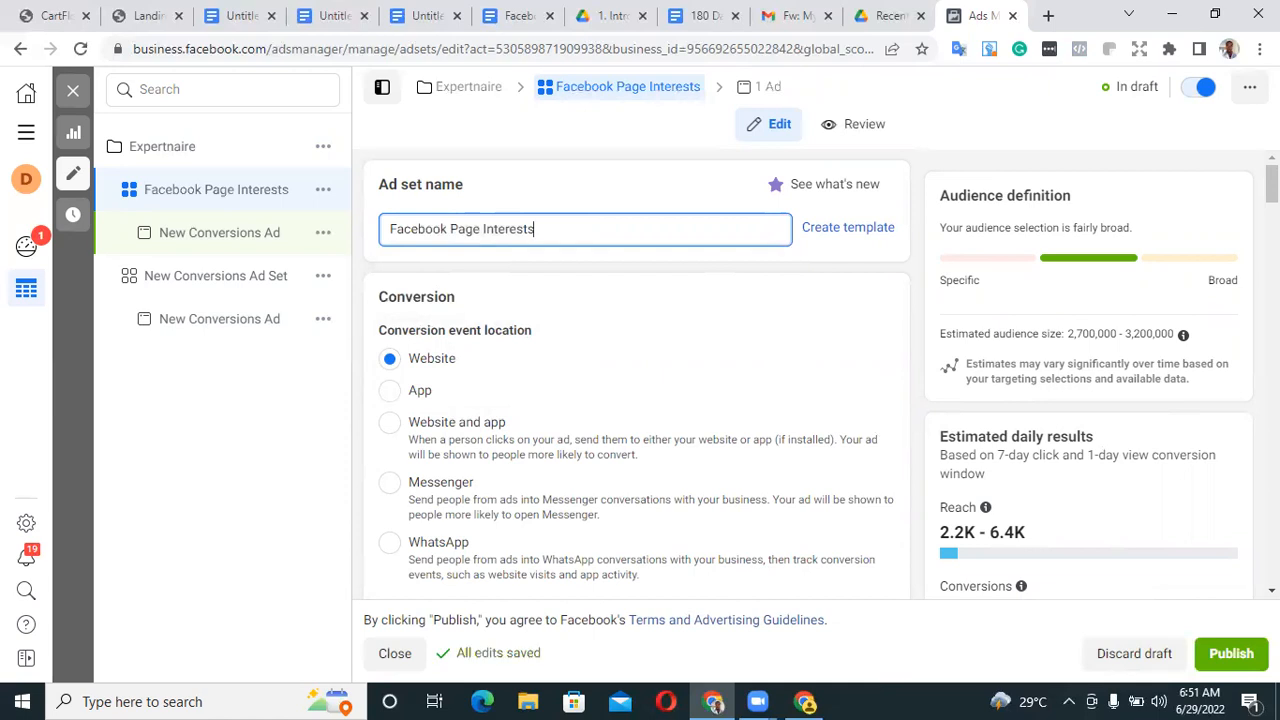
Check the Facebook Page Interests ad set's budget and audience settings, publish it with its ad, and dismiss the notification
scroll(637, 380, "down", 10)
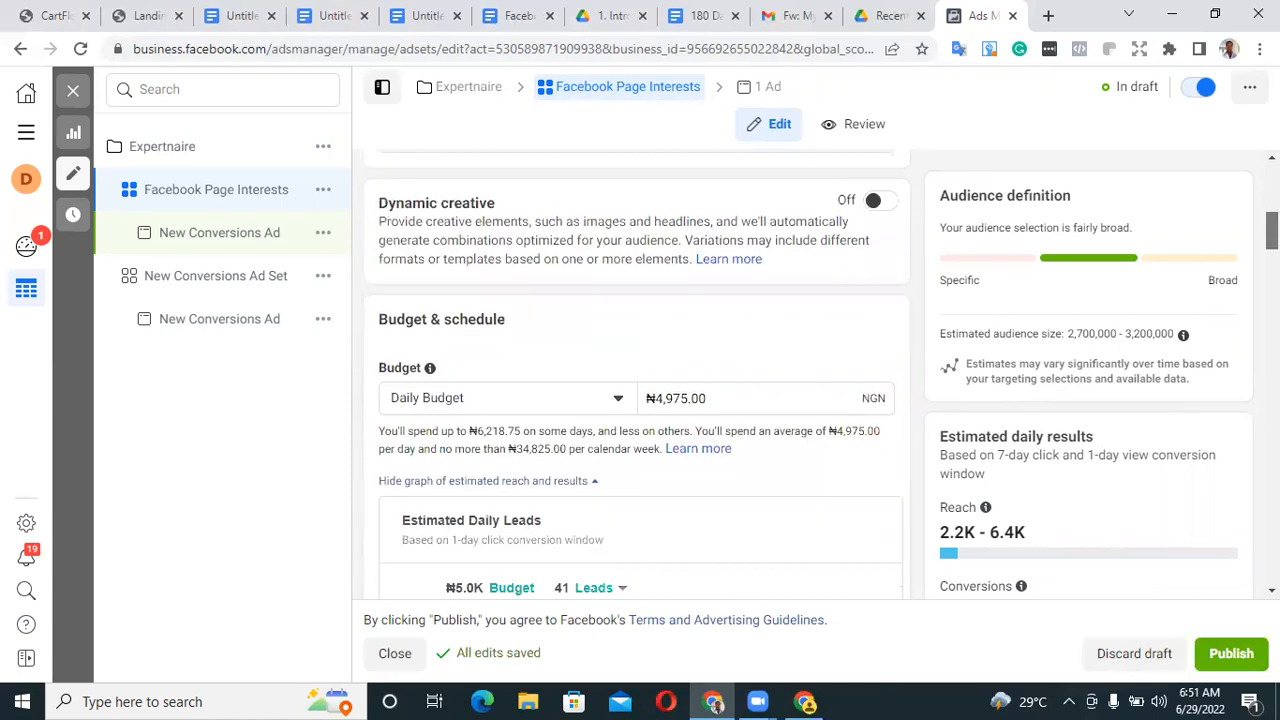
scroll(637, 380, "down", 10)
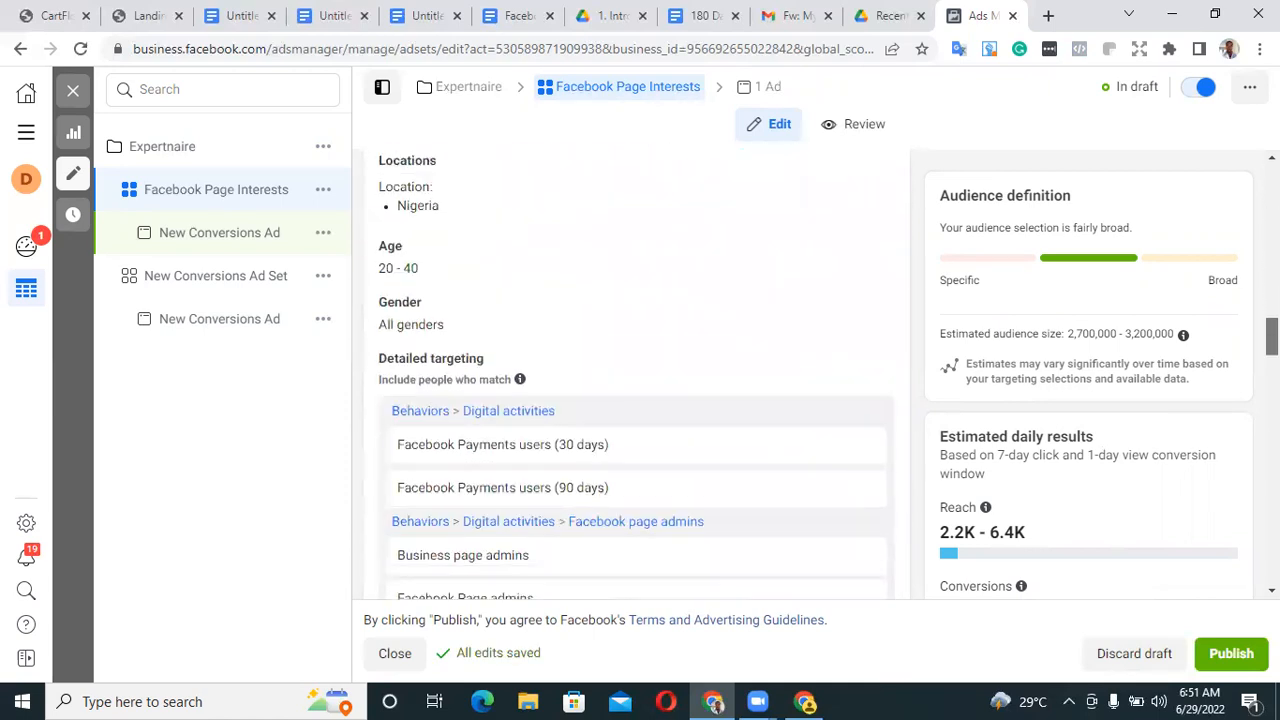
scroll(637, 380, "down", 3)
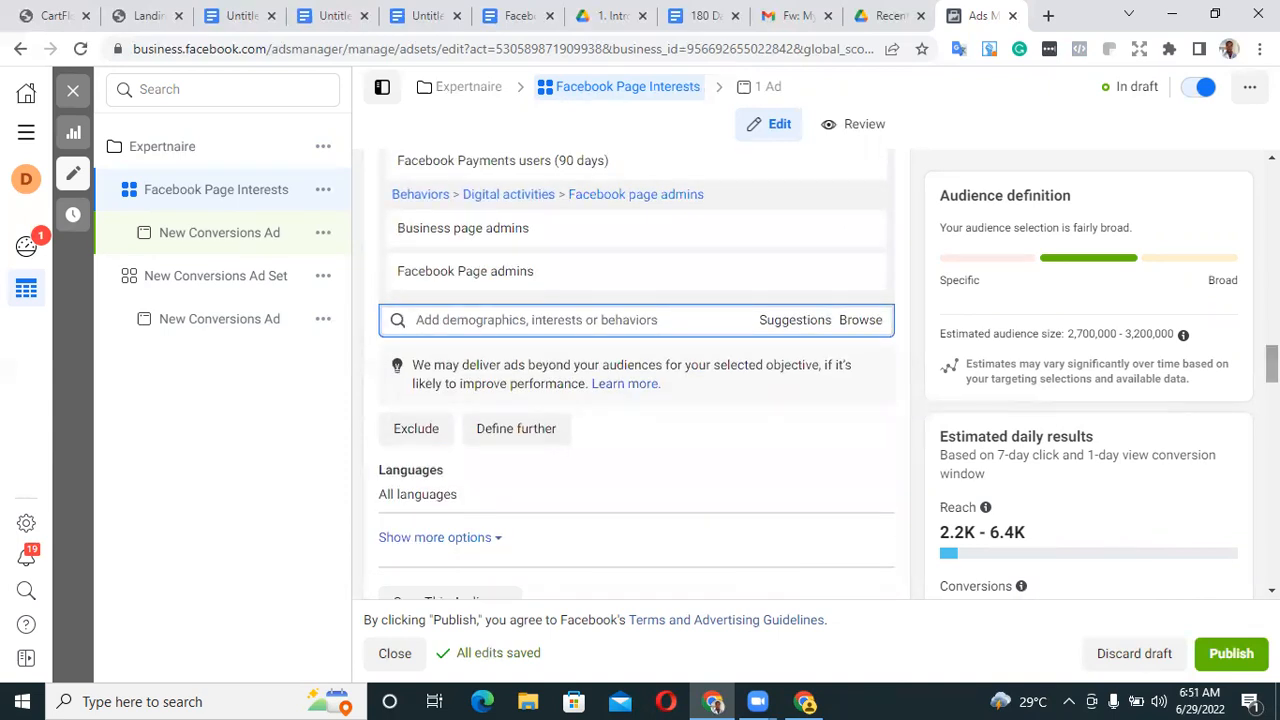
scroll(637, 380, "up", 1)
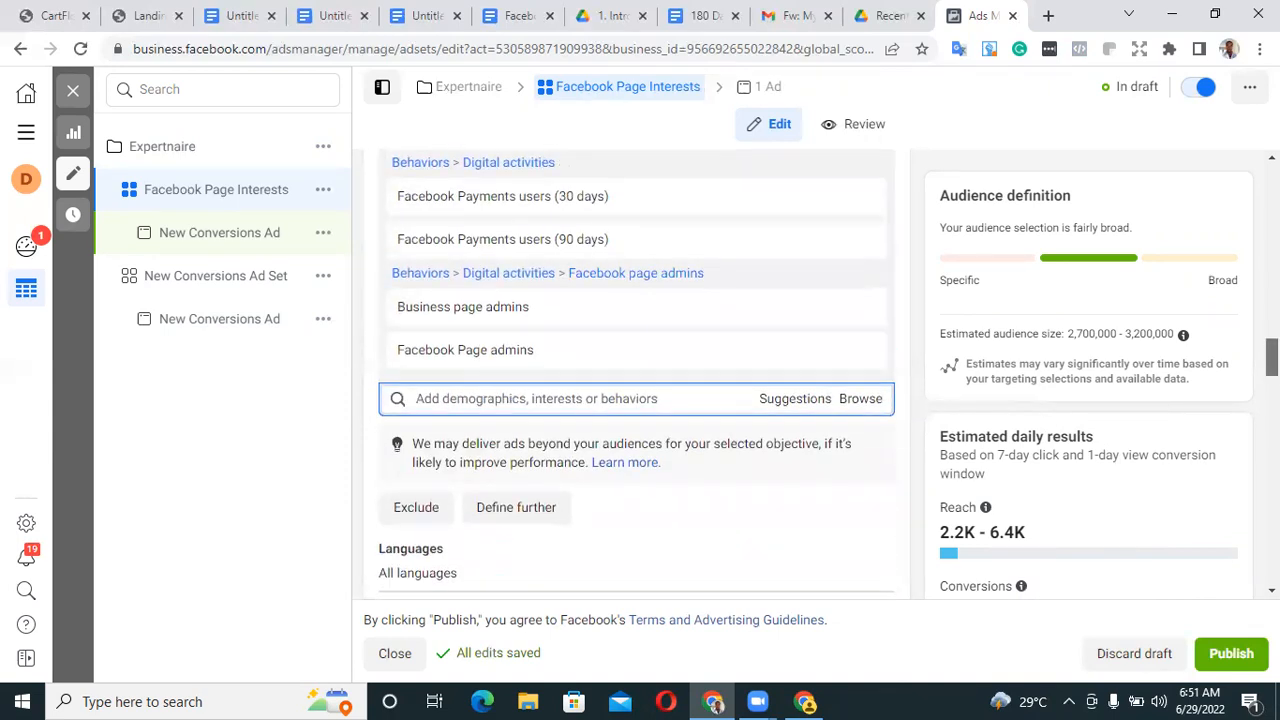
scroll(637, 380, "up", 1)
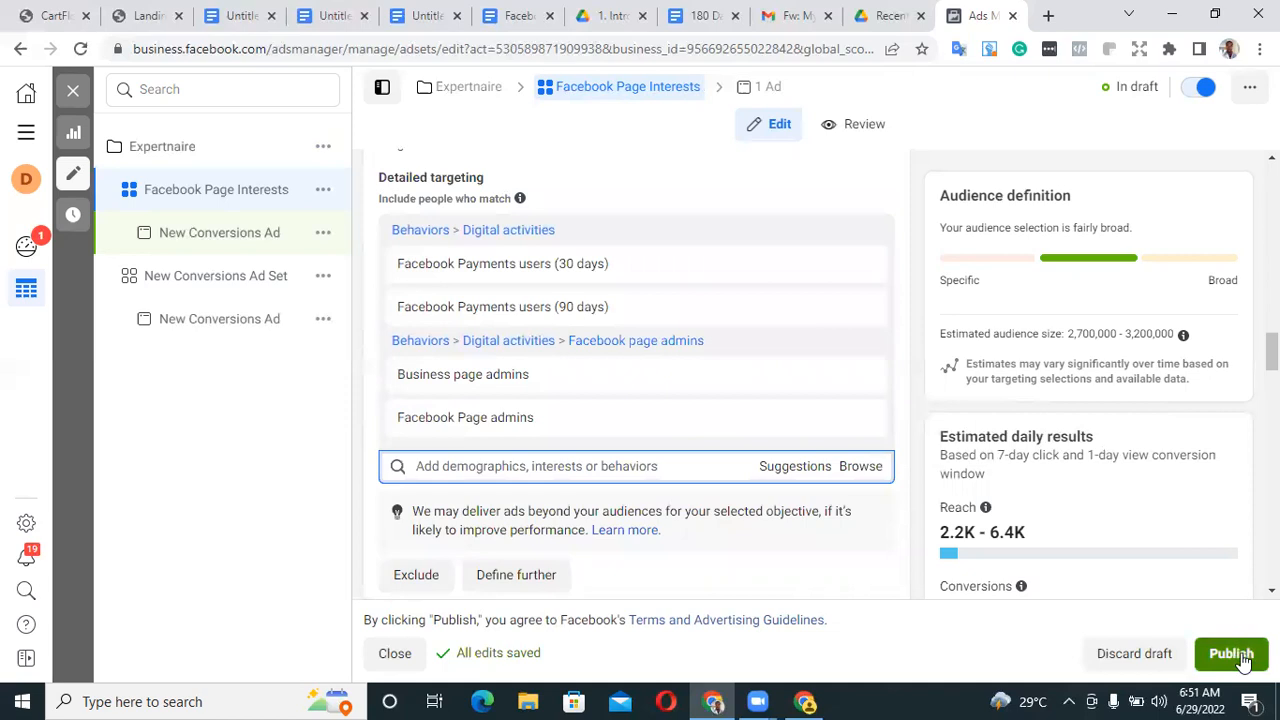
left_click(1240, 653)
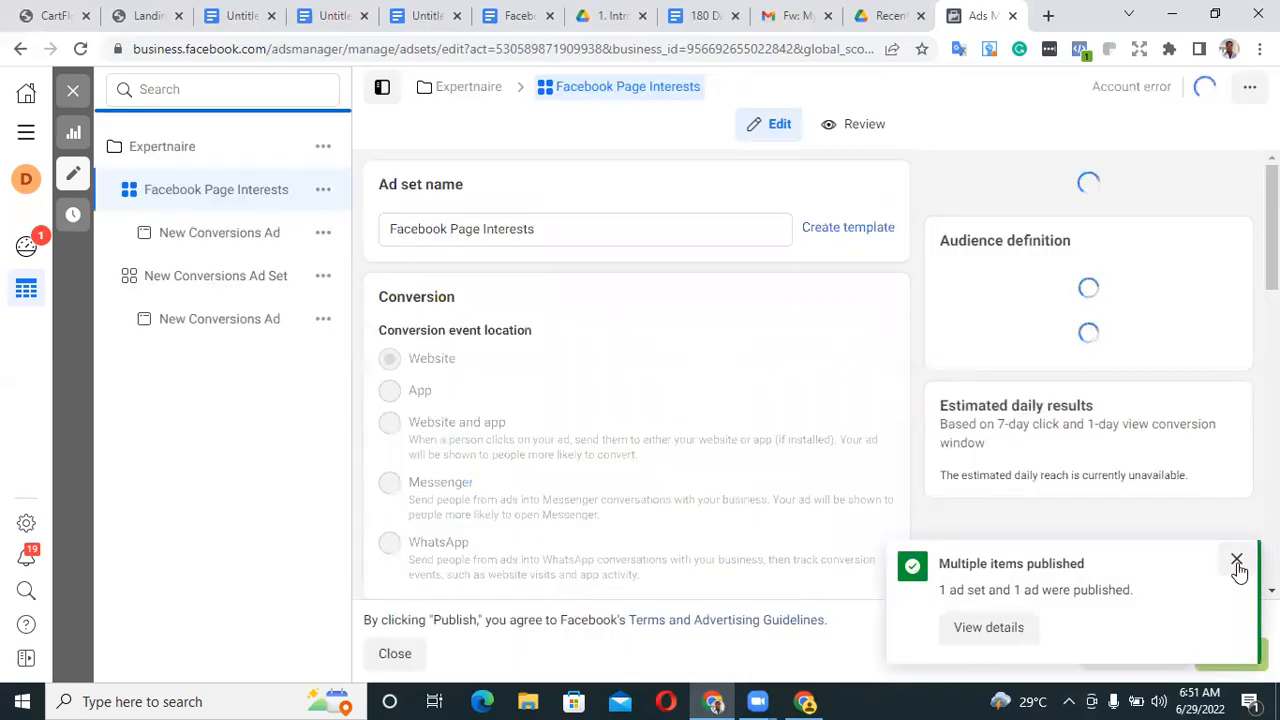
left_click(1237, 563)
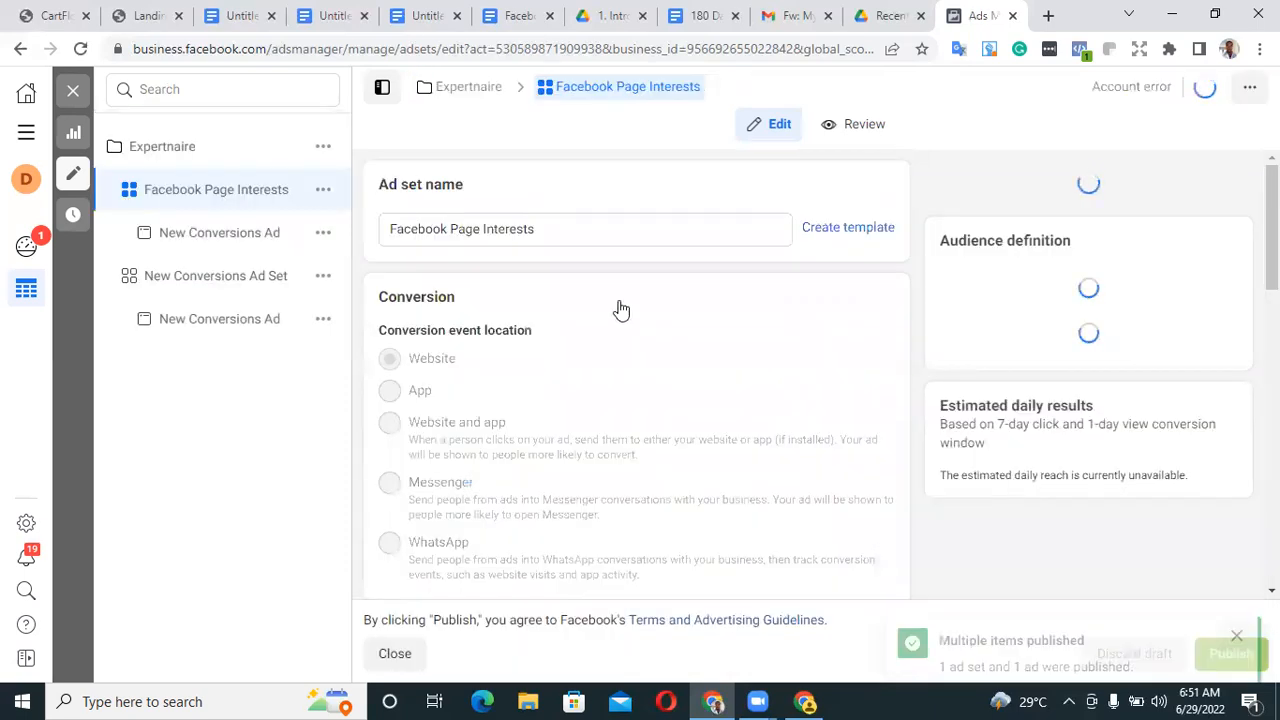
Return to the ad sets list and duplicate the Facebook Page Interests ad set once within the original campaign
left_click(66, 92)
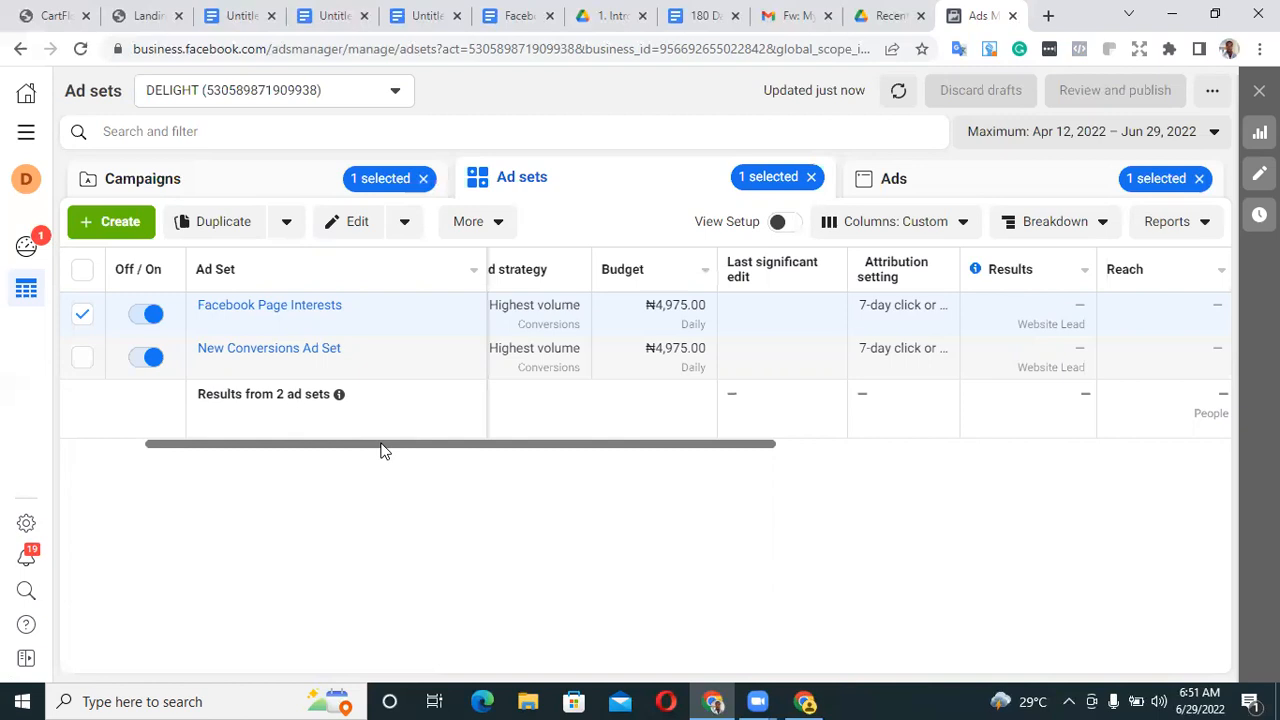
left_click(225, 225)
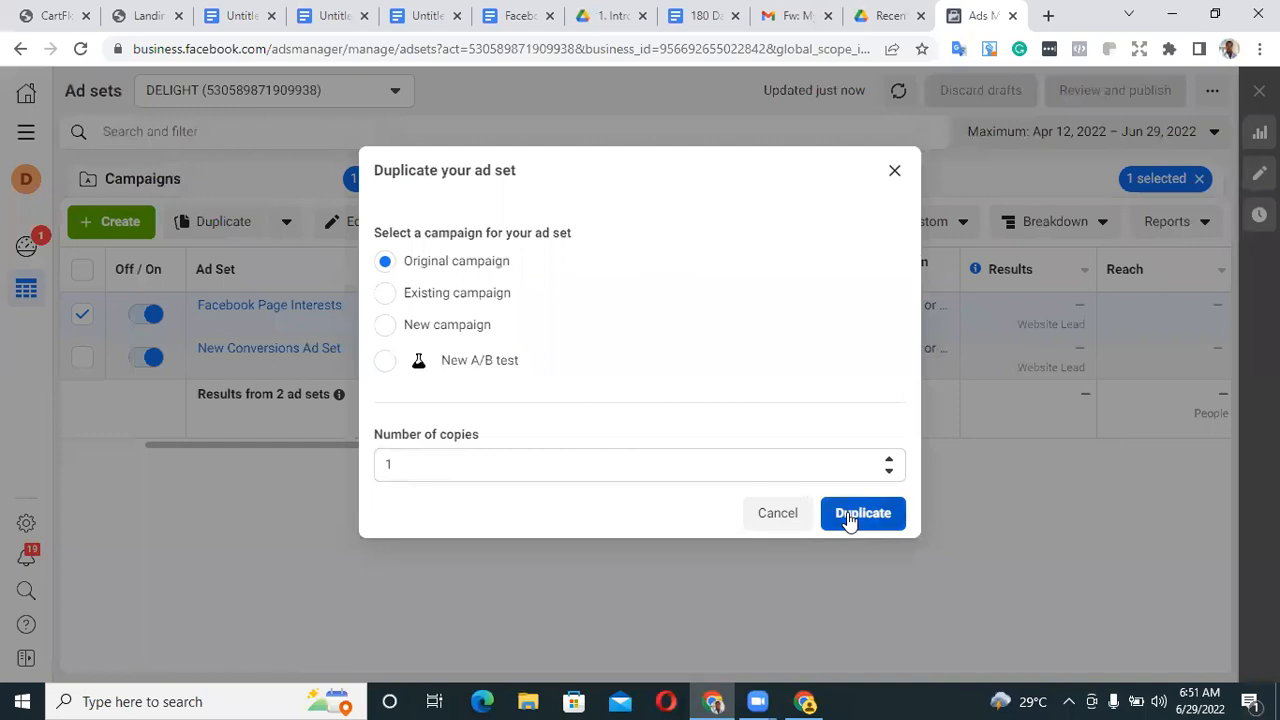
left_click(847, 513)
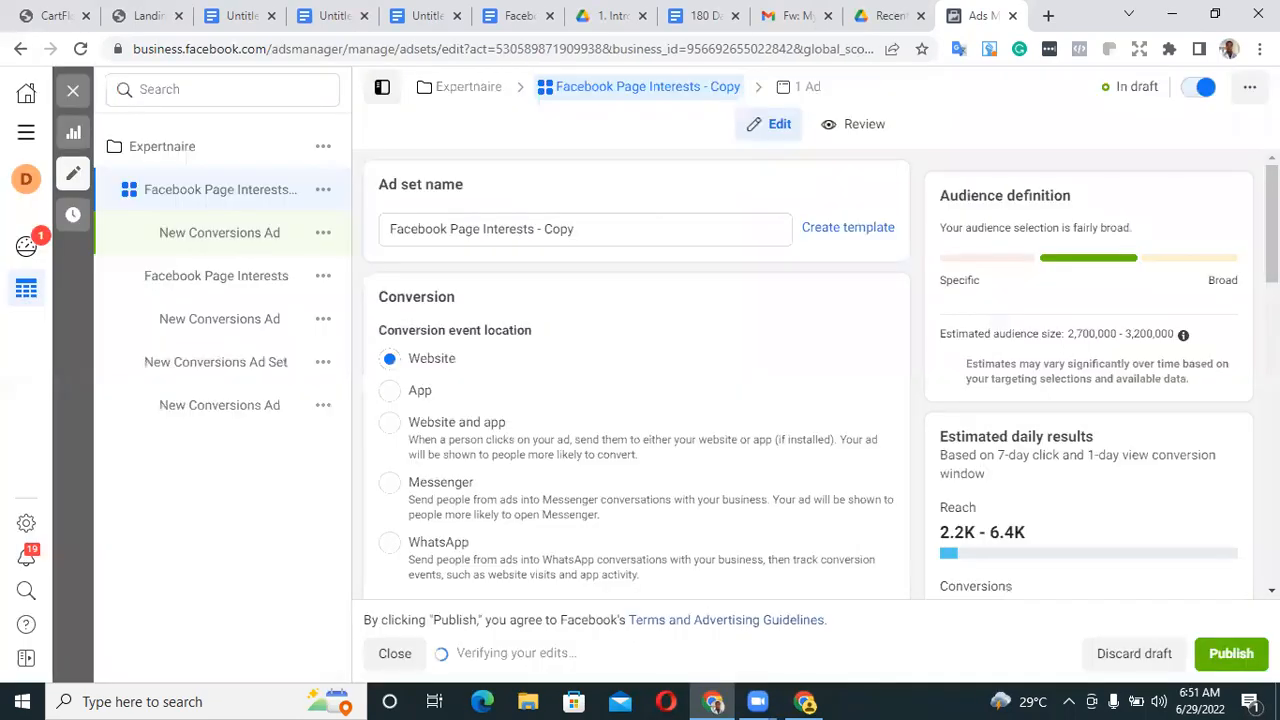
Remove all behaviors from the new copy's detailed targeting, covering both Facebook Payments users entries and both page admins entries
scroll(637, 375, "down", 10)
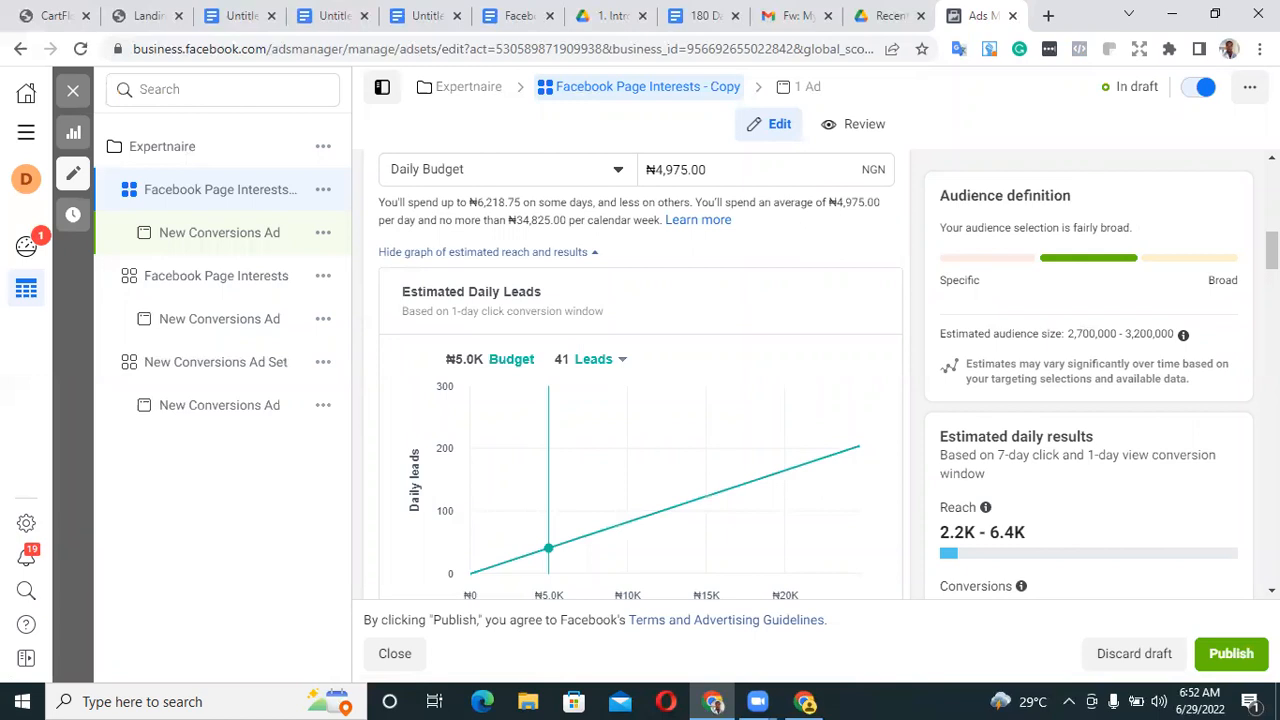
scroll(637, 375, "down", 10)
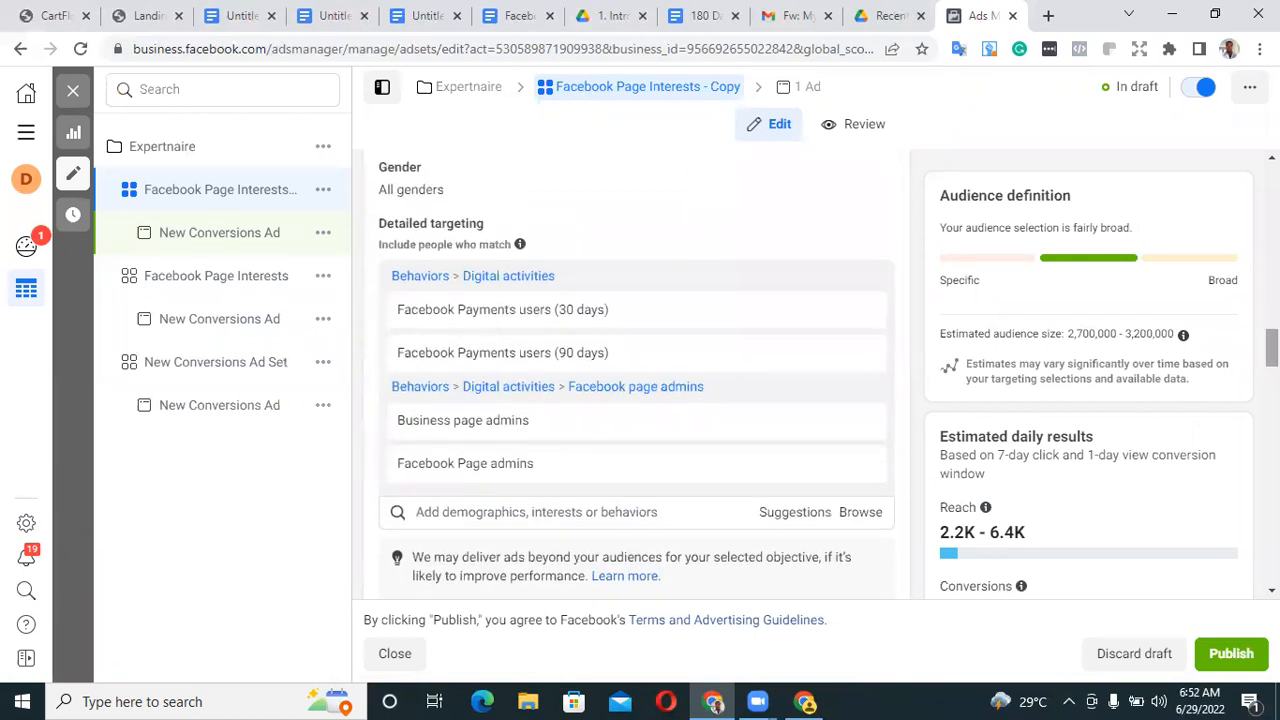
mouse_move(857, 334)
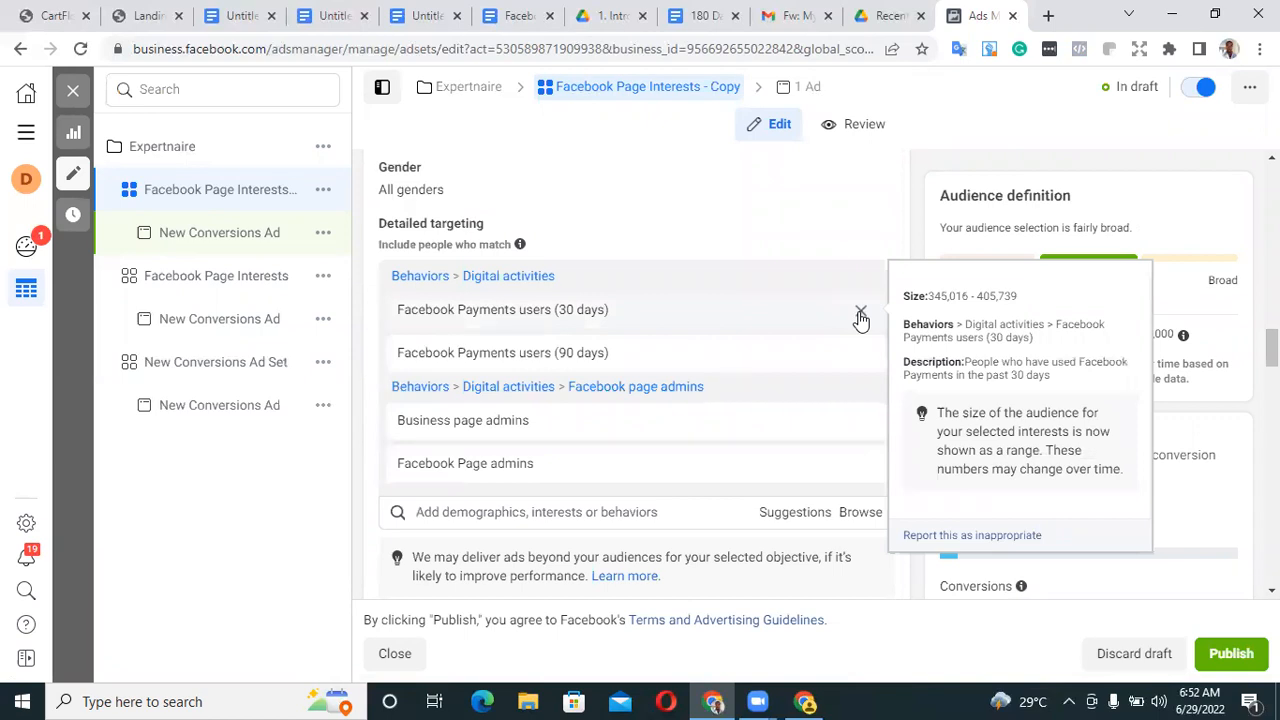
left_click(860, 314)
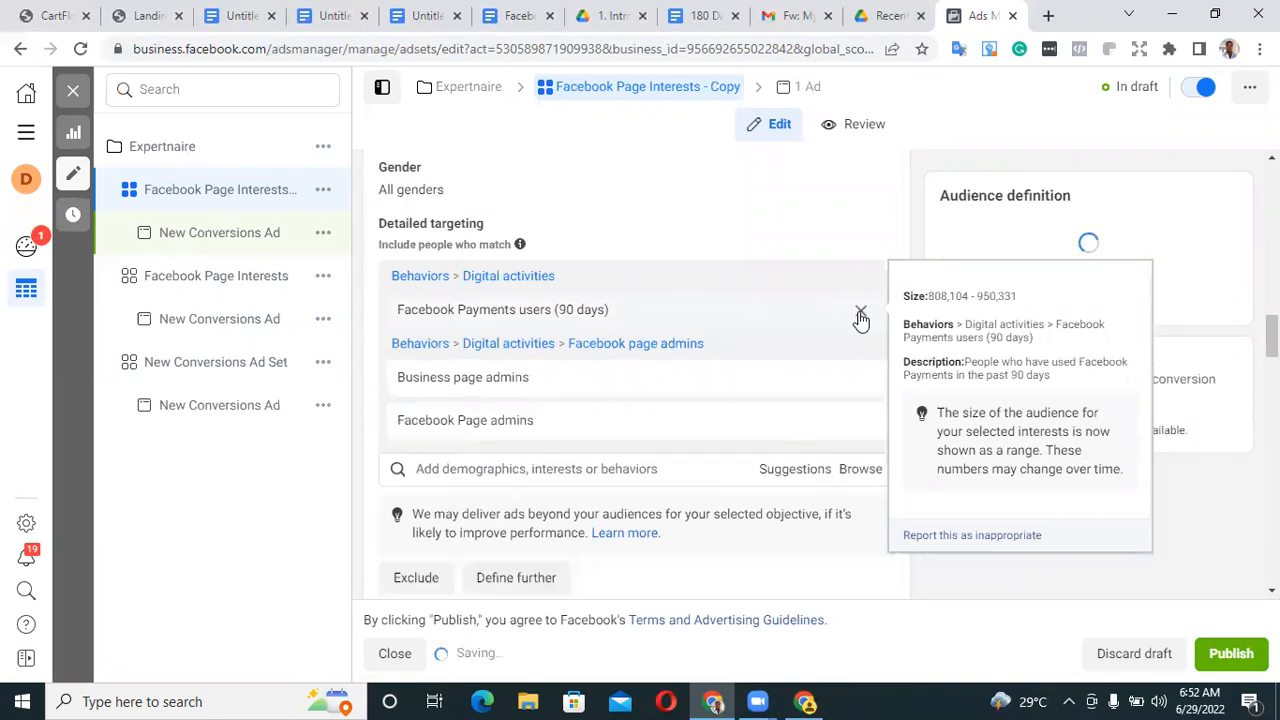
left_click(860, 313)
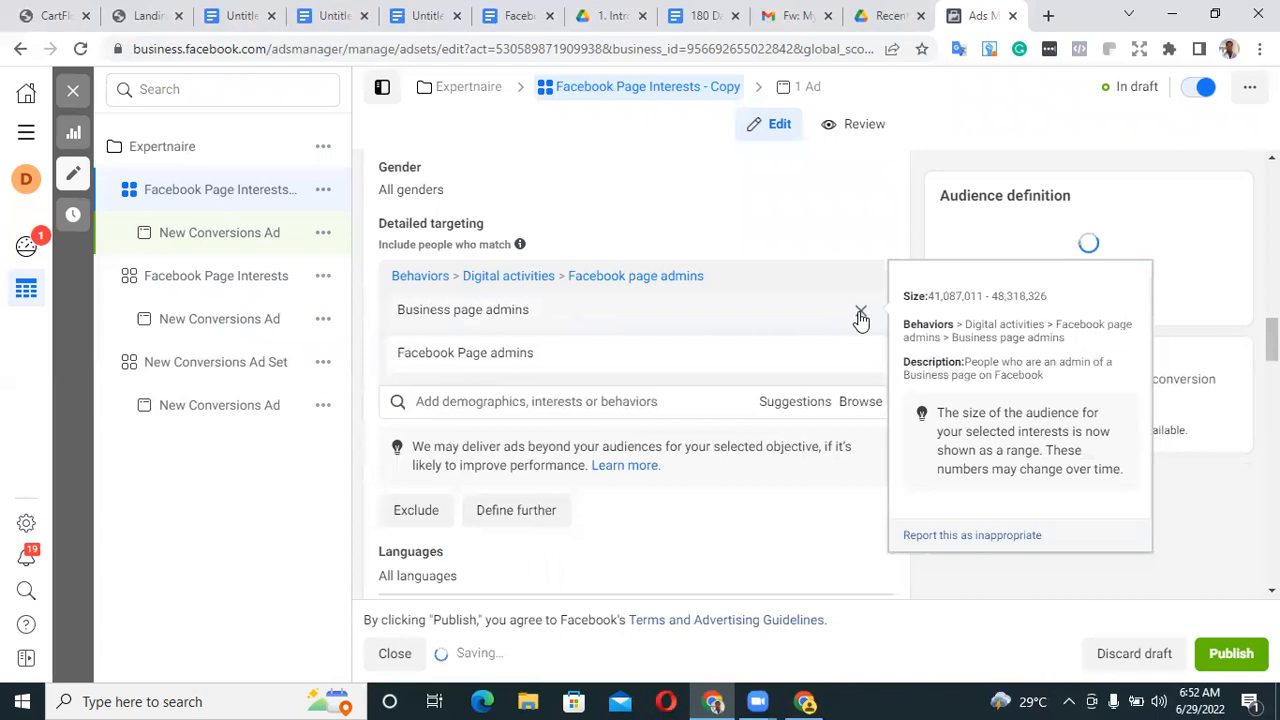
left_click(860, 314)
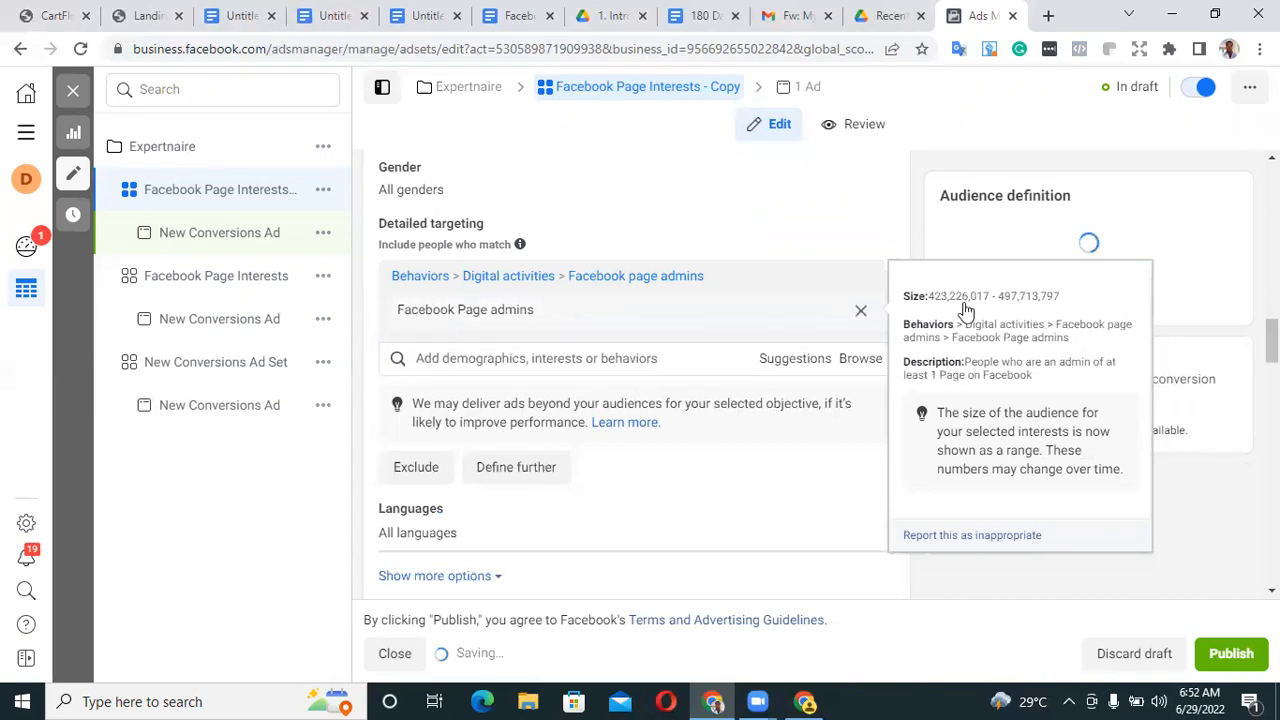
Rename the copied ad set without detailed targeting as No Interest
scroll(636, 380, "up", 15)
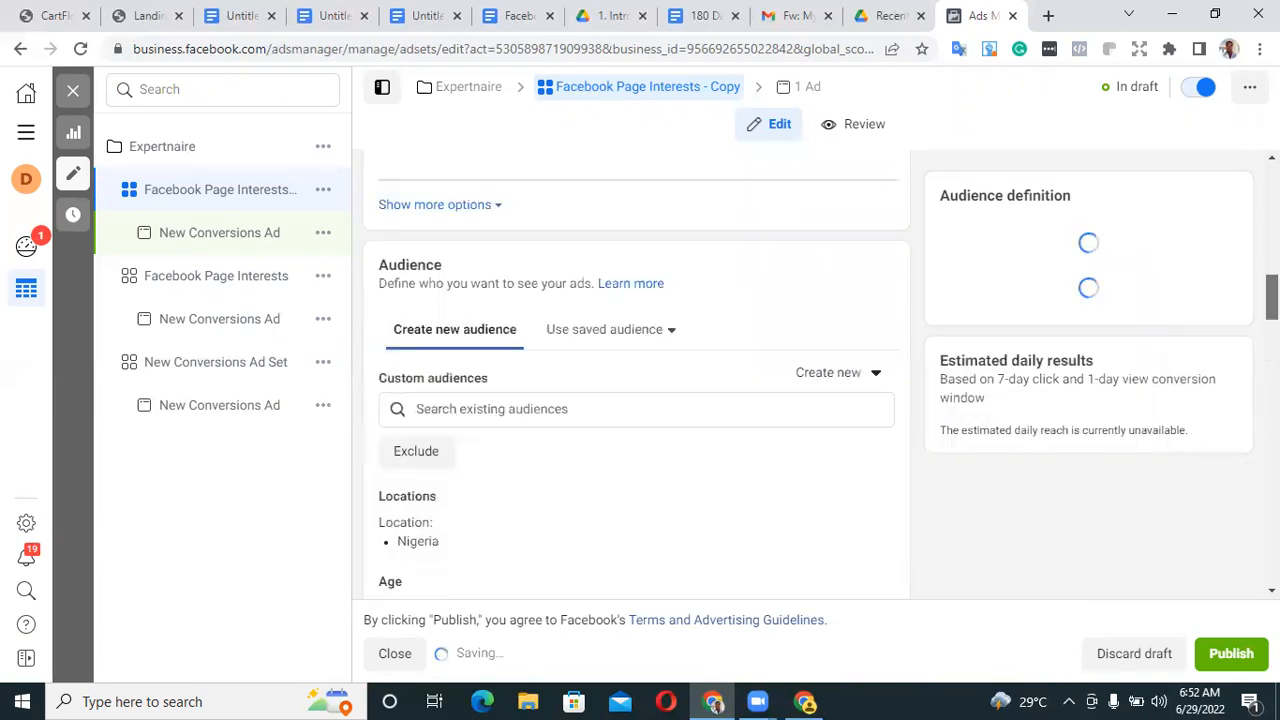
left_click_drag(576, 229, 390, 257)
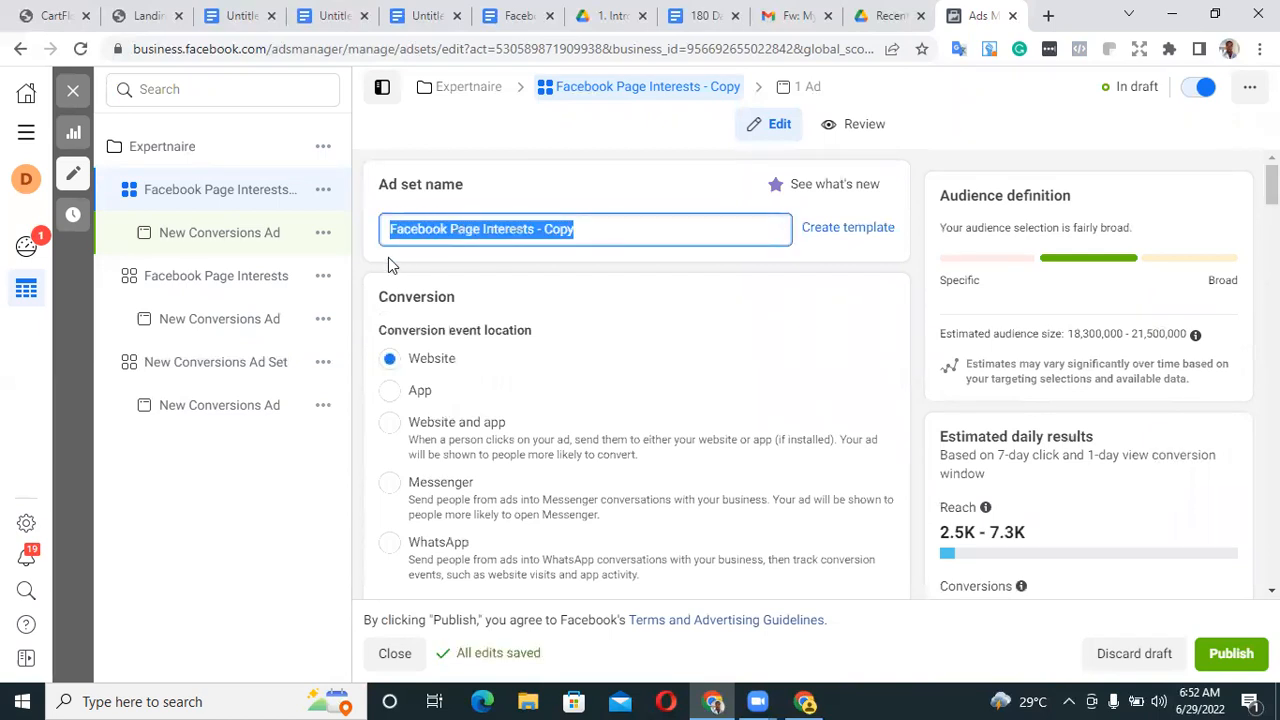
type("n")
key("BackSpace")
type("N")
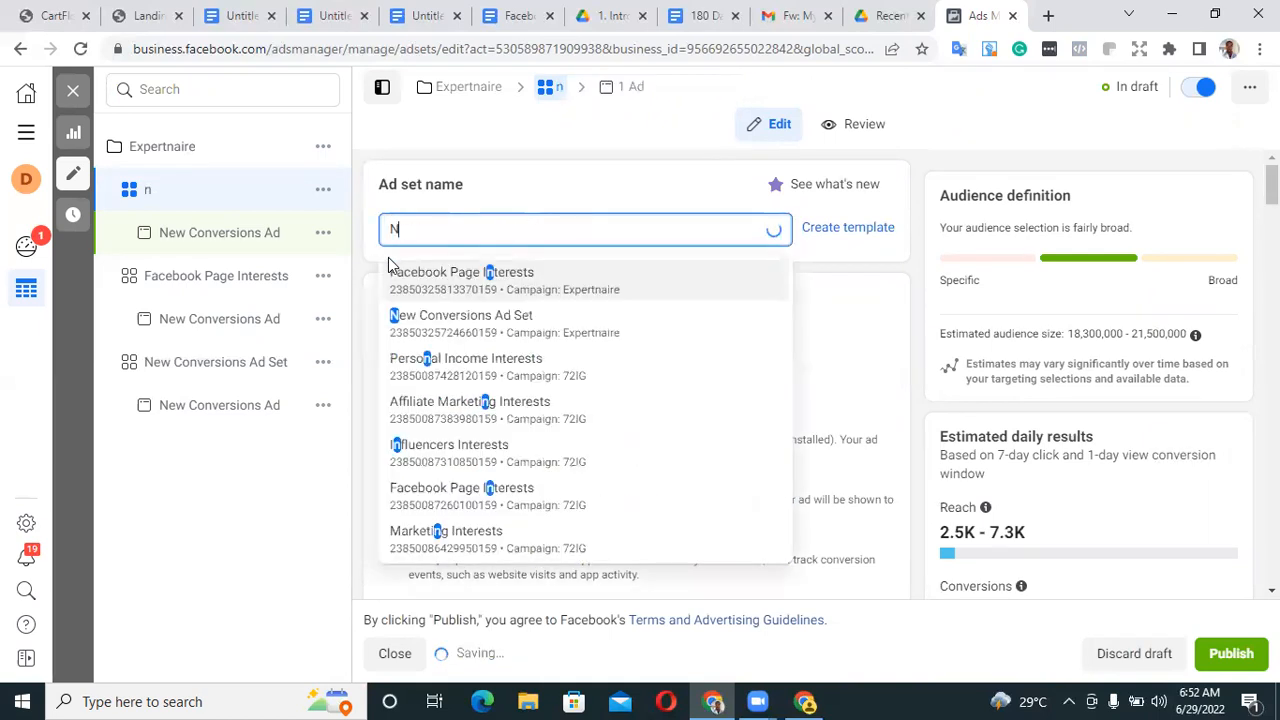
type("o")
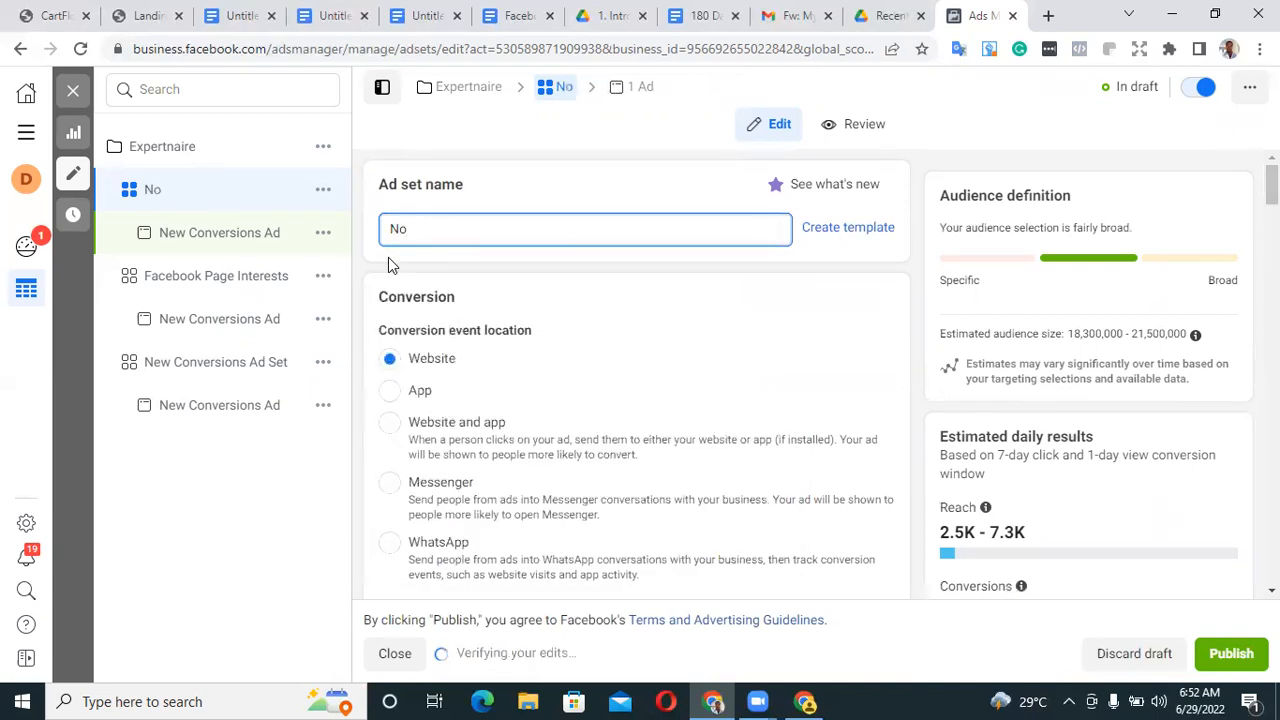
type(" Interest")
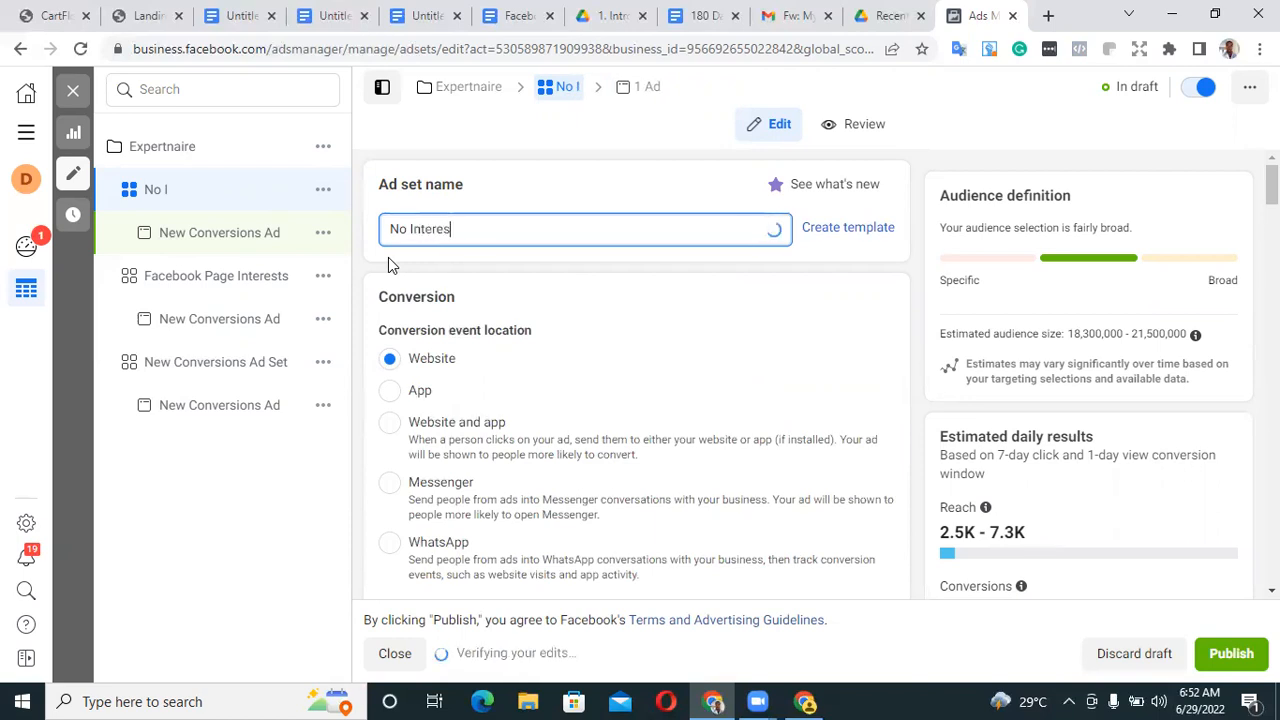
Publish the No Interest ad set with its ad, and return to the ad sets list to check the Delivery column
left_click(1234, 665)
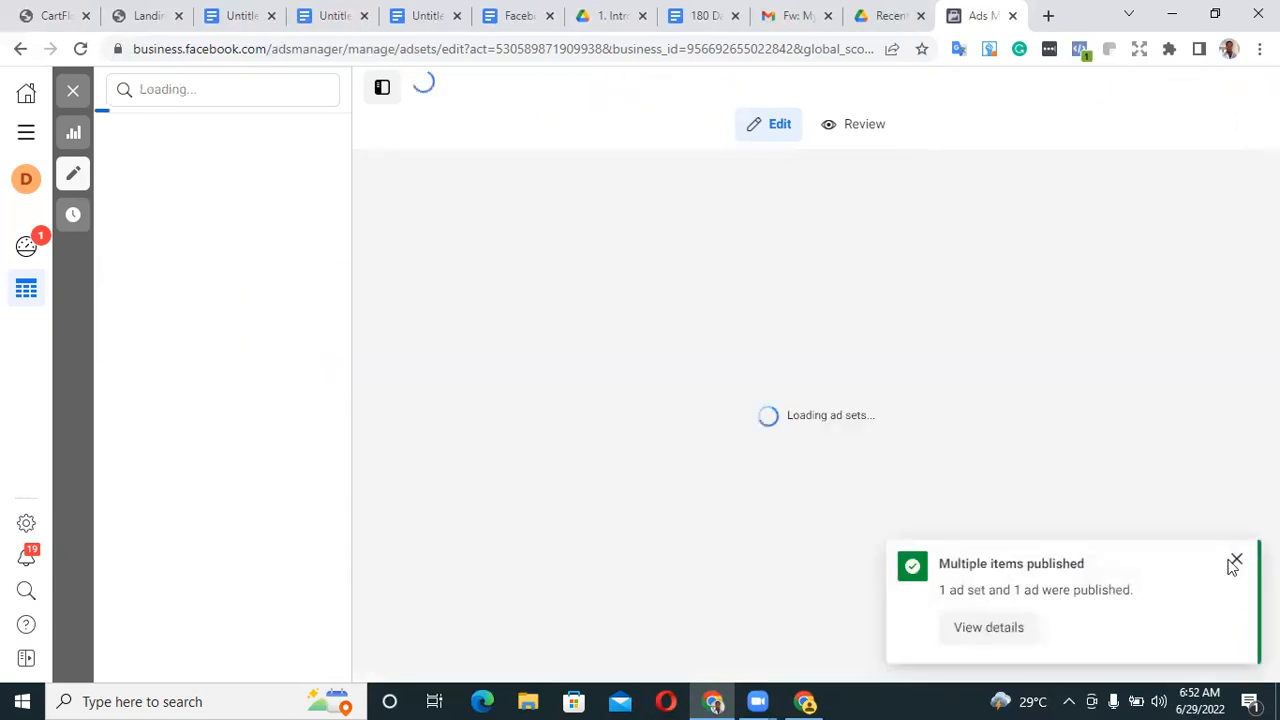
left_click(1235, 562)
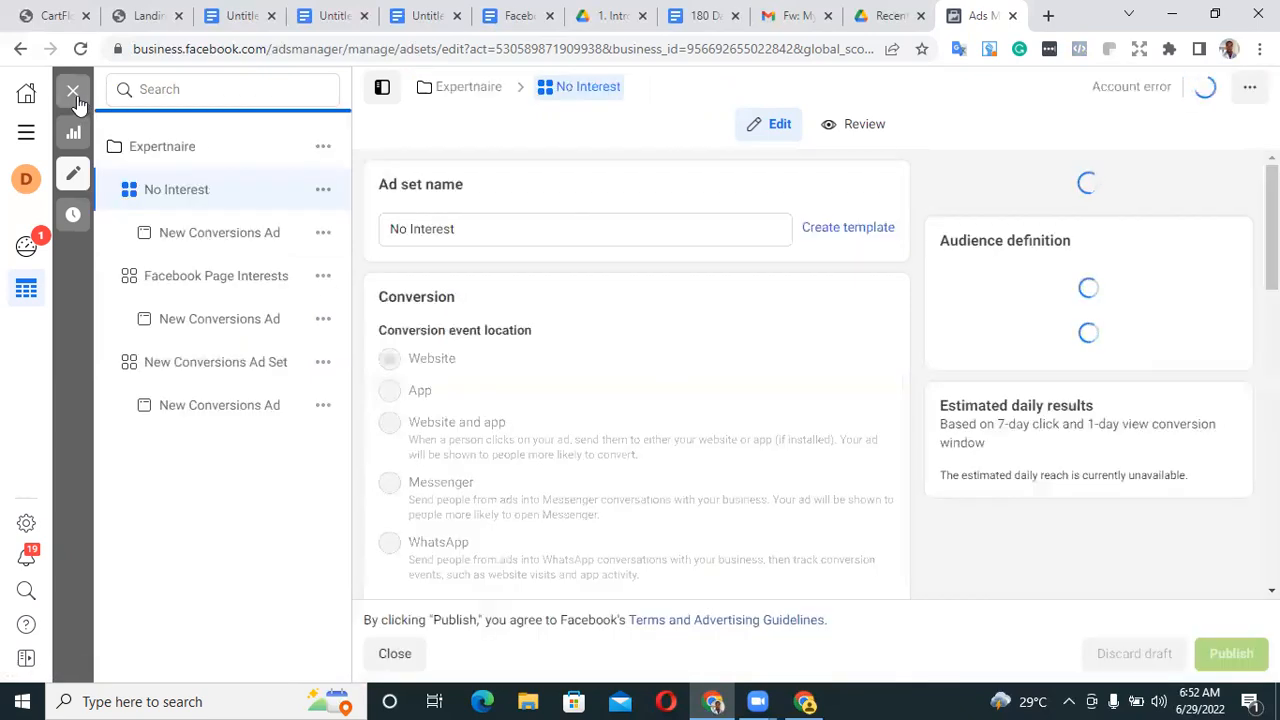
left_click(76, 99)
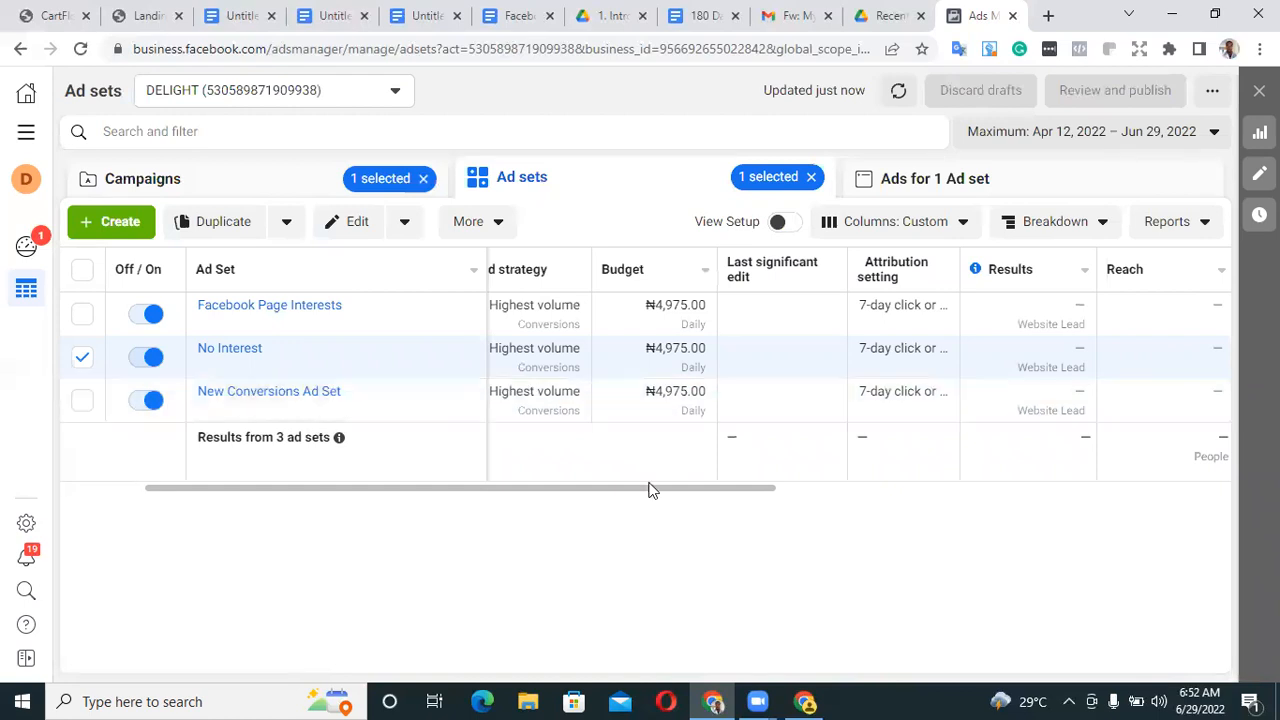
left_click_drag(650, 490, 567, 502)
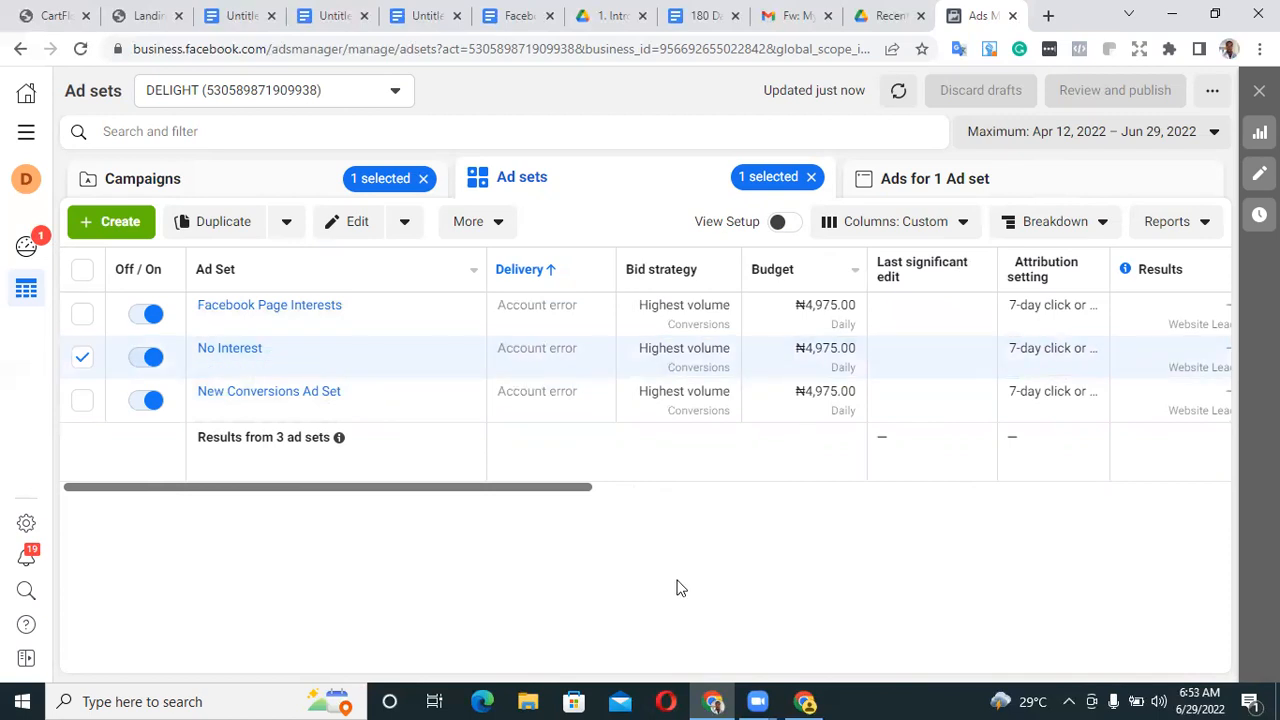
Select all three ad sets of the Expertnaire campaign, and select every ad belonging to them in the ads list
left_click(1093, 177)
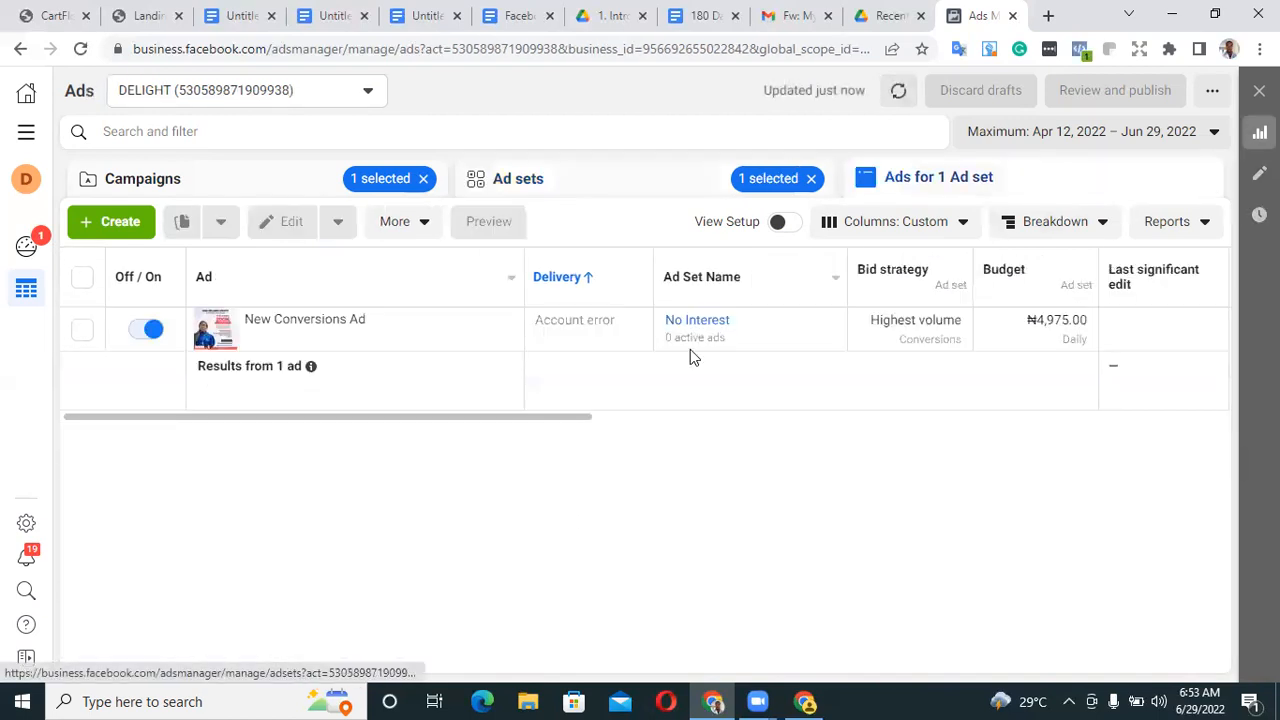
left_click(654, 177)
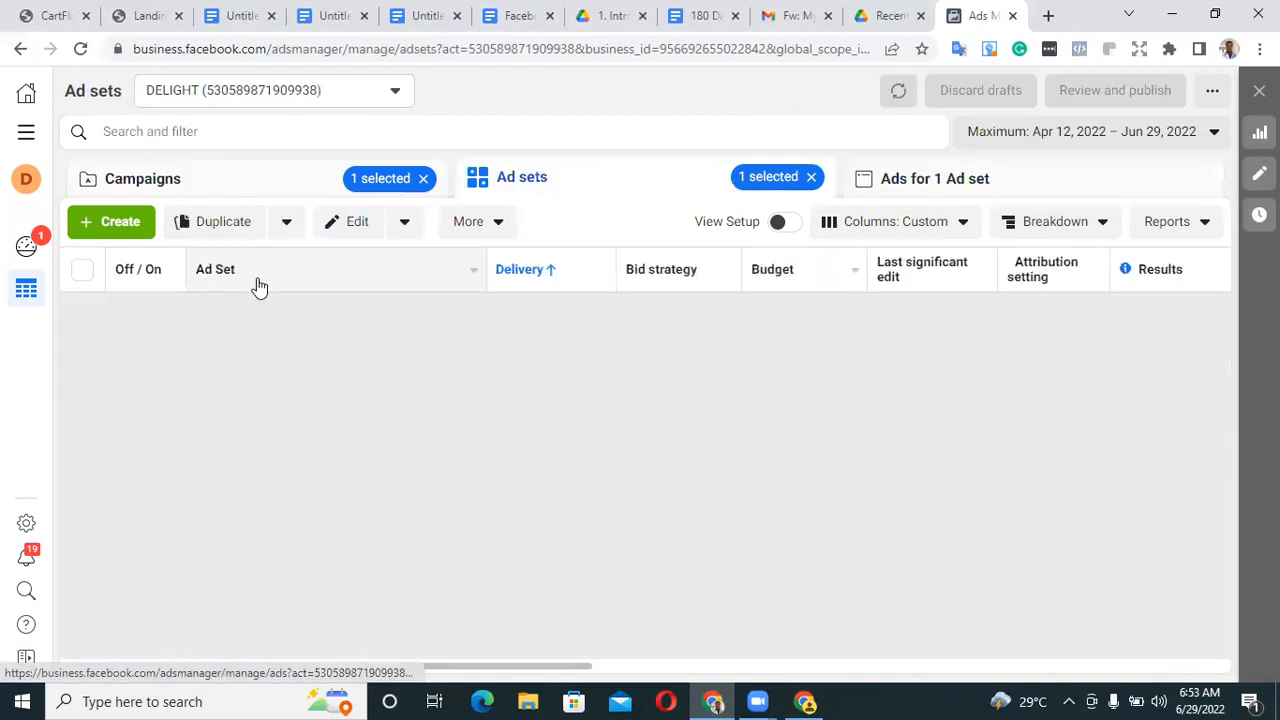
left_click(82, 270)
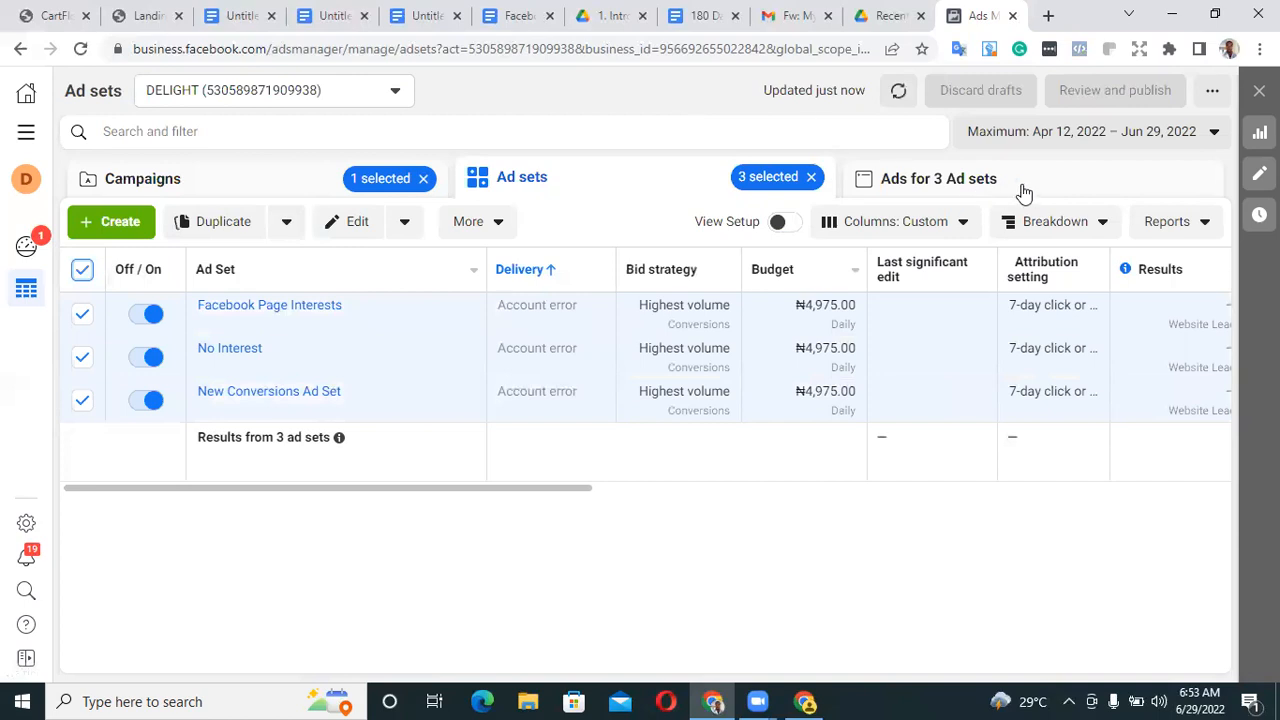
left_click(1044, 189)
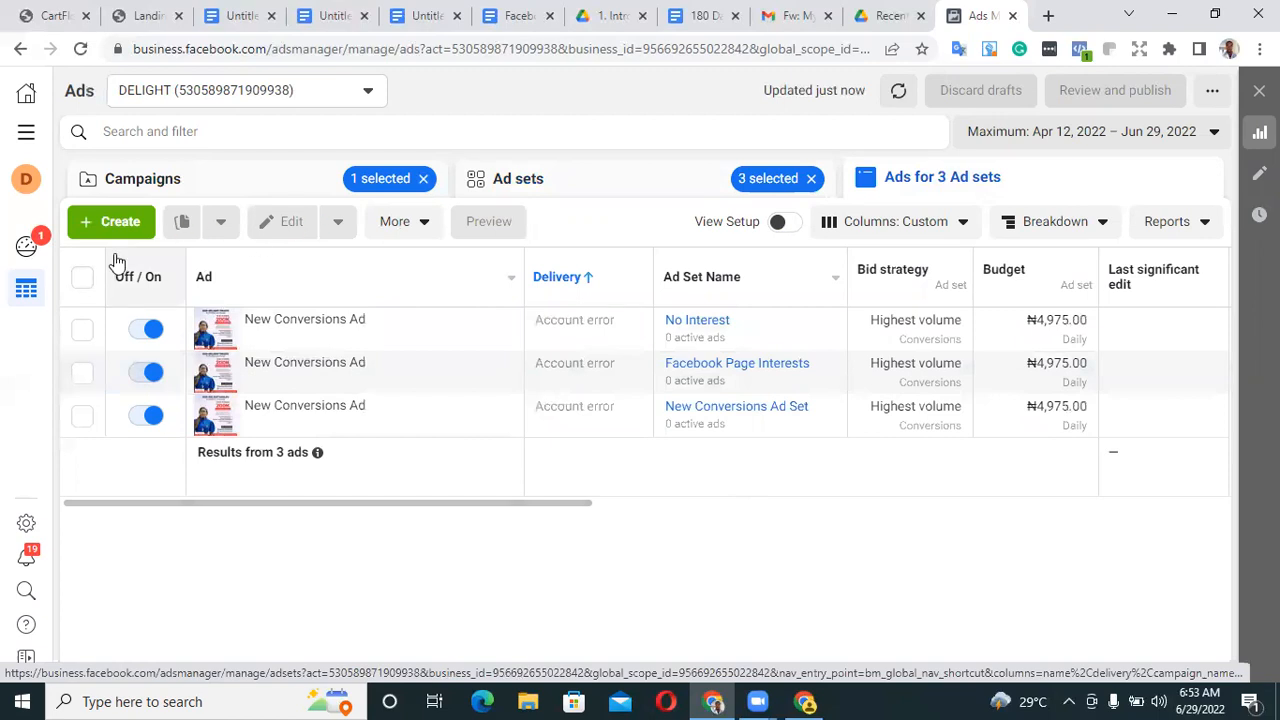
left_click(84, 279)
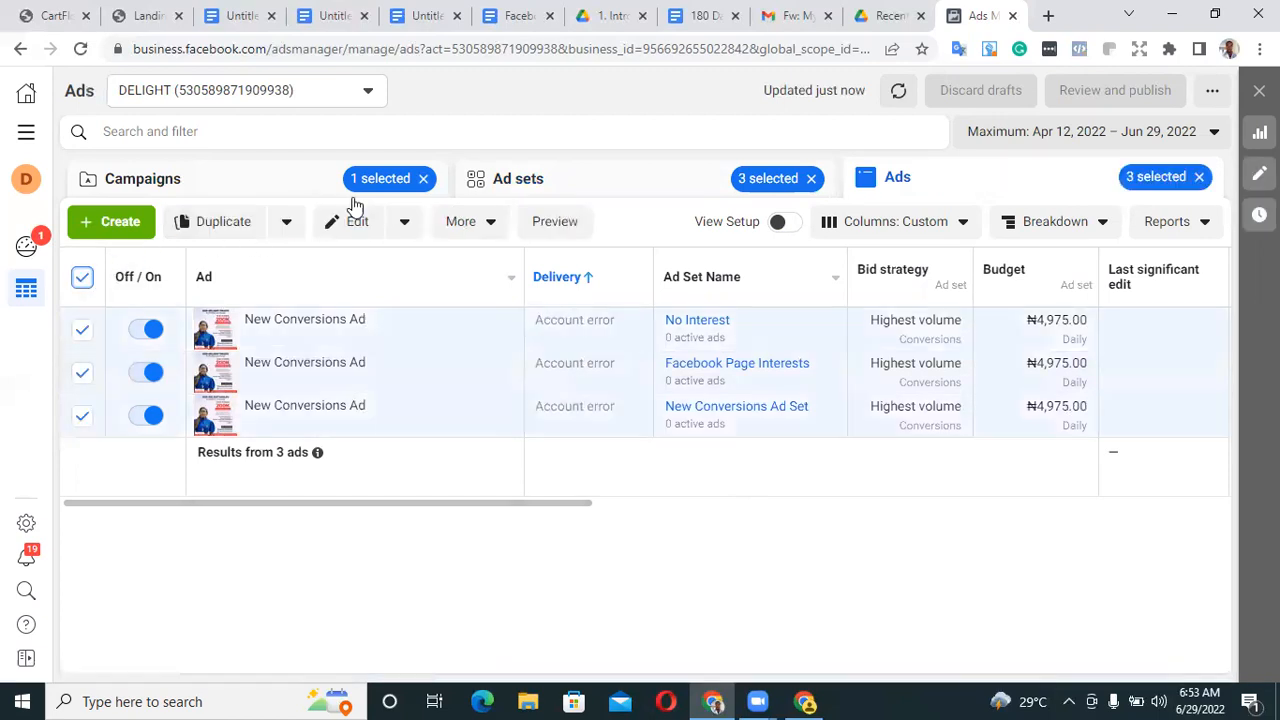
left_click(404, 224)
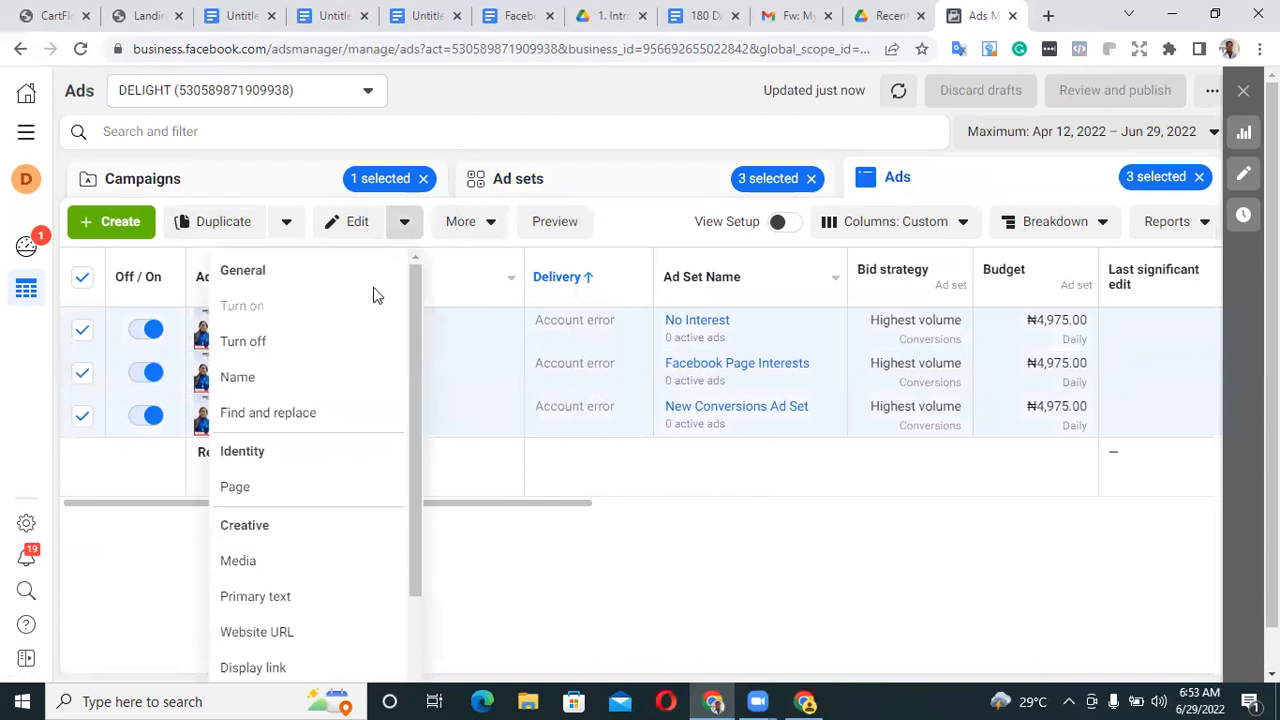
left_click(340, 388)
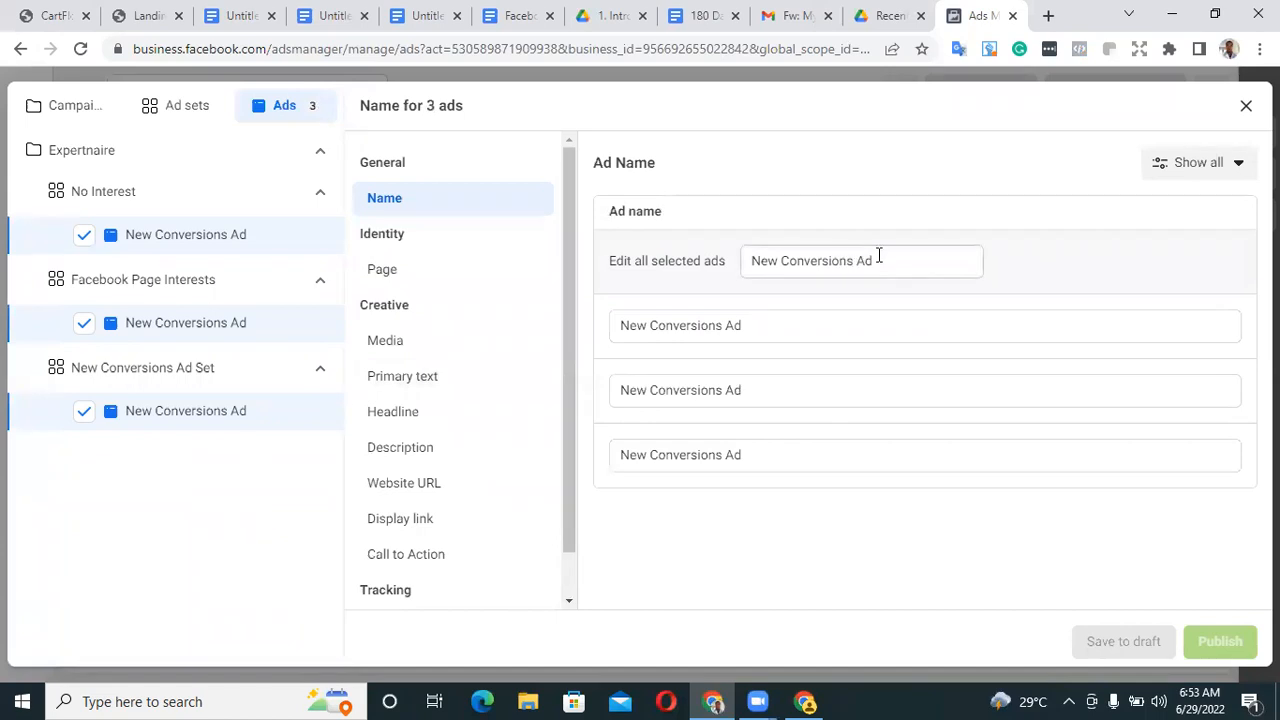
left_click(1246, 107)
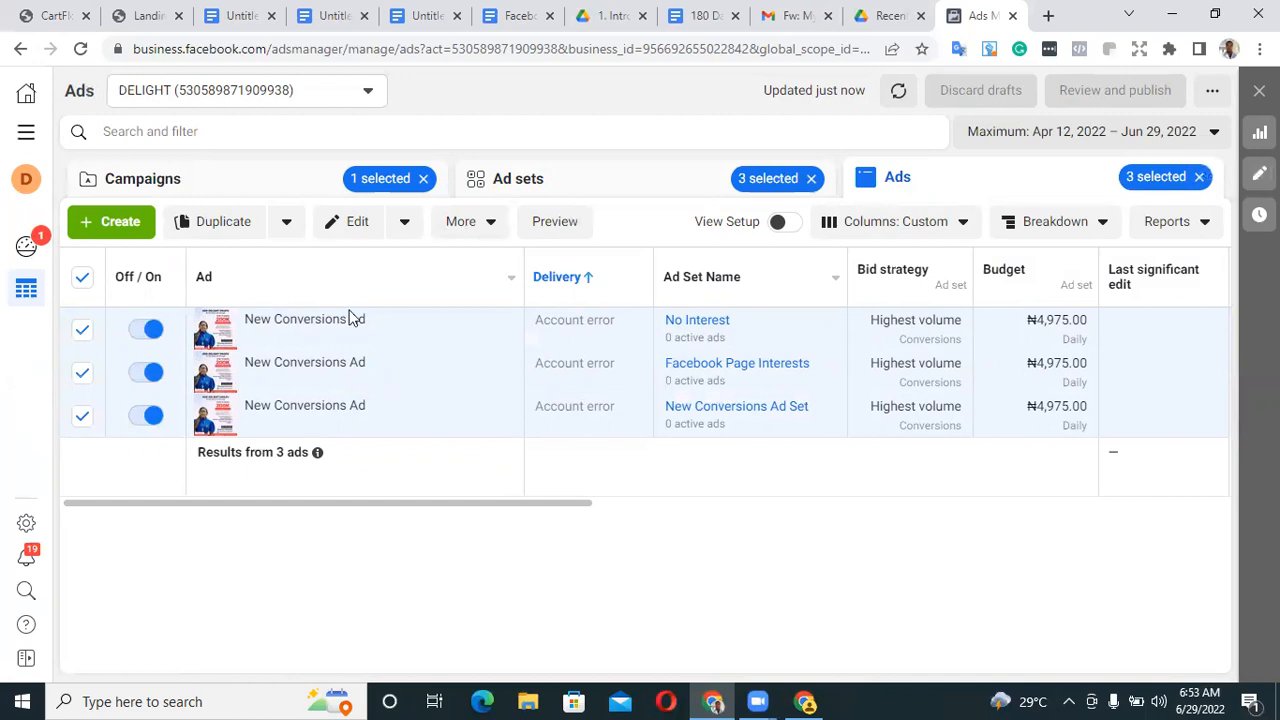
Duplicate the three selected ads once within the original campaign and remove the existing image from the copies
left_click(236, 231)
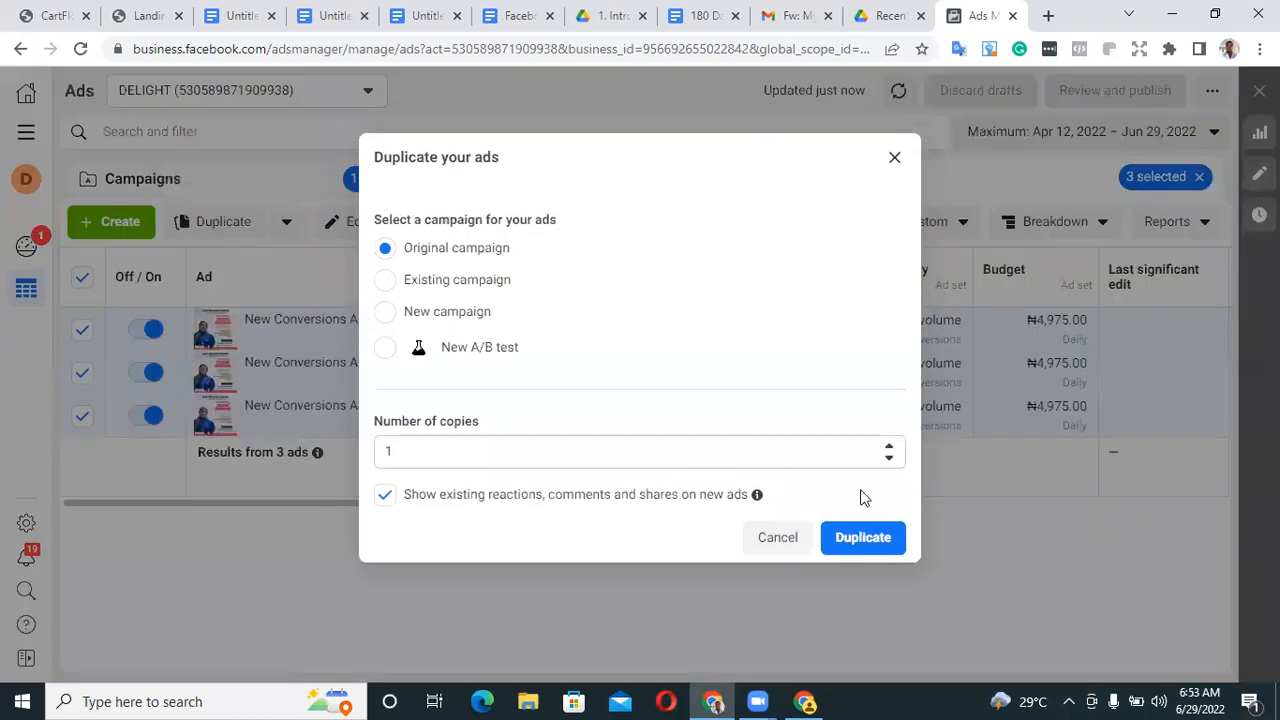
left_click(862, 537)
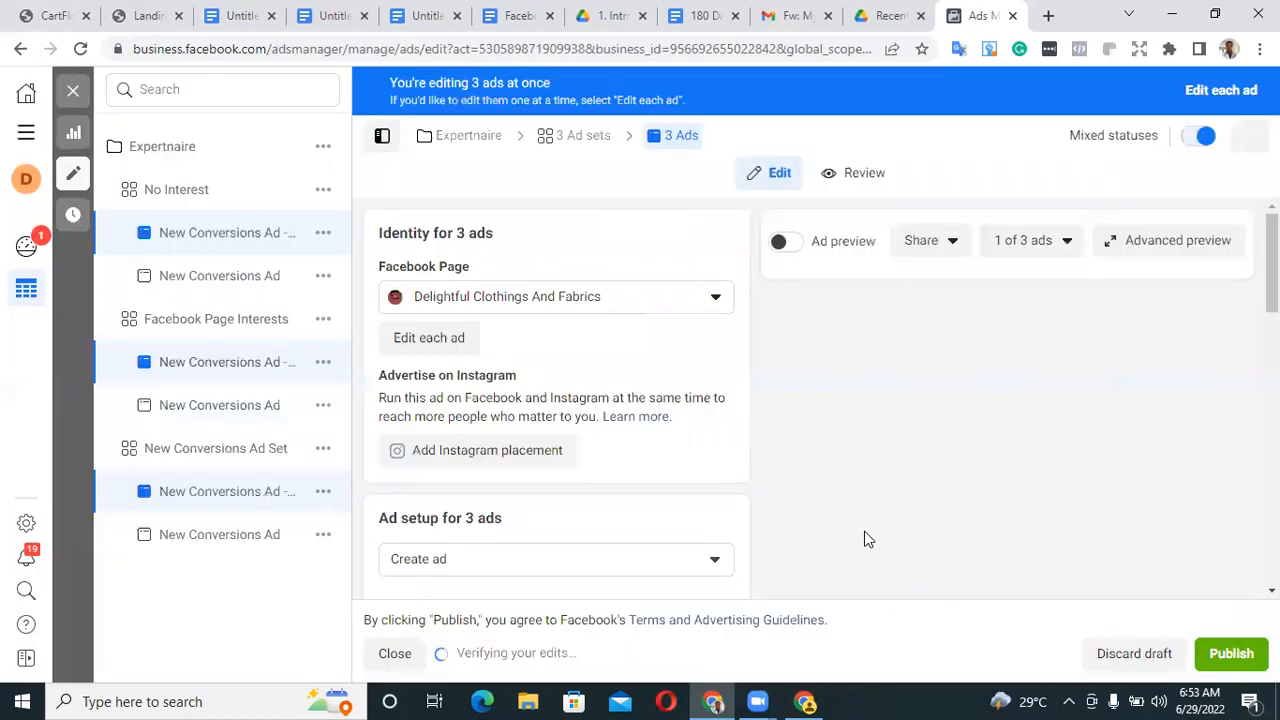
scroll(556, 400, "down", 10)
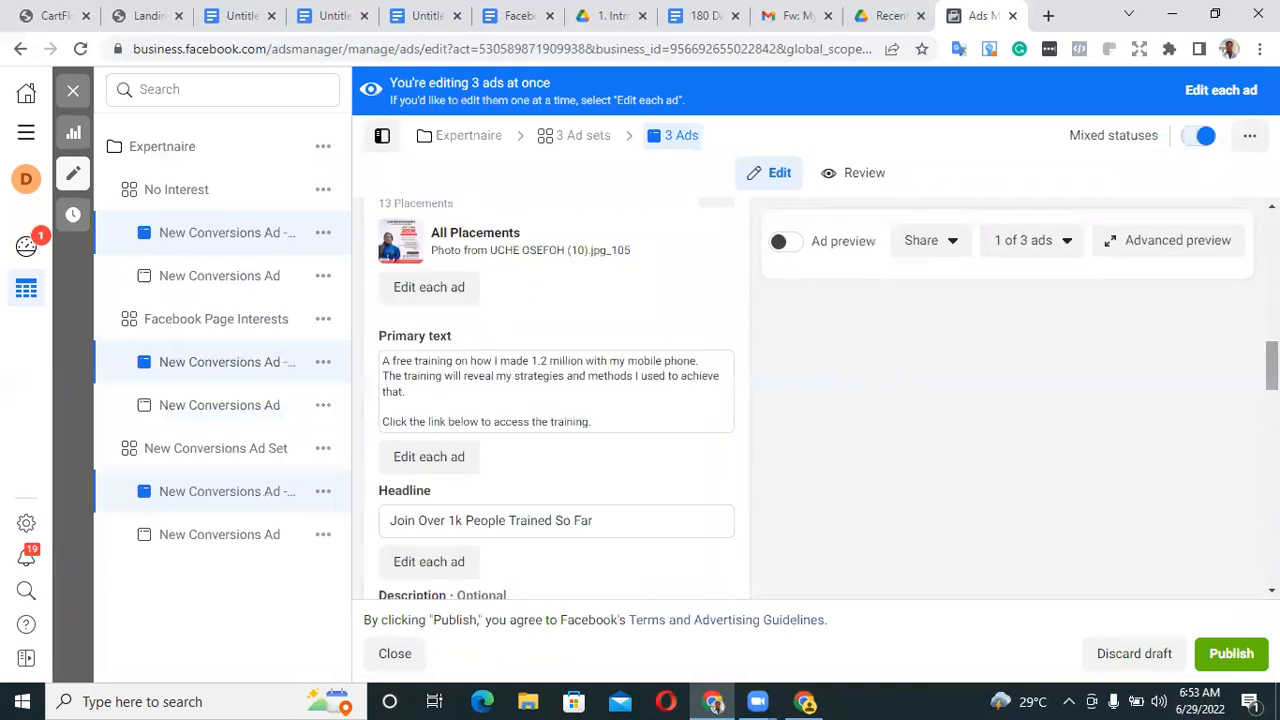
scroll(720, 320, "up", 1)
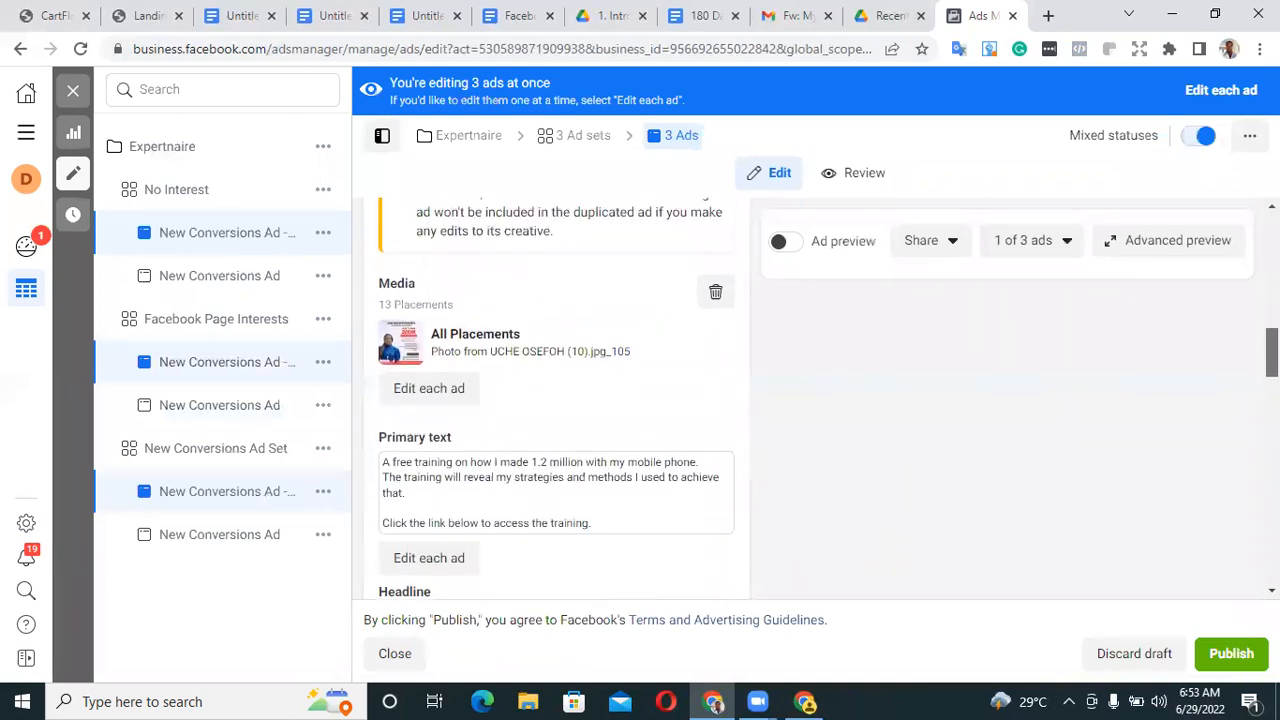
left_click(727, 290)
Add the account image IMG-20220310-WA0100.jpg to the three copied ads, keeping the original crops and allowing enhancements
left_click(449, 293)
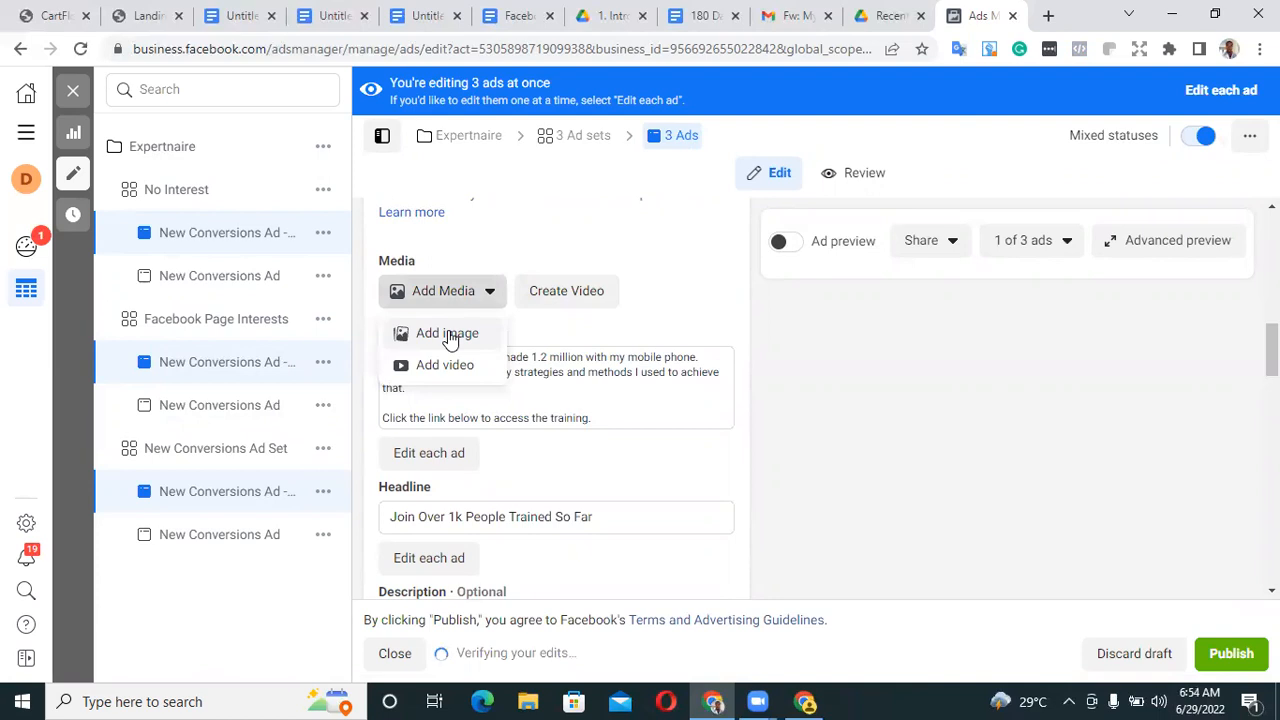
left_click(448, 335)
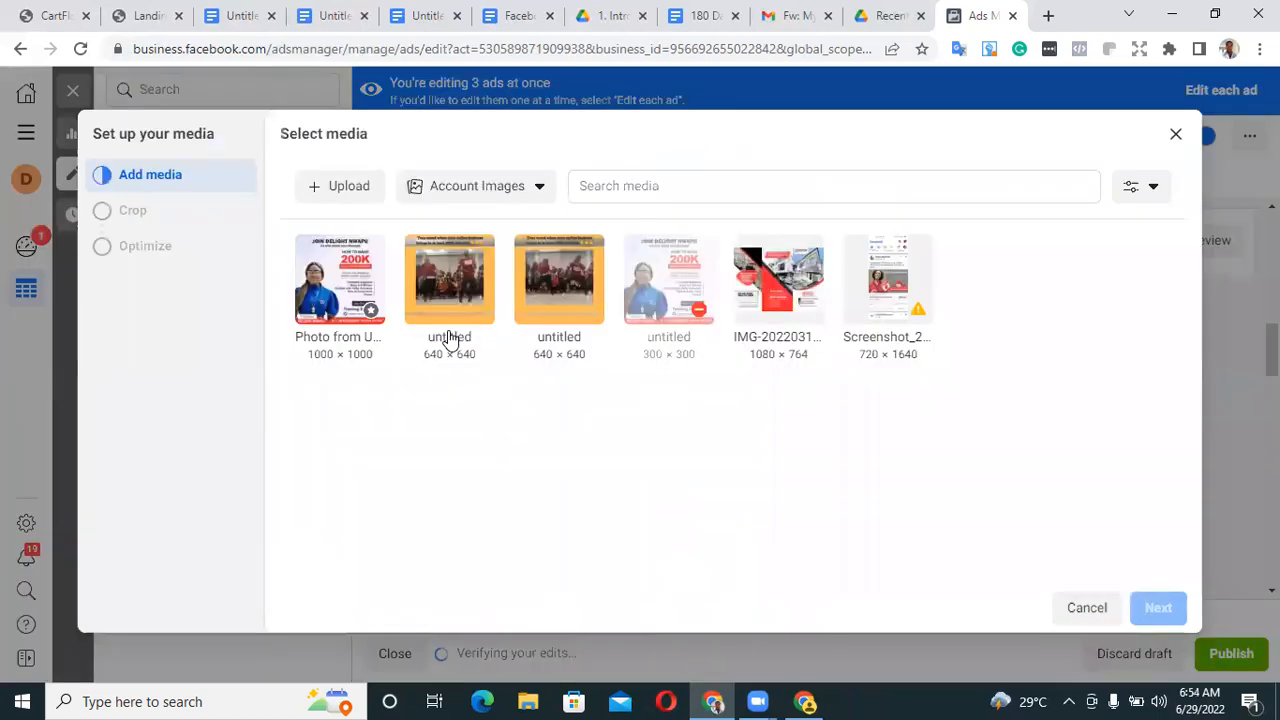
left_click(752, 265)
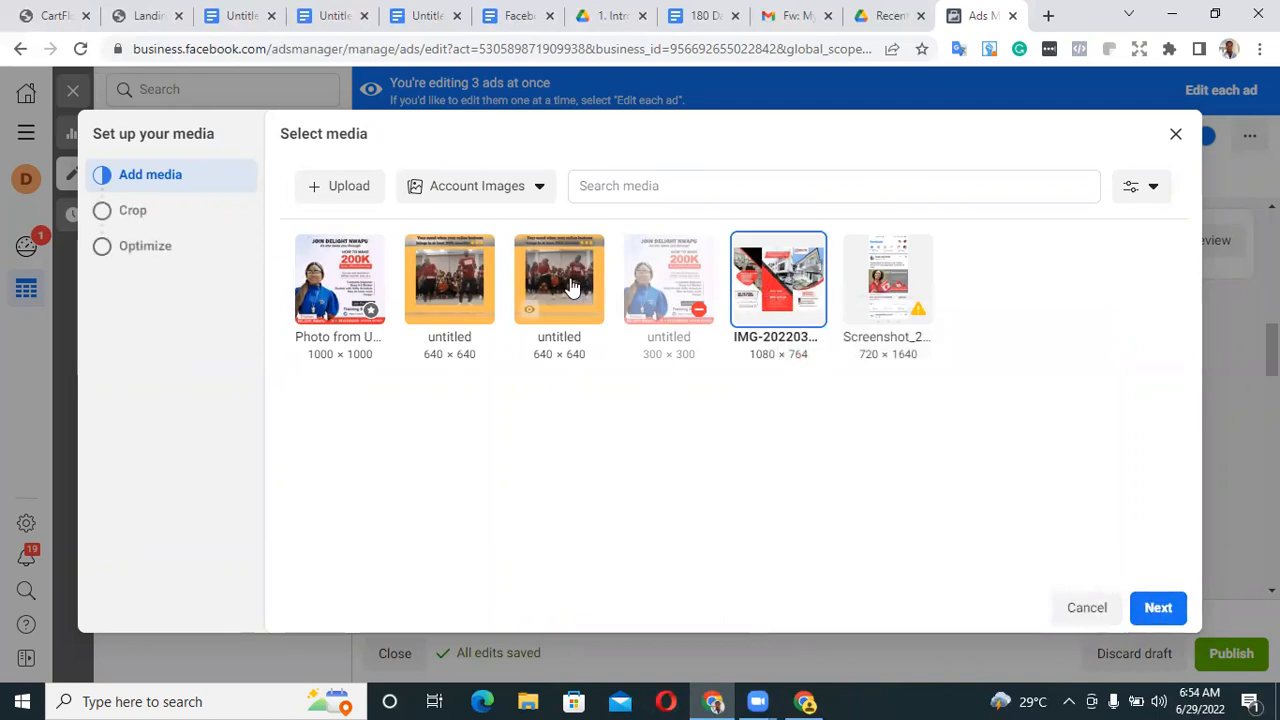
left_click(1160, 610)
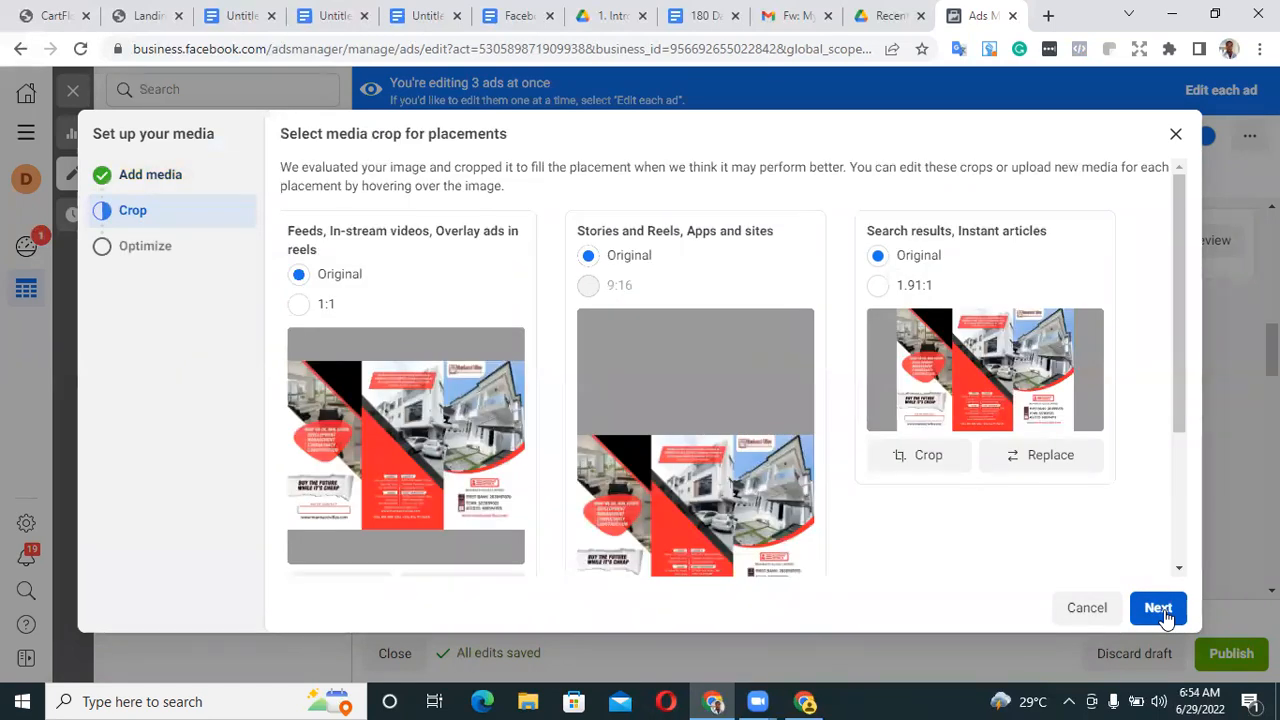
left_click(1159, 610)
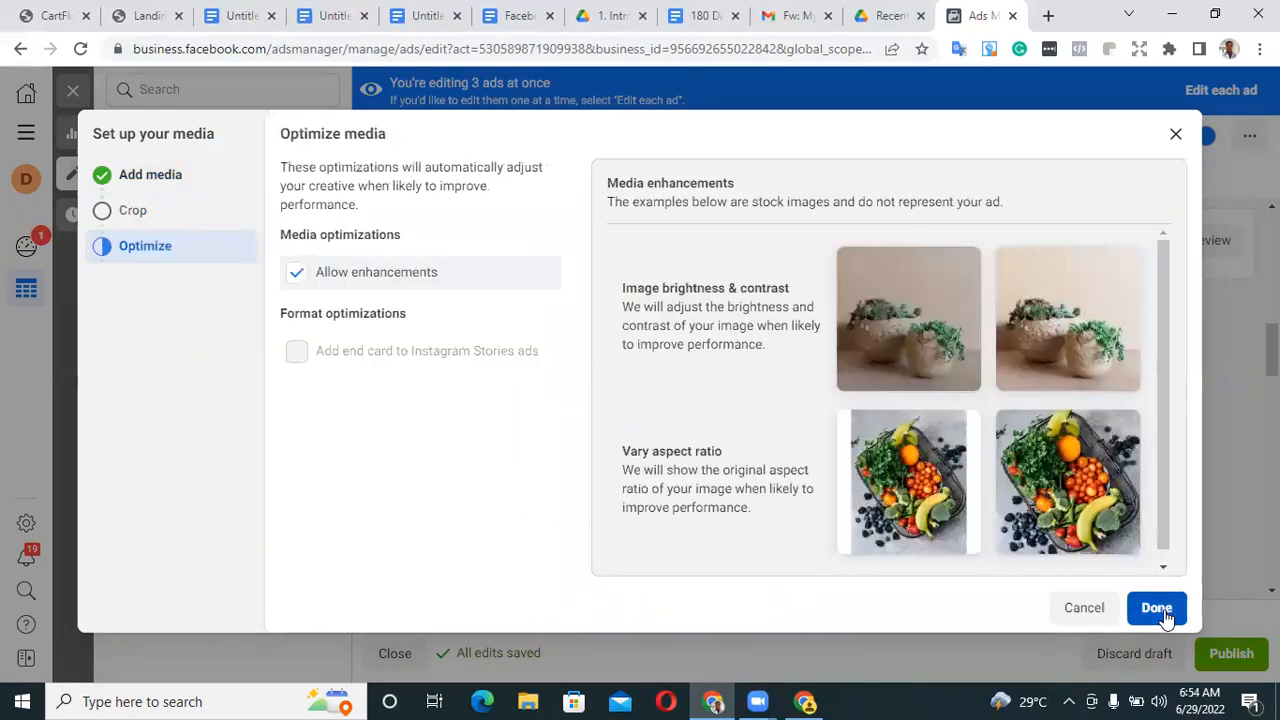
left_click(1157, 610)
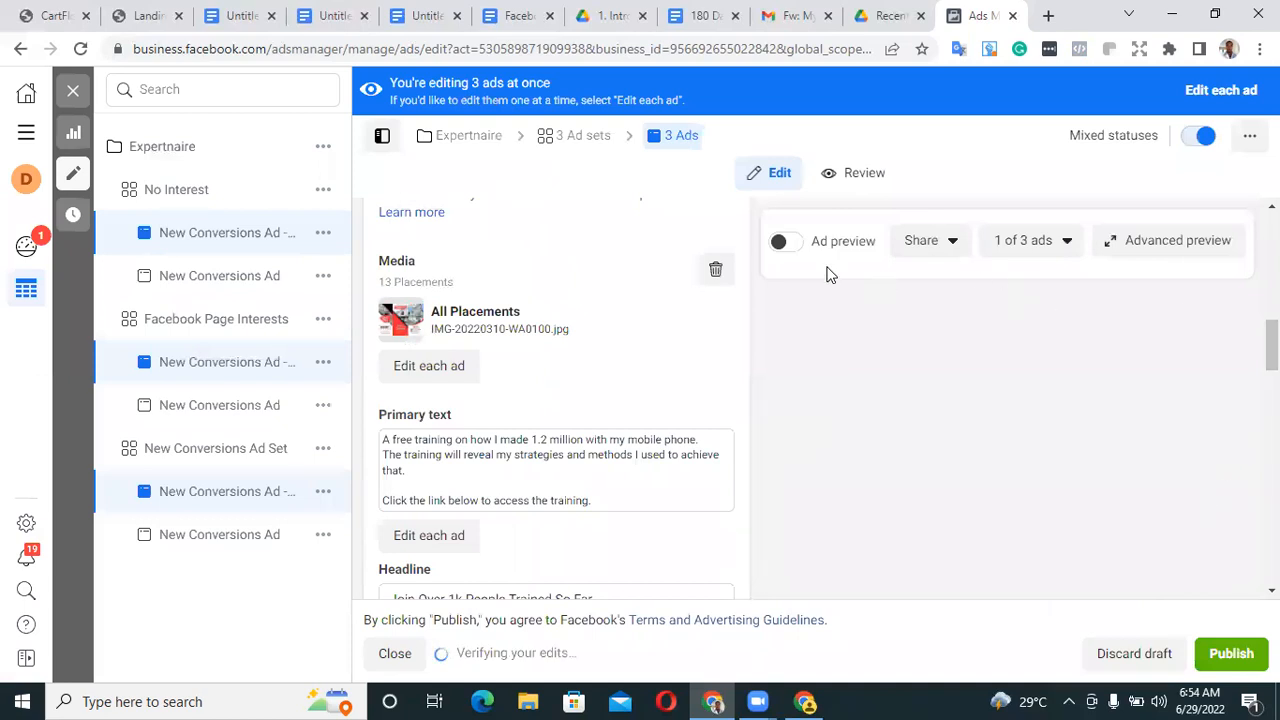
Turn on the ad preview to check the new image, publish the three copied ads and return to the ads list
left_click(791, 244)
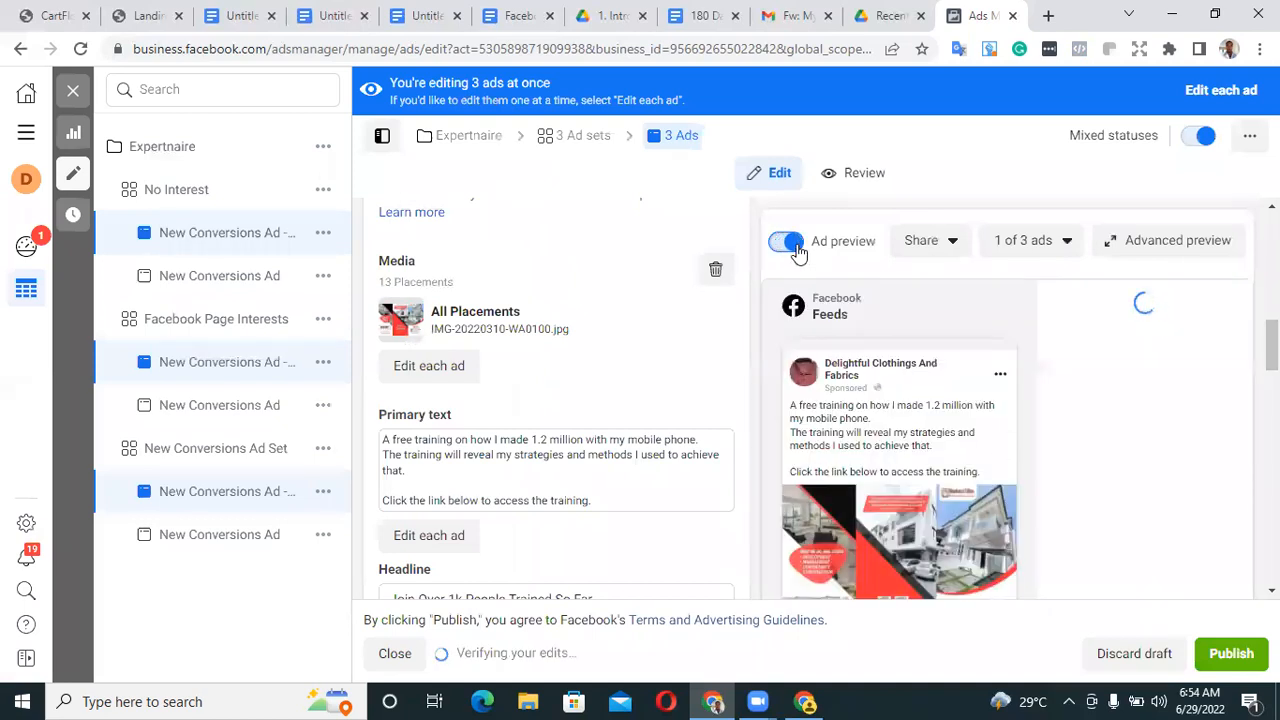
left_click_drag(1273, 346, 1273, 578)
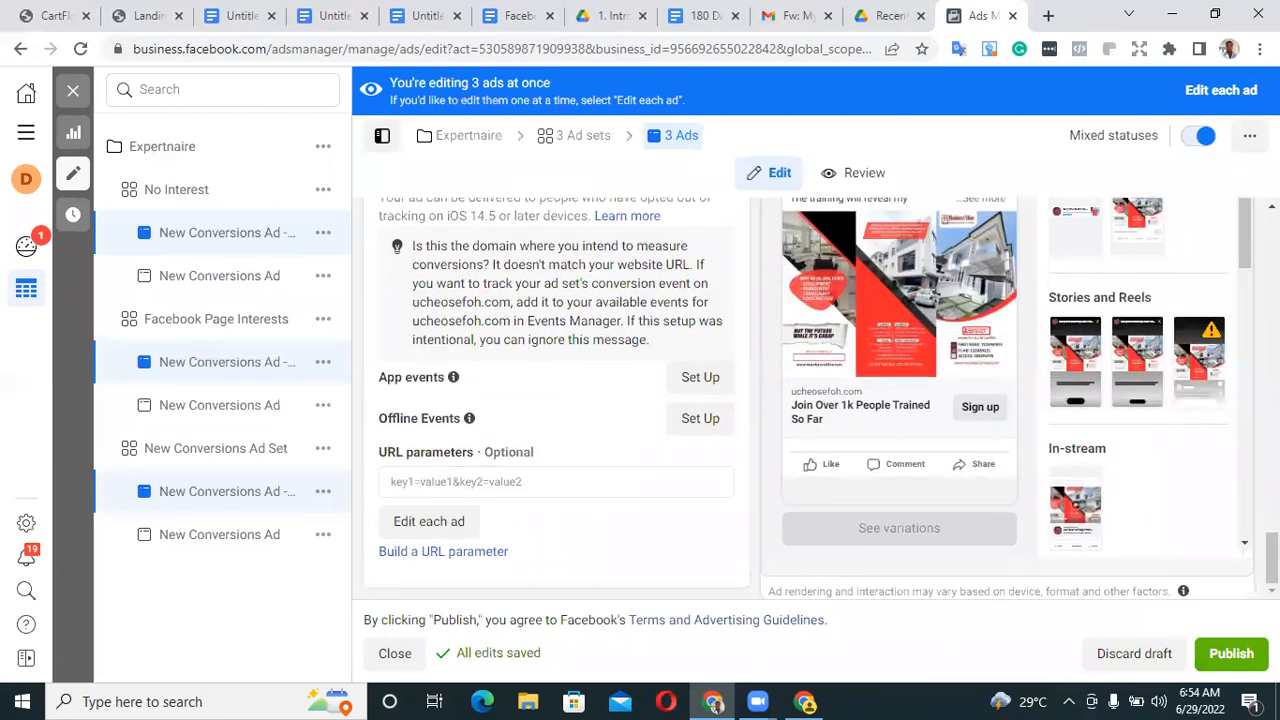
left_click(1232, 655)
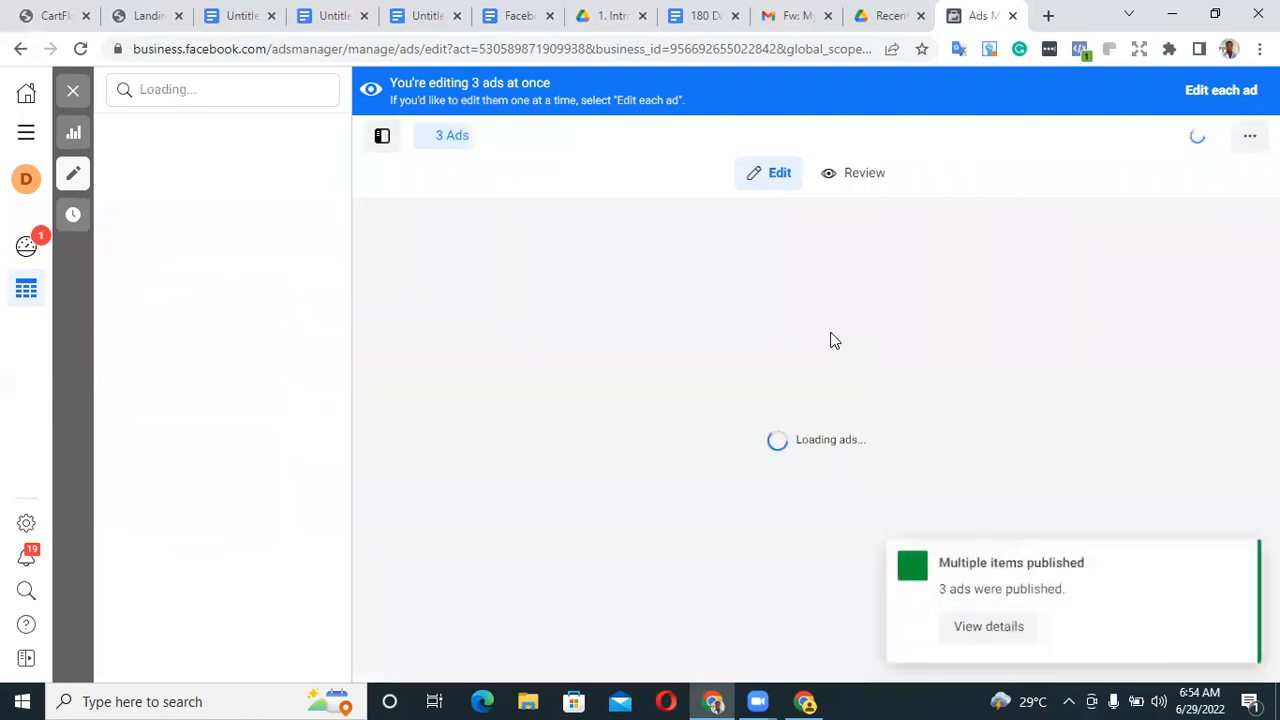
left_click(75, 128)
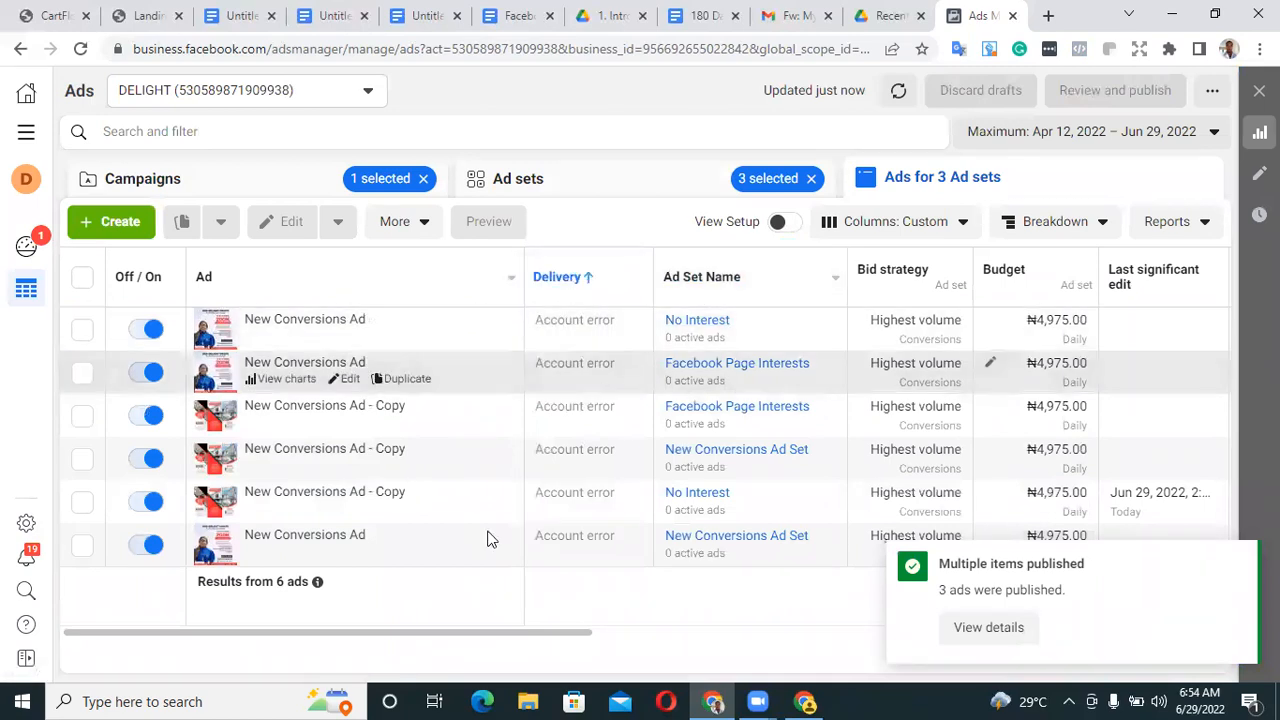
Select all six ads in the list and duplicate them once within the original campaign
left_click(83, 280)
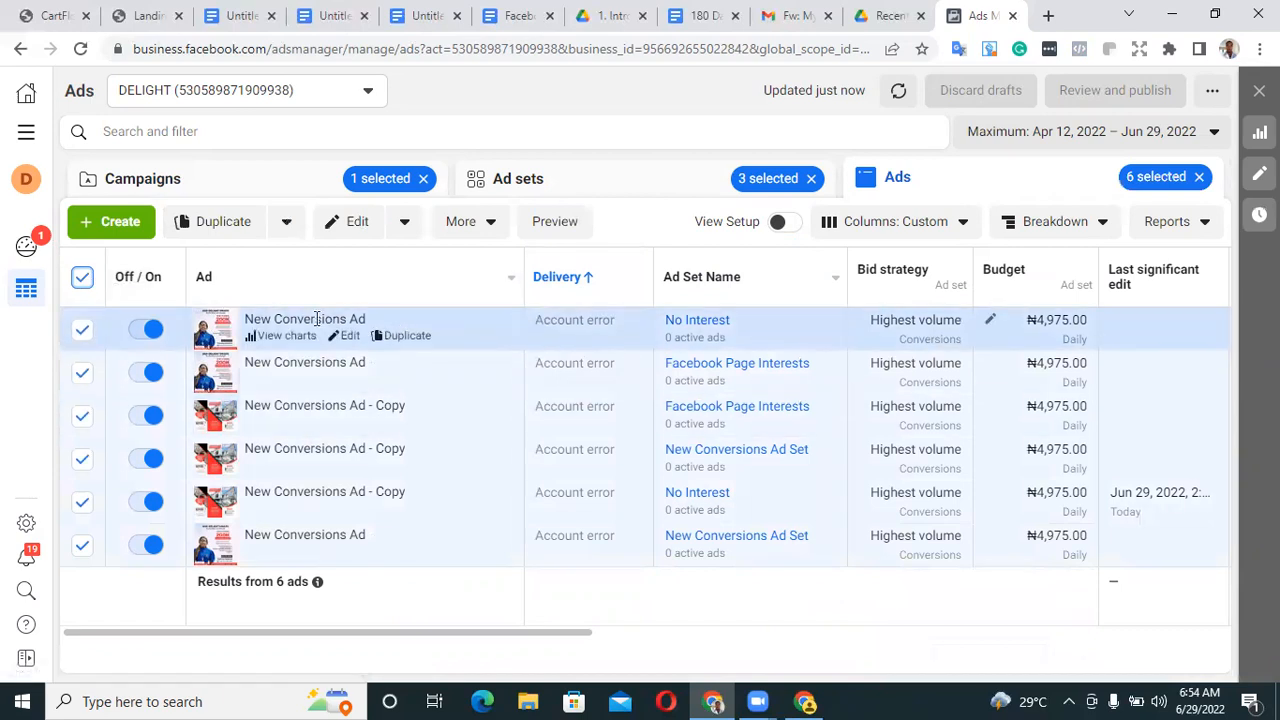
left_click(216, 238)
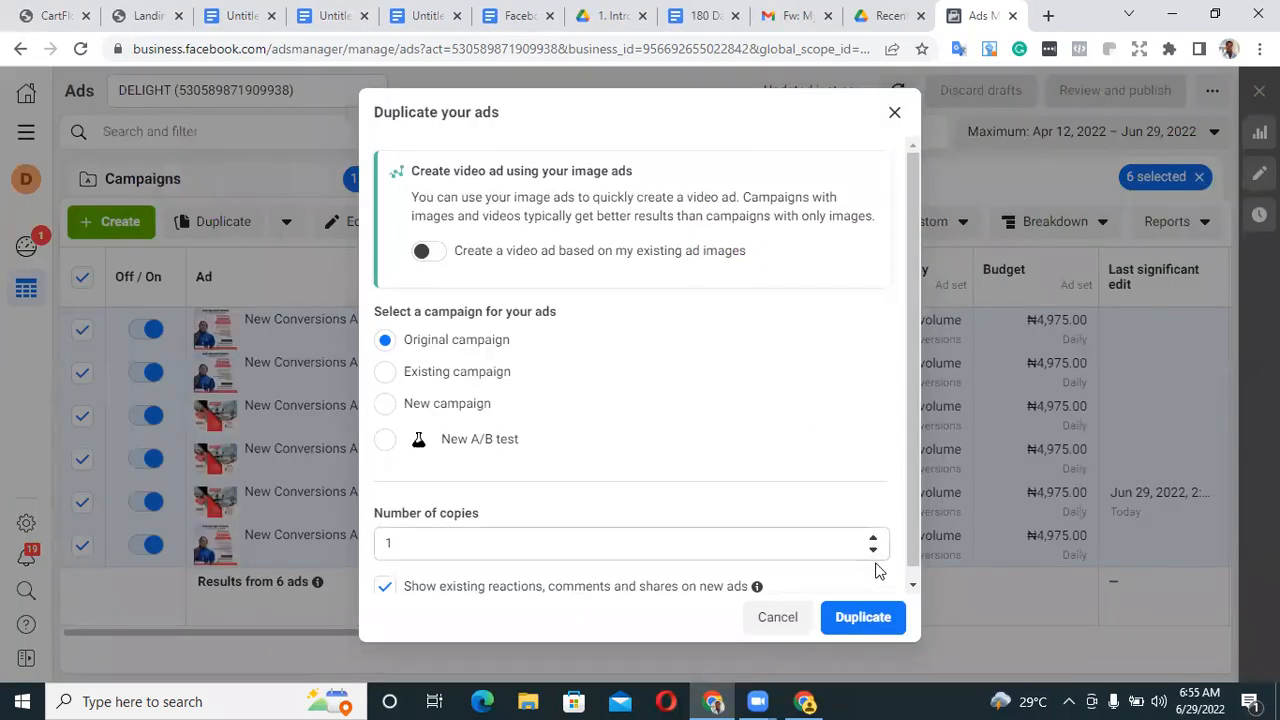
left_click(866, 618)
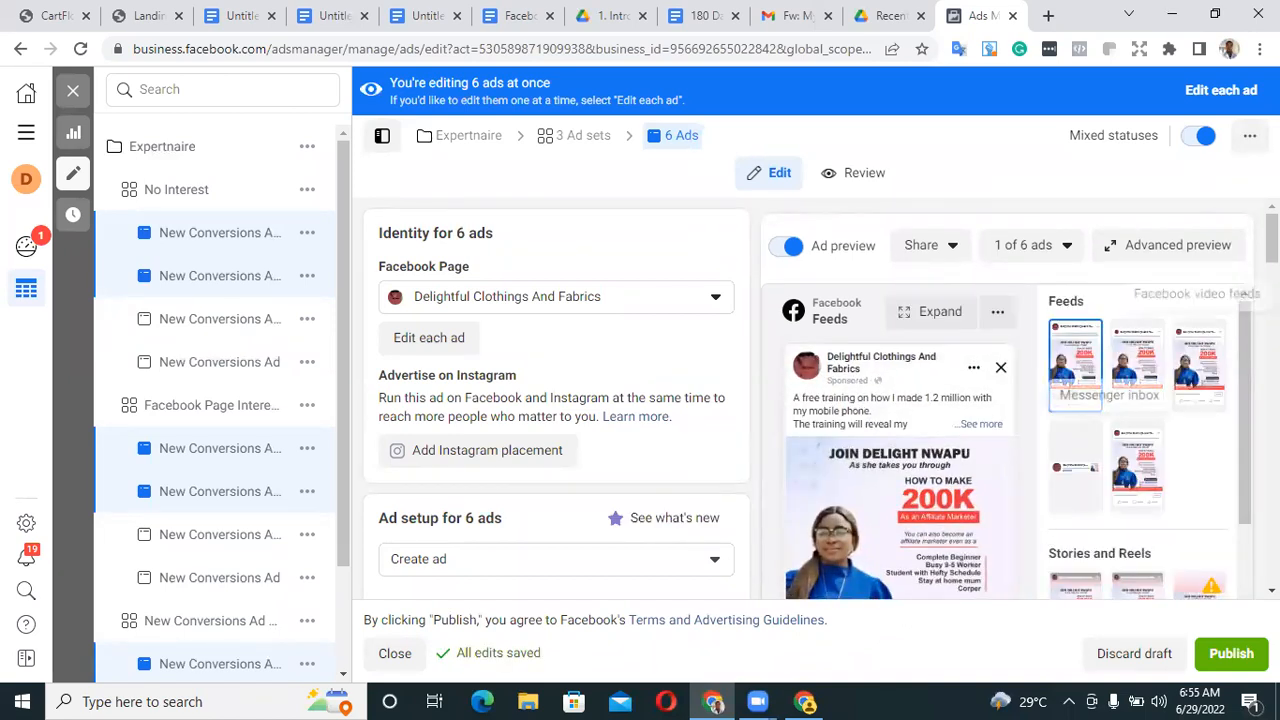
Change the call to action of the six newly copied ads to Learn more
scroll(557, 400, "down", 10)
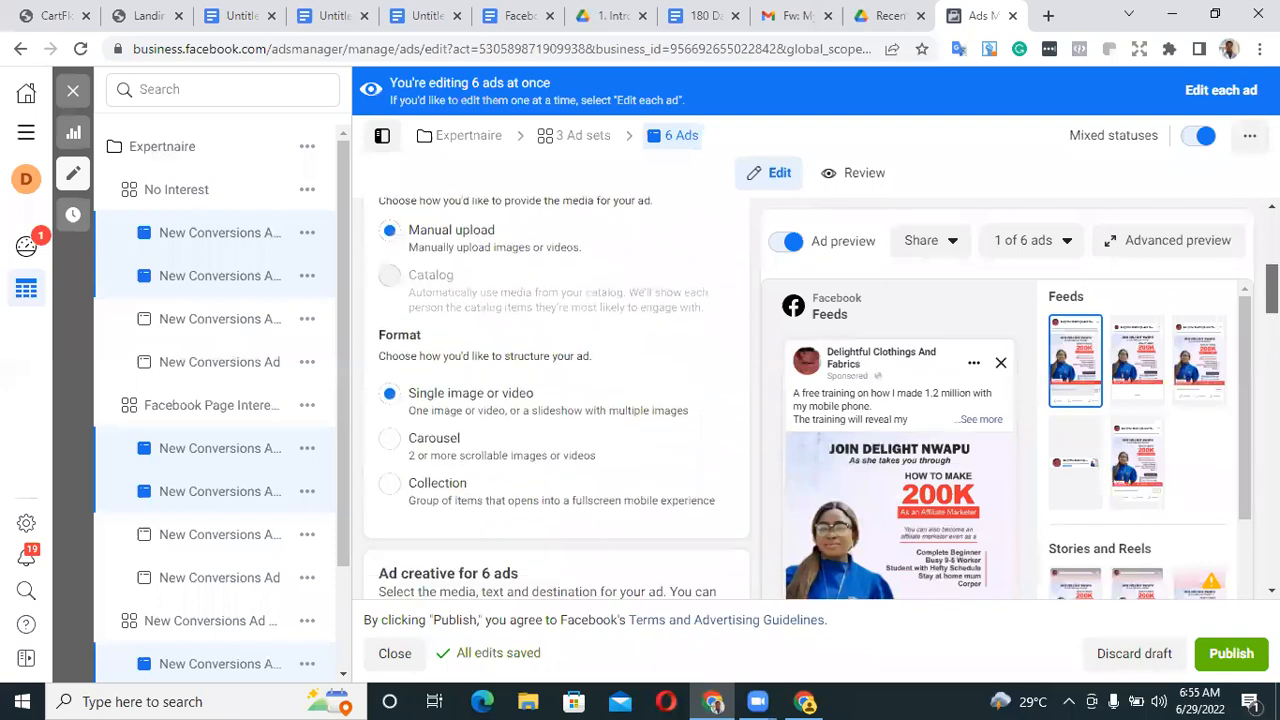
scroll(557, 400, "down", 2)
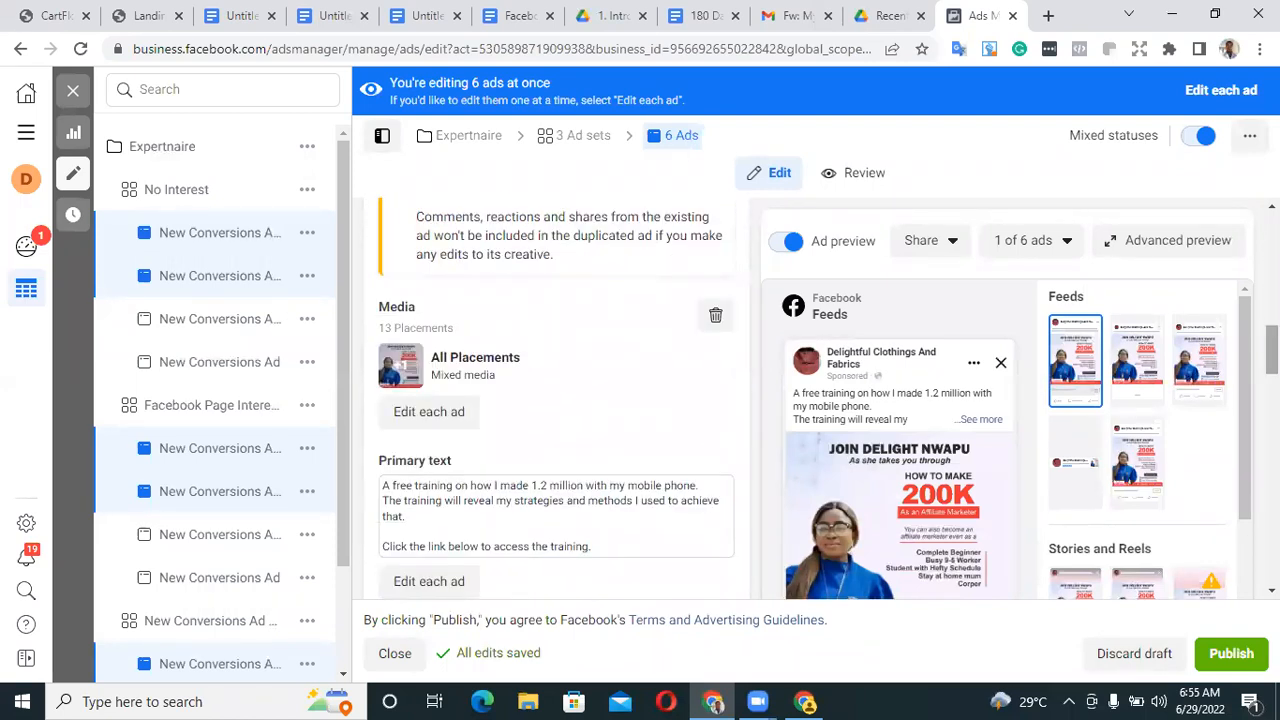
scroll(557, 400, "down", 6)
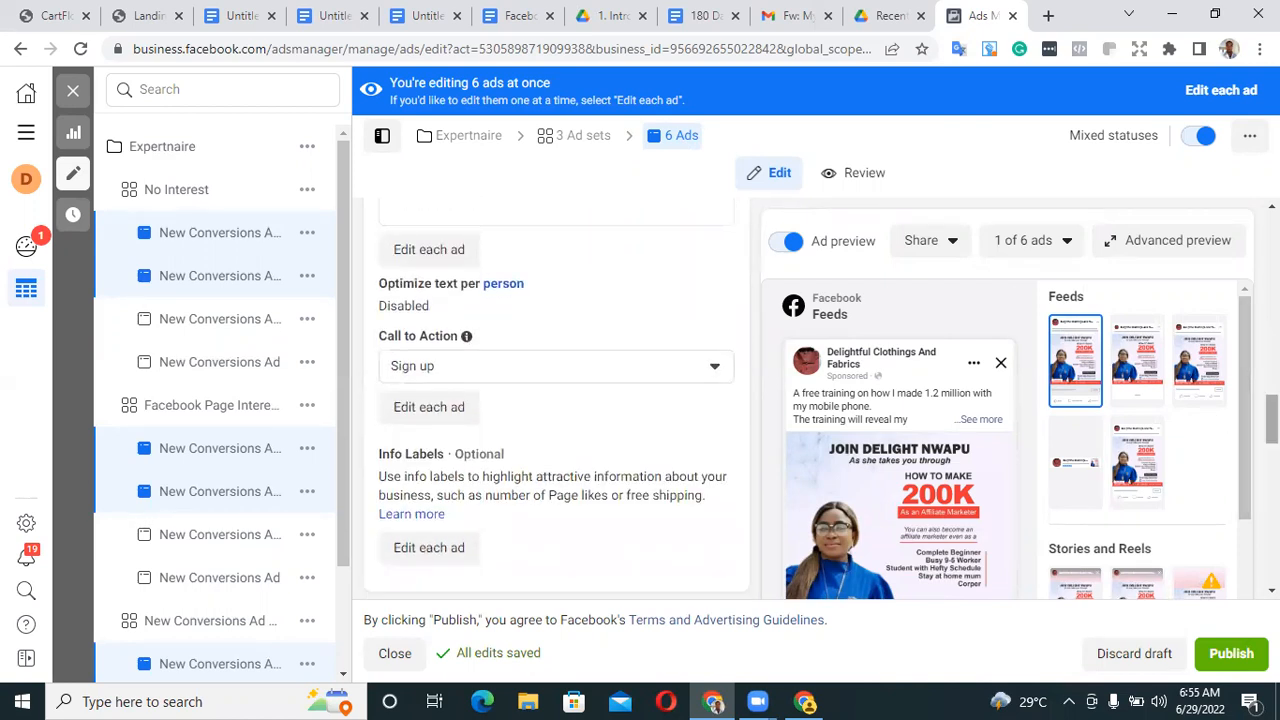
left_click(615, 370)
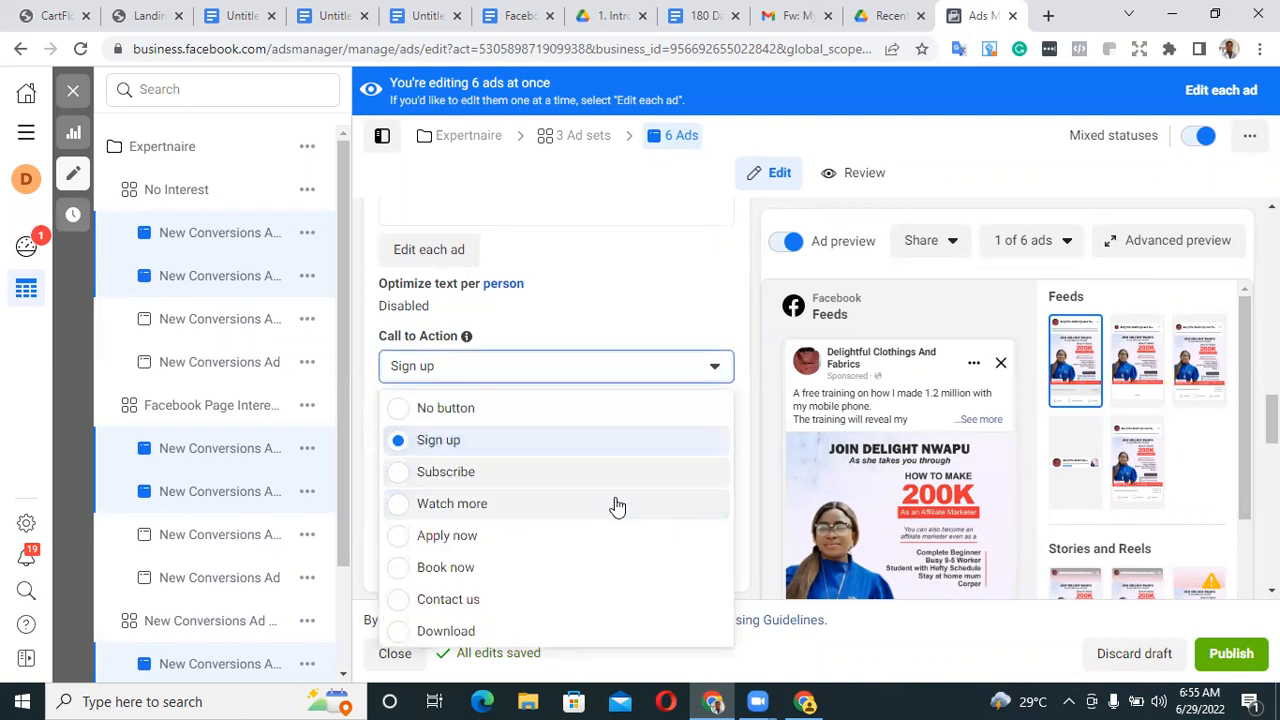
scroll(617, 507, "down", 2)
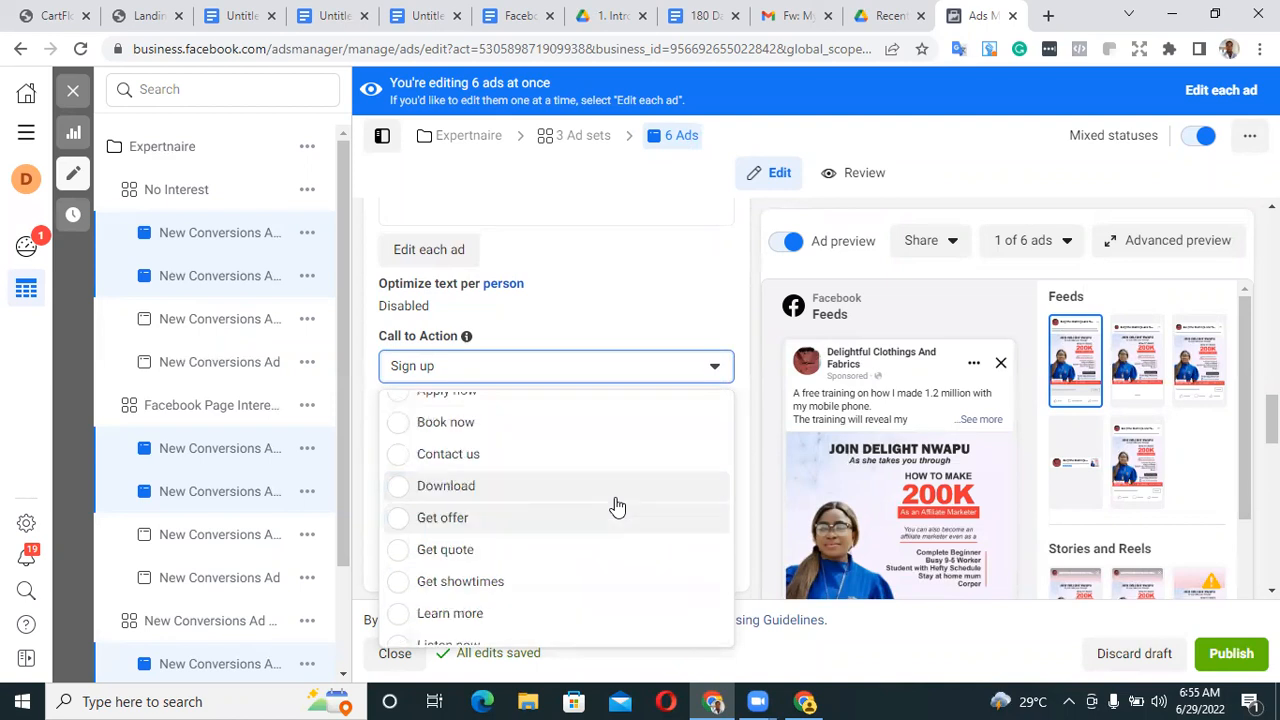
left_click(553, 611)
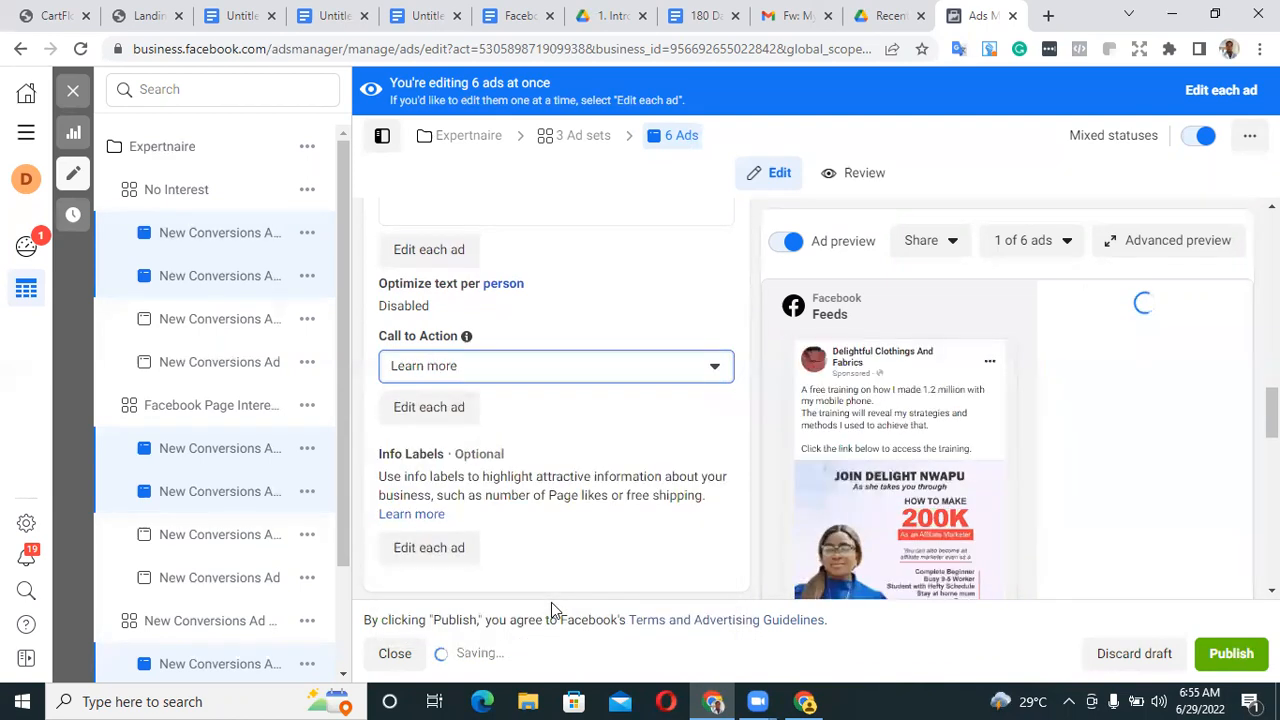
Publish the six copied ads, dismiss the notification and return through the ad sets list to the campaigns list
left_click(1236, 655)
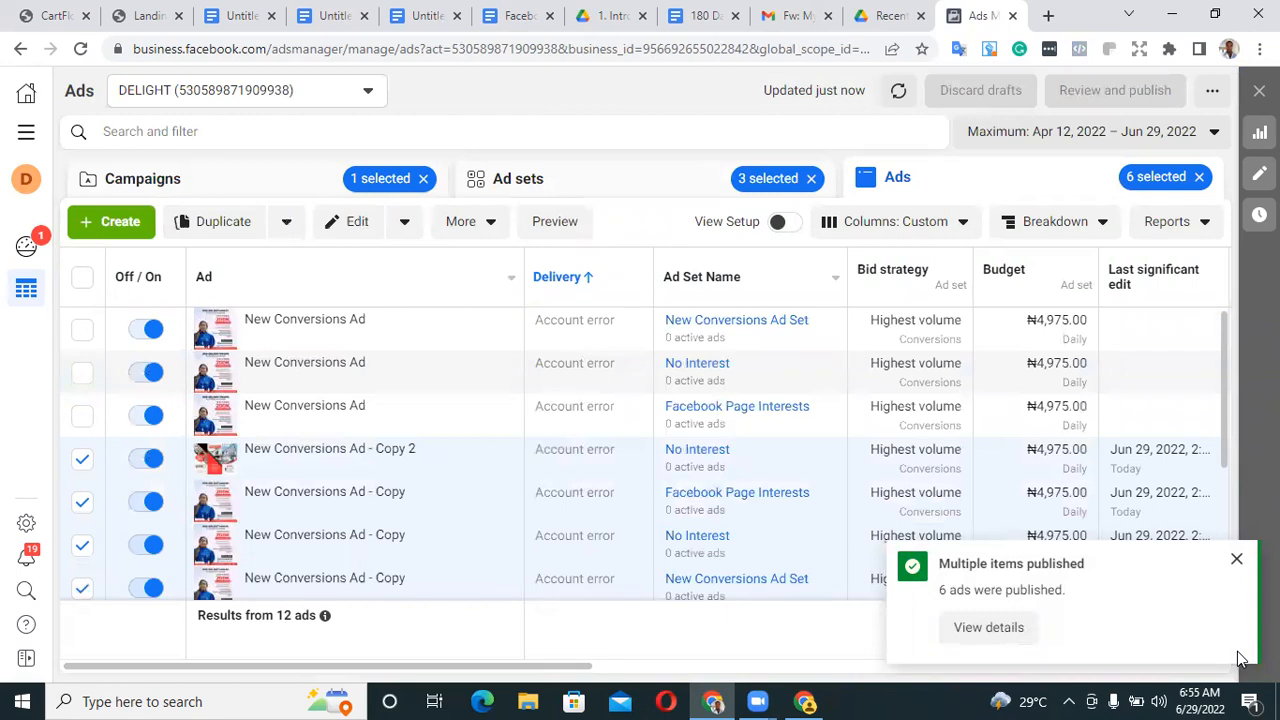
left_click(1236, 559)
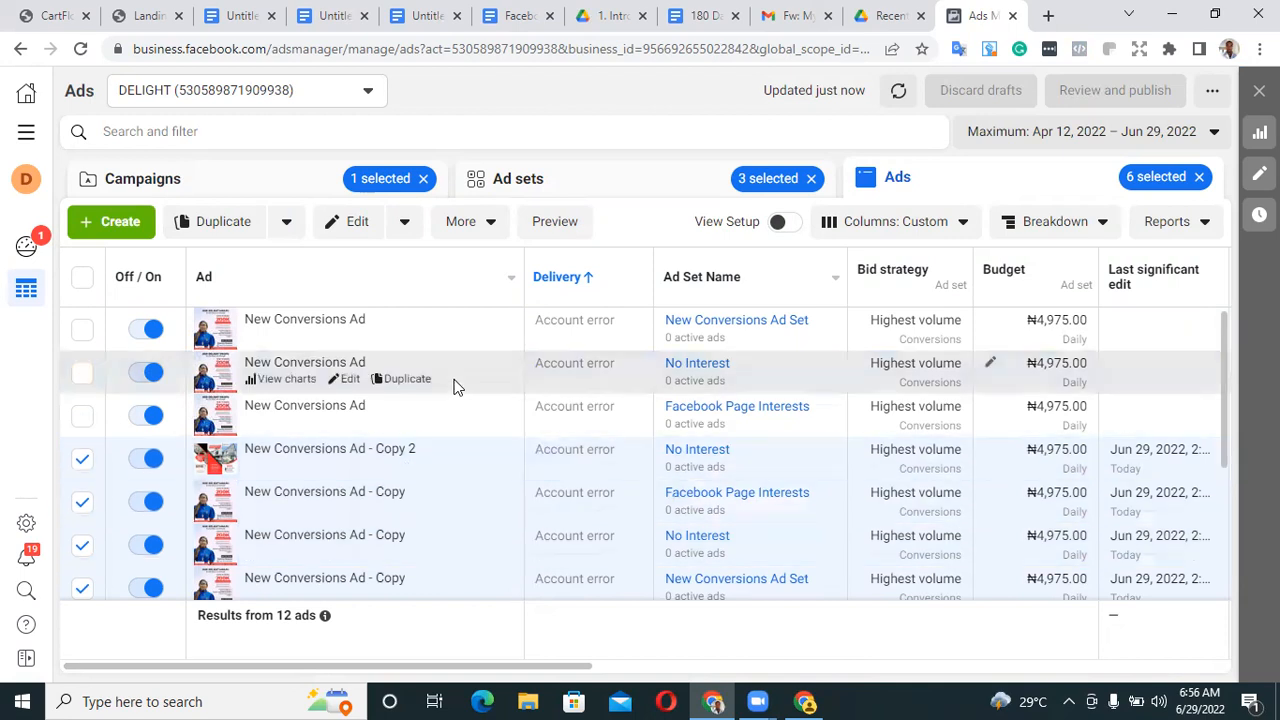
left_click(664, 186)
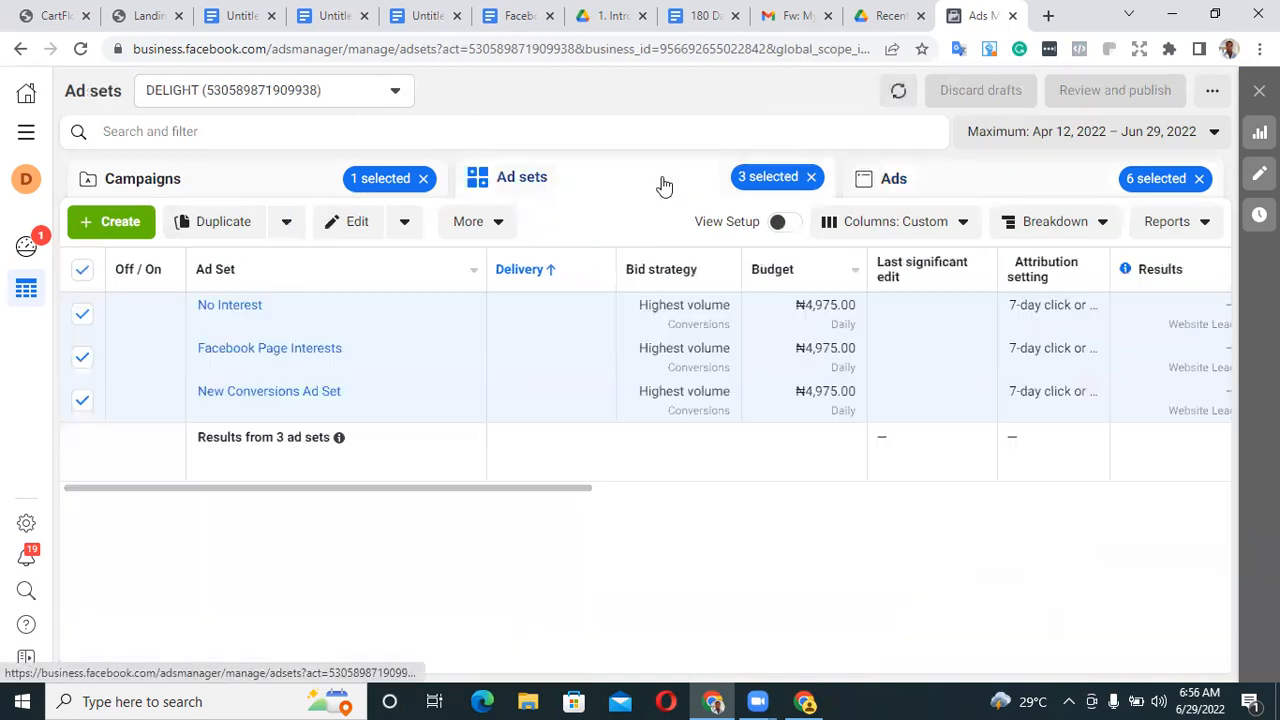
left_click(306, 188)
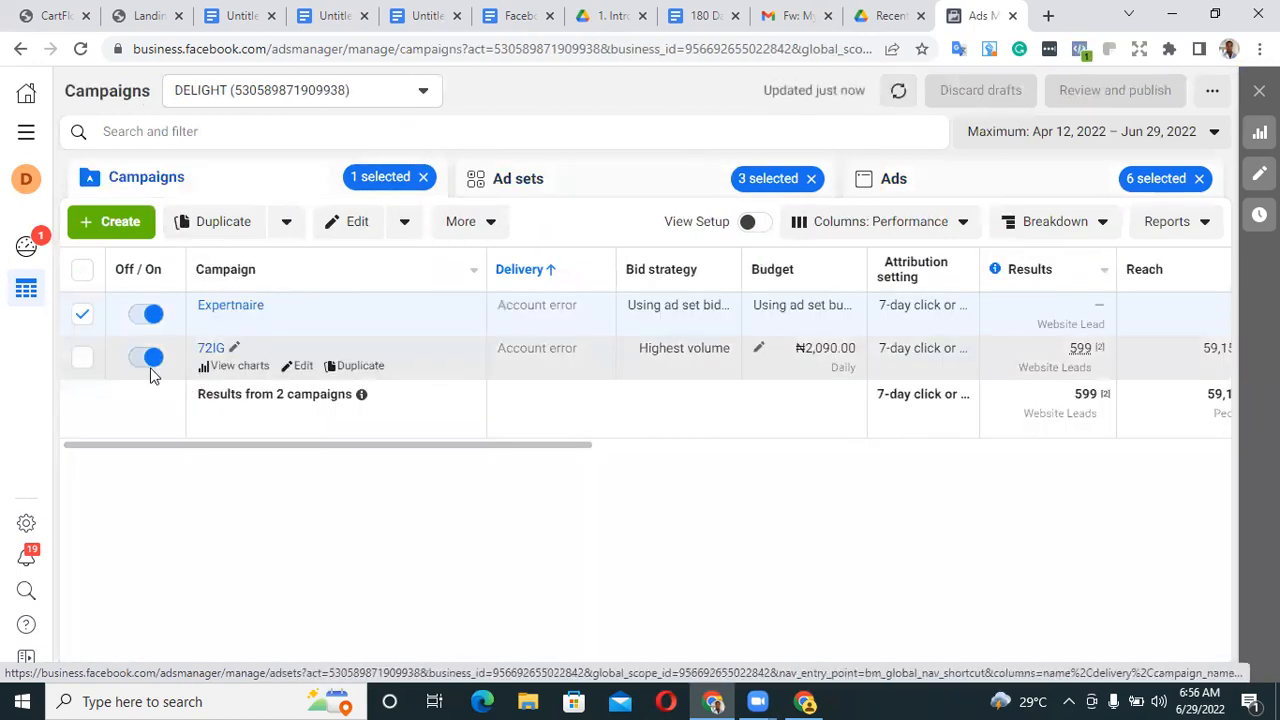
Open the Expertnaire campaign for editing and turn on Campaign Budget Optimization
left_click(358, 224)
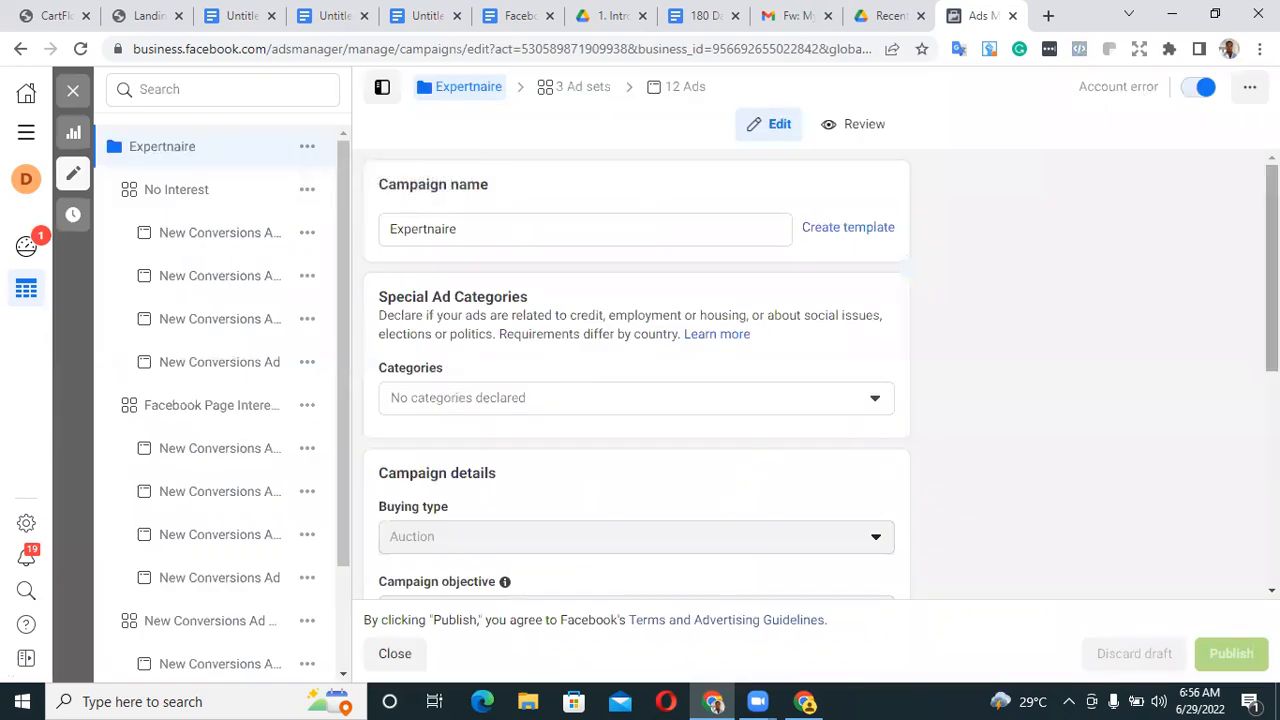
scroll(1268, 300, "down", 2)
scroll(1033, 422, "down", 3)
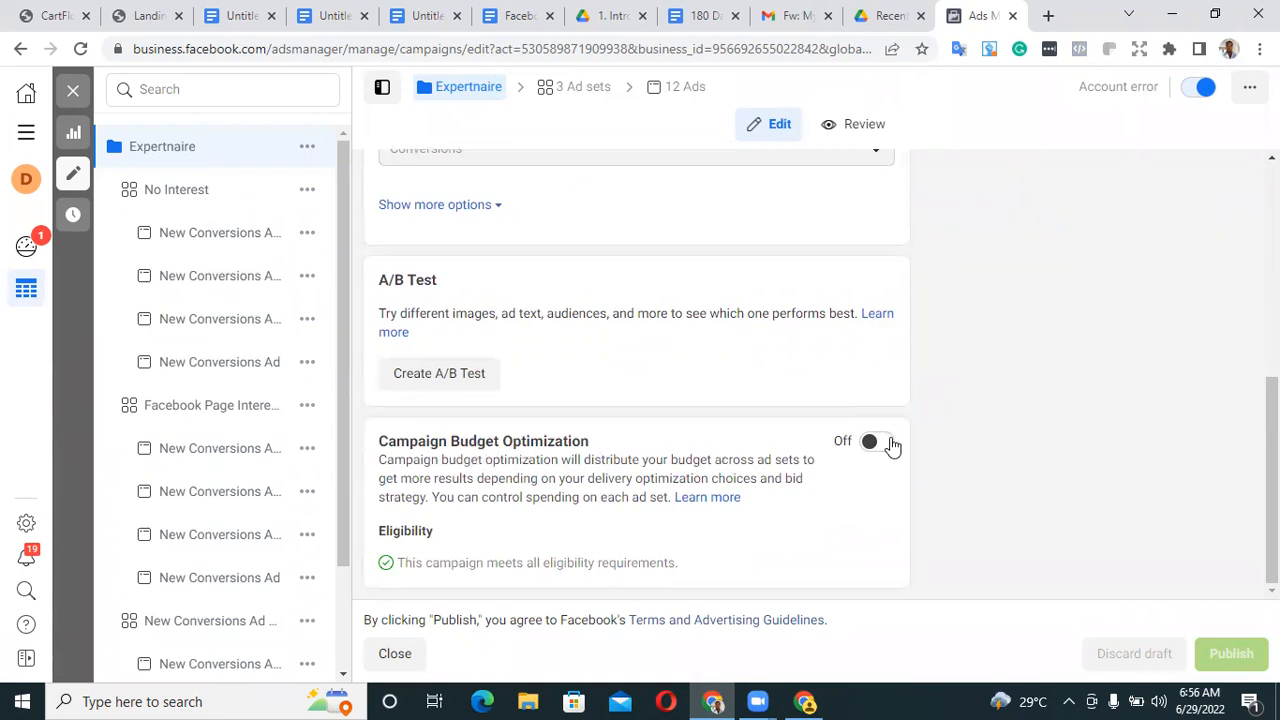
left_click(890, 445)
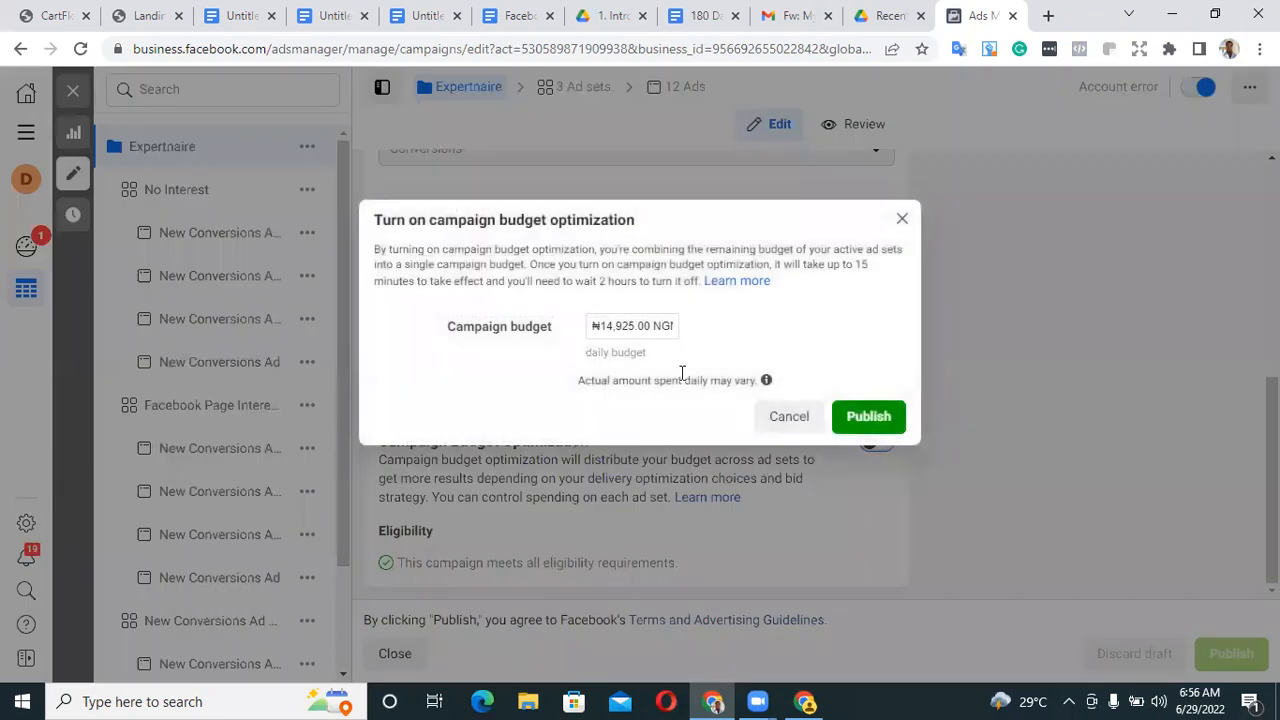
Set the daily campaign budget to ₦2,000, publish the budget optimization, dismiss the notification and close the campaign editor
left_click(635, 328)
key("BackSpace")
key("BackSpace")
key("BackSpace")
key("BackSpace")
key("BackSpace")
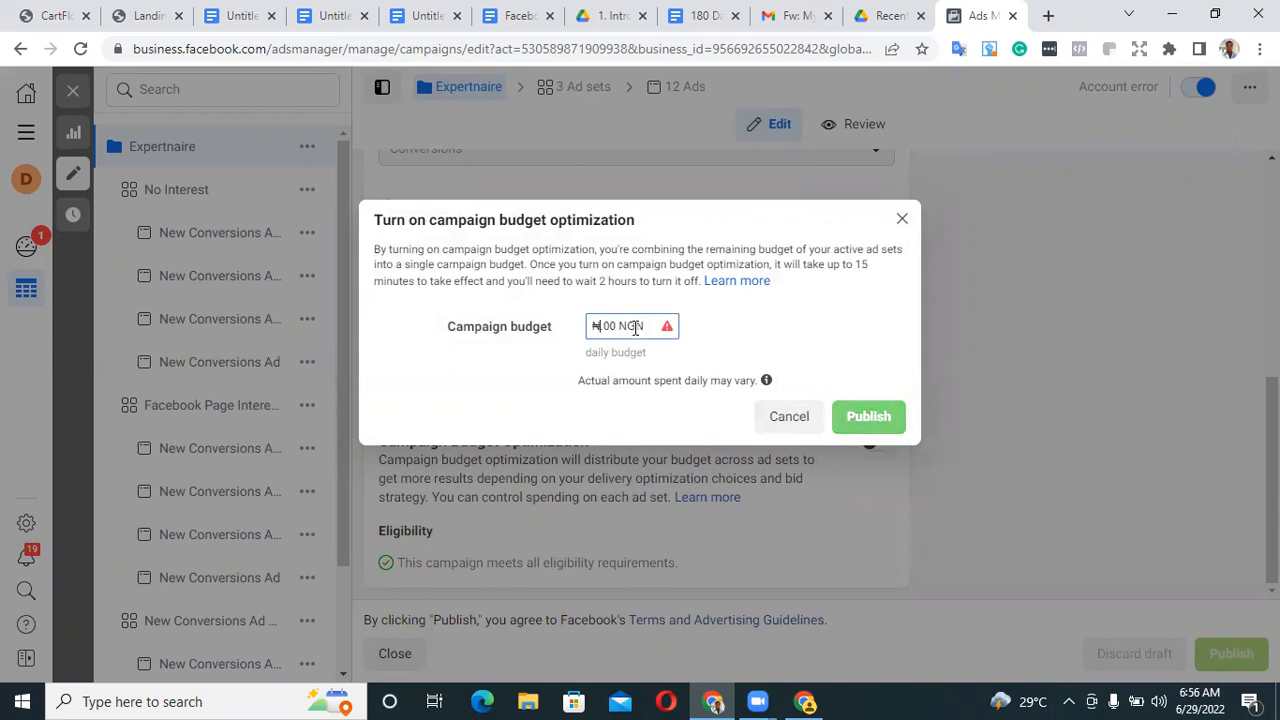
type("2000")
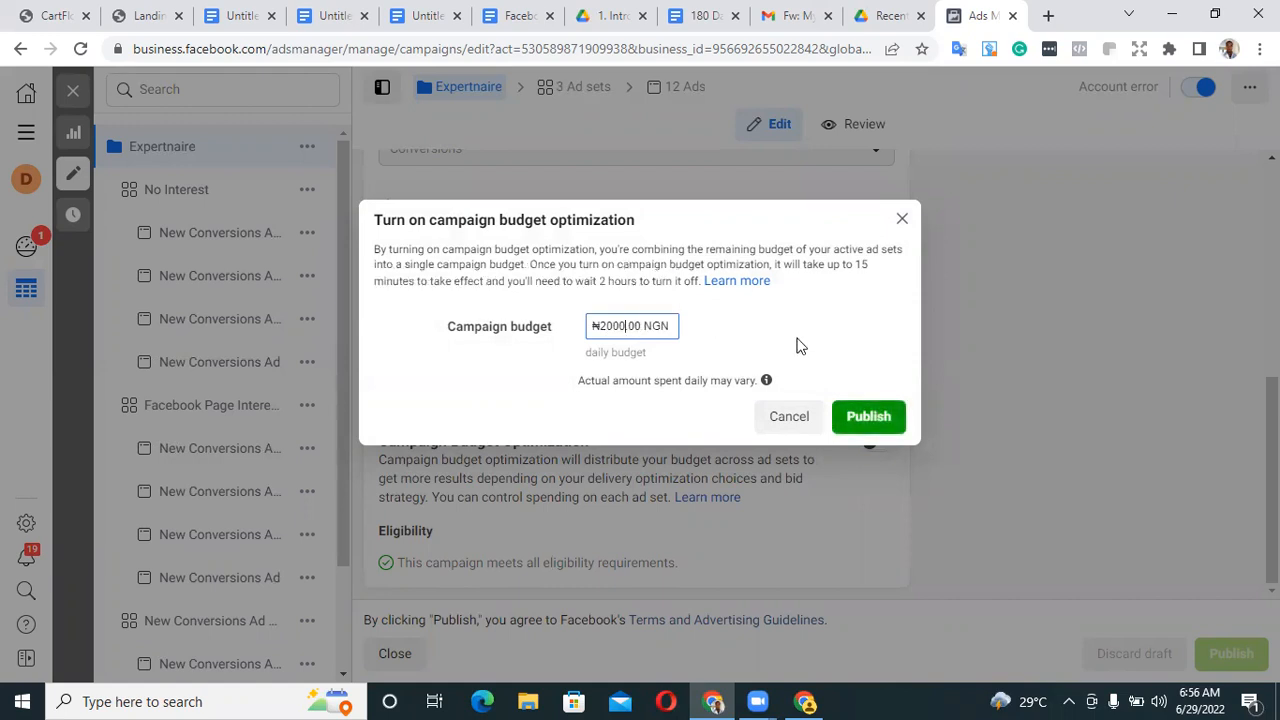
left_click(867, 423)
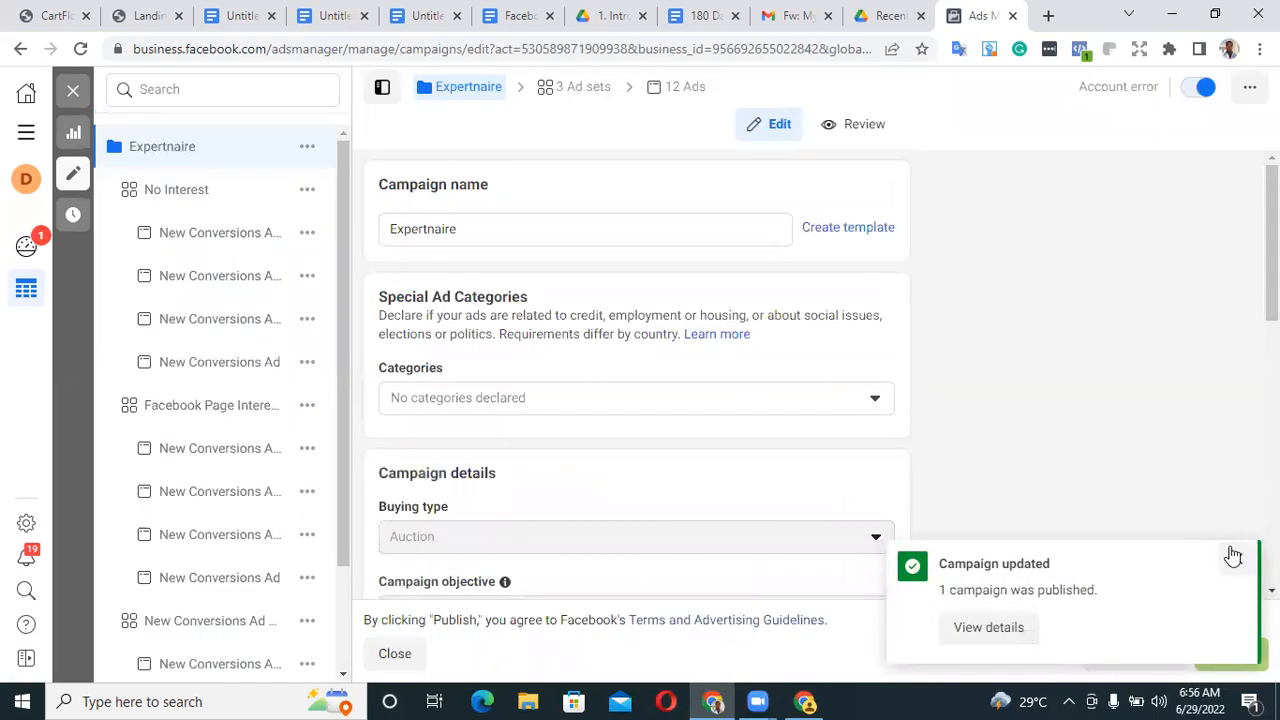
left_click(1236, 559)
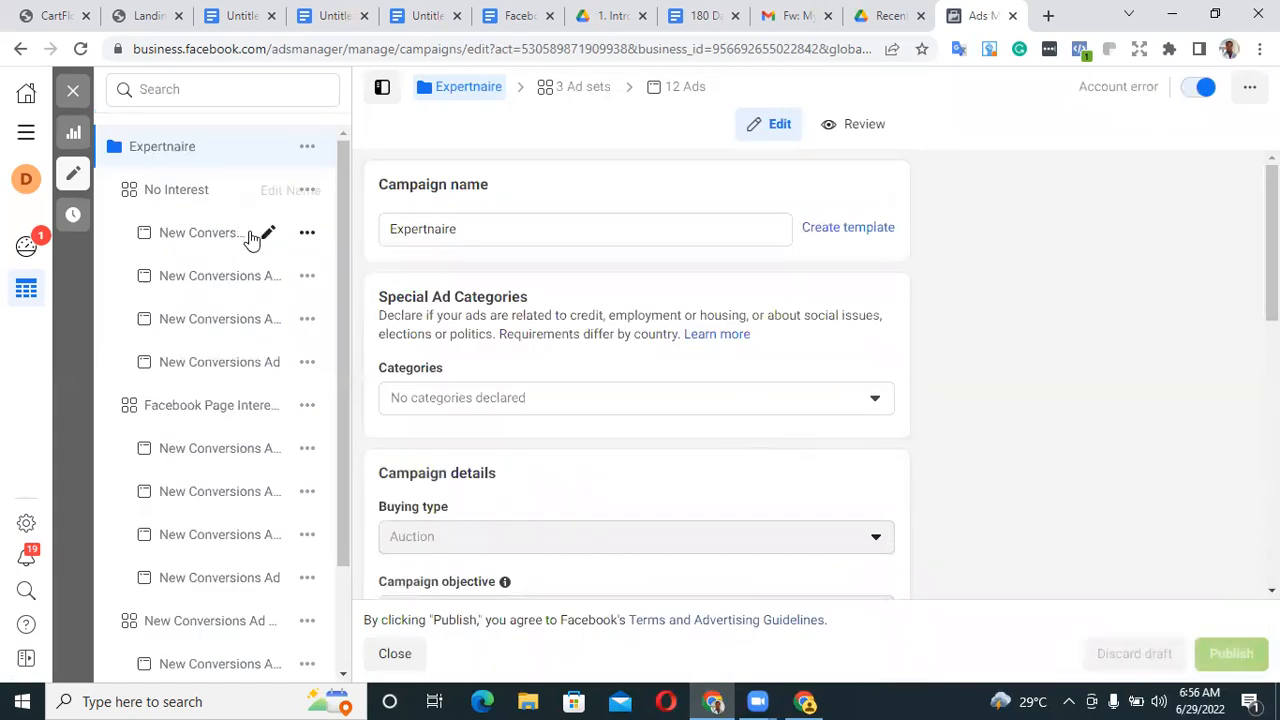
left_click(74, 94)
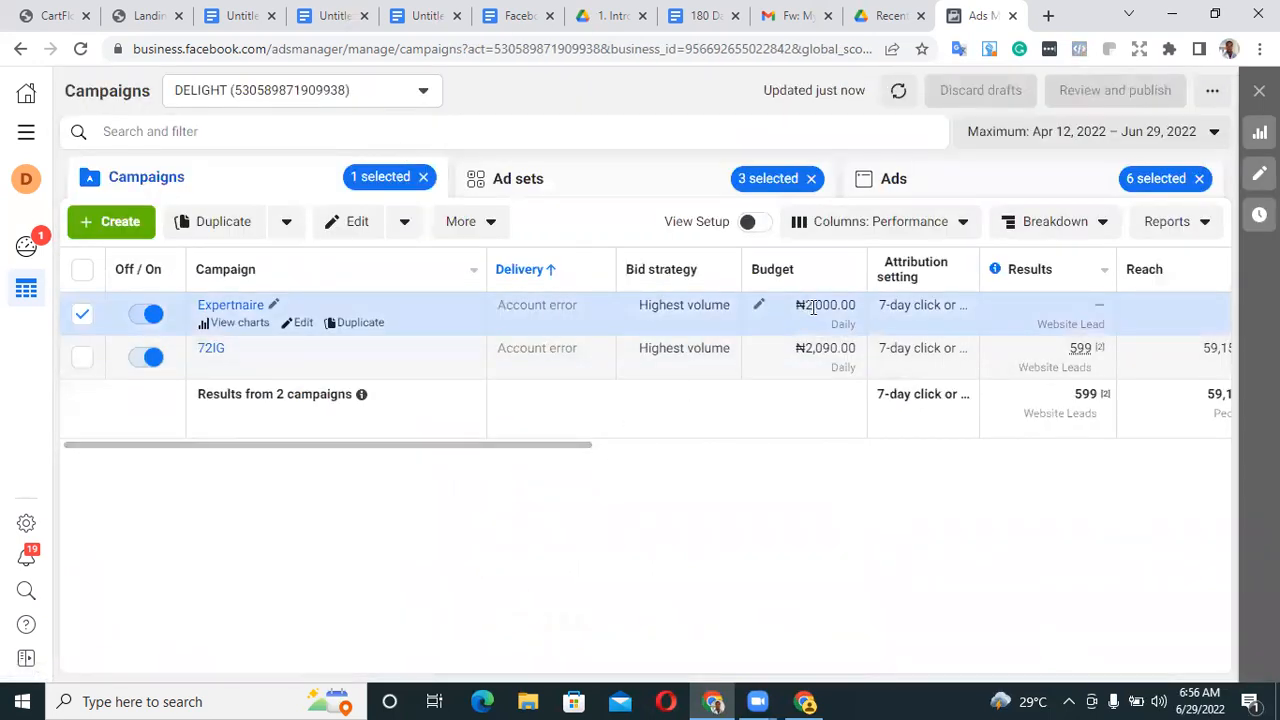
Review the ad sets of the Expertnaire campaign, return to the campaigns list and view the ad sets of the 72IG campaign instead
left_click(674, 189)
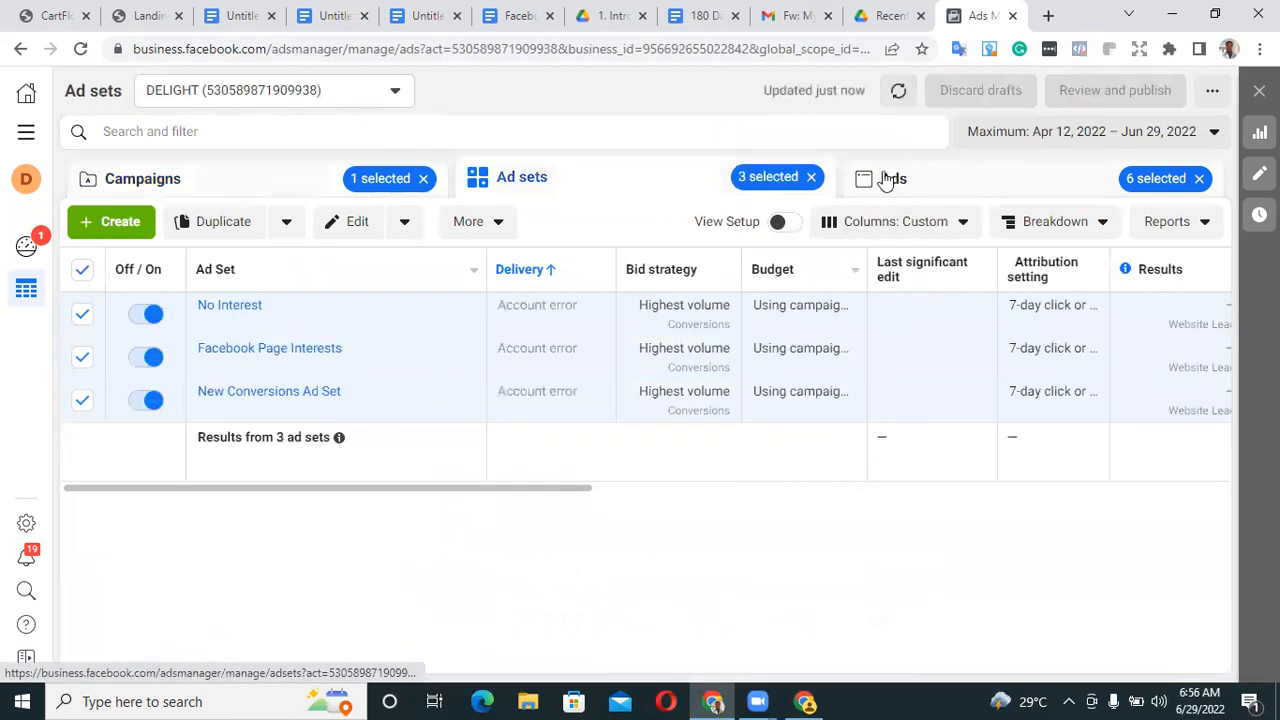
left_click(227, 180)
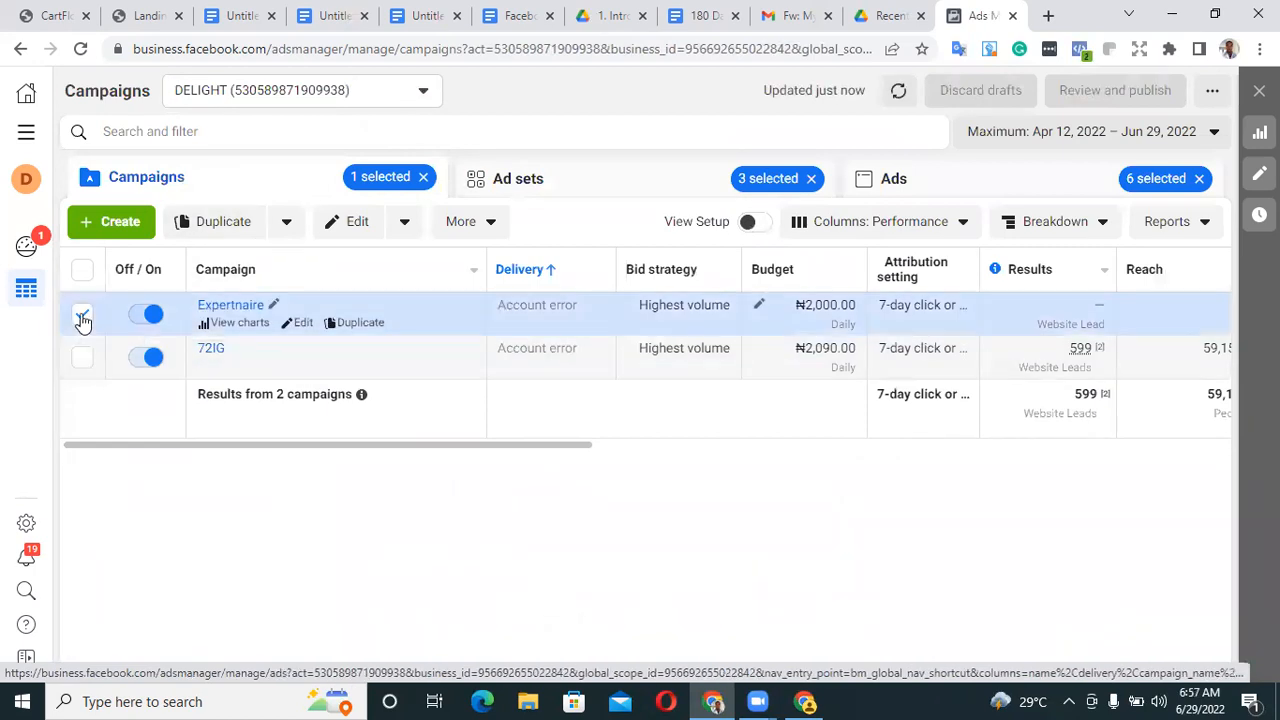
left_click(81, 318)
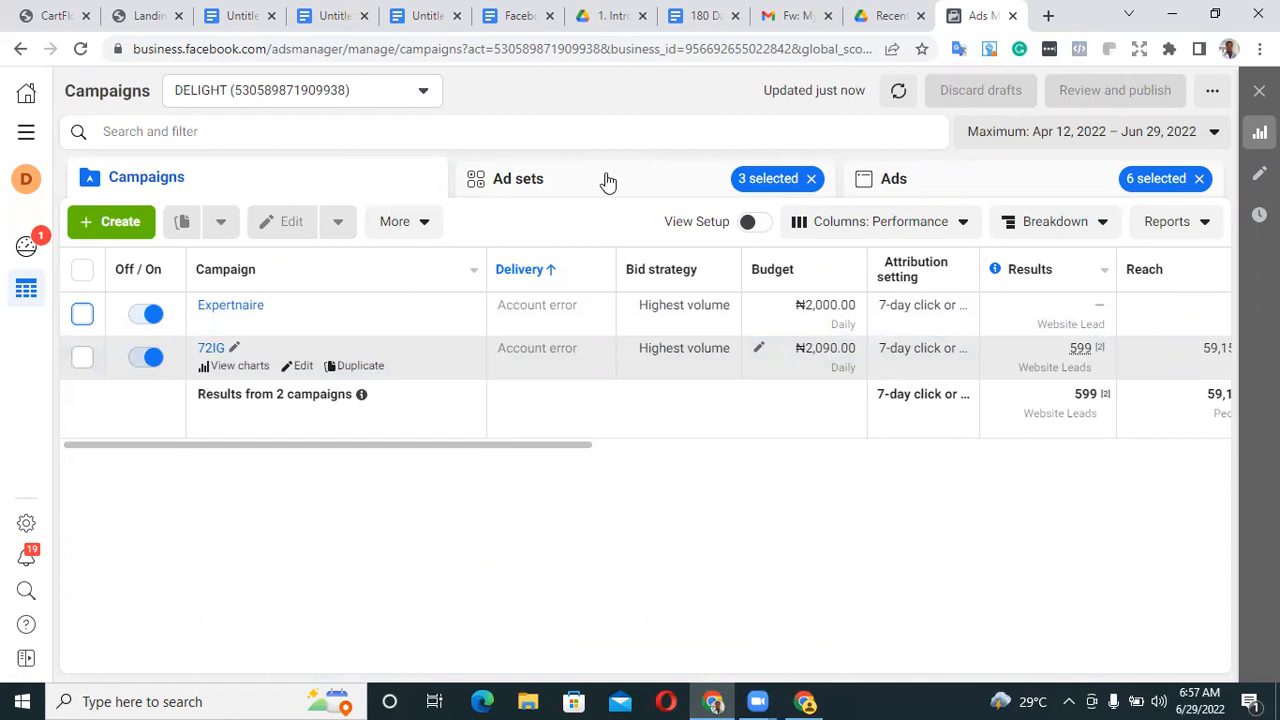
left_click(608, 180)
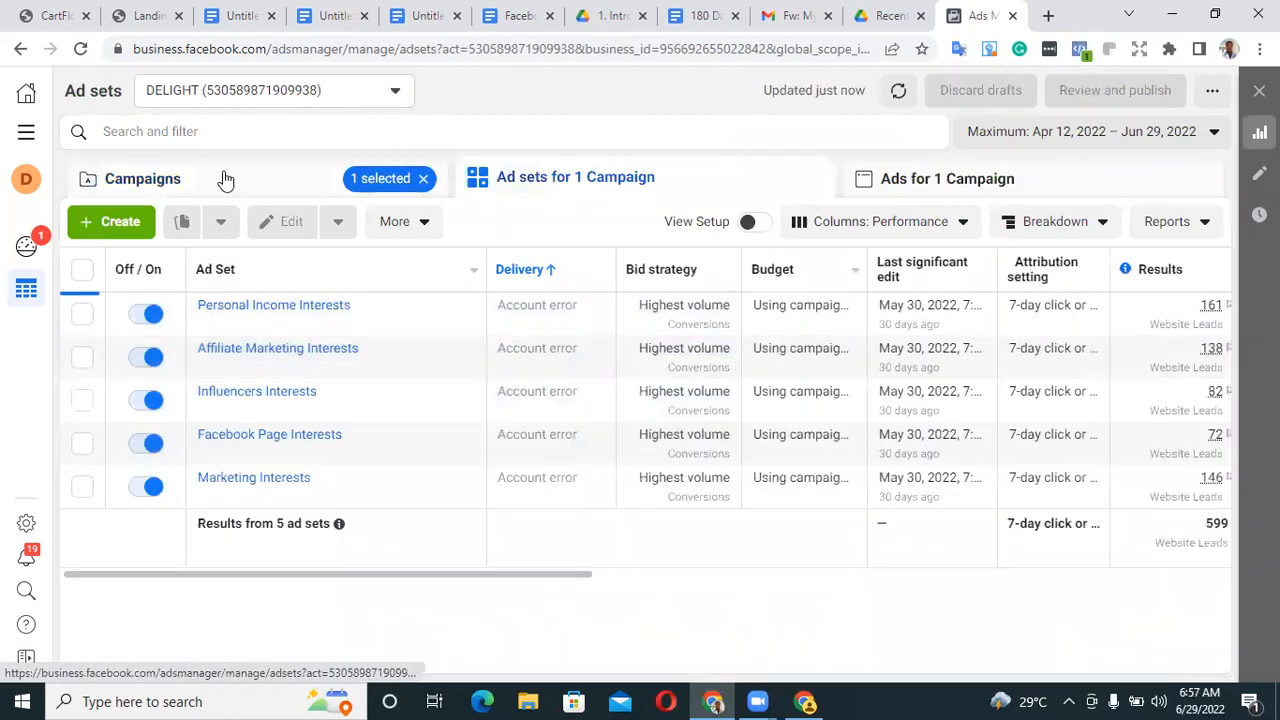
left_click(226, 179)
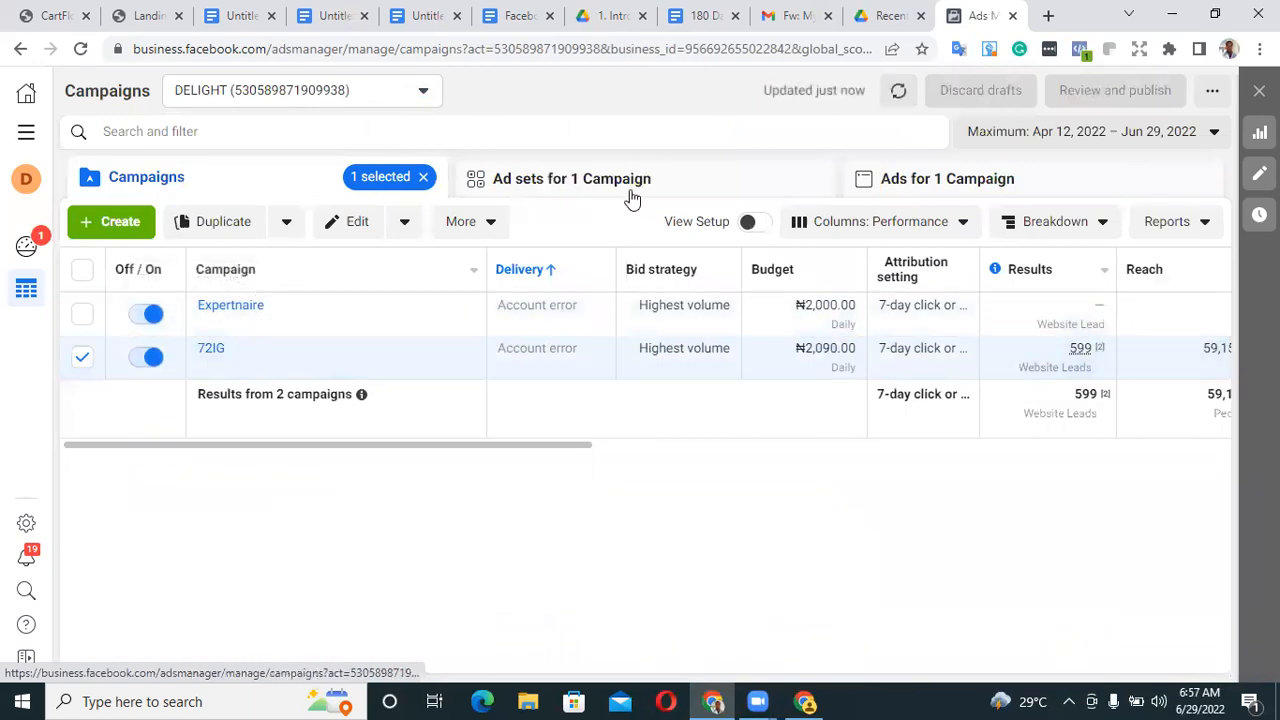
left_click(663, 178)
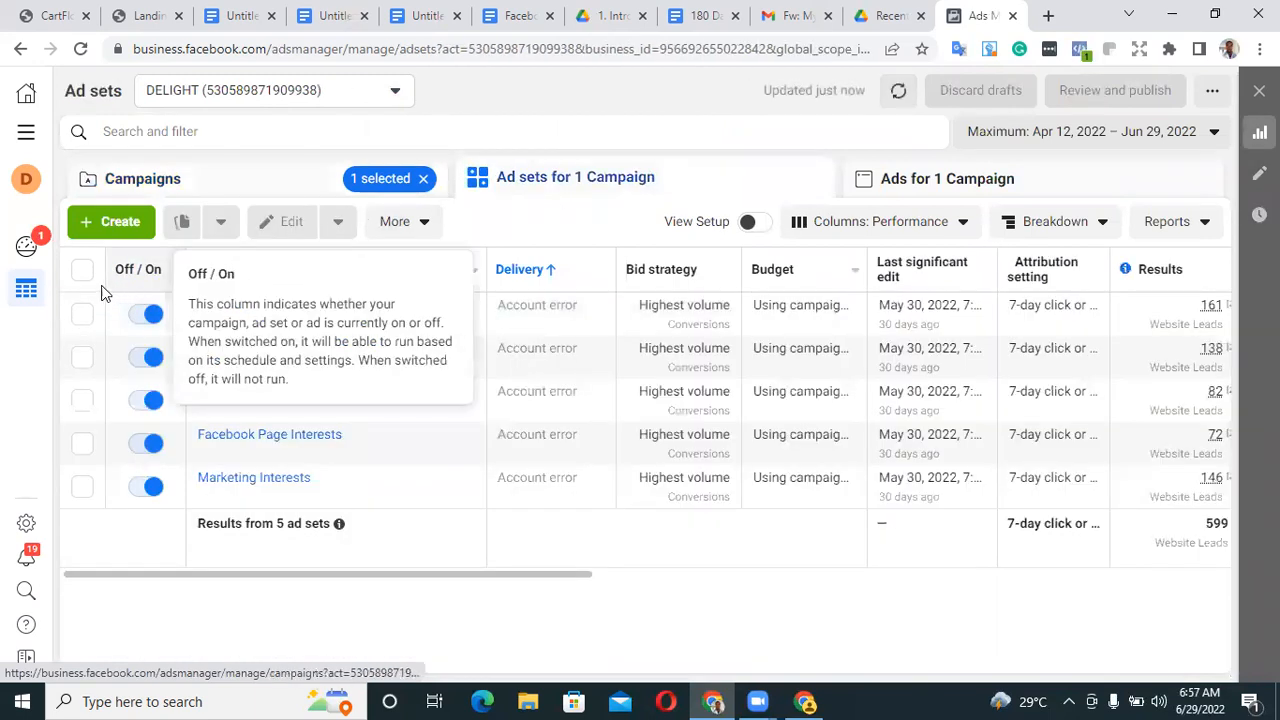
Select all ad sets of the 72IG campaign, list and select all their ads, and look through the whole list
left_click(83, 271)
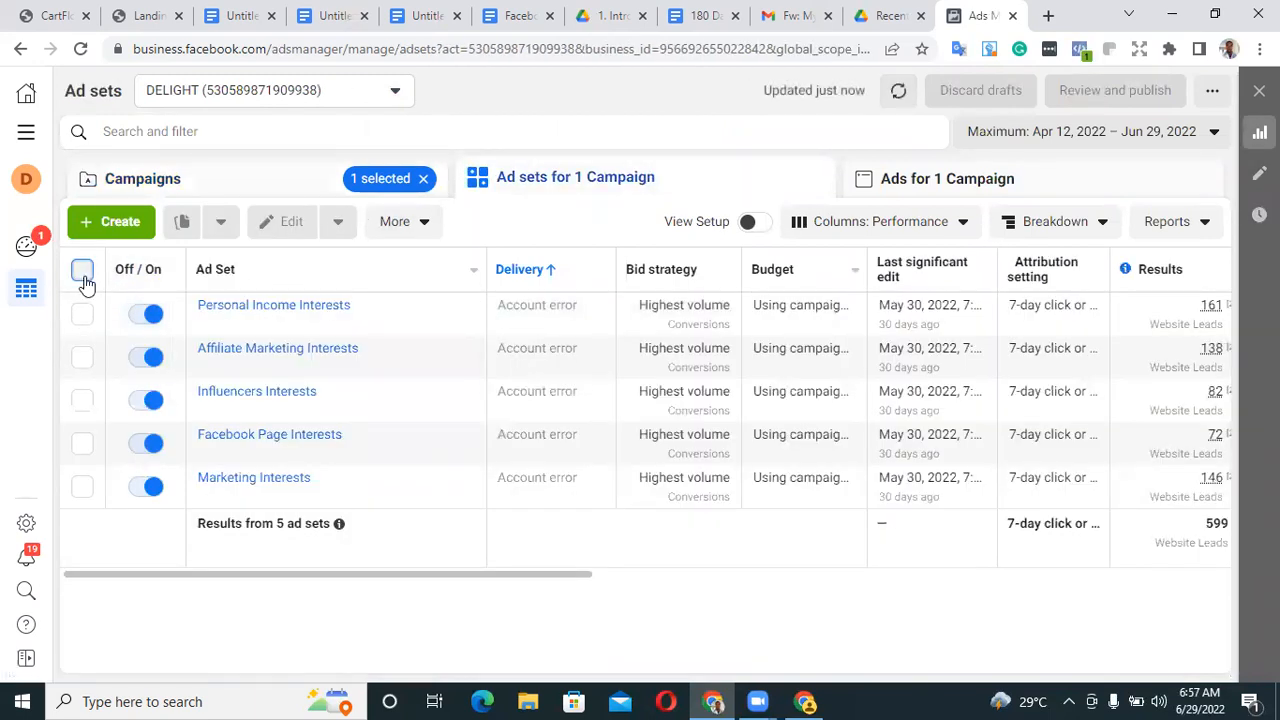
left_click(1084, 190)
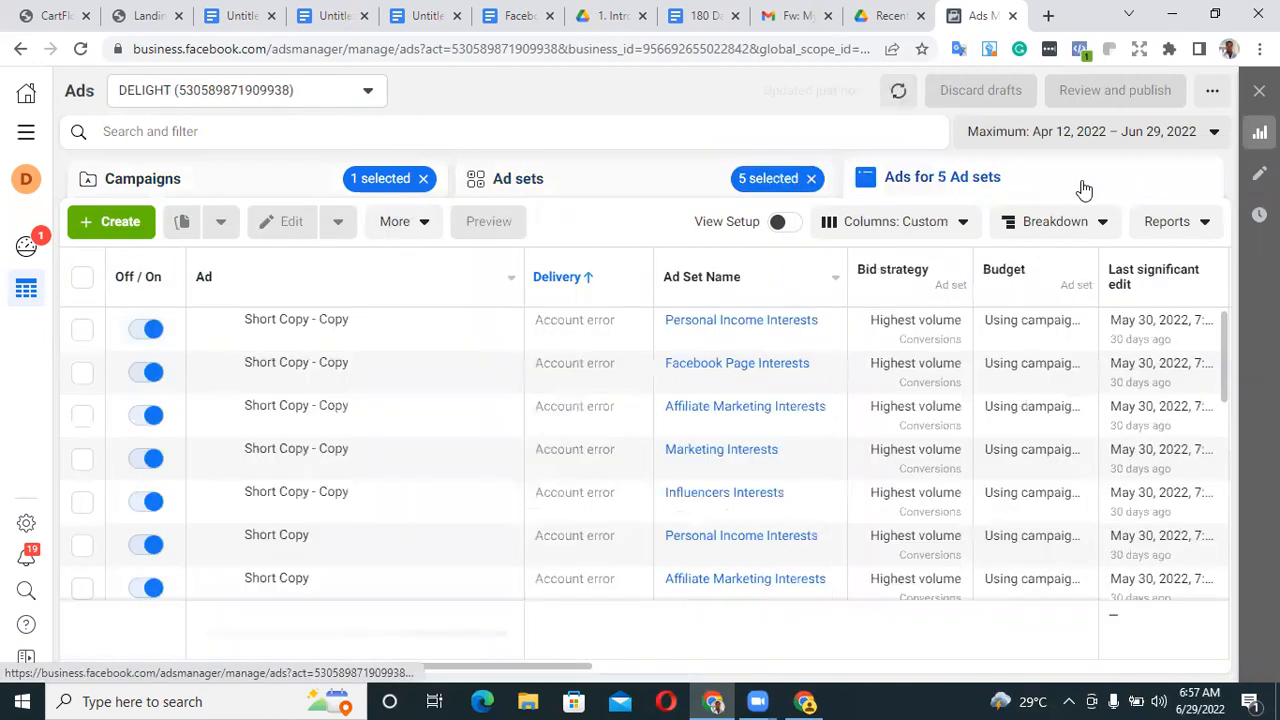
left_click(83, 279)
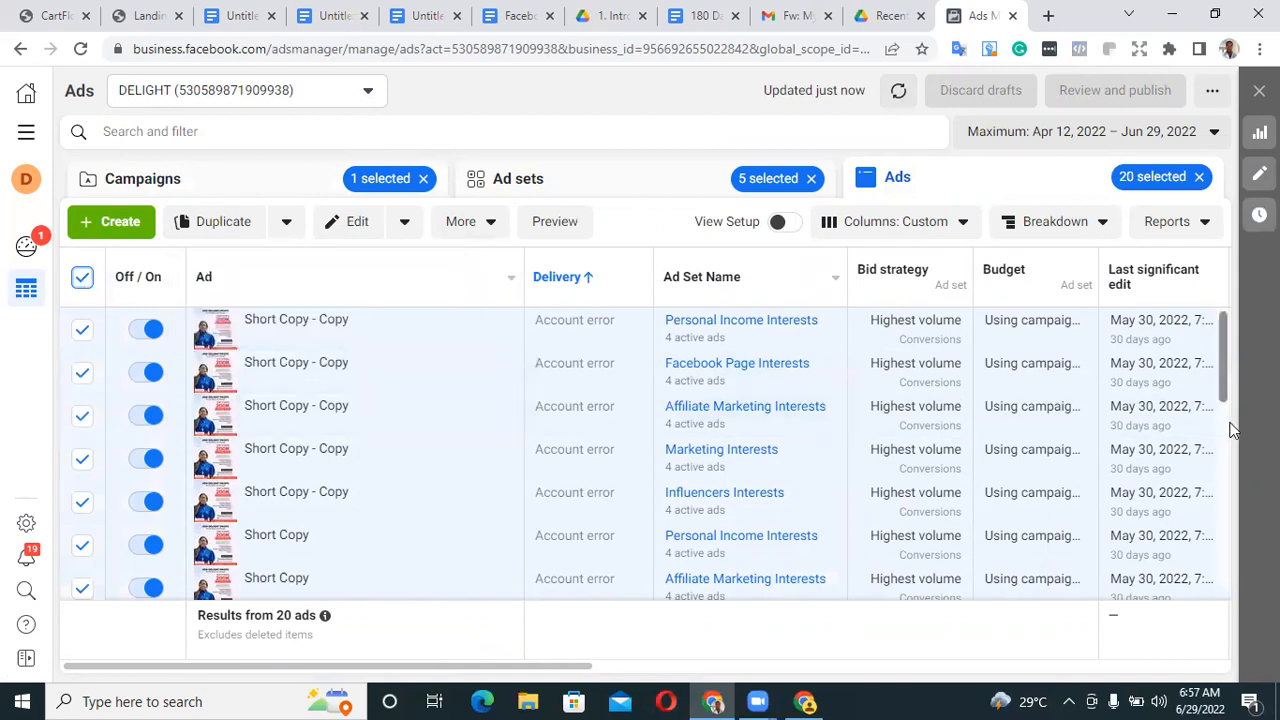
left_click_drag(1223, 442, 1223, 566)
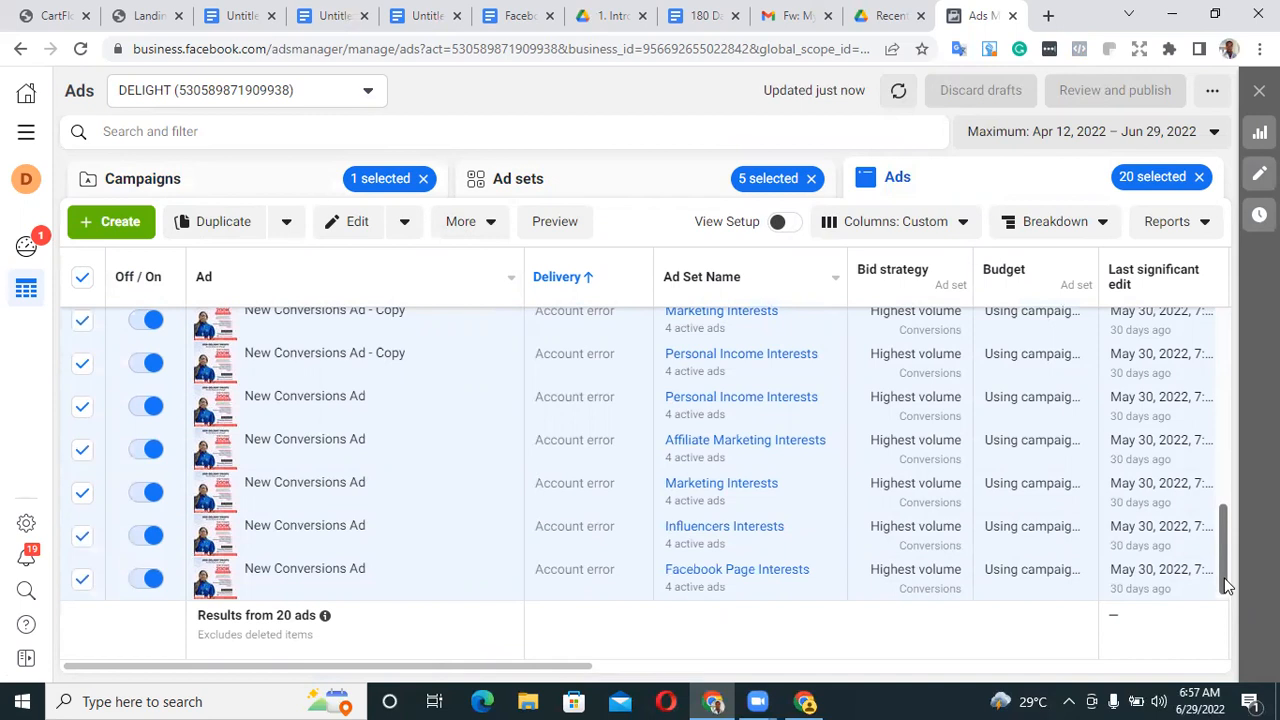
left_click_drag(1225, 583, 1223, 375)
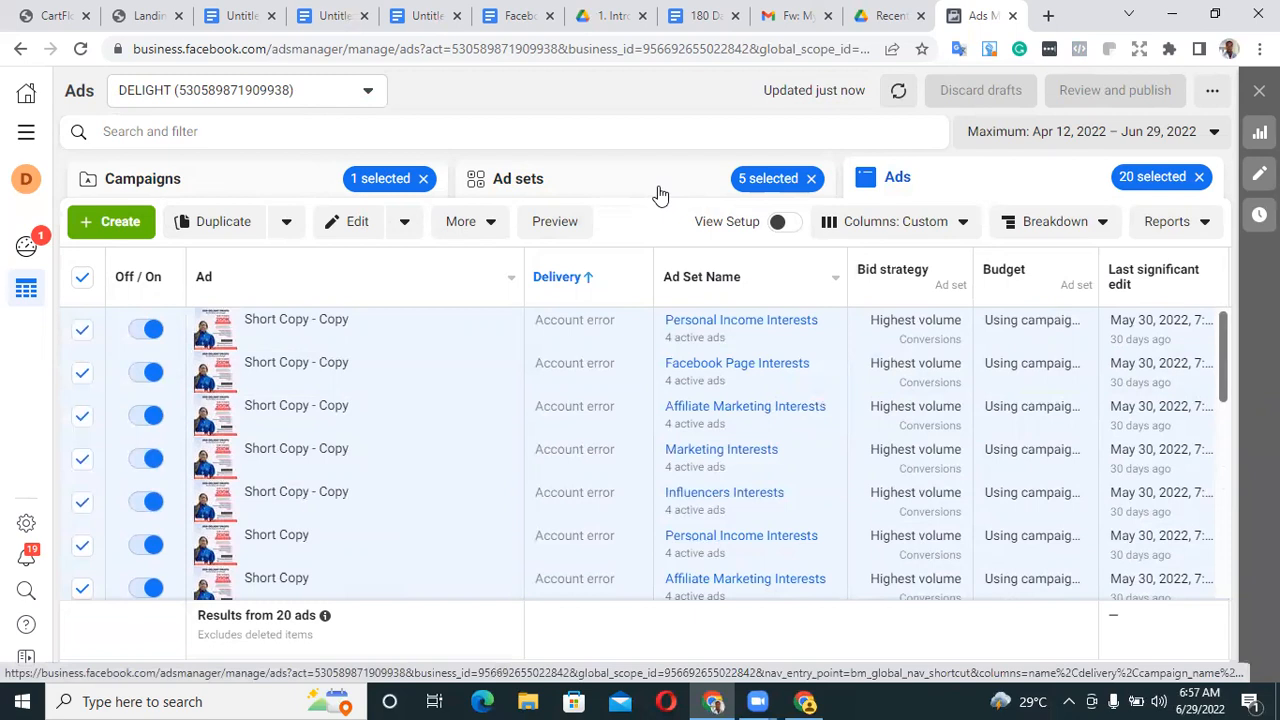
Return to the campaigns list, select only the Expertnaire campaign instead of 72IG, and delete it
left_click(279, 187)
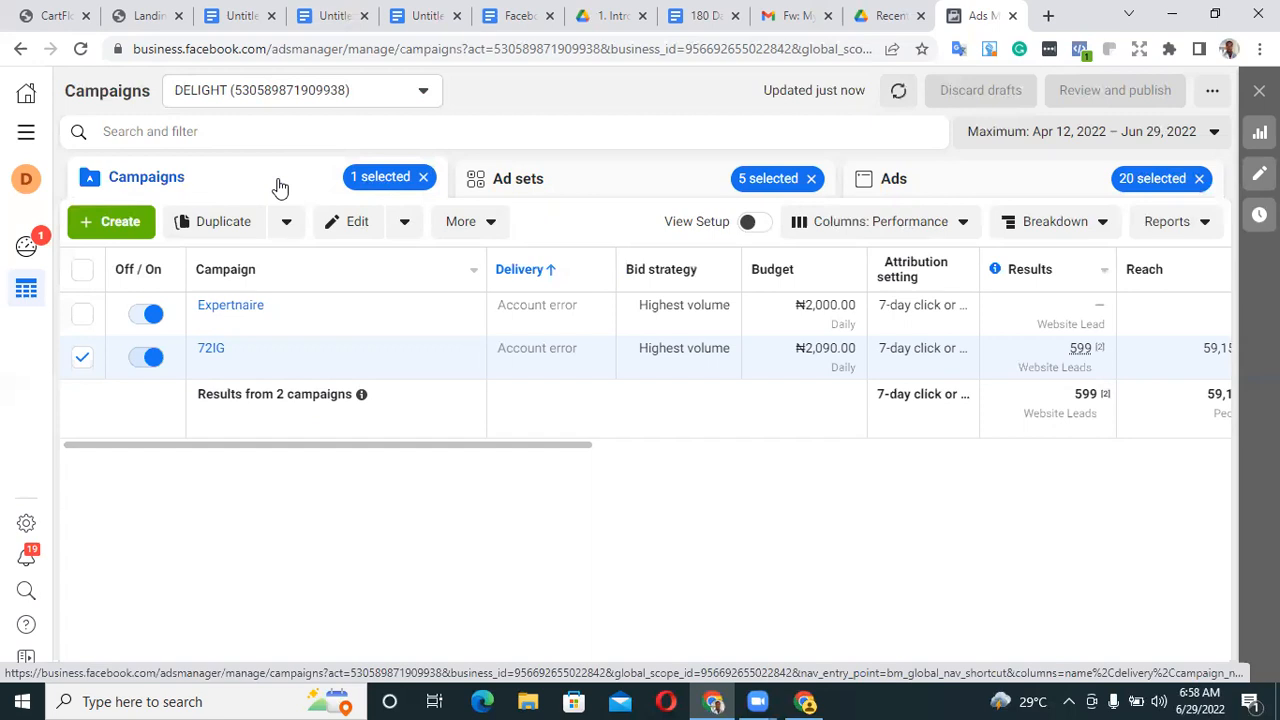
left_click(84, 354)
left_click(82, 314)
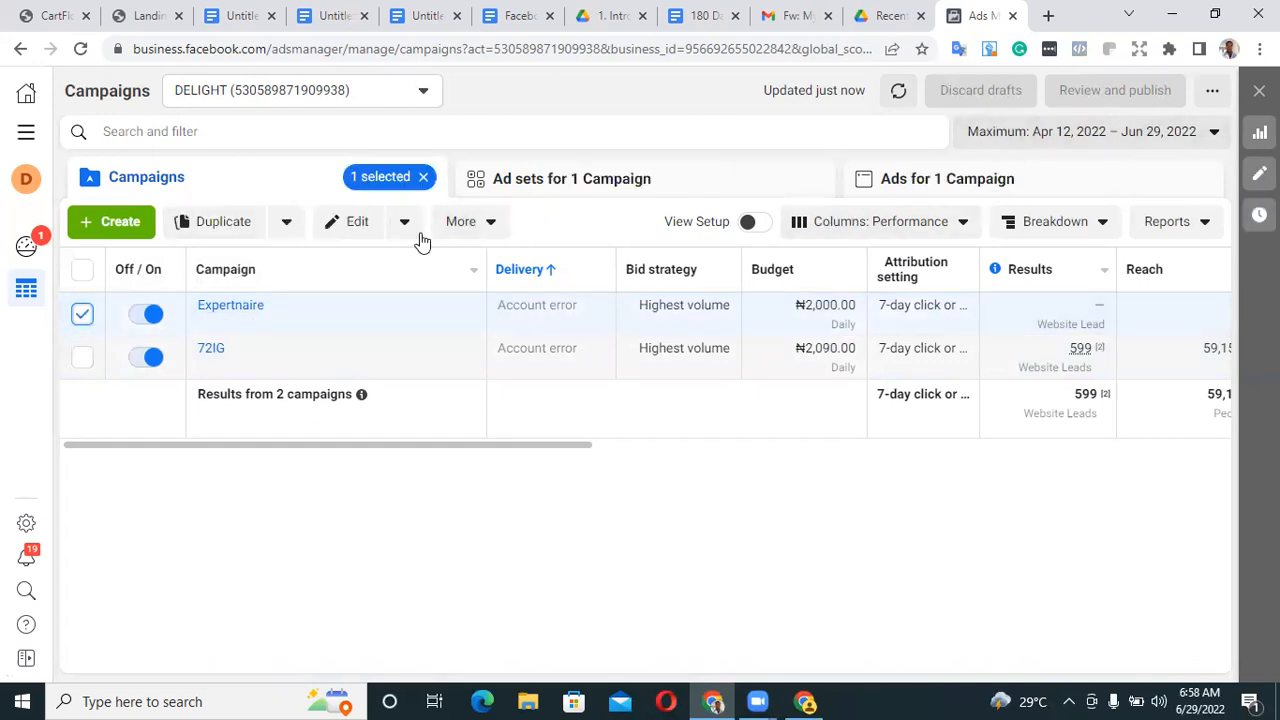
left_click(477, 245)
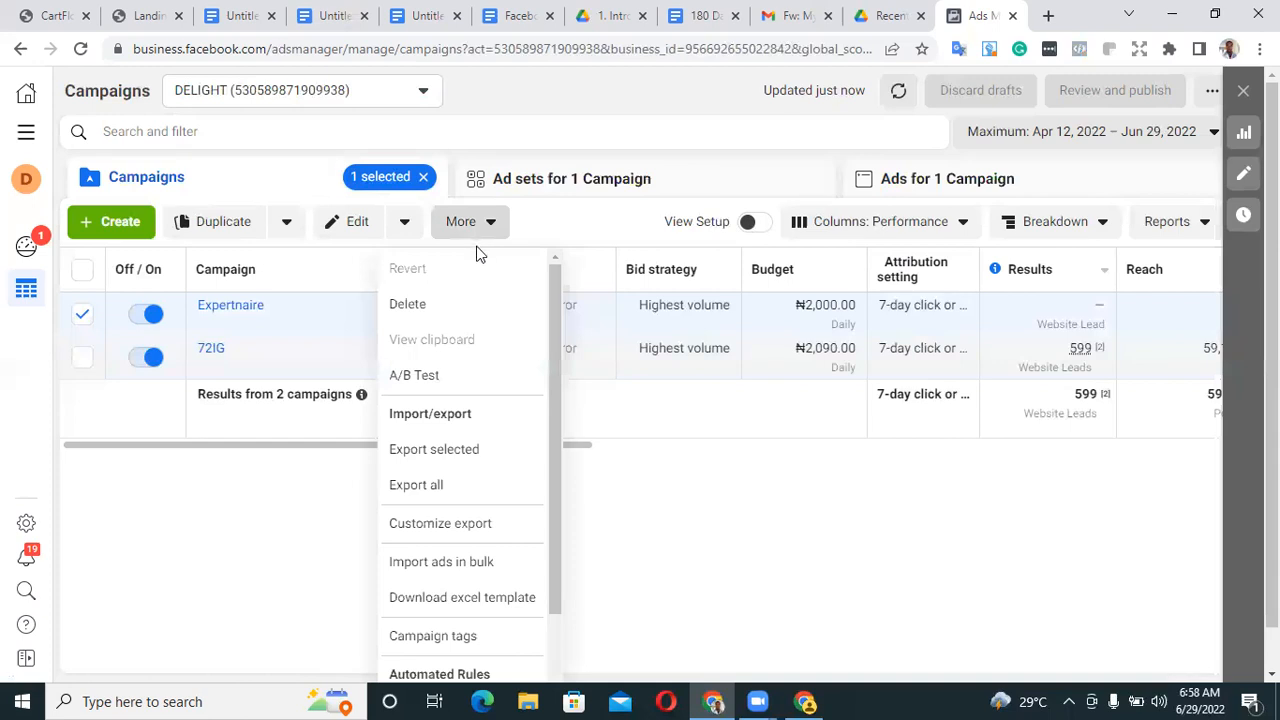
left_click(475, 306)
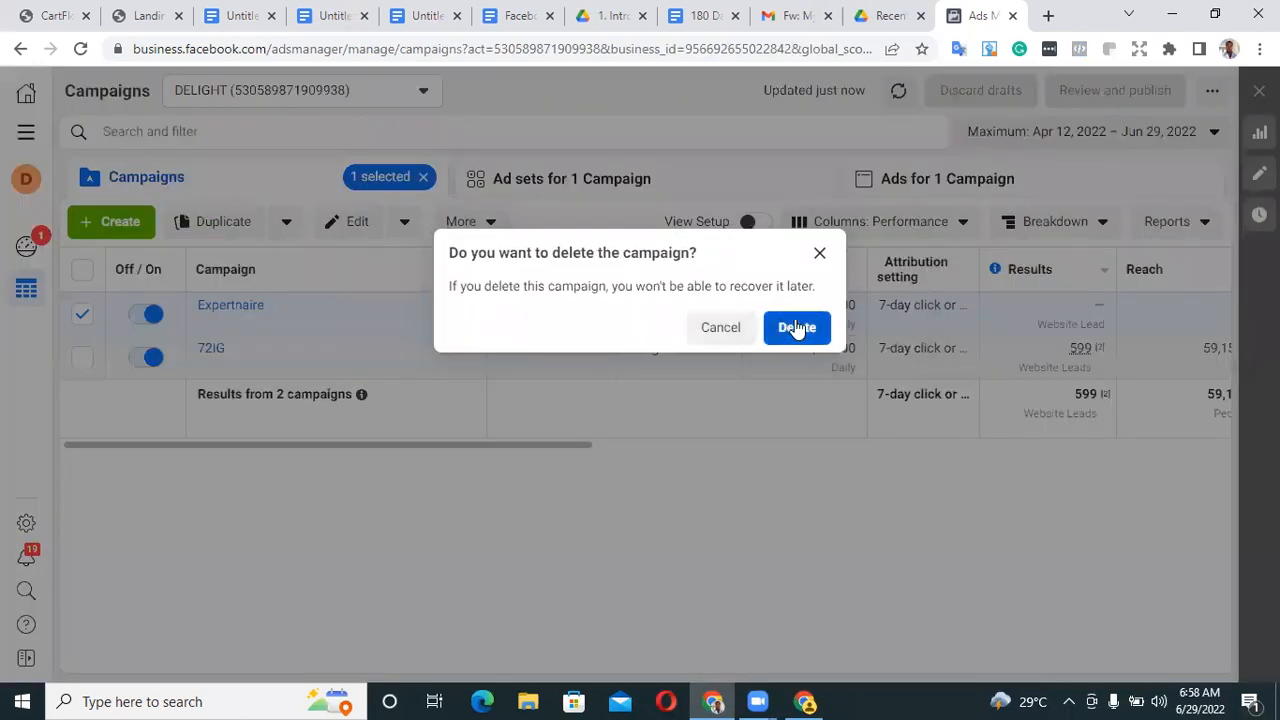
left_click(796, 326)
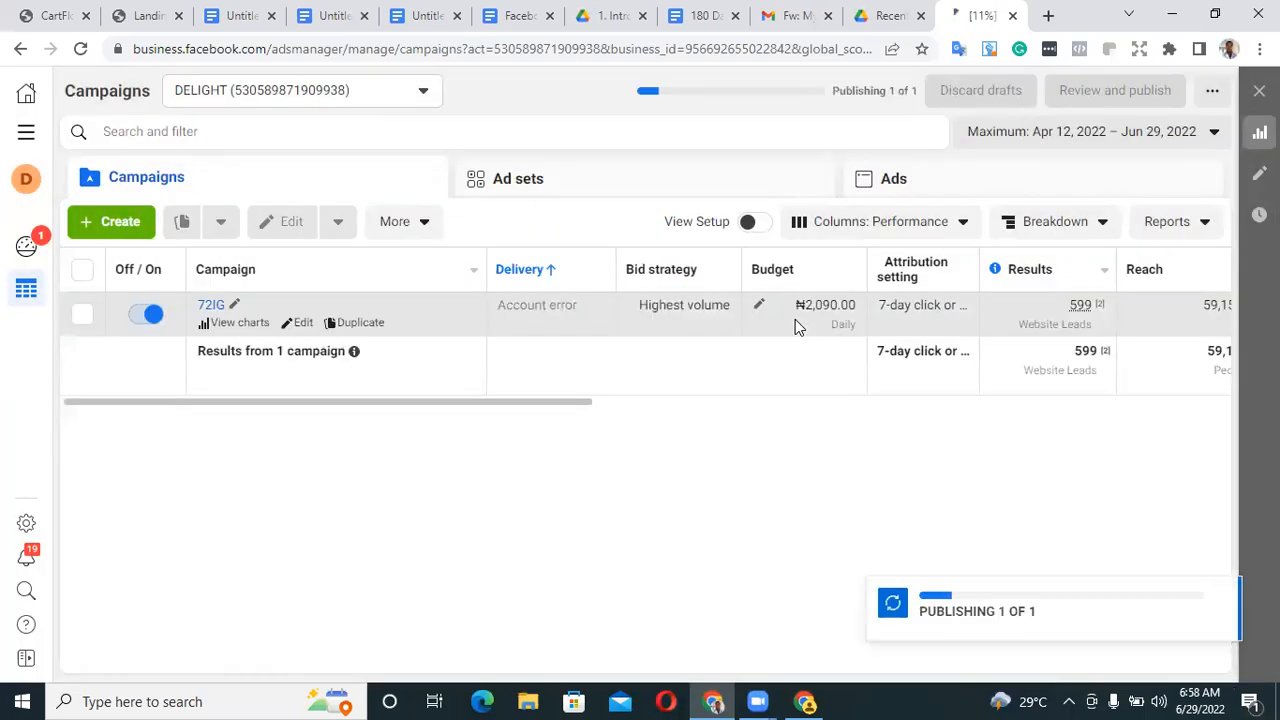